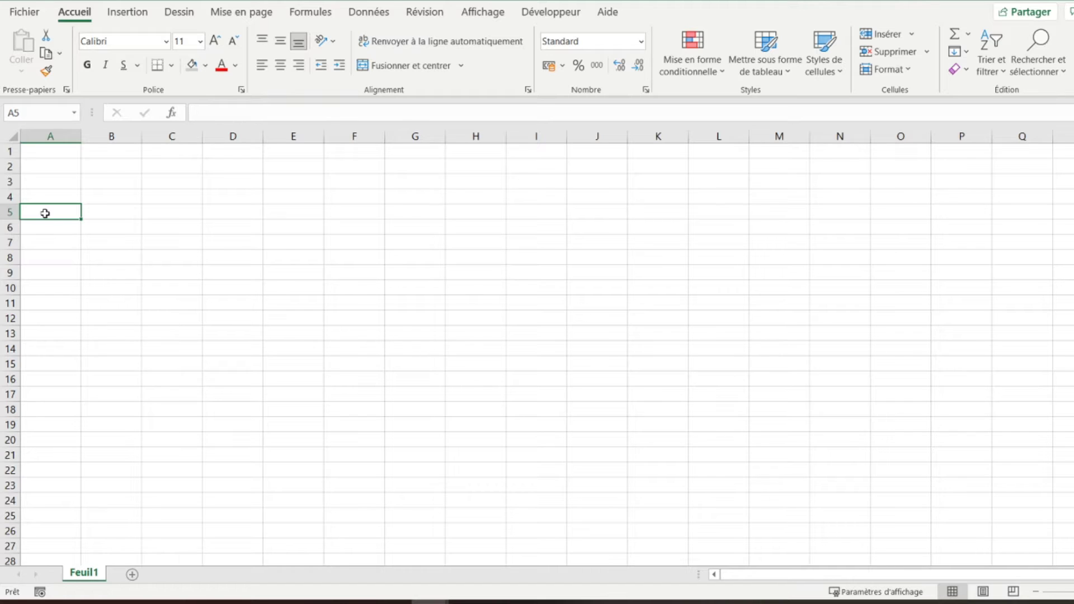
- Rename the Feuil1 sheet tab to 'Base clients'
{"action": "double_click", "coordinate": [80, 575]}
{"action": "type", "text": "Base clients"}
{"action": "key", "text": "Return"}
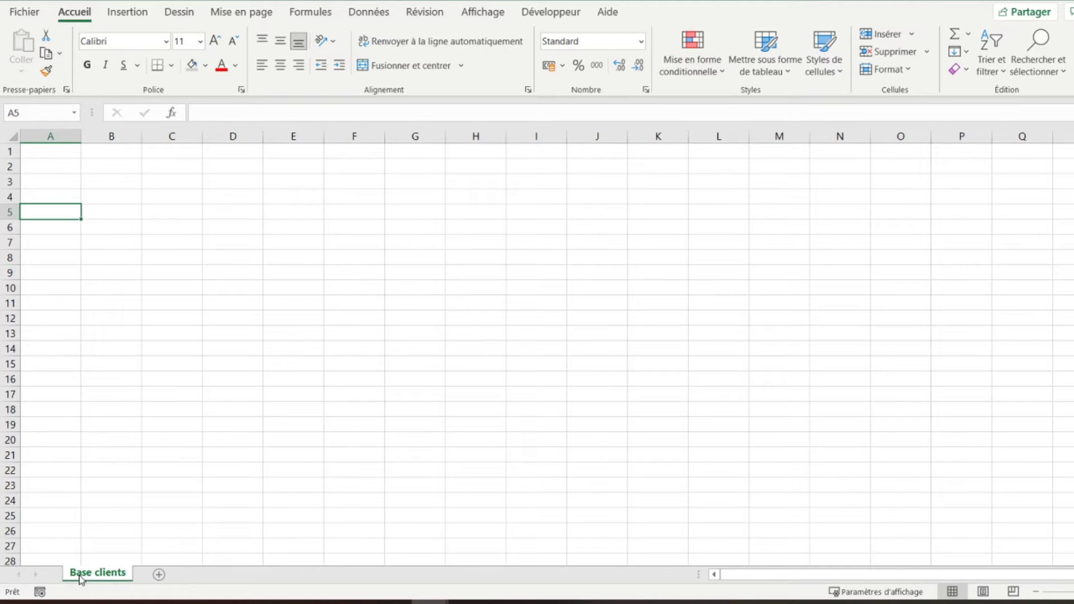
{"action": "key", "text": "Up"}
{"action": "key", "text": "Up"}
{"action": "key", "text": "Up"}
{"action": "key", "text": "Up"}
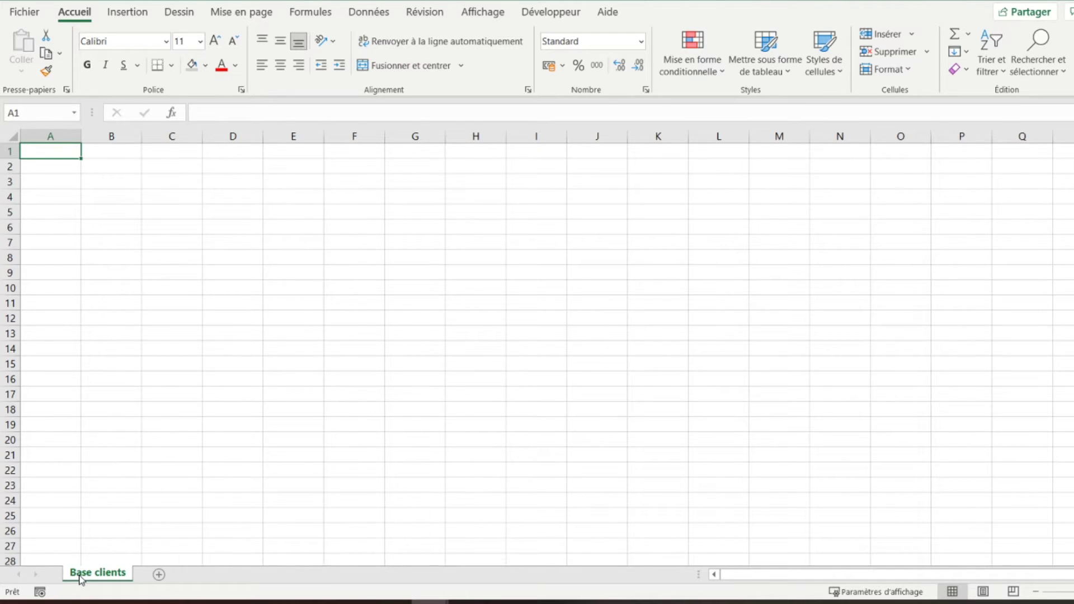
- Enter the title 'Base clients/Prospects' in cell A1
{"action": "type", "text": "Base cl"}
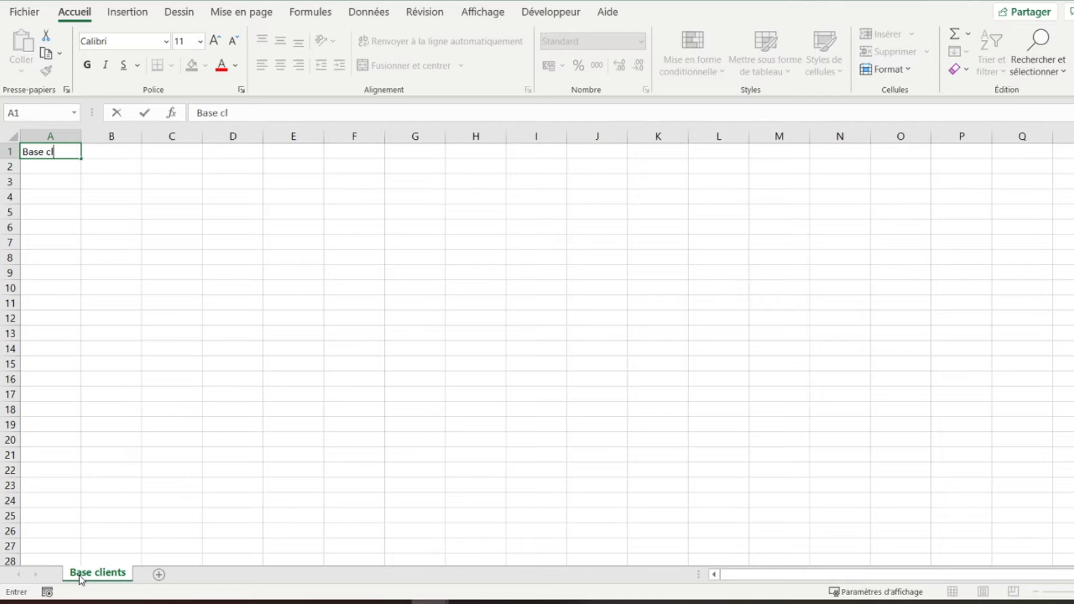
{"action": "type", "text": "ients/Pros"}
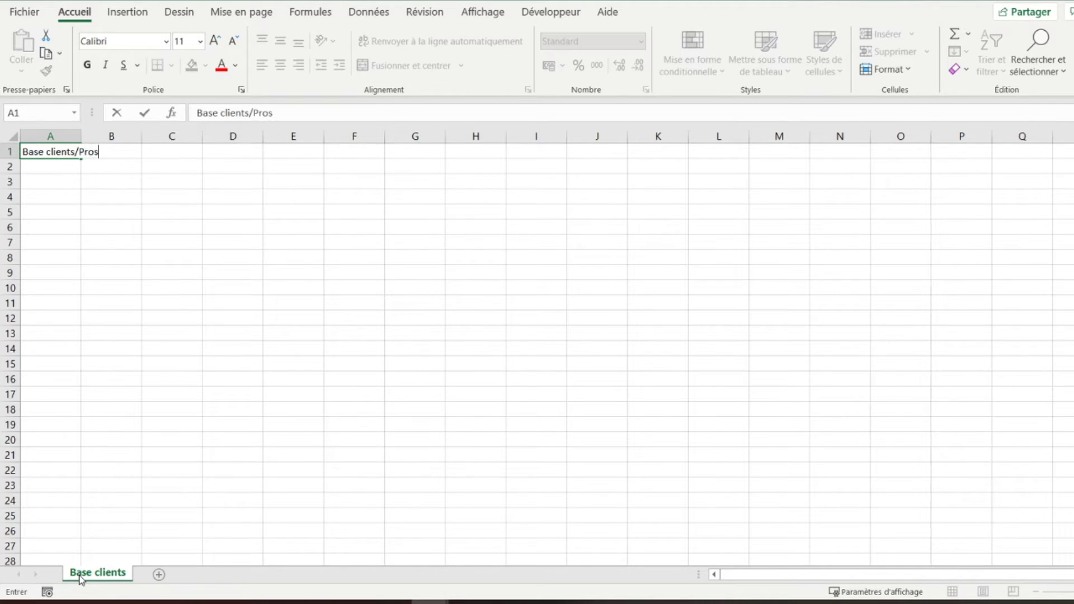
{"action": "type", "text": "pects"}
{"action": "key", "text": "Return"}
{"action": "key", "text": "Up"}
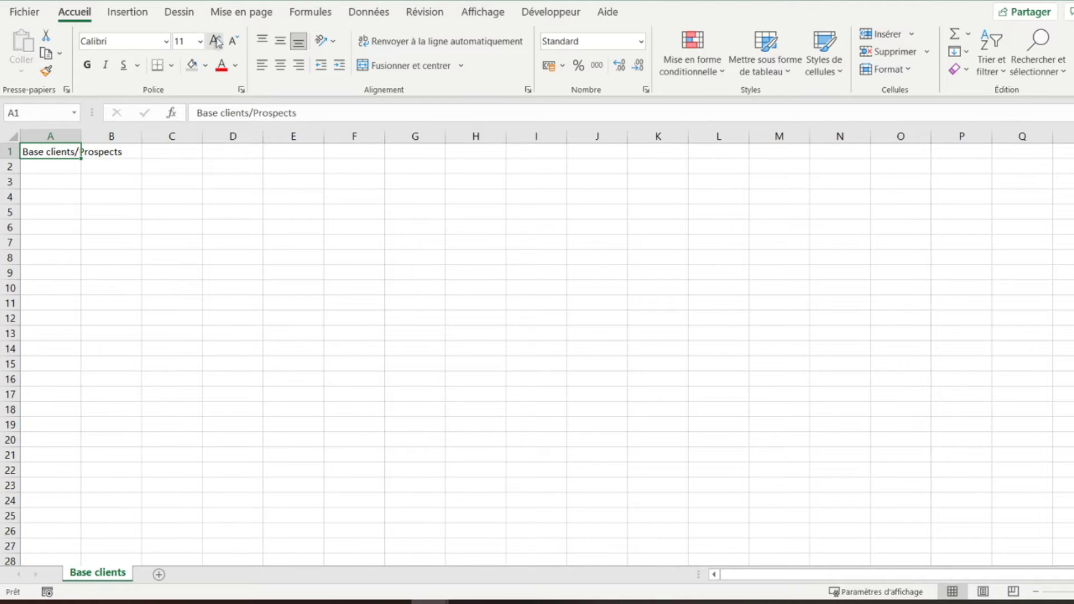
- Format the A1 title bold and italic at font size 16
{"action": "left_click", "coordinate": [215, 45]}
{"action": "left_click", "coordinate": [215, 45]}
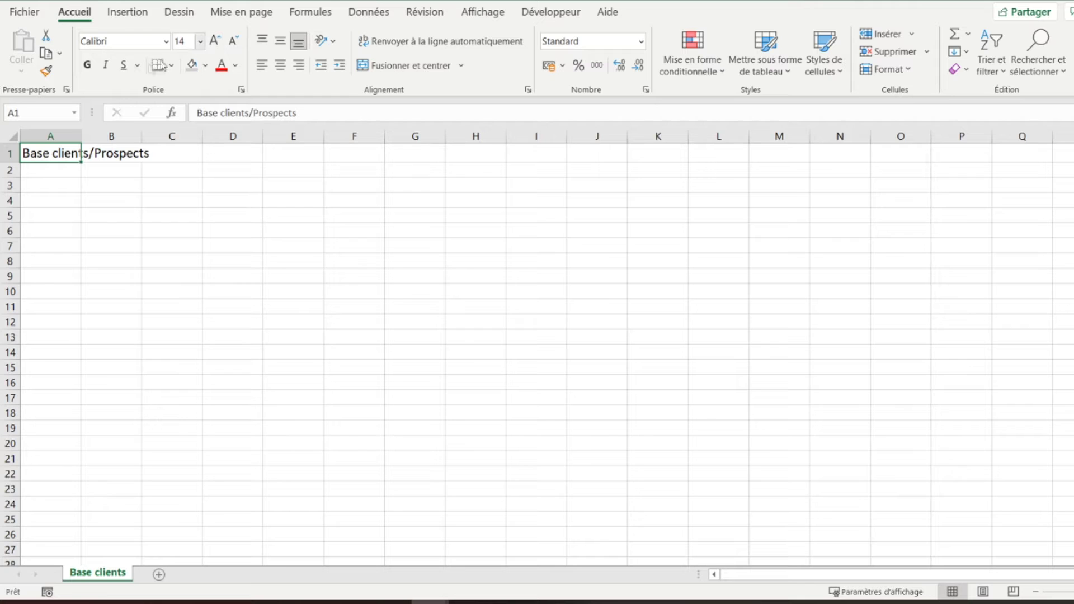
{"action": "left_click", "coordinate": [89, 66]}
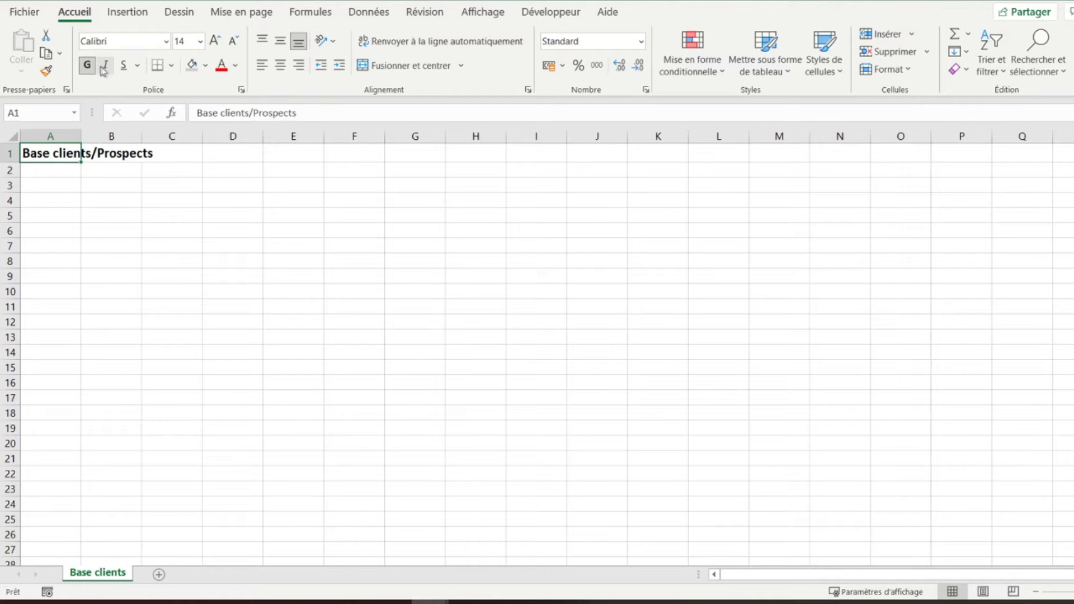
{"action": "left_click", "coordinate": [105, 67]}
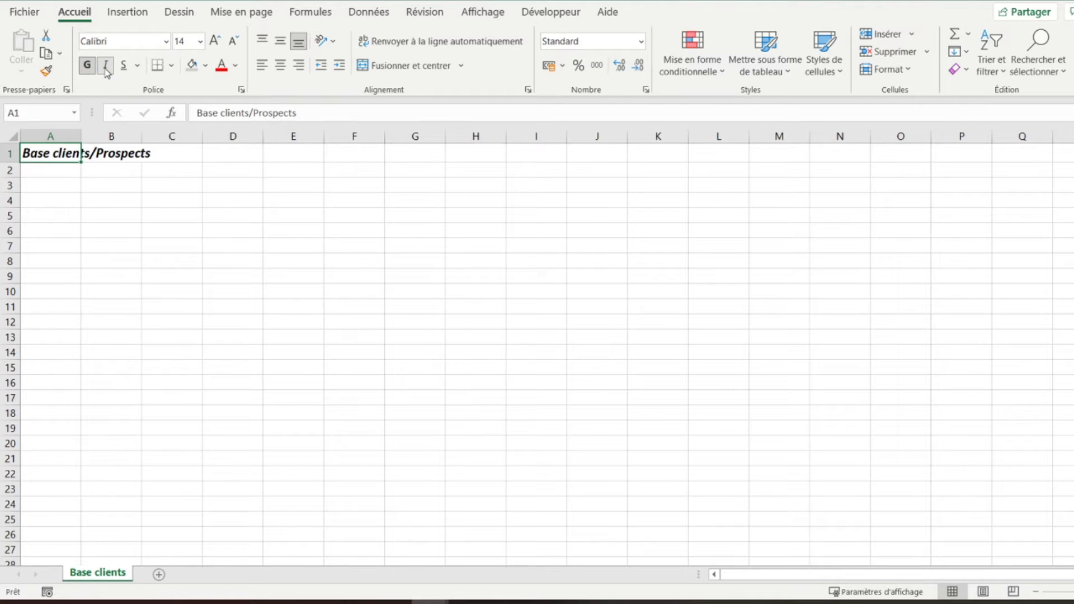
{"action": "left_click", "coordinate": [215, 40]}
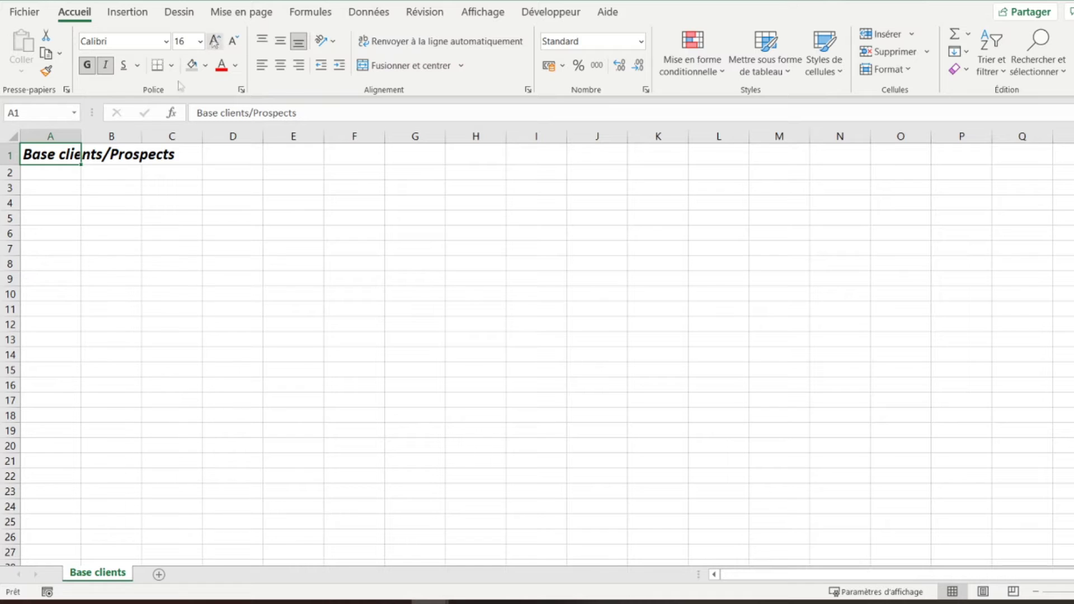
{"action": "left_click", "coordinate": [58, 204]}
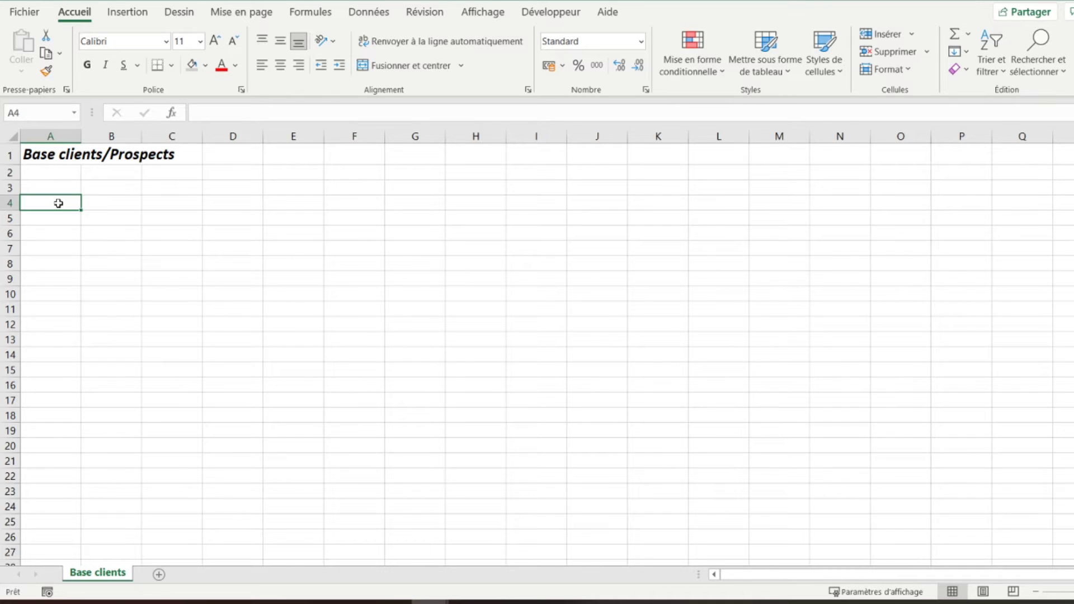
- Add the Numéro header in A4 and fill text IDs 0001 through 0020 down A5:A24
{"action": "type", "text": "Numéro"}
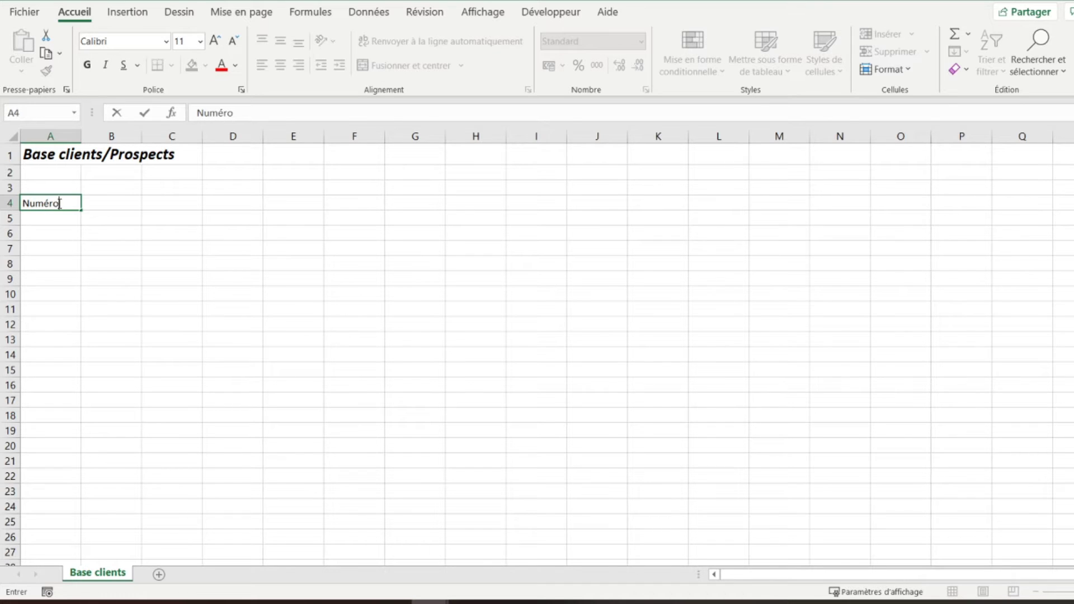
{"action": "key", "text": "Return"}
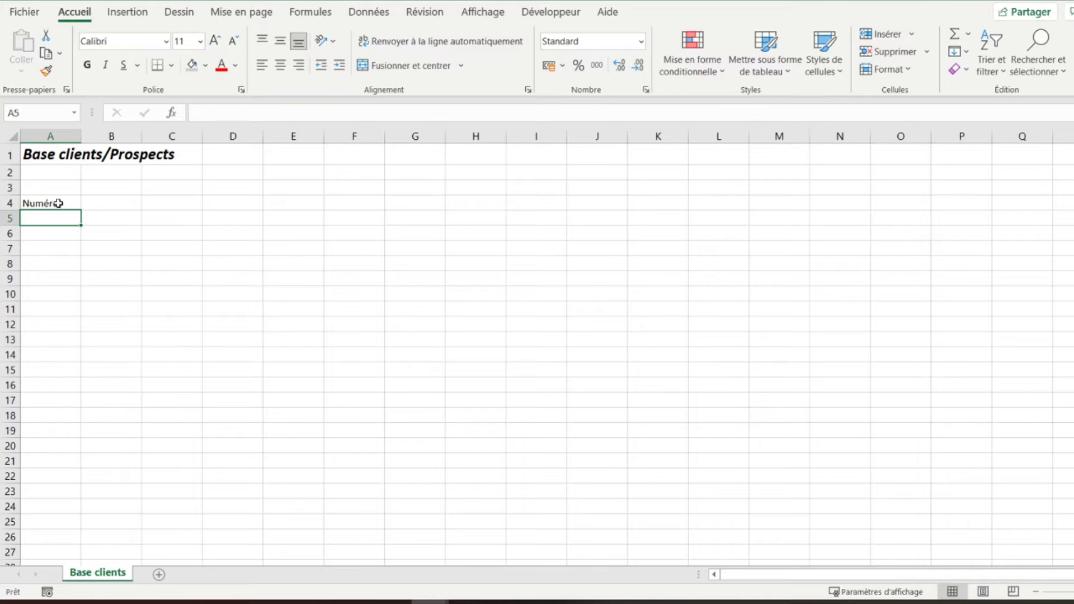
{"action": "type", "text": "'"}
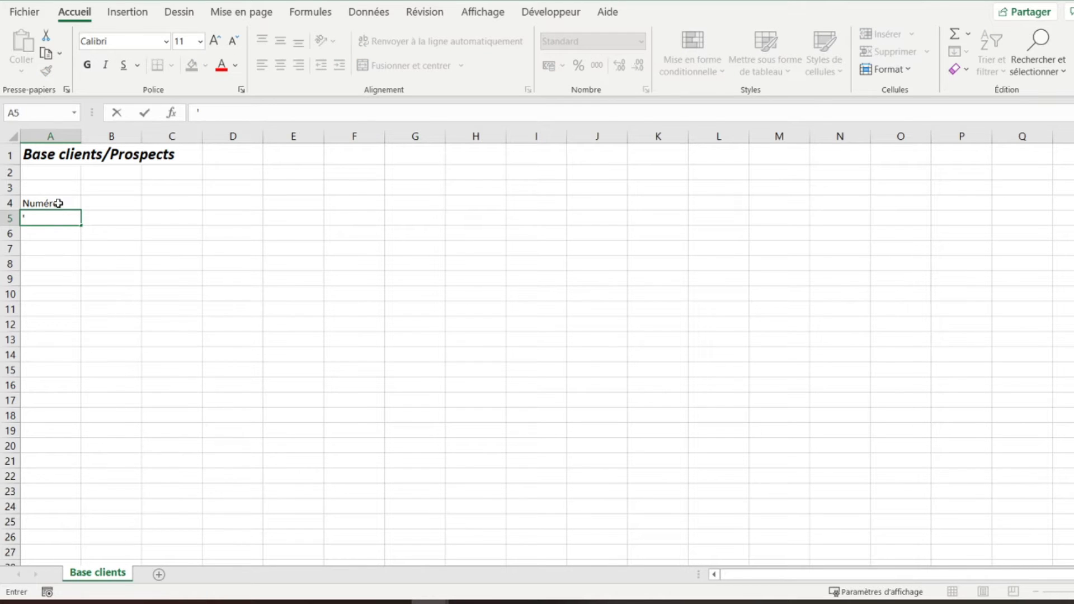
{"action": "type", "text": "0001"}
{"action": "key", "text": "Return"}
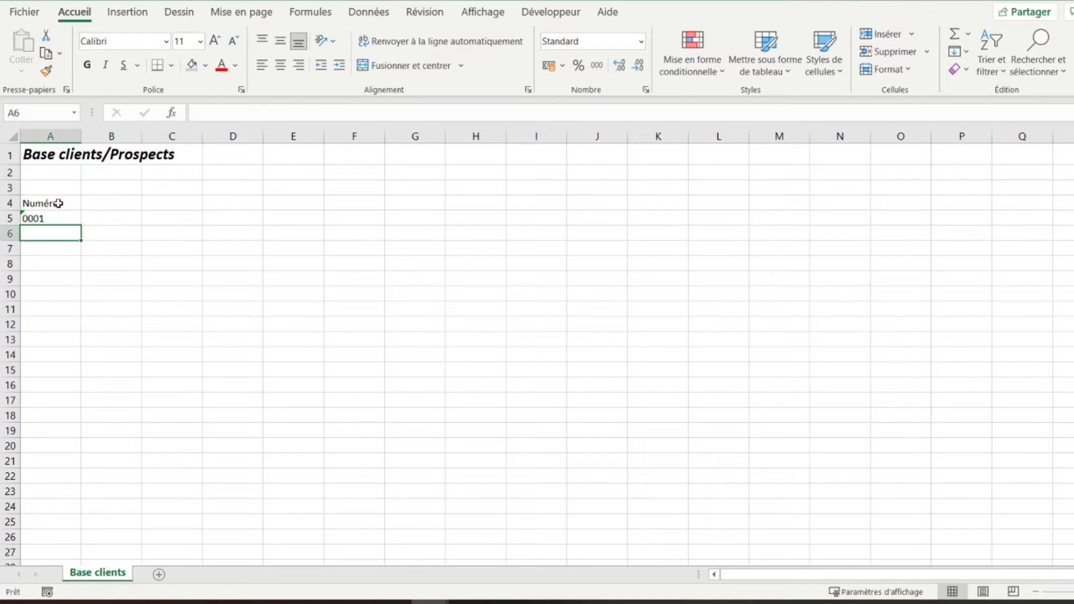
{"action": "left_click", "coordinate": [56, 218]}
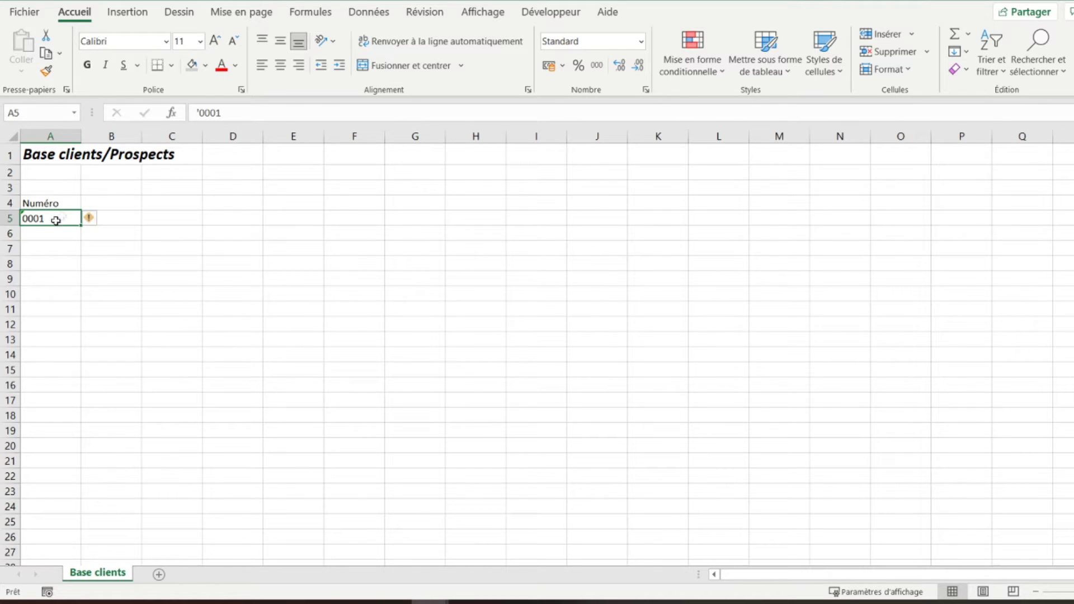
{"action": "left_click", "coordinate": [201, 114]}
{"action": "key", "text": "BackSpace"}
{"action": "key", "text": "Return"}
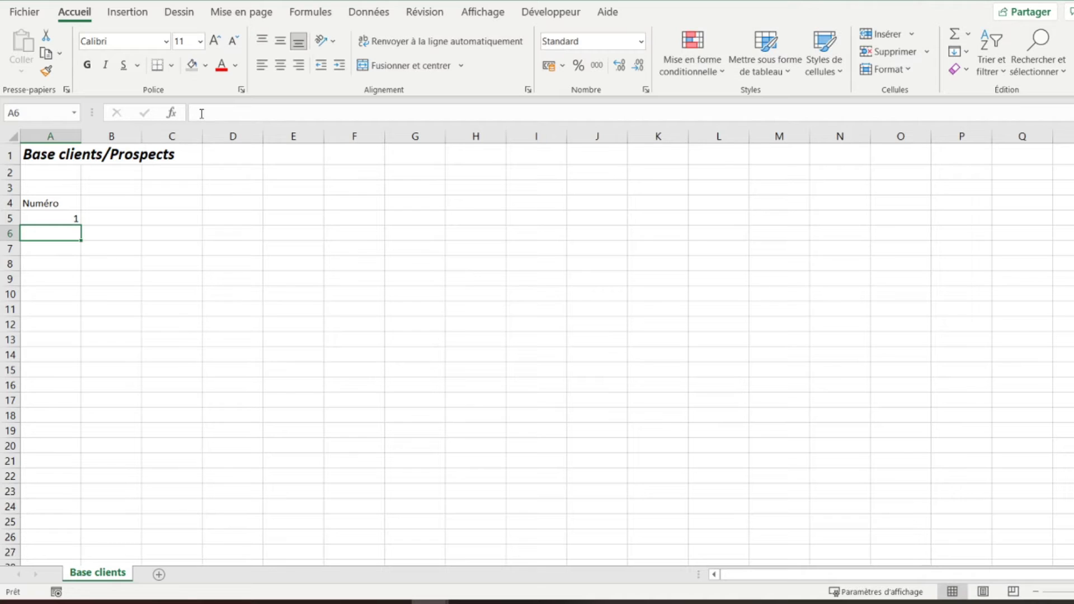
{"action": "key", "text": "Up"}
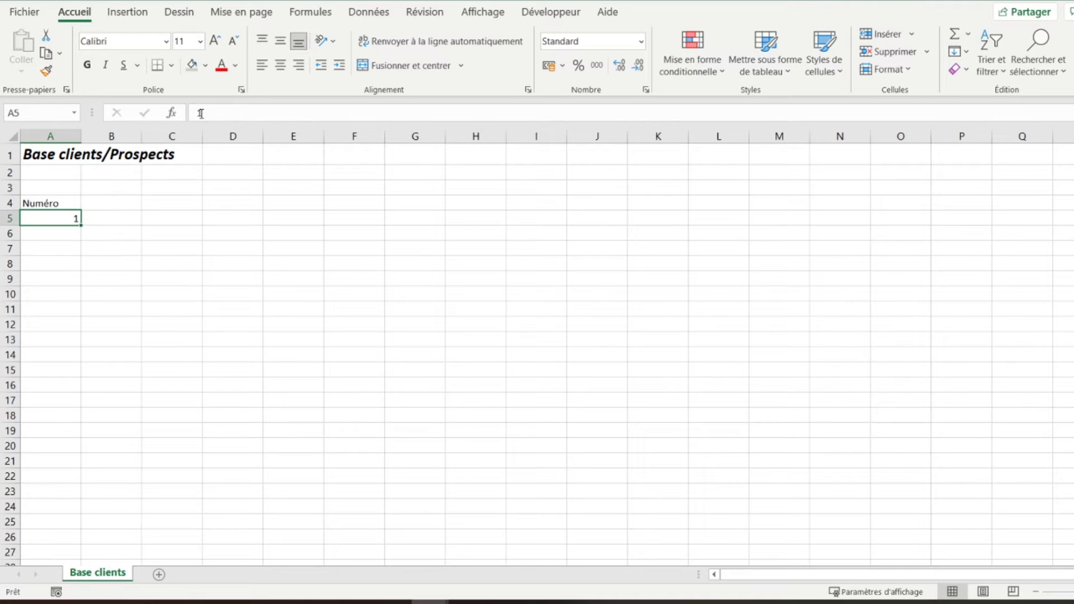
{"action": "type", "text": "'0001"}
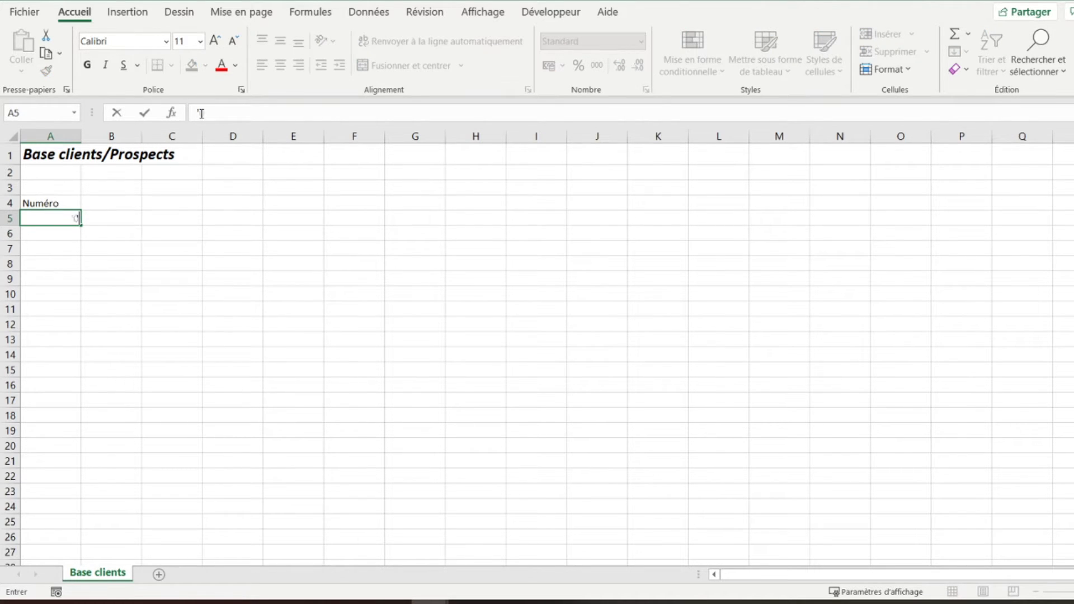
{"action": "key", "text": "Return"}
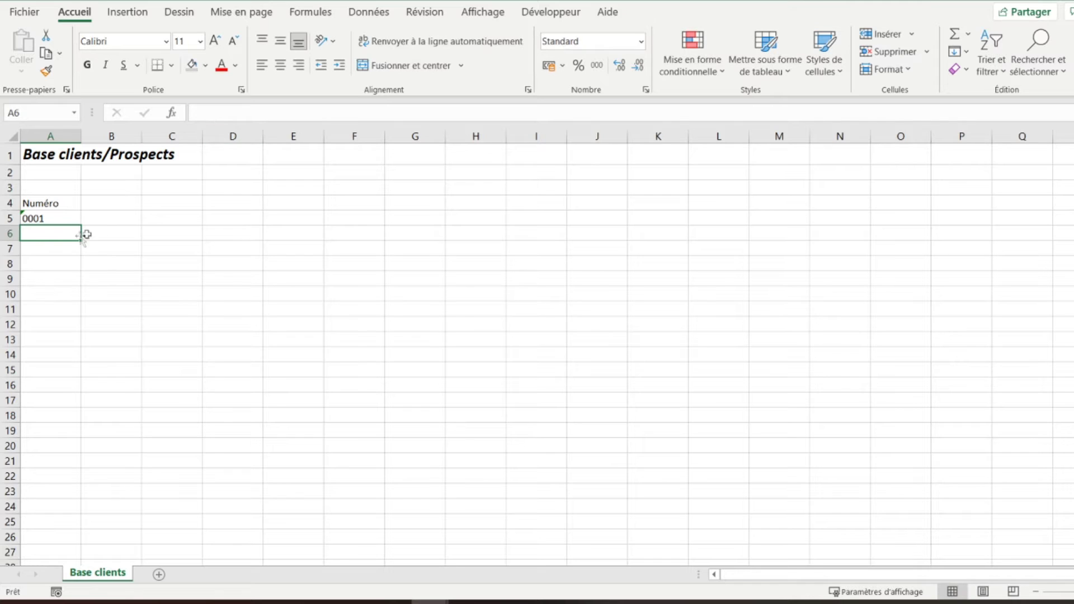
{"action": "left_click", "coordinate": [57, 219]}
{"action": "left_click_drag", "start_coordinate": [82, 226], "coordinate": [53, 507]}
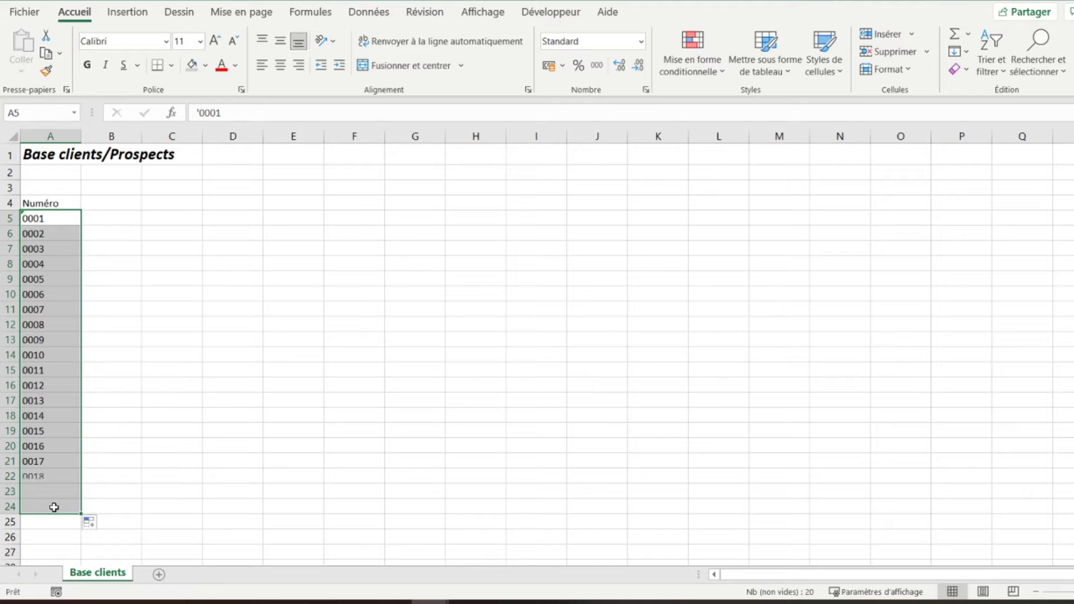
- Enter headers Organisation, Nom du client, Prénom, Adresse and Téléphone in B4–F4
{"action": "left_click", "coordinate": [124, 204]}
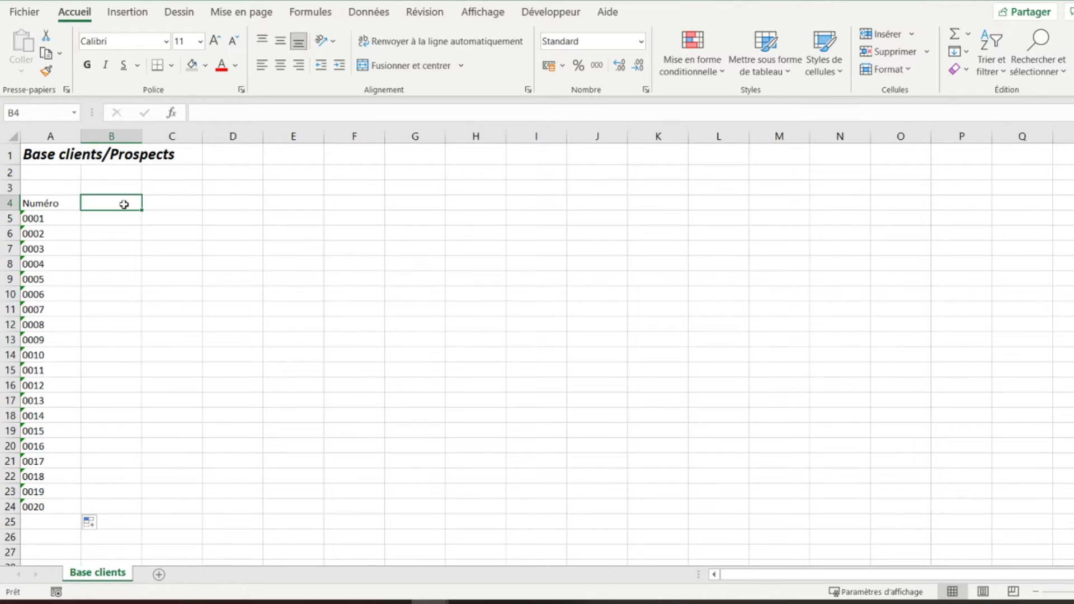
{"action": "type", "text": "Organisation"}
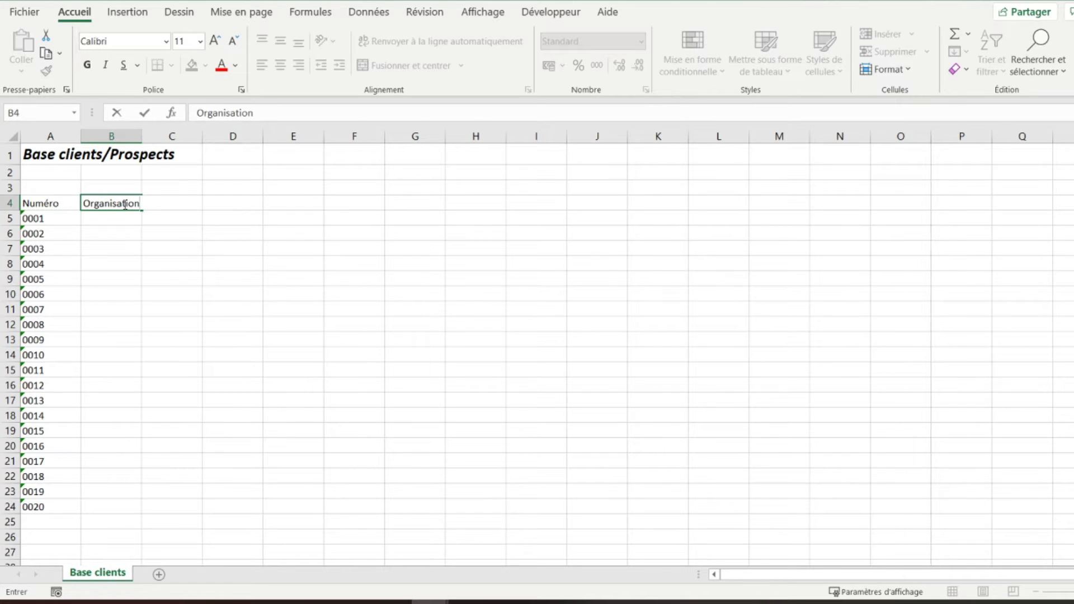
{"action": "key", "text": "Tab"}
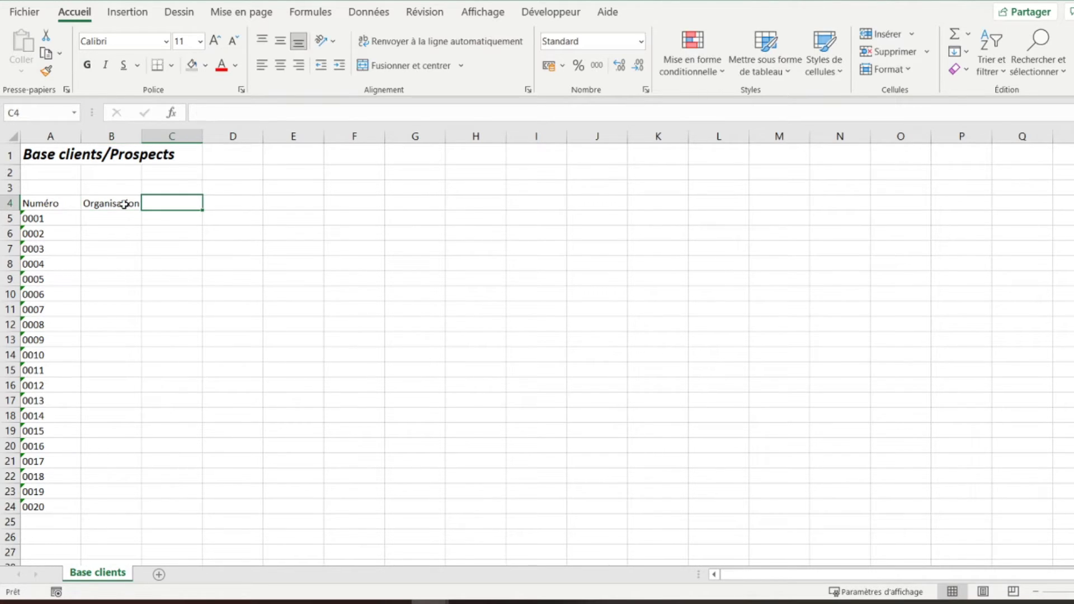
{"action": "type", "text": "Nom du client"}
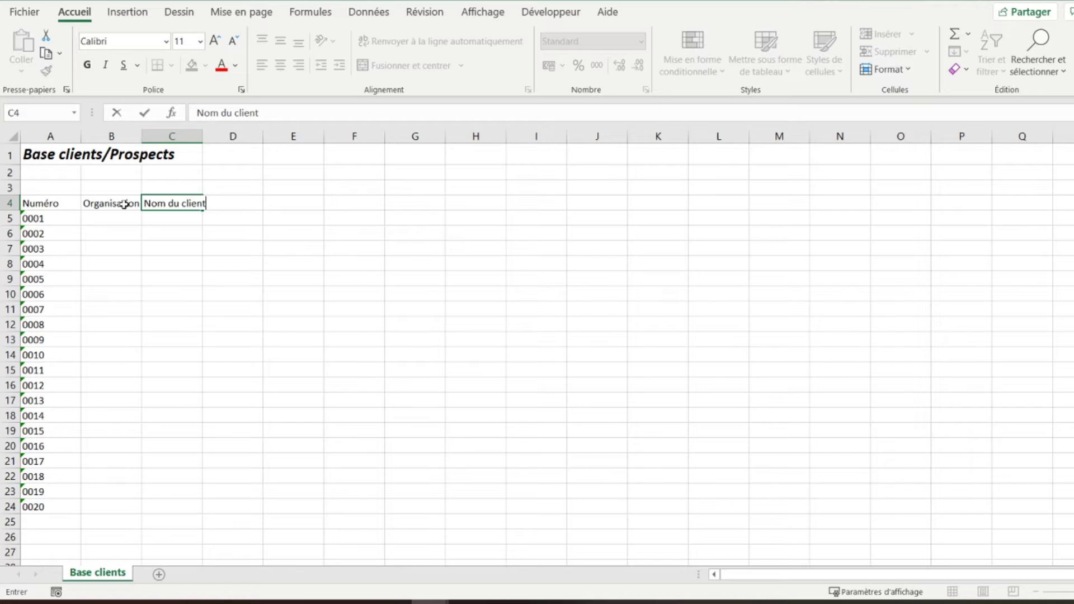
{"action": "key", "text": "Tab"}
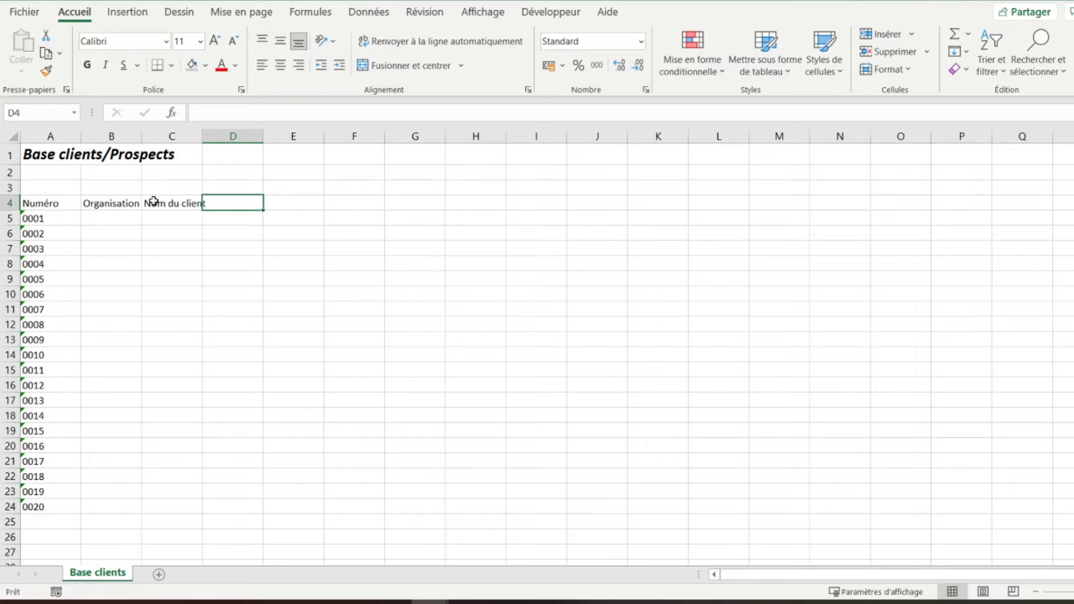
{"action": "type", "text": "Prénom"}
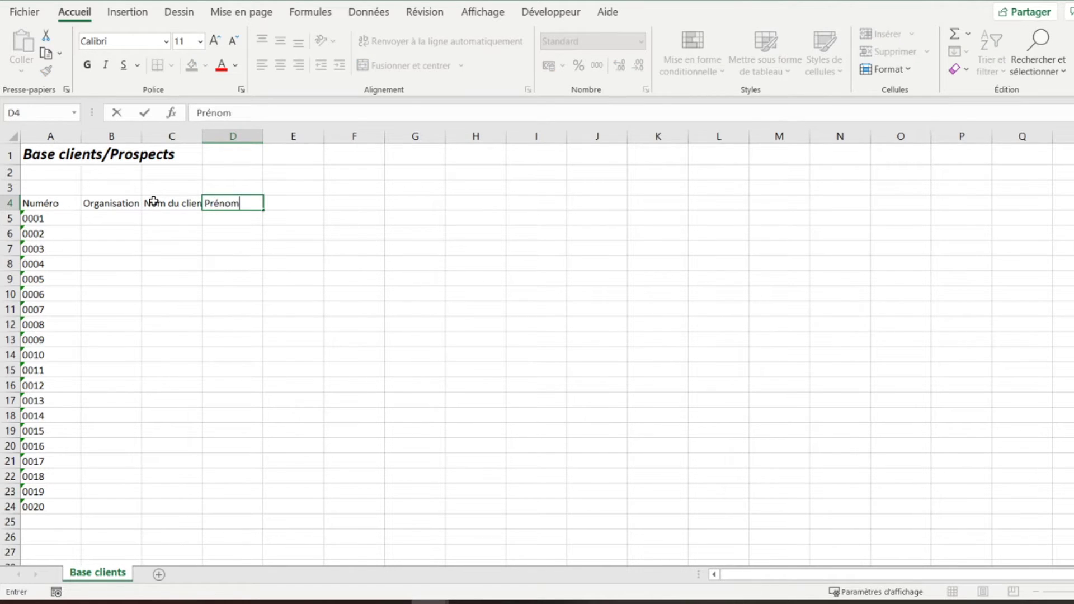
{"action": "key", "text": "Tab"}
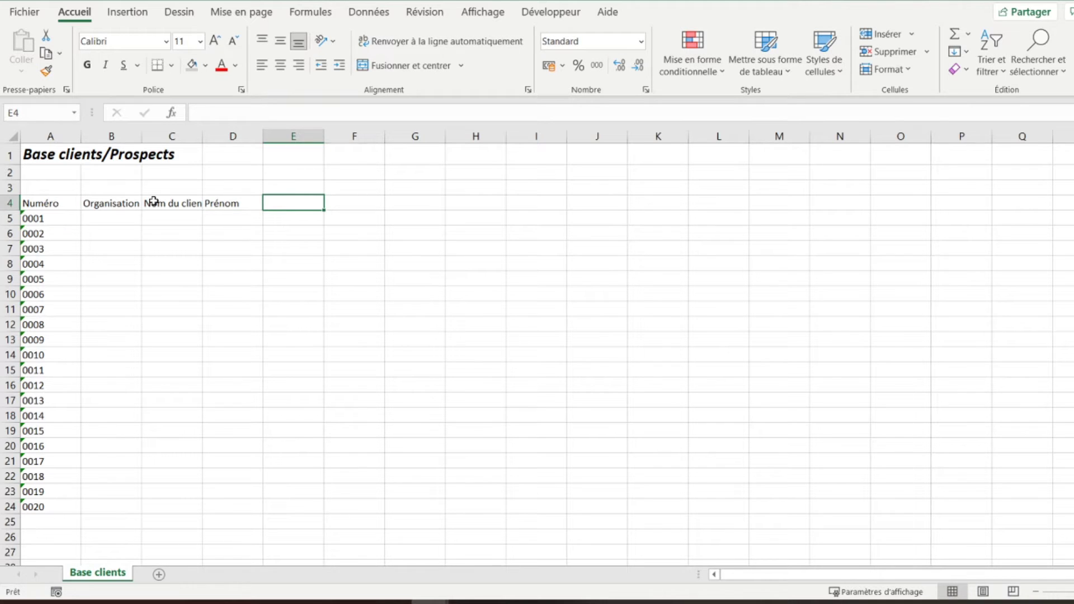
{"action": "type", "text": "Adresse"}
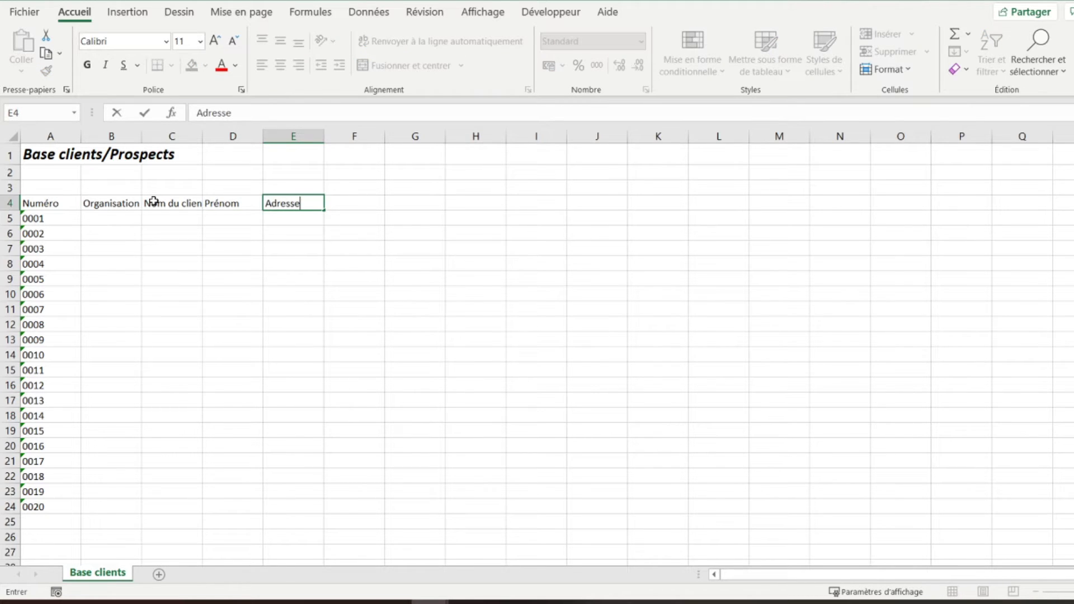
{"action": "key", "text": "Tab"}
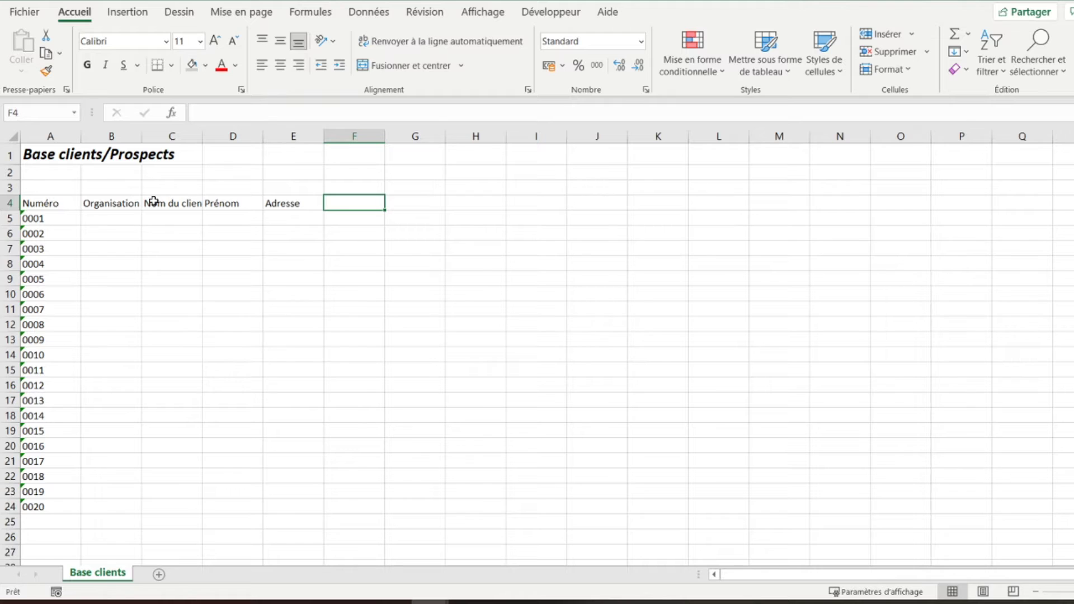
{"action": "type", "text": "Téléphone"}
{"action": "key", "text": "Tab"}
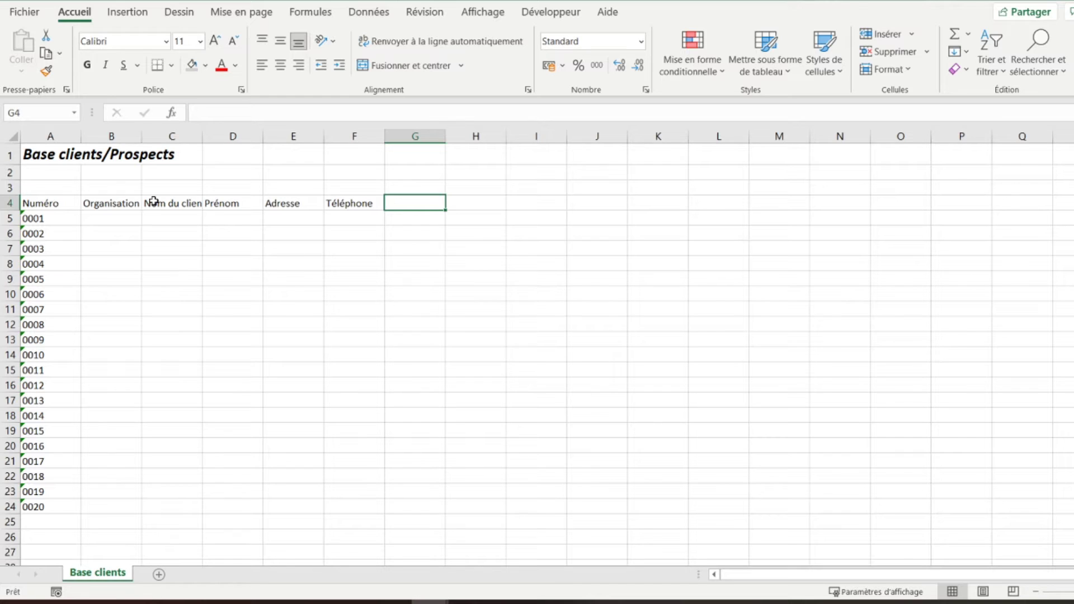
- Enter headers Portable, E-mail and Remarques in G4–I4
{"action": "type", "text": "Portable"}
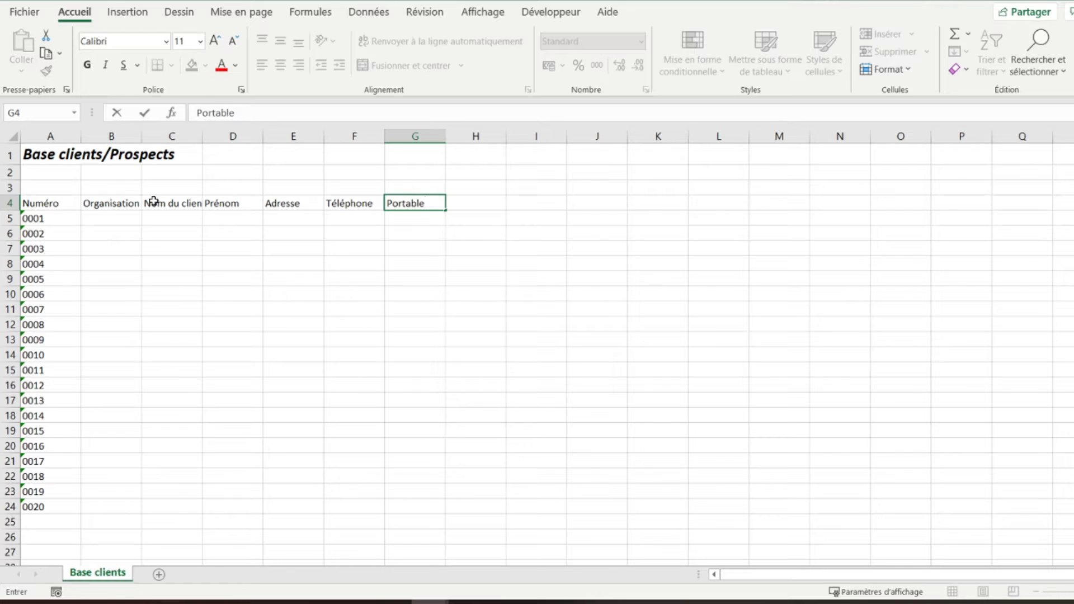
{"action": "key", "text": "Tab"}
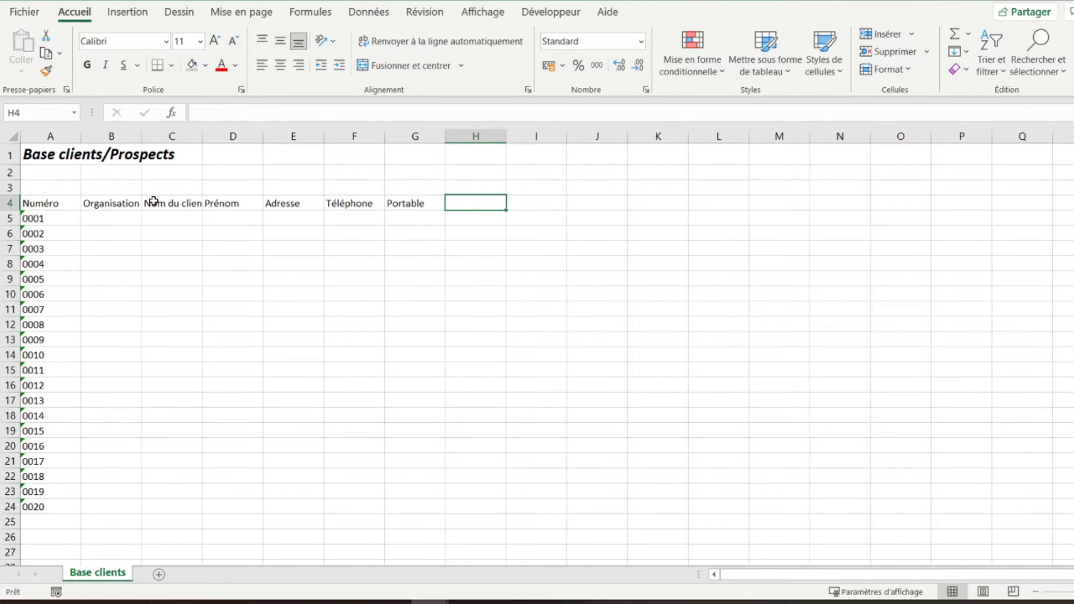
{"action": "type", "text": "E-mail"}
{"action": "key", "text": "Tab"}
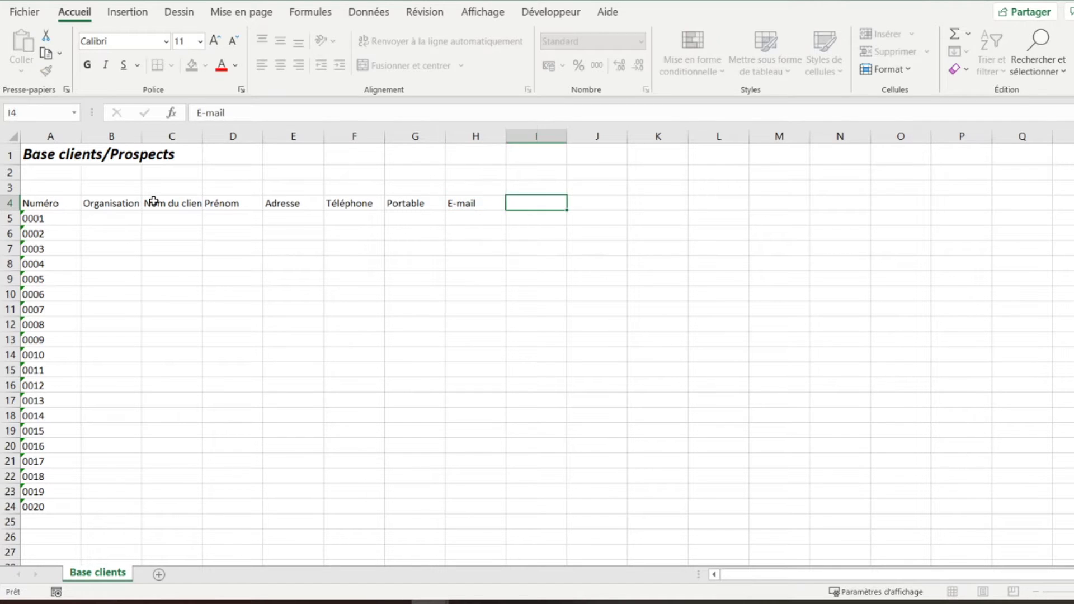
{"action": "type", "text": "Remarques"}
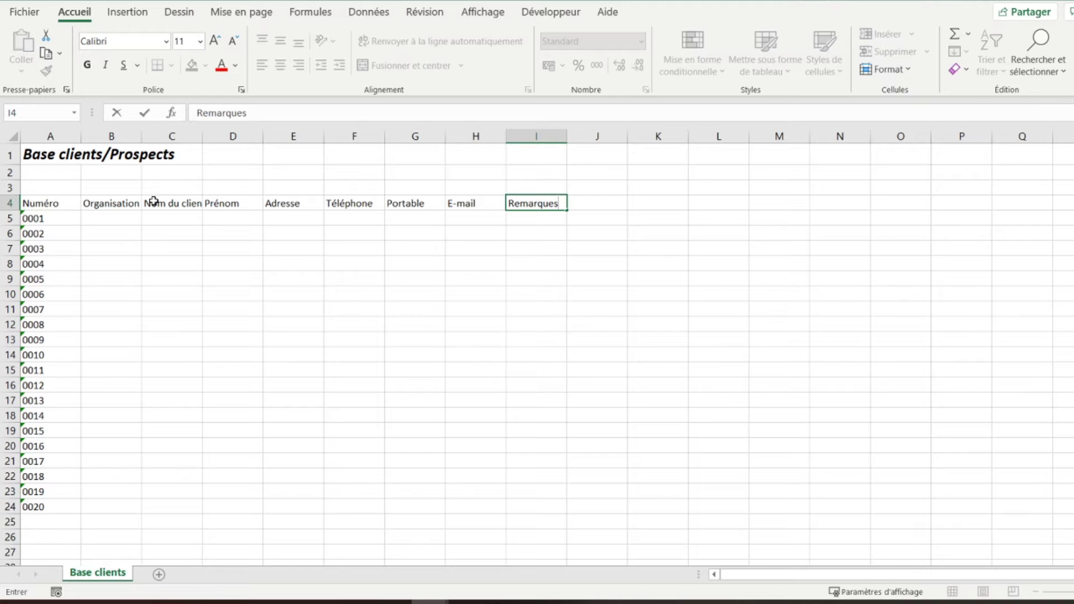
{"action": "key", "text": "Tab"}
{"action": "key", "text": "Left"}
{"action": "key", "text": "Down"}
{"action": "key", "text": "Up"}
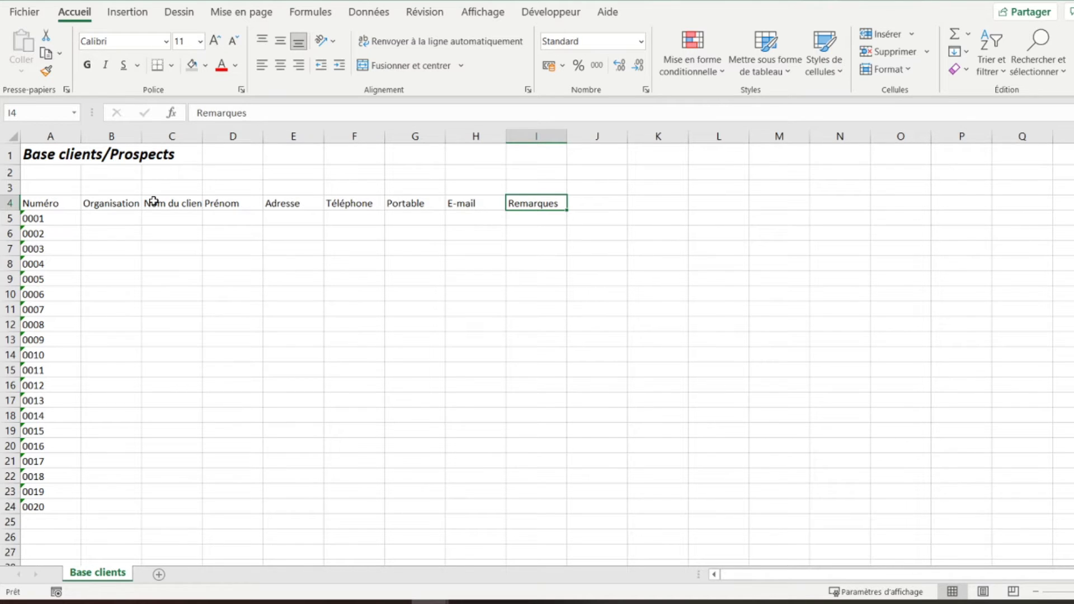
{"action": "key", "text": "Right"}
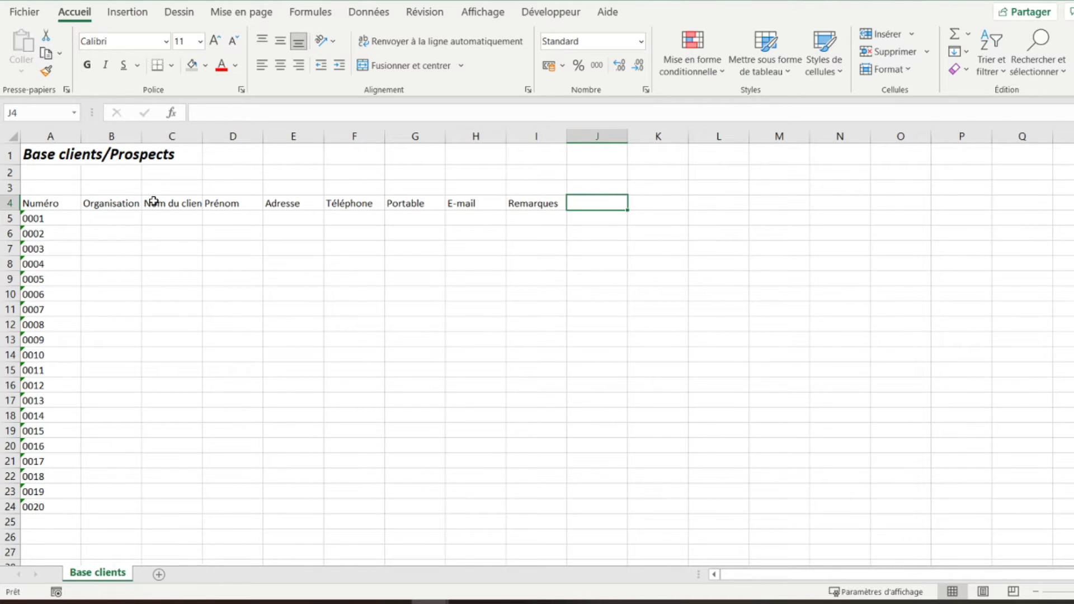
- Enter headers Date 1er RDV, Source du client, Statut actuel and Action 1 in J4–M4
{"action": "type", "text": "Date "}
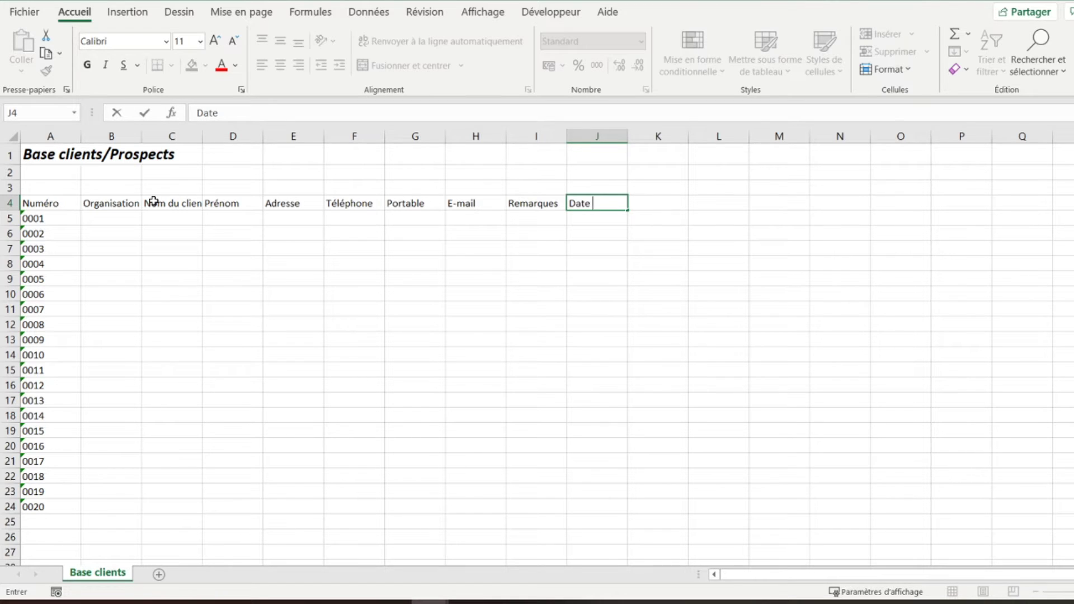
{"action": "type", "text": "1er RDV"}
{"action": "key", "text": "Tab"}
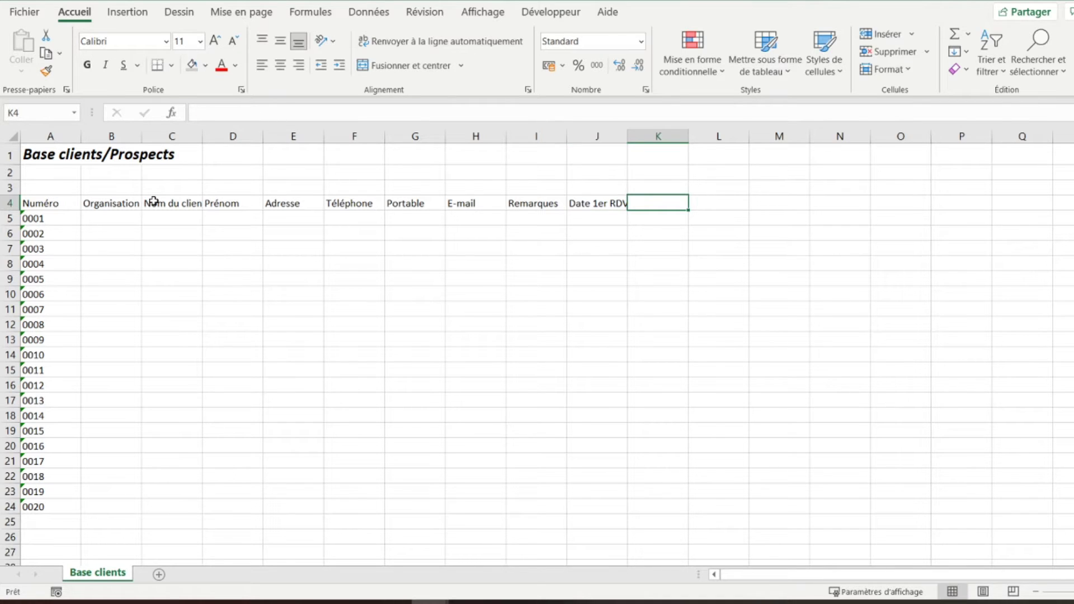
{"action": "type", "text": "Sour"}
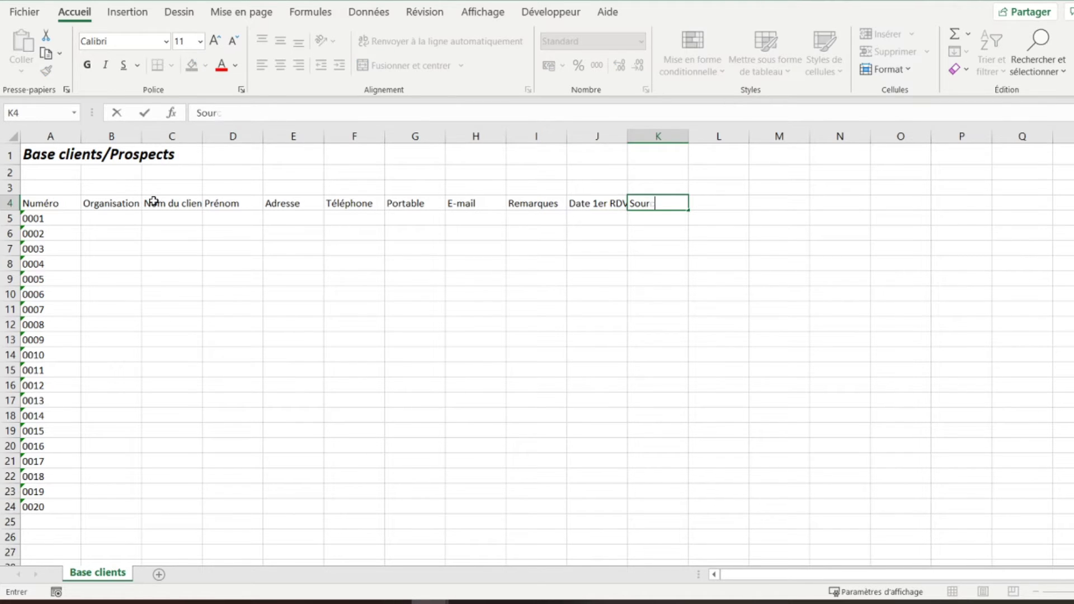
{"action": "type", "text": "ce du client"}
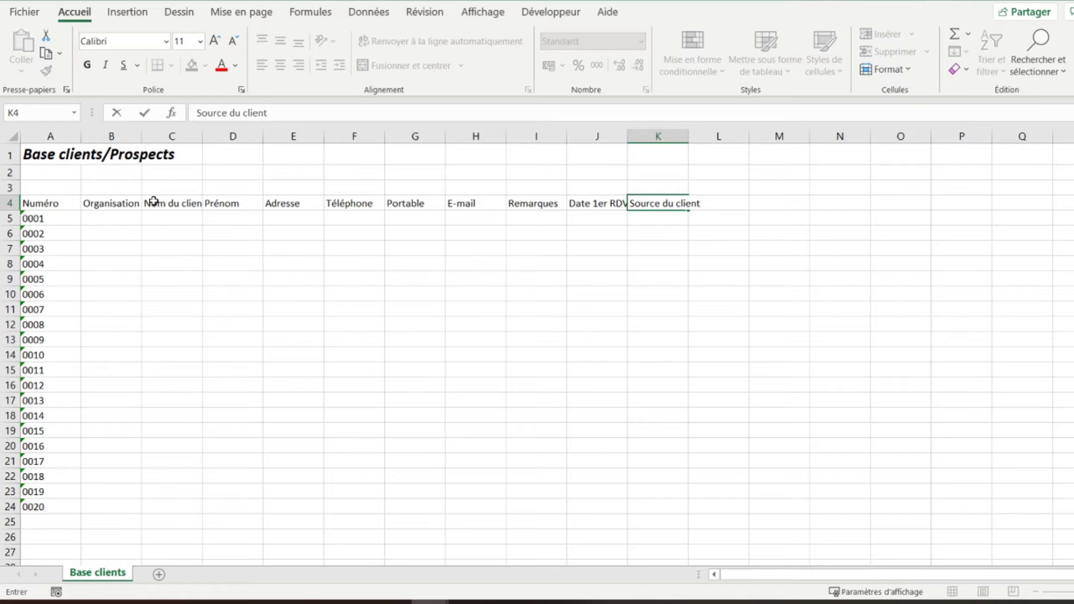
{"action": "key", "text": "Return"}
{"action": "key", "text": "Right"}
{"action": "key", "text": "Up"}
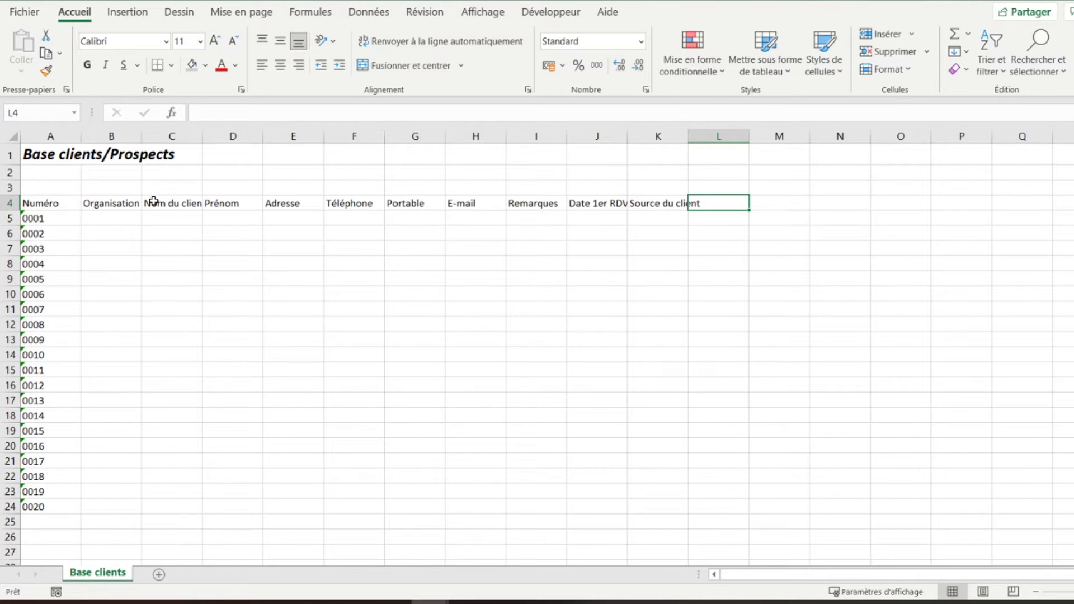
{"action": "type", "text": "Statut actuel"}
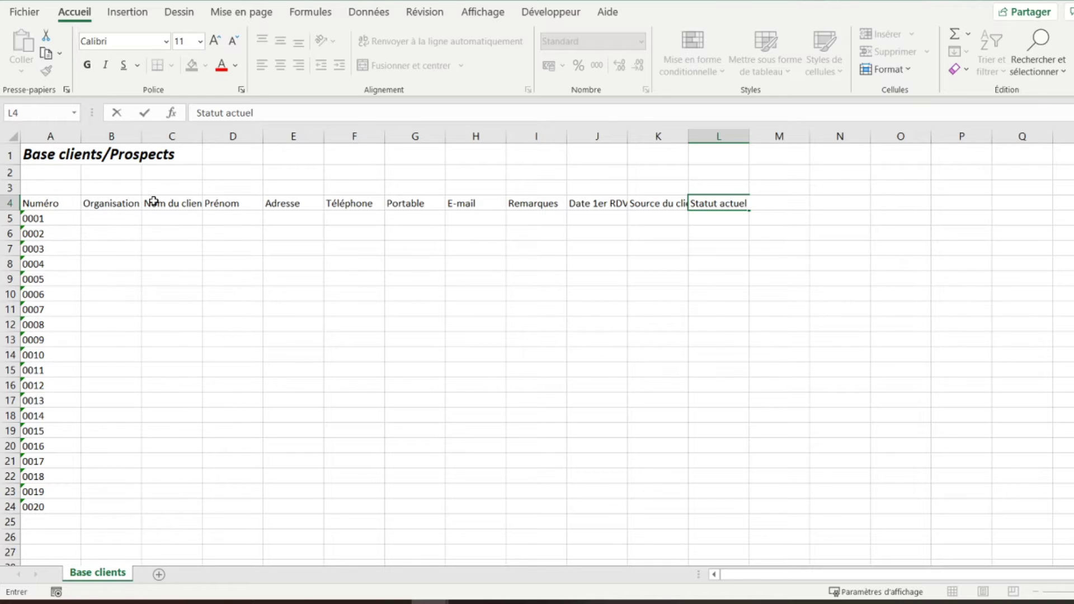
{"action": "key", "text": "Tab"}
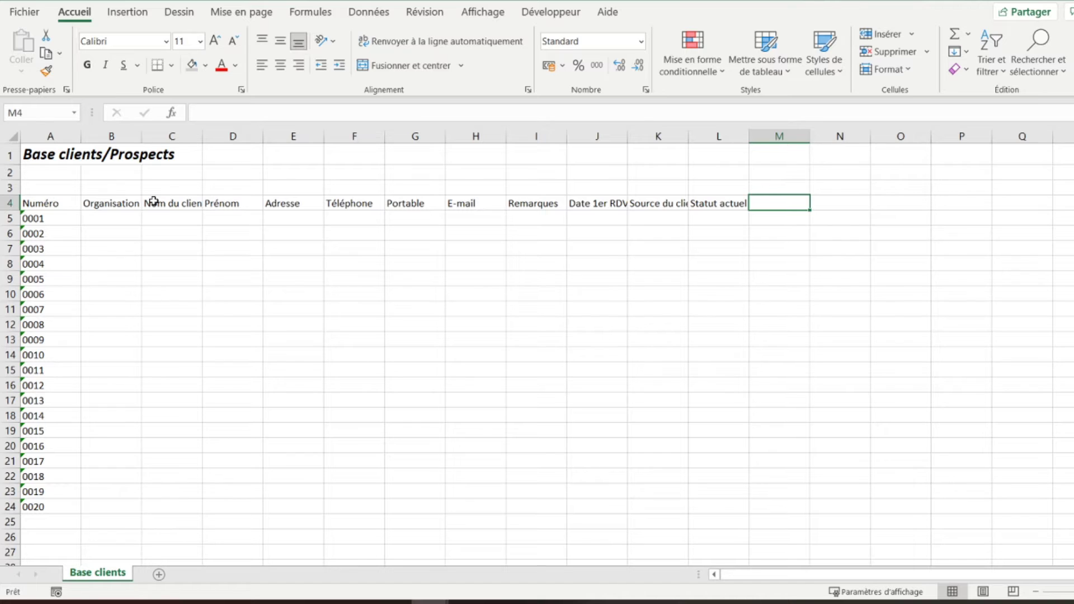
{"action": "type", "text": "Action 1"}
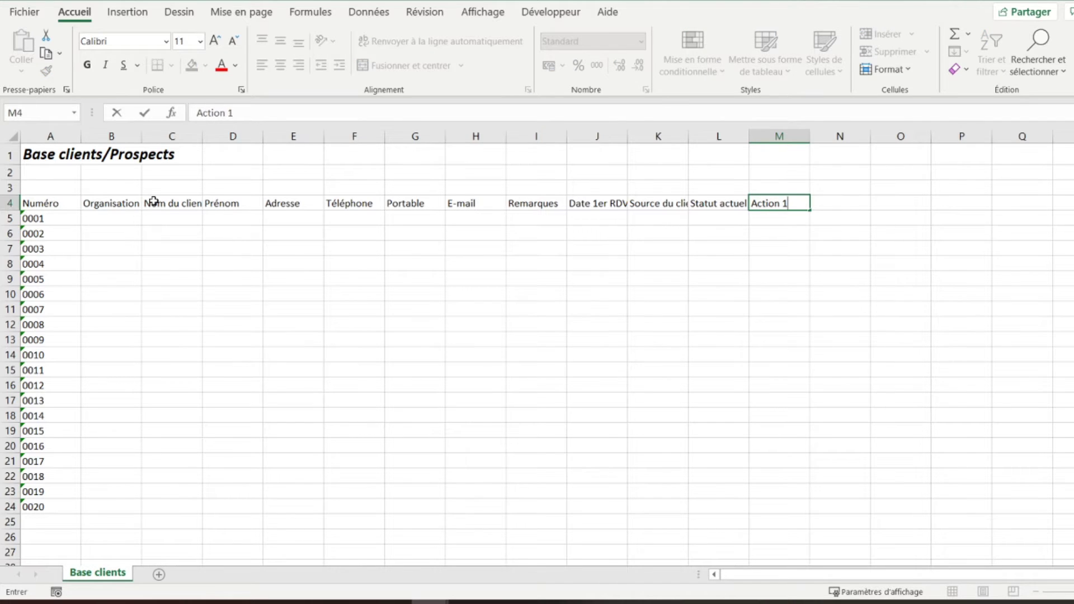
{"action": "key", "text": "Tab"}
- Enter headers Action 2 in N4 and Action 3 in O4
{"action": "type", "text": "Ac"}
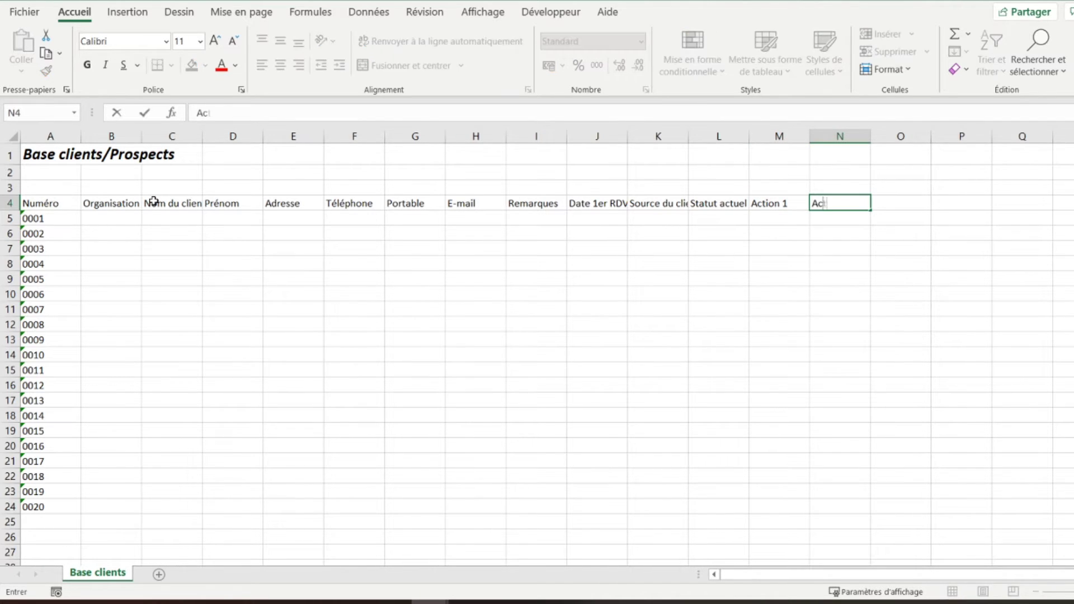
{"action": "type", "text": "tion 2"}
{"action": "key", "text": "Tab"}
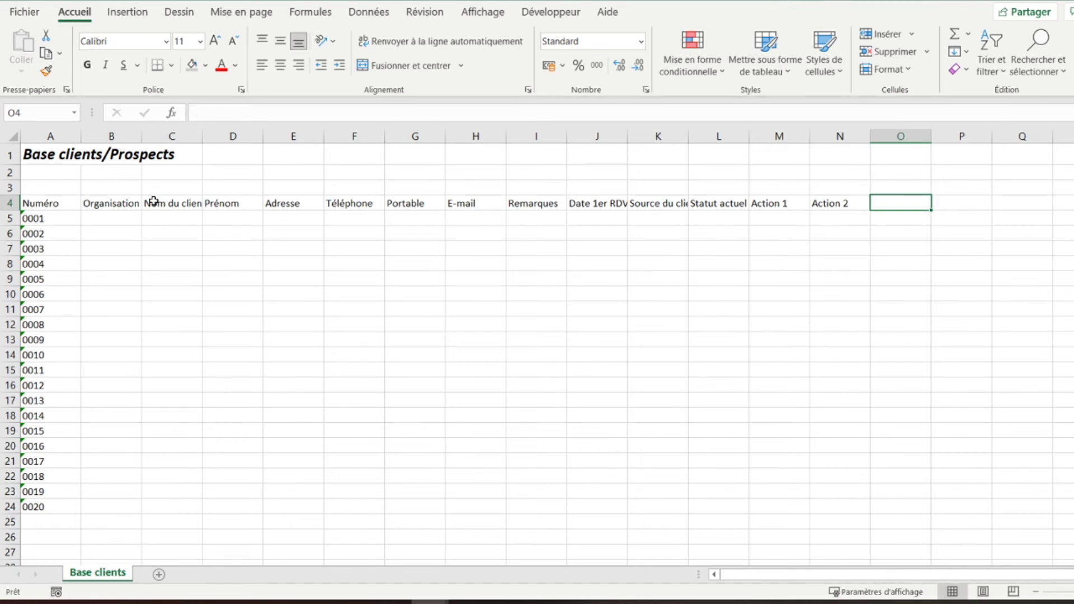
{"action": "type", "text": "Action"}
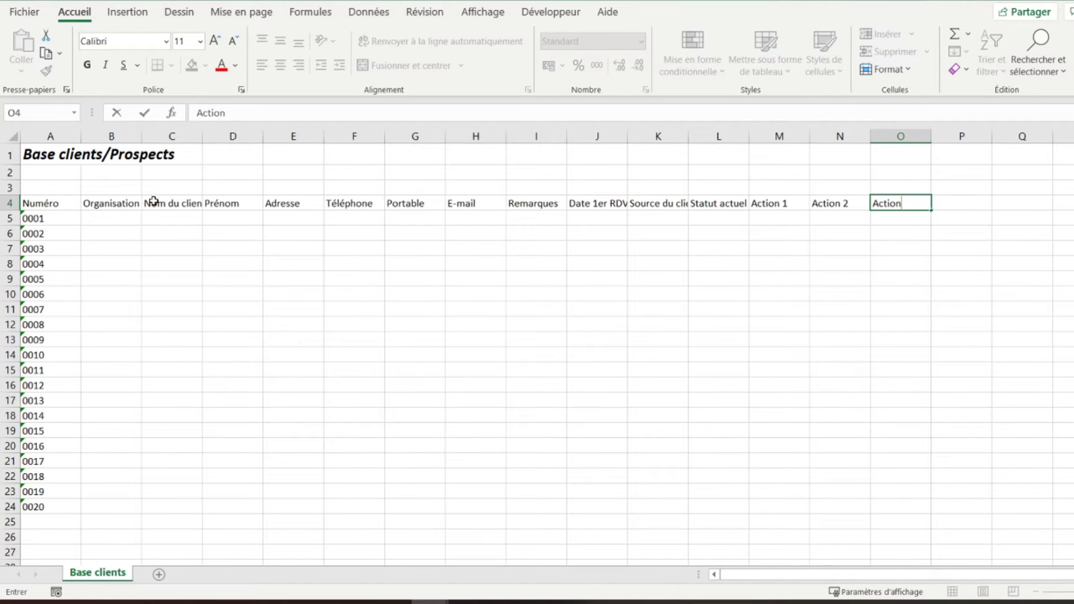
{"action": "type", "text": " 3"}
{"action": "key", "text": "Return"}
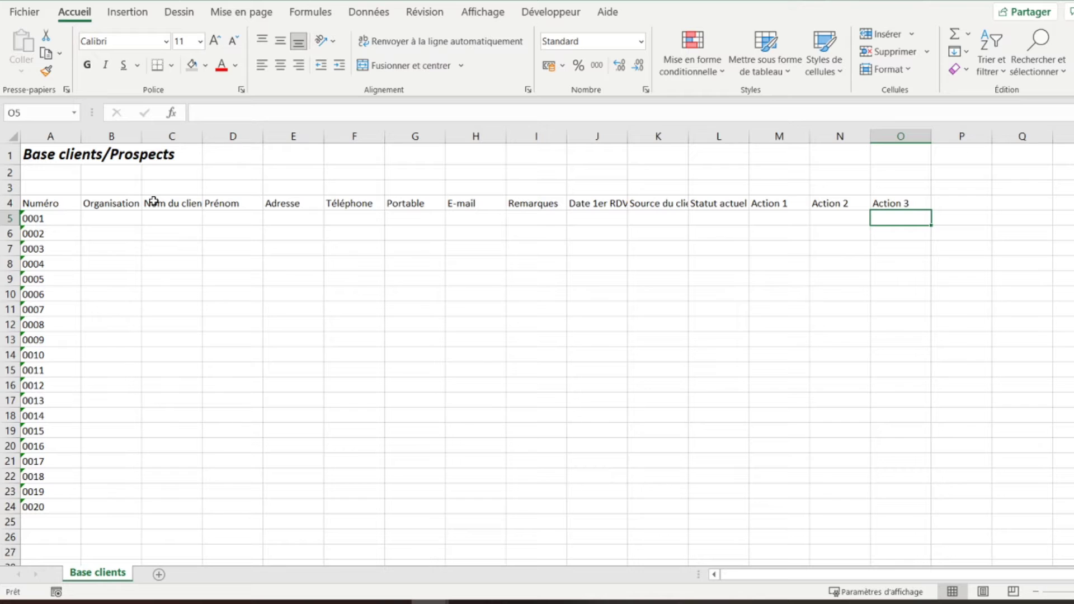
{"action": "key", "text": "Up"}
{"action": "key", "text": "Left"}
{"action": "key", "text": "Left"}
{"action": "key", "text": "Down"}
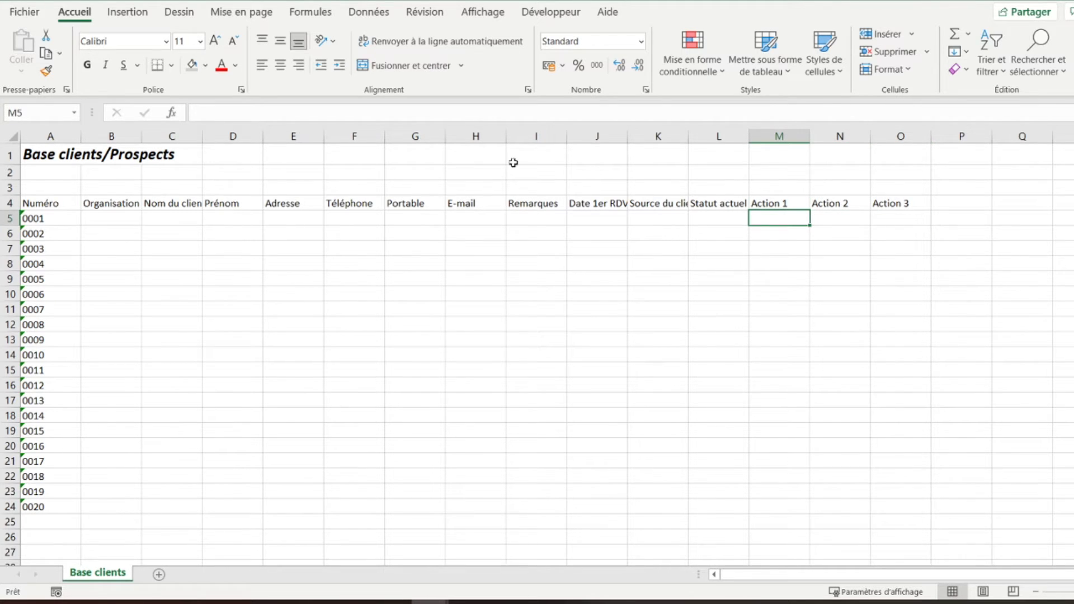
- AutoFit column K to show the full 'Source du client' heading
{"action": "double_click", "coordinate": [689, 137]}
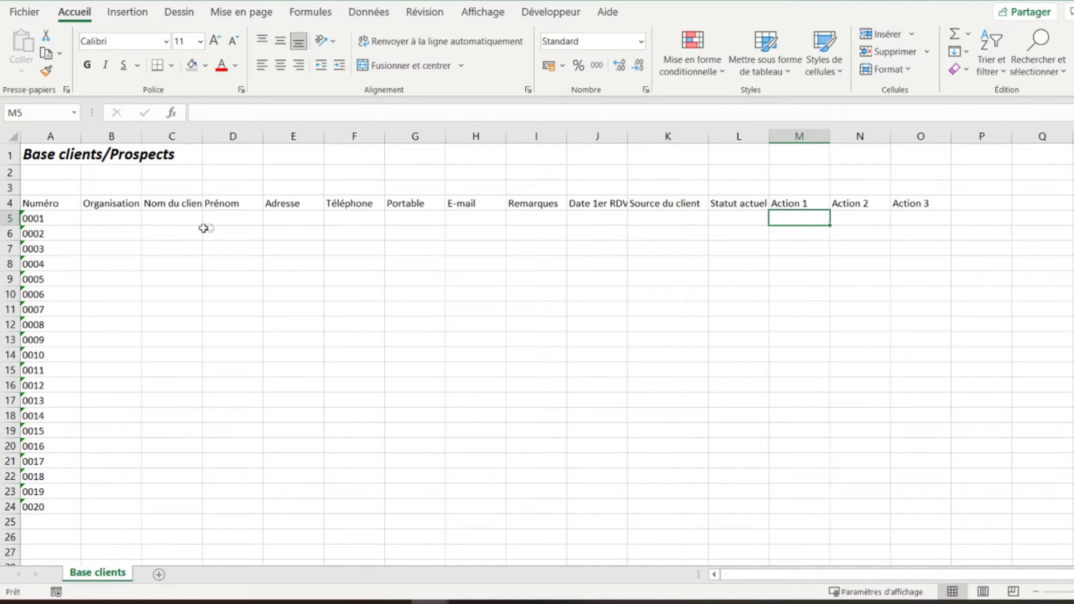
{"action": "left_click", "coordinate": [119, 213]}
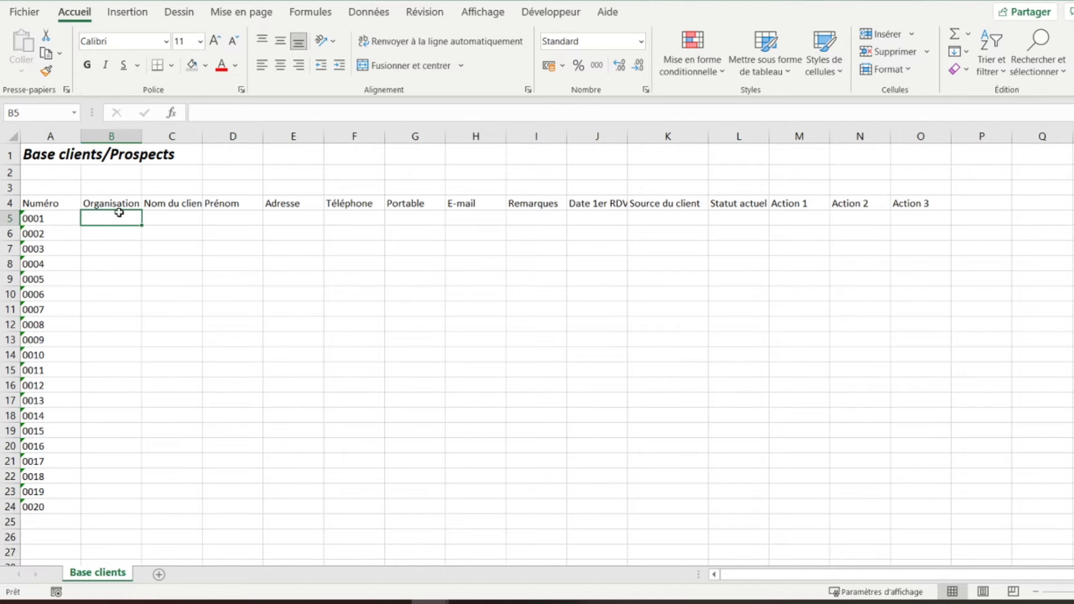
- Enter organisation Castorama plus the contact's surname, first name and street address in B5–E5
{"action": "type", "text": "C"}
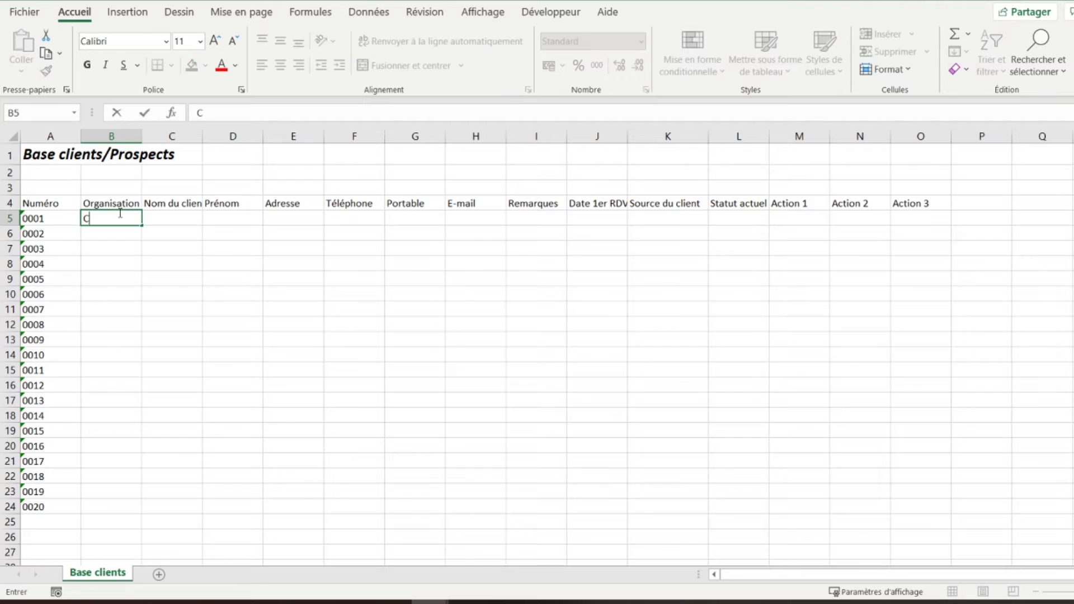
{"action": "type", "text": "astorama"}
{"action": "key", "text": "Tab"}
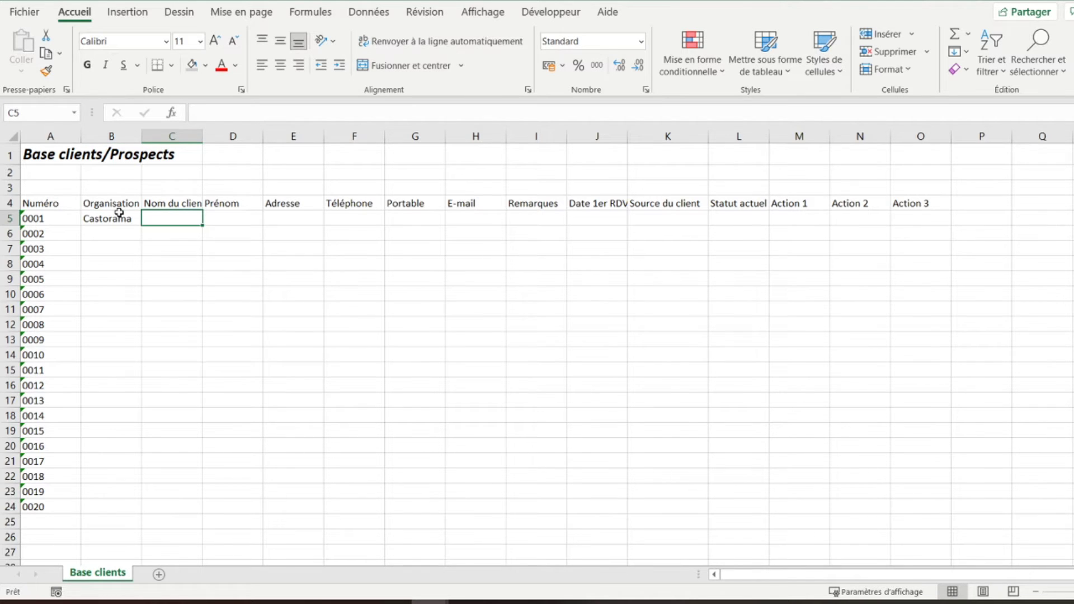
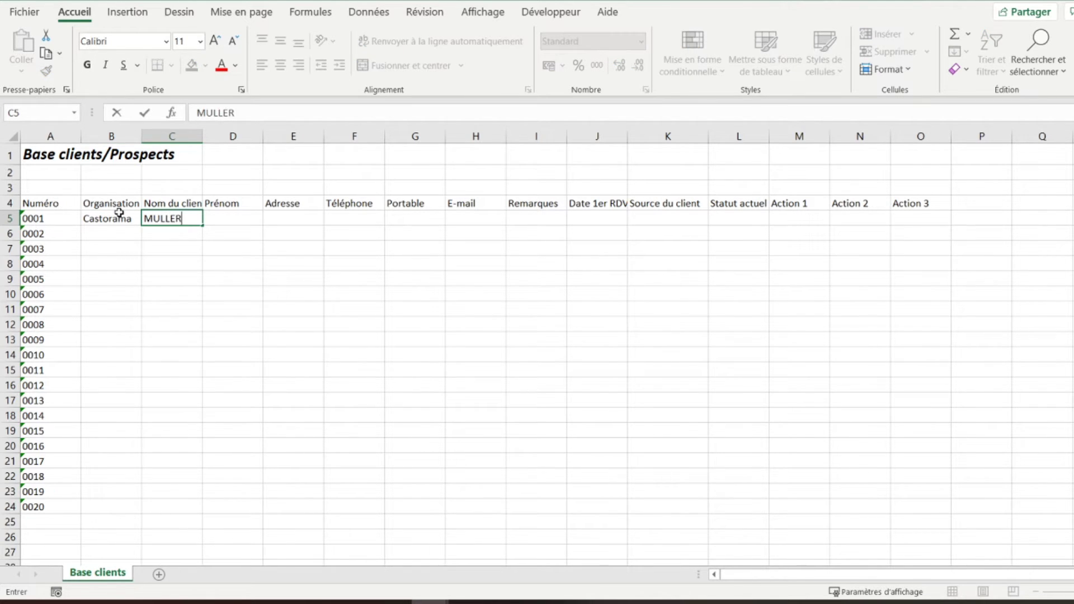
{"action": "key", "text": "Tab"}
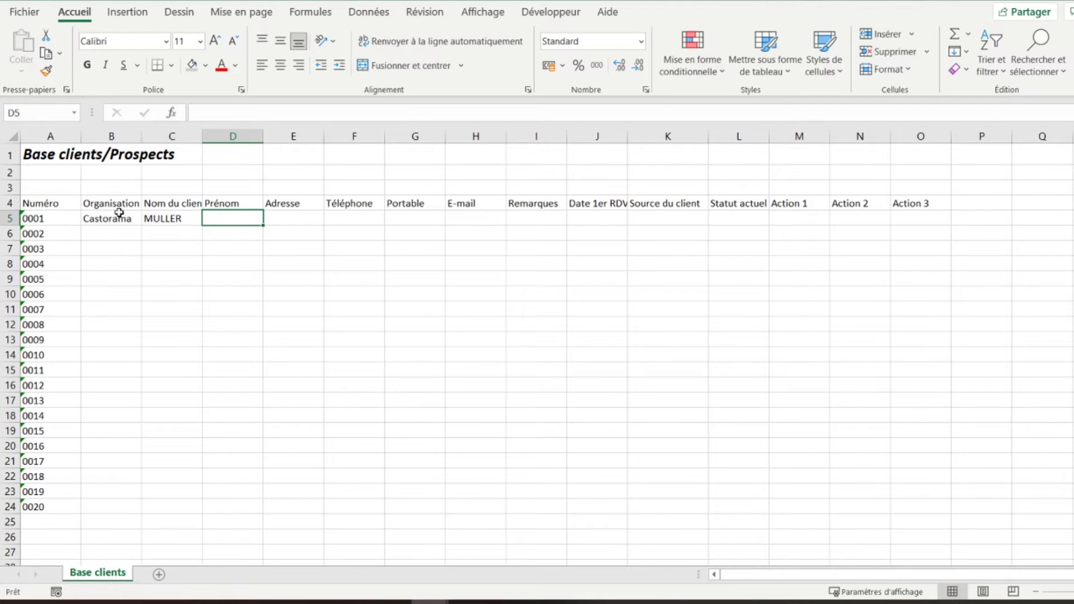
{"action": "key", "text": "Tab"}
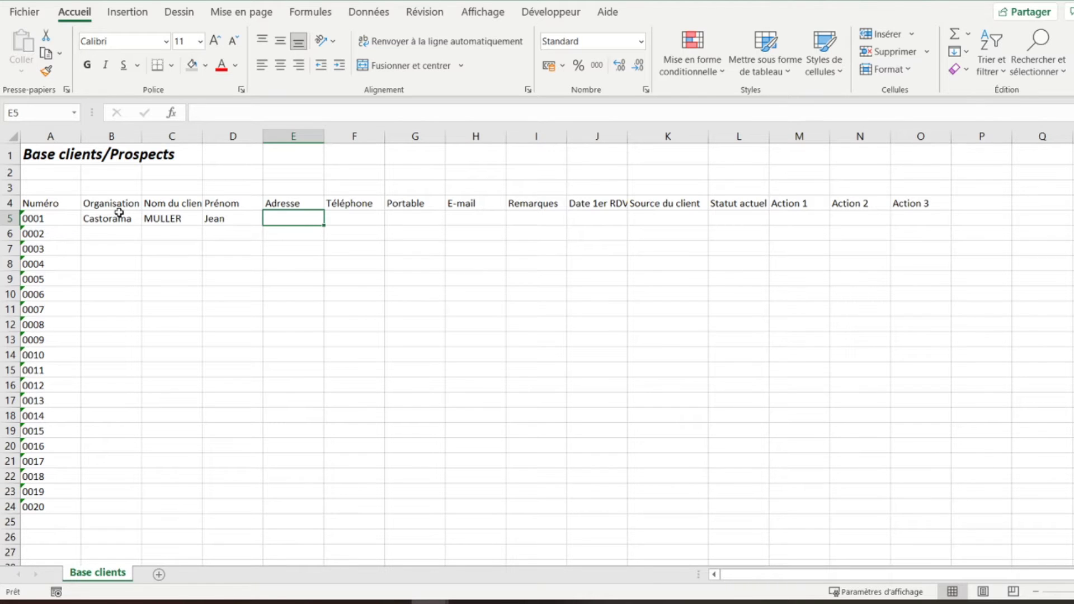
{"action": "key", "text": "Tab"}
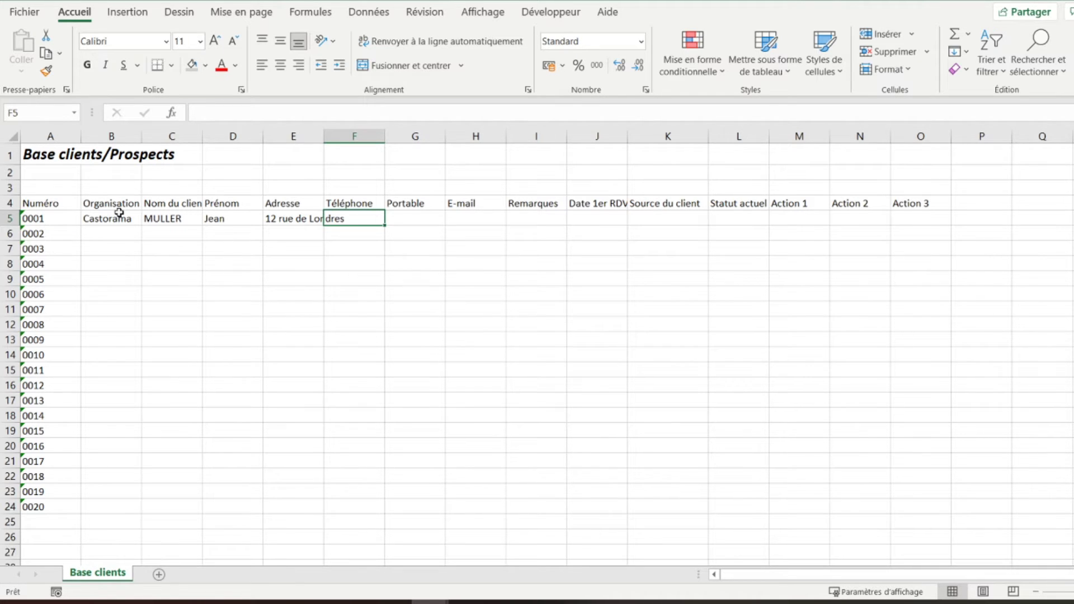
- Enter the client's phone and mobile numbers in F5 and G5
{"action": "type", "text": "XX"}
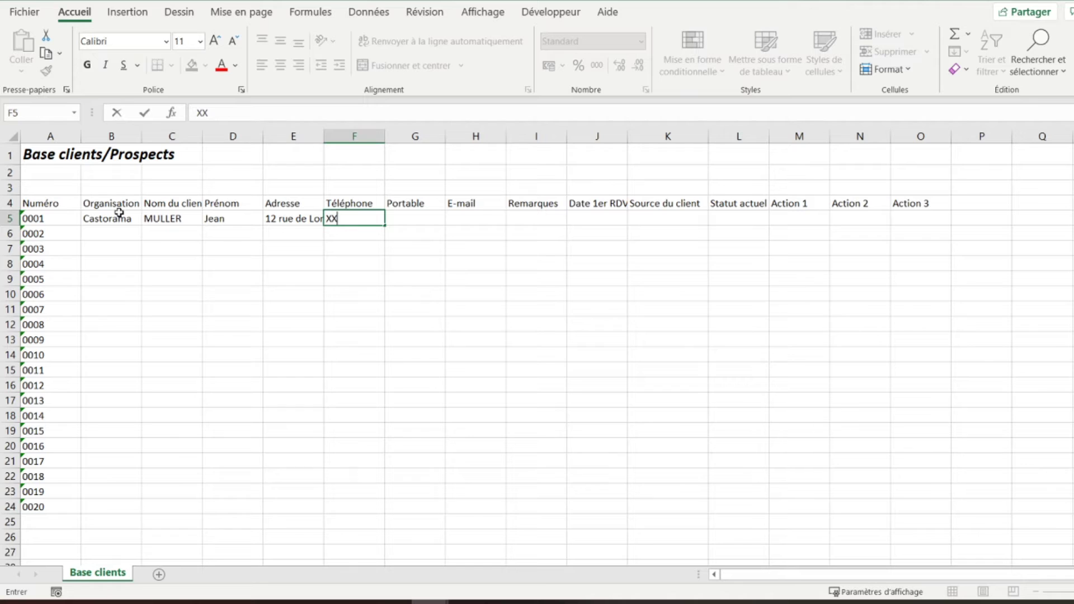
{"action": "key", "text": "BackSpace"}
{"action": "key", "text": "BackSpace"}
{"action": "type", "text": "00-00-00-00-00"}
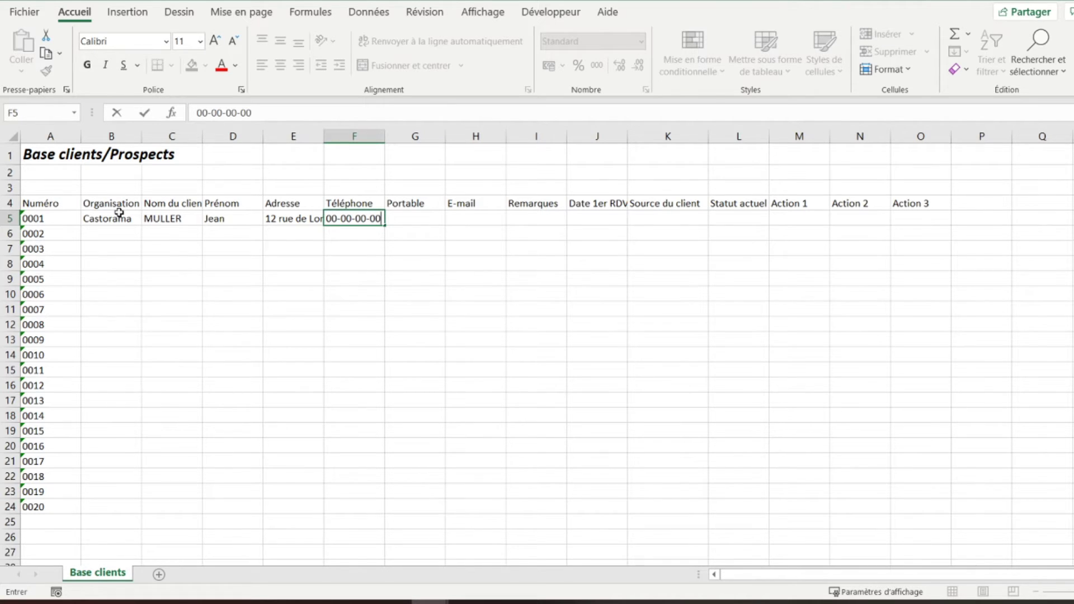
{"action": "key", "text": "ctrl+Return"}
{"action": "key", "text": "Tab"}
{"action": "type", "text": "11-11-11-11-11"}
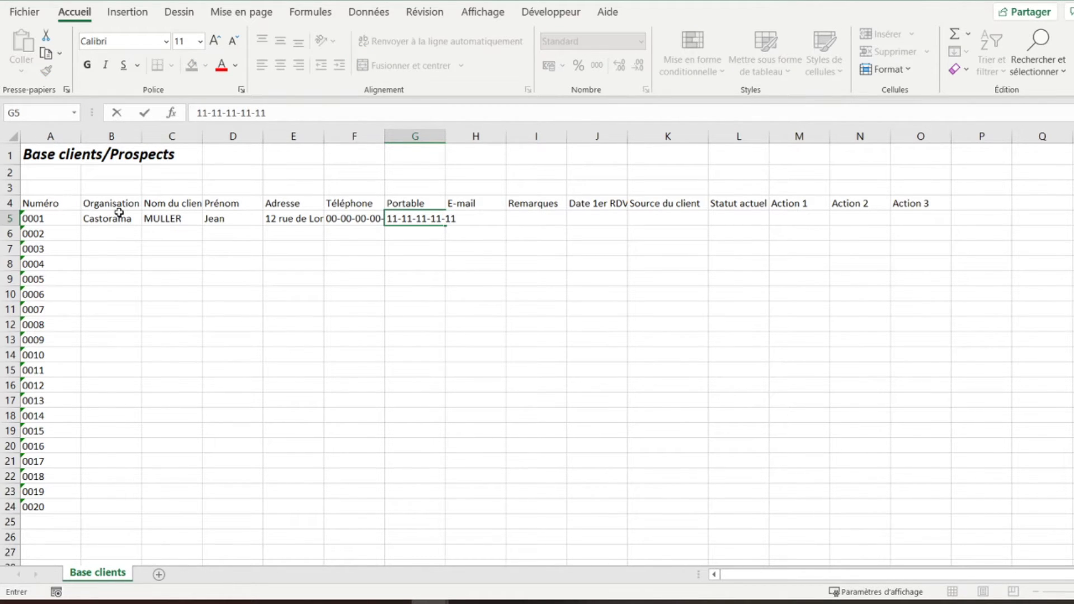
{"action": "key", "text": "Tab"}
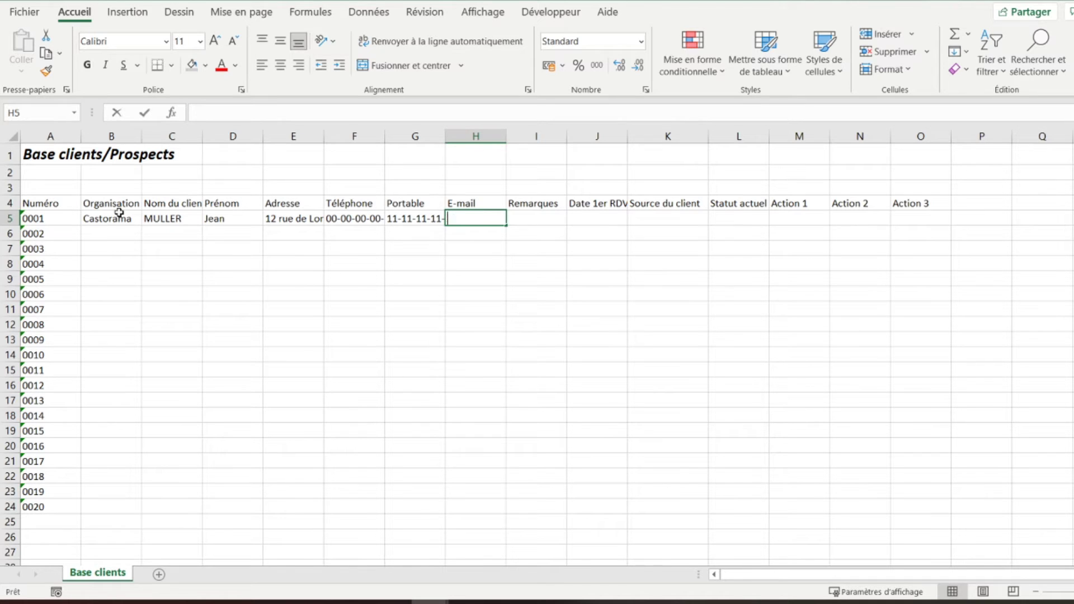
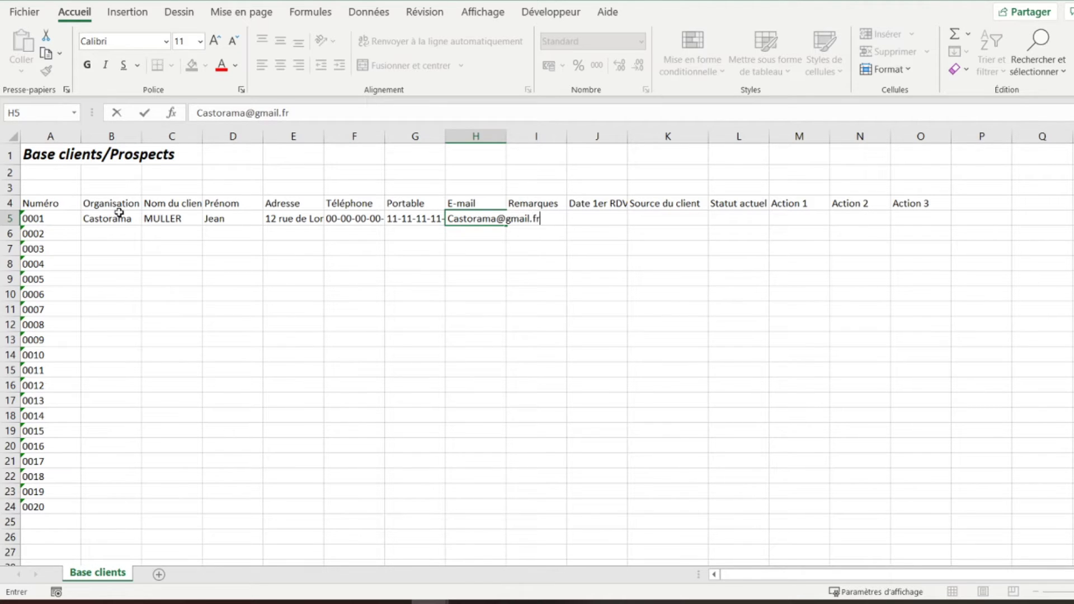
- Enter the client's e-mail in H5 and the remark 'Intéressé par les chaises blanches' in I5
{"action": "key", "text": "Tab"}
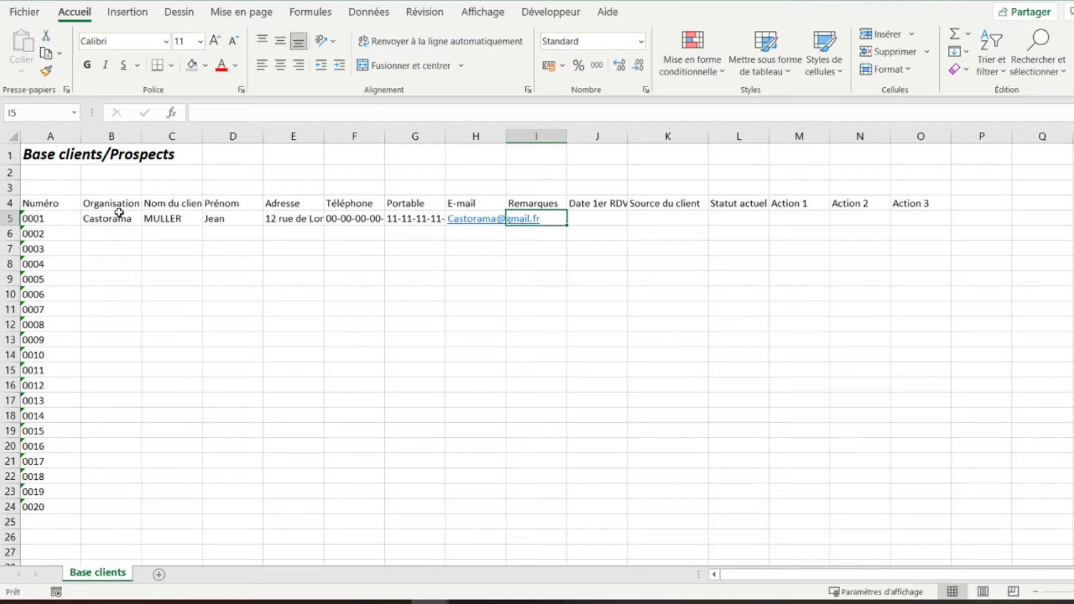
{"action": "type", "text": "Inté"}
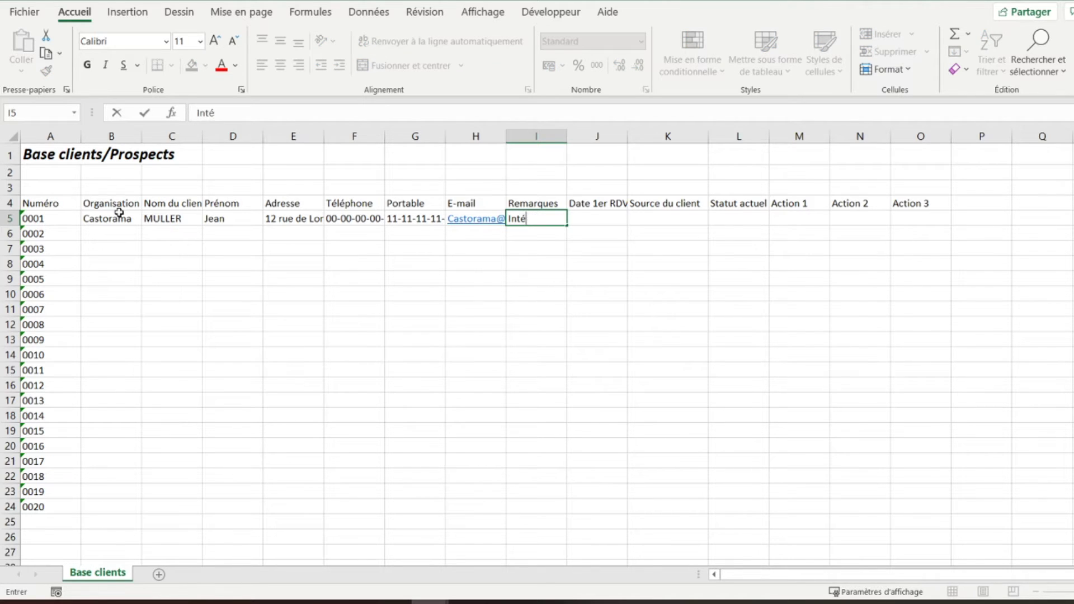
{"action": "type", "text": "ressé par les ch"}
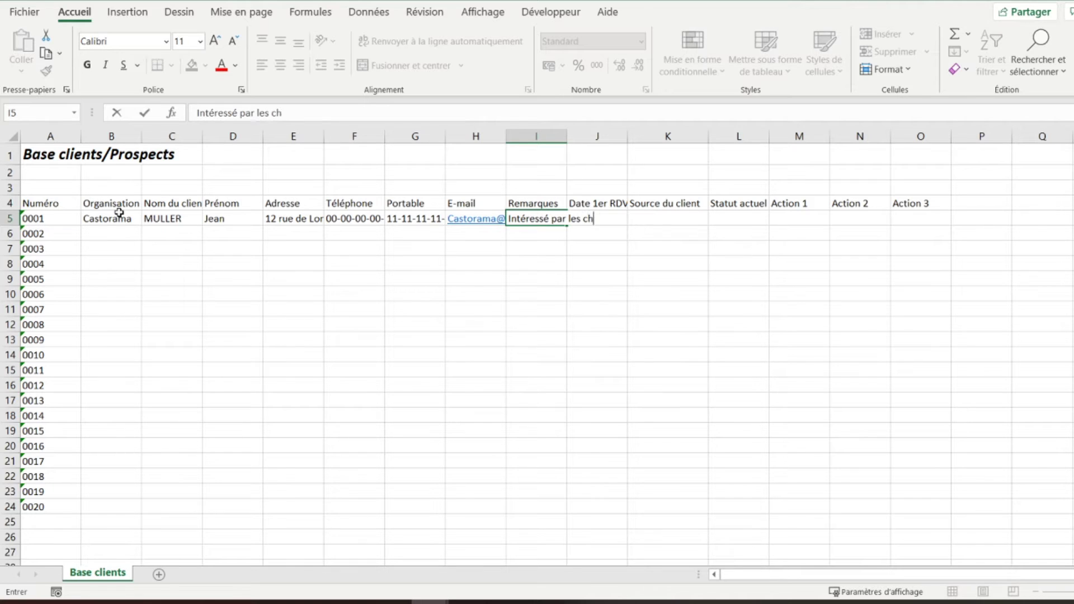
{"action": "type", "text": "aises blanches"}
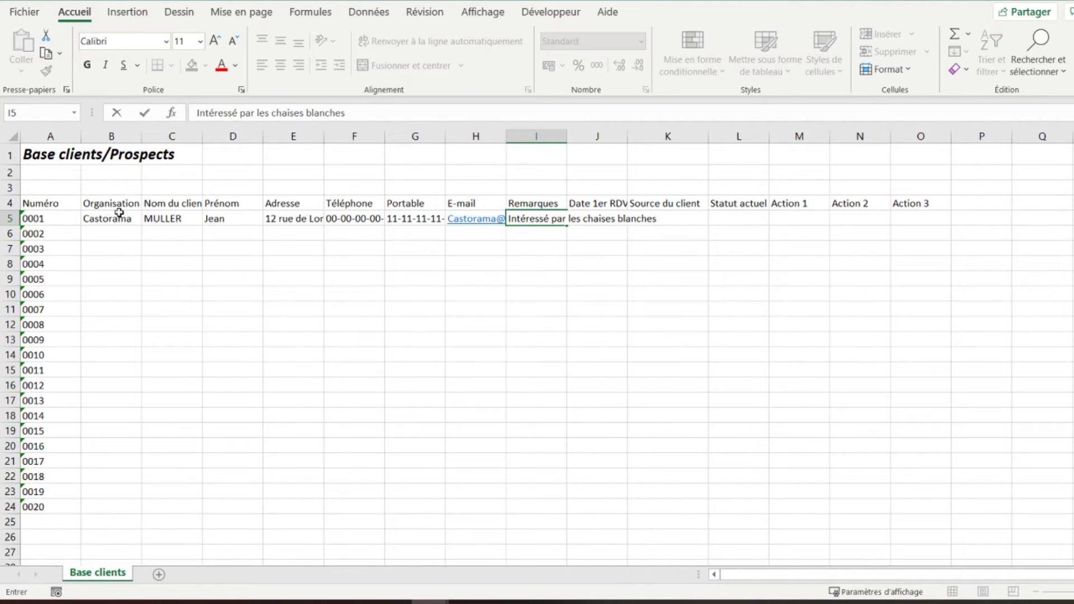
{"action": "key", "text": "Tab"}
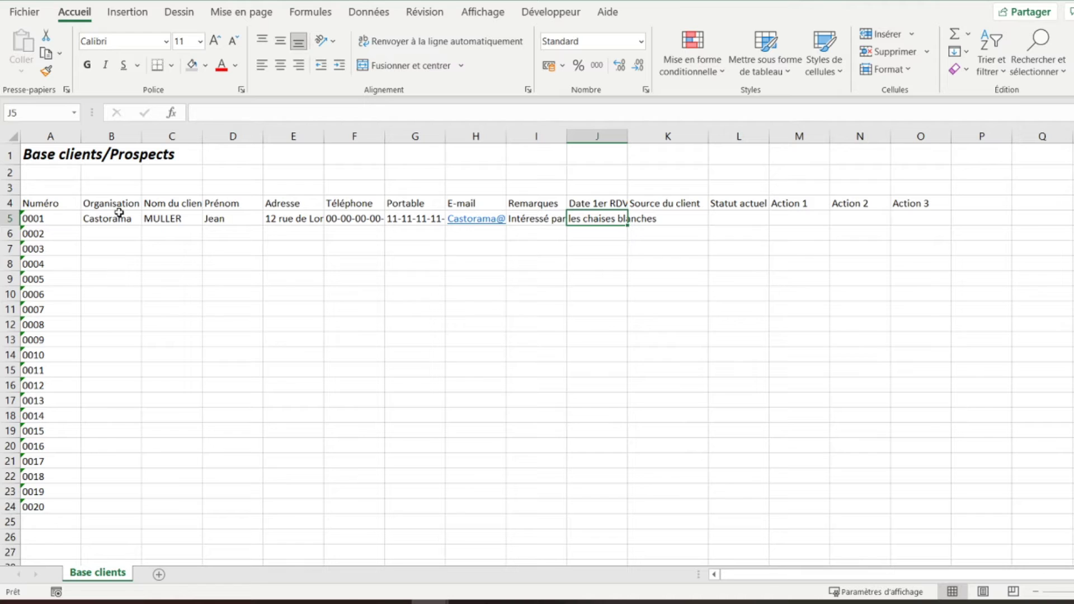
- AutoFit columns C and E through J to their headers and row 5 contents
{"action": "left_click_drag", "start_coordinate": [323, 137], "coordinate": [323, 137]}
{"action": "double_click", "coordinate": [323, 138]}
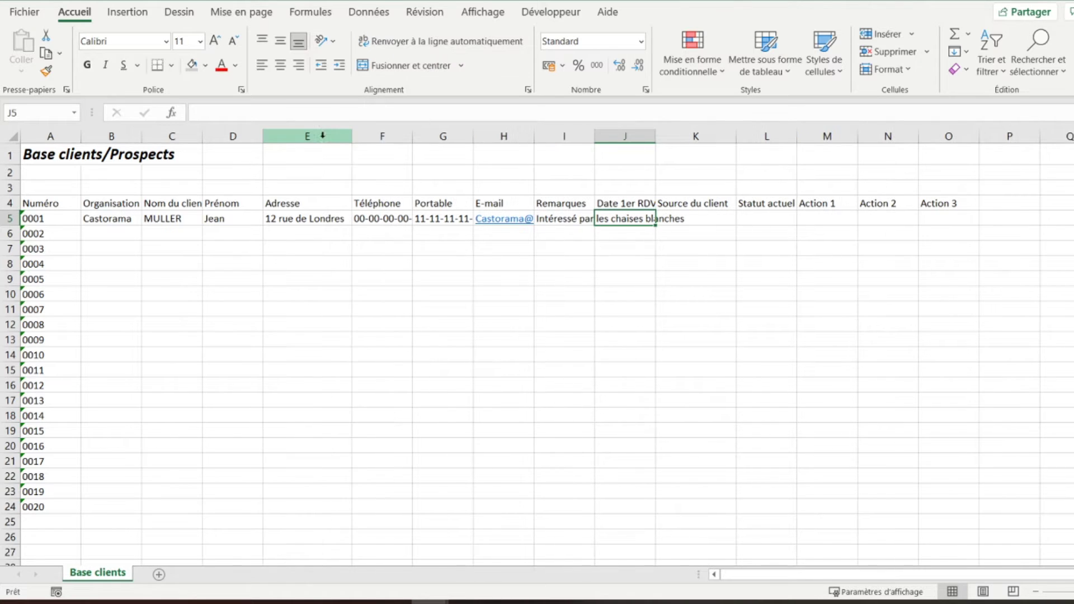
{"action": "double_click", "coordinate": [412, 136]}
{"action": "double_click", "coordinate": [202, 133]}
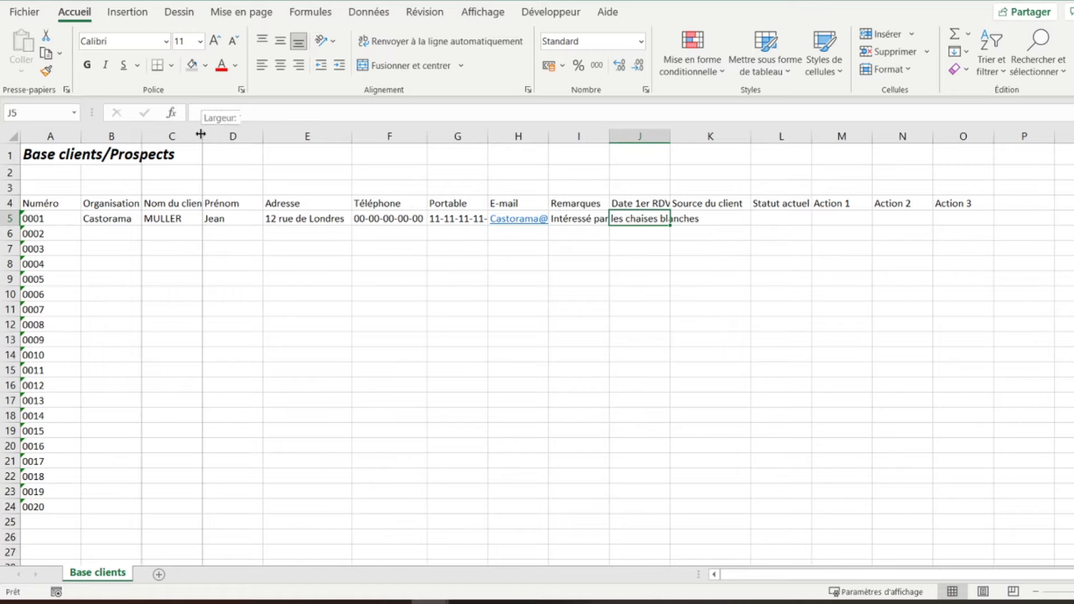
{"action": "left_click_drag", "start_coordinate": [499, 135], "coordinate": [499, 136]}
{"action": "double_click", "coordinate": [499, 136]}
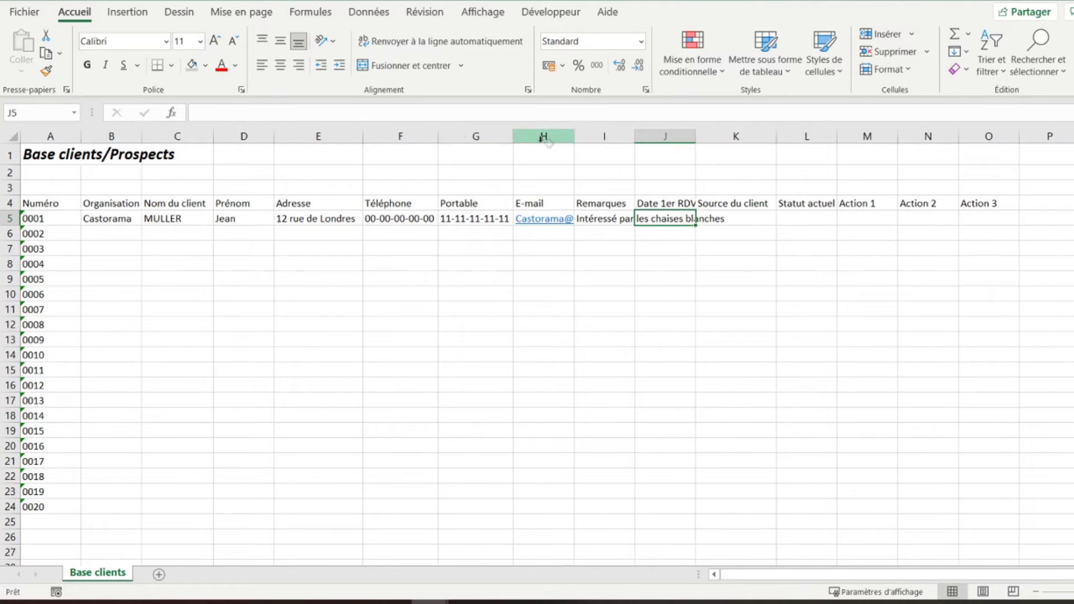
{"action": "double_click", "coordinate": [575, 136]}
{"action": "double_click", "coordinate": [676, 136]}
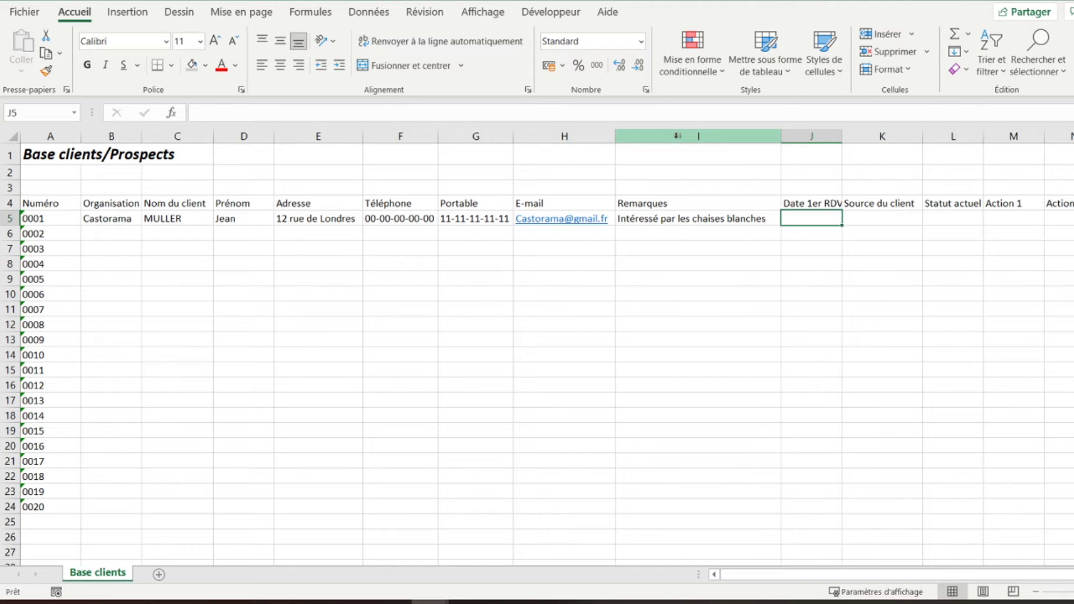
{"action": "double_click", "coordinate": [842, 136]}
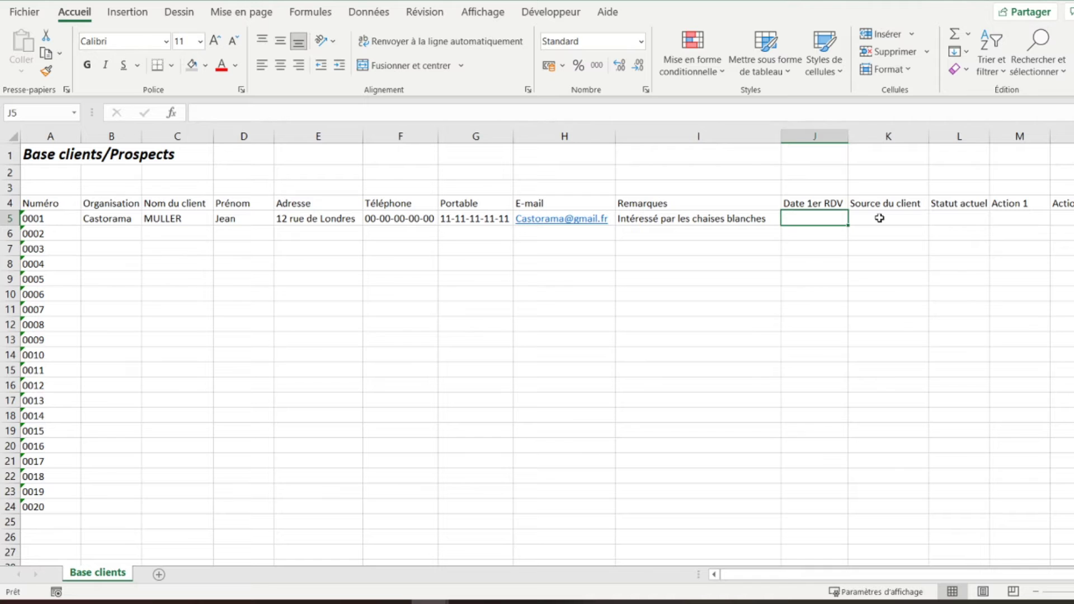
- Enter the date 01/01/2021 in J5 and the source 'Salon professionnel' in K5
{"action": "key", "text": "Right"}
{"action": "key", "text": "Right"}
{"action": "key", "text": "Right"}
{"action": "key", "text": "Right"}
{"action": "key", "text": "Right"}
{"action": "key", "text": "Right"}
{"action": "key", "text": "Right"}
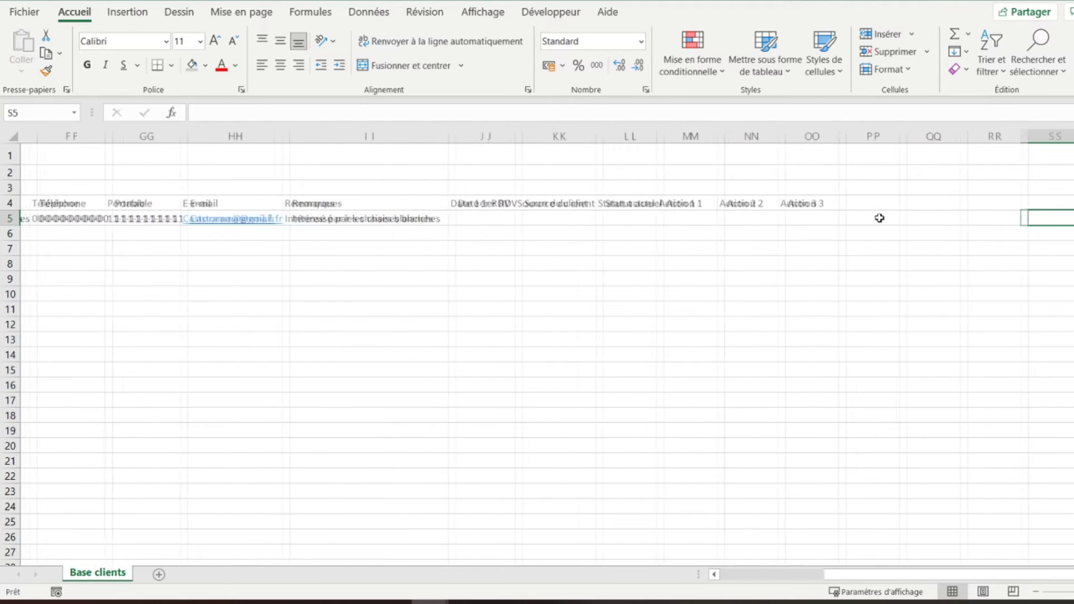
{"action": "key", "text": "Left"}
{"action": "key", "text": "Left"}
{"action": "key", "text": "Left"}
{"action": "key", "text": "Left"}
{"action": "key", "text": "Left"}
{"action": "key", "text": "Left"}
{"action": "key", "text": "Left"}
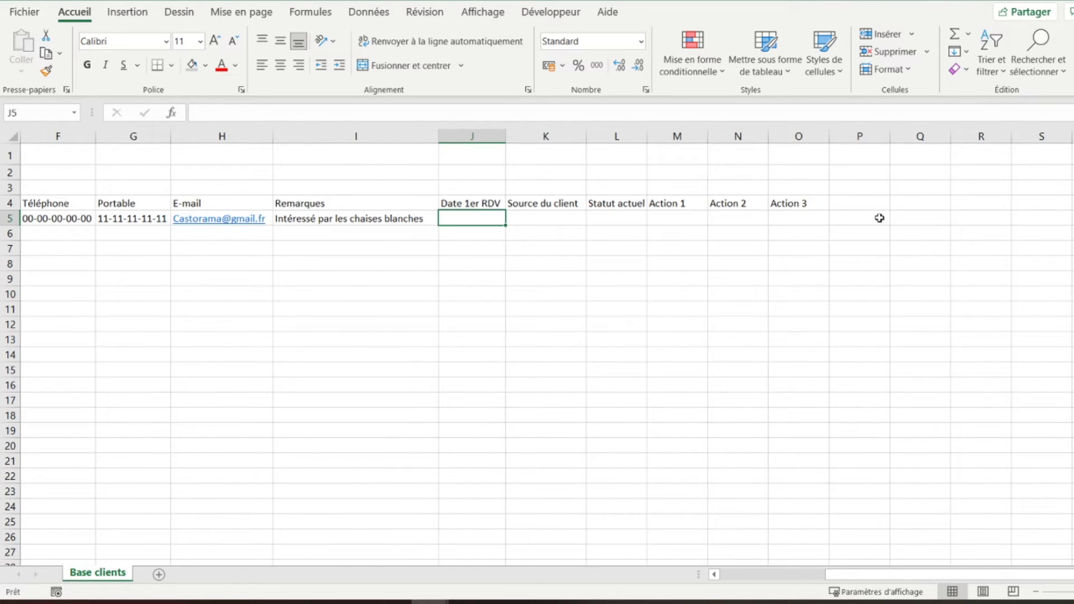
{"action": "type", "text": "01/0"}
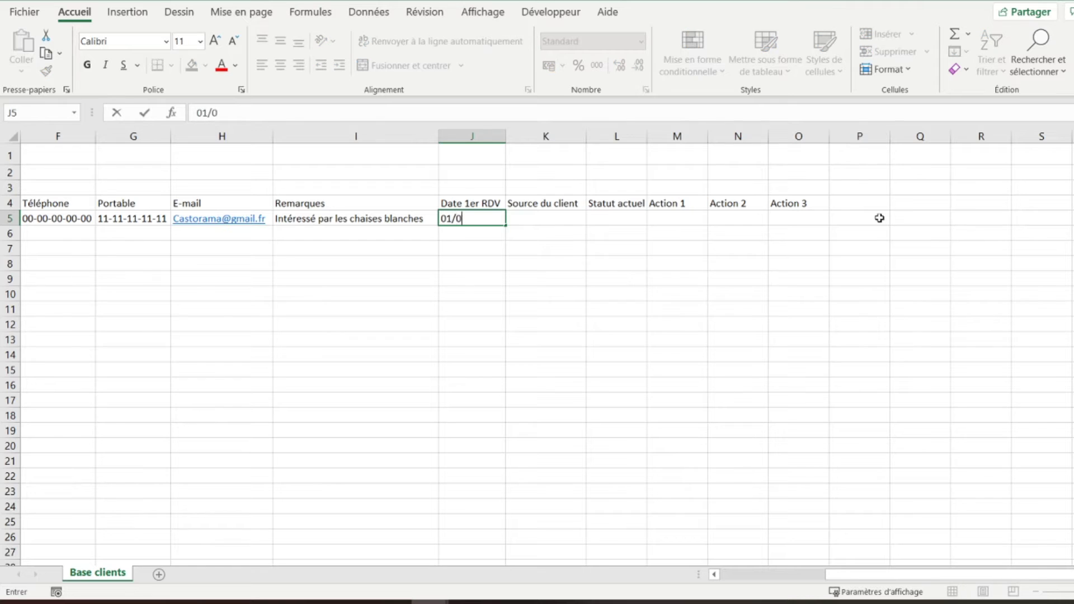
{"action": "type", "text": "1/2021"}
{"action": "key", "text": "Tab"}
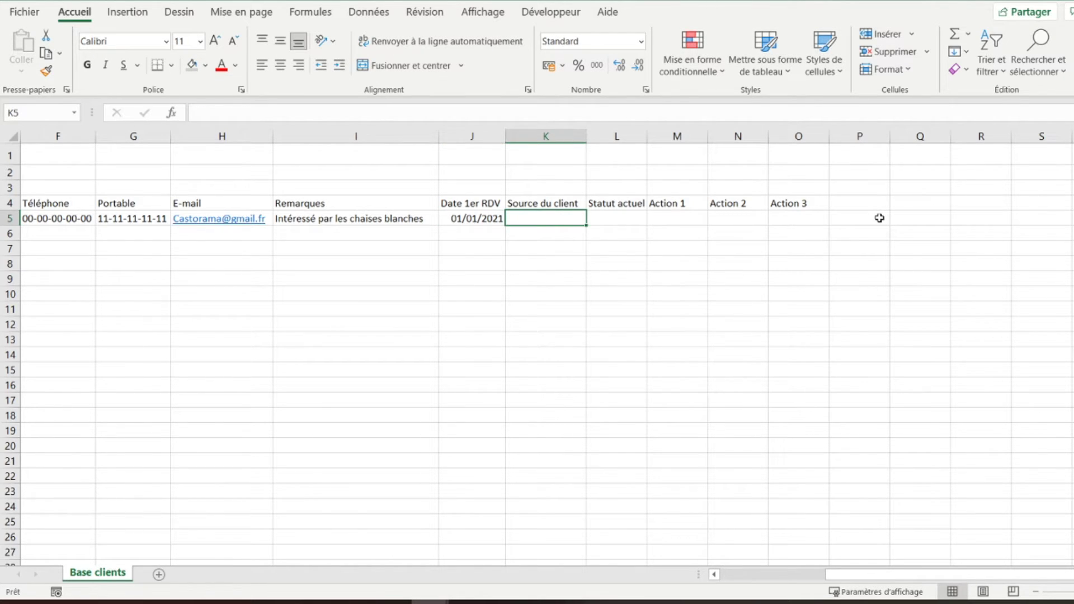
{"action": "type", "text": "Sal"}
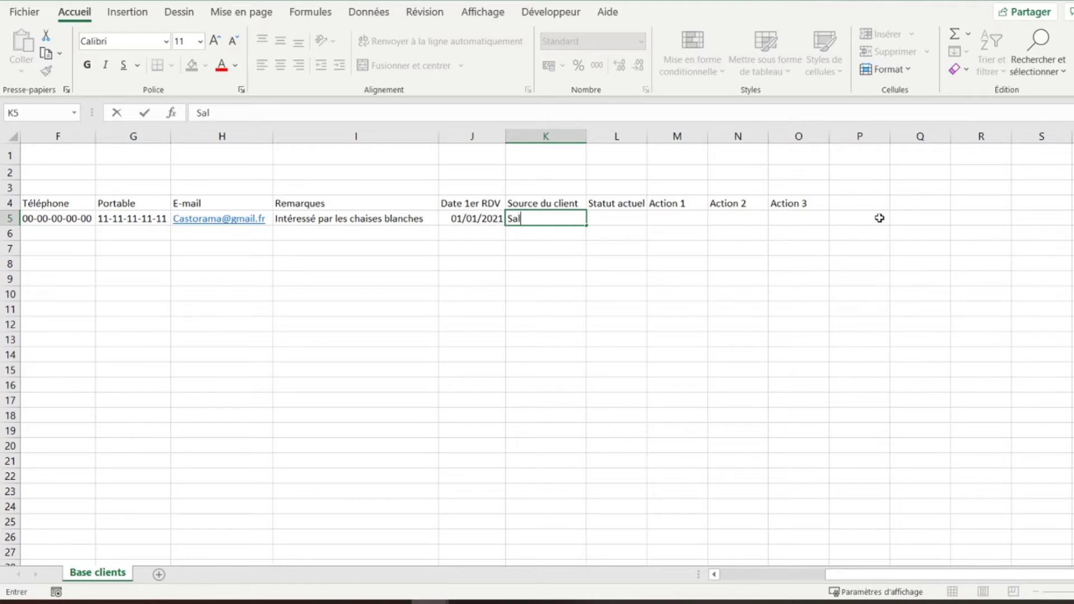
{"action": "type", "text": "on professionnel"}
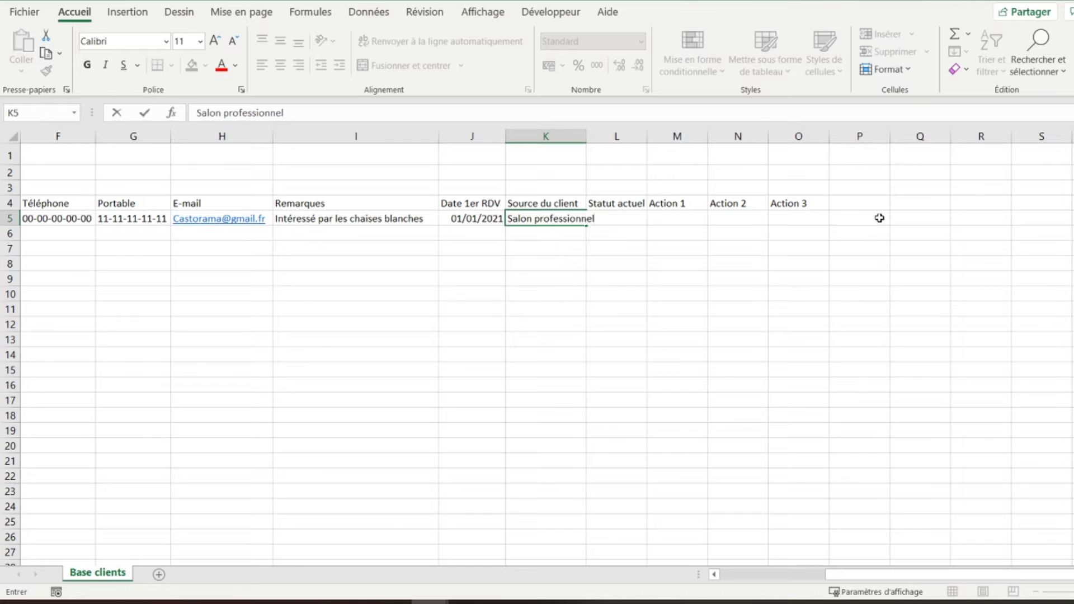
{"action": "key", "text": "Tab"}
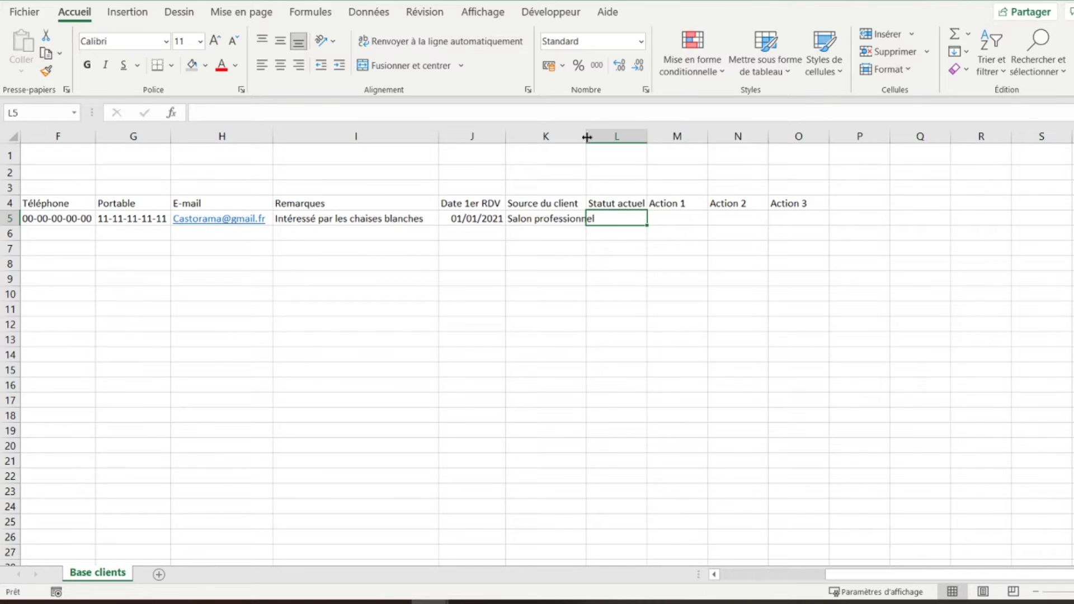
- Autofit column K and enter 'En négociation' in L5 in bold red text
{"action": "double_click", "coordinate": [587, 137]}
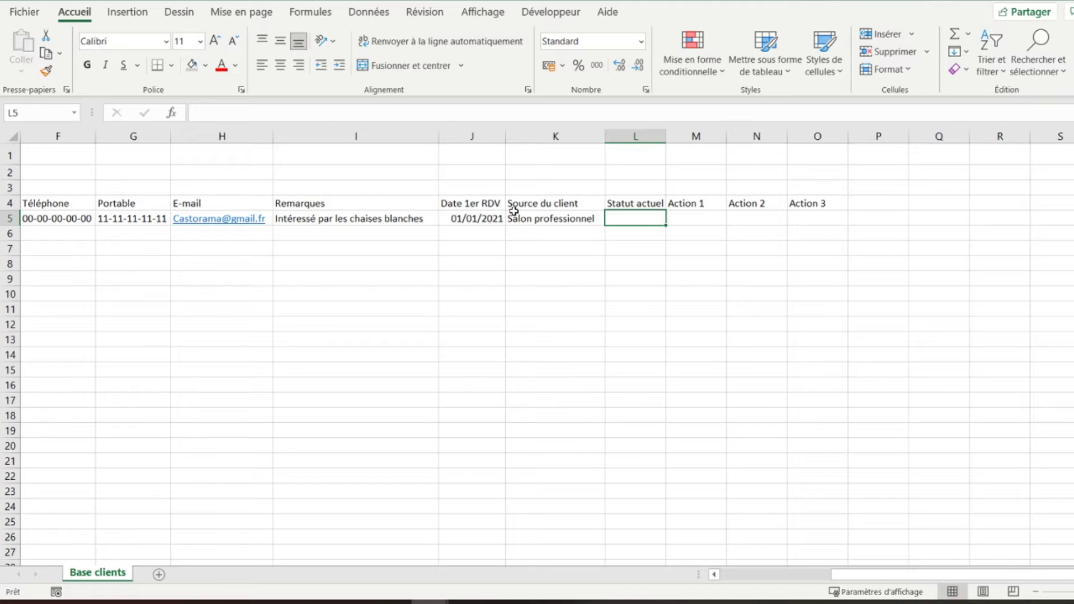
{"action": "type", "text": "E"}
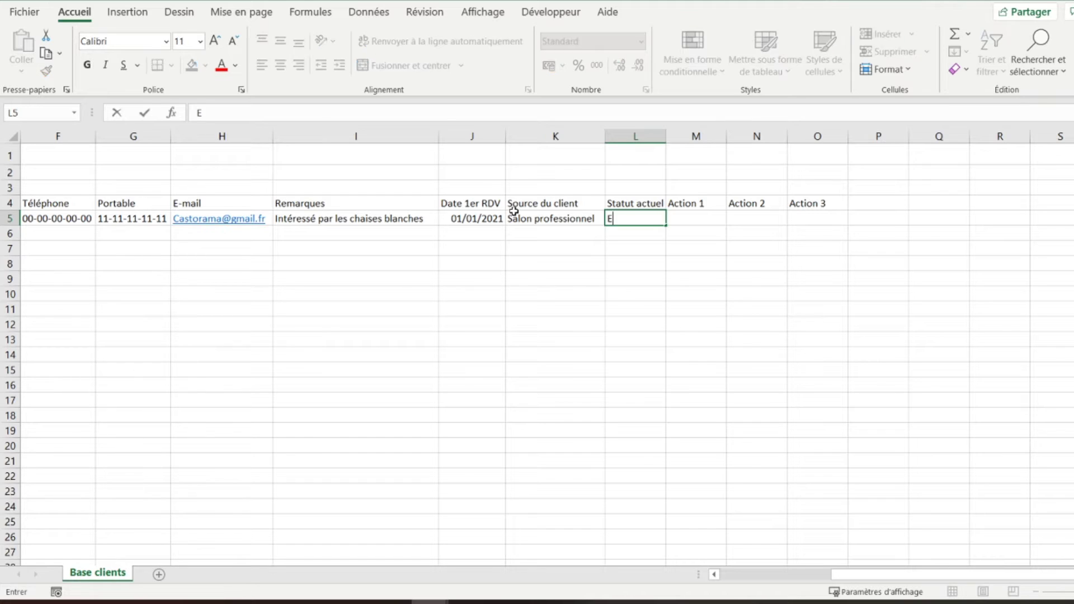
{"action": "type", "text": "n négociation"}
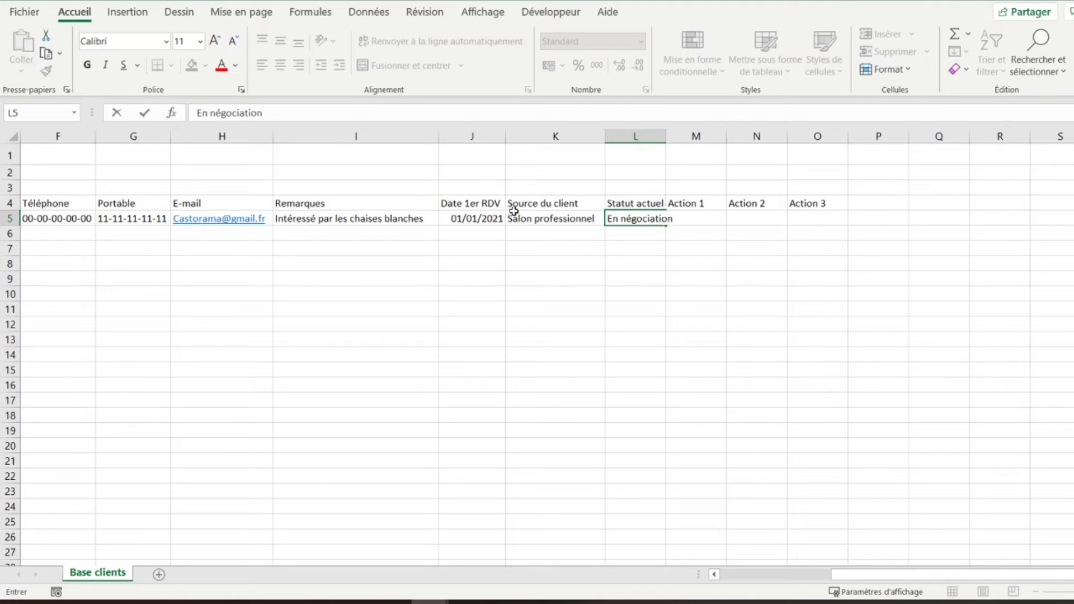
{"action": "key", "text": "Tab"}
{"action": "key", "text": "Left"}
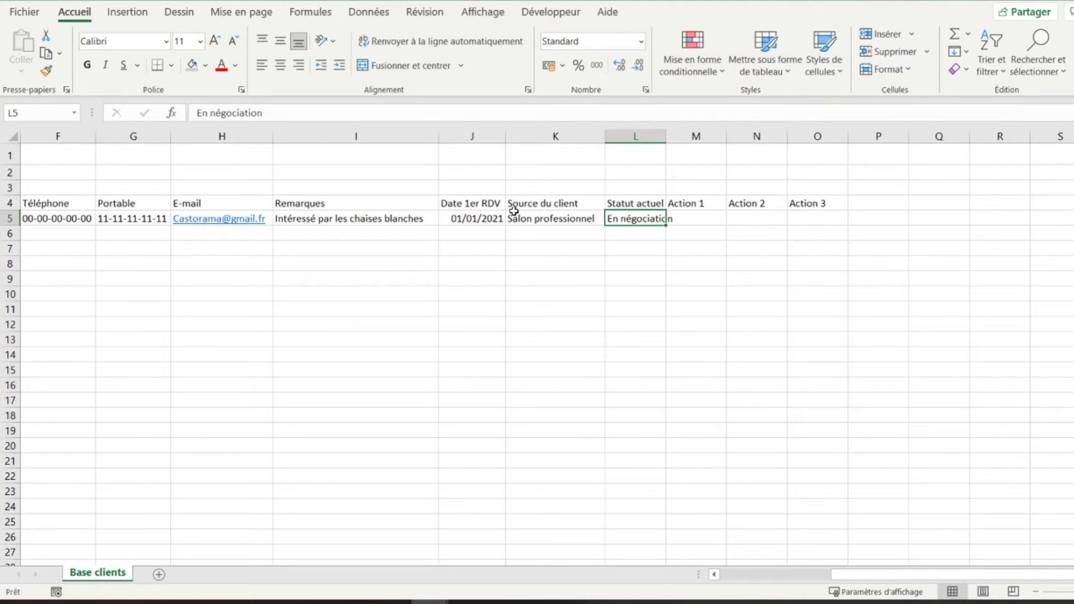
{"action": "left_click", "coordinate": [221, 66]}
{"action": "left_click", "coordinate": [88, 68]}
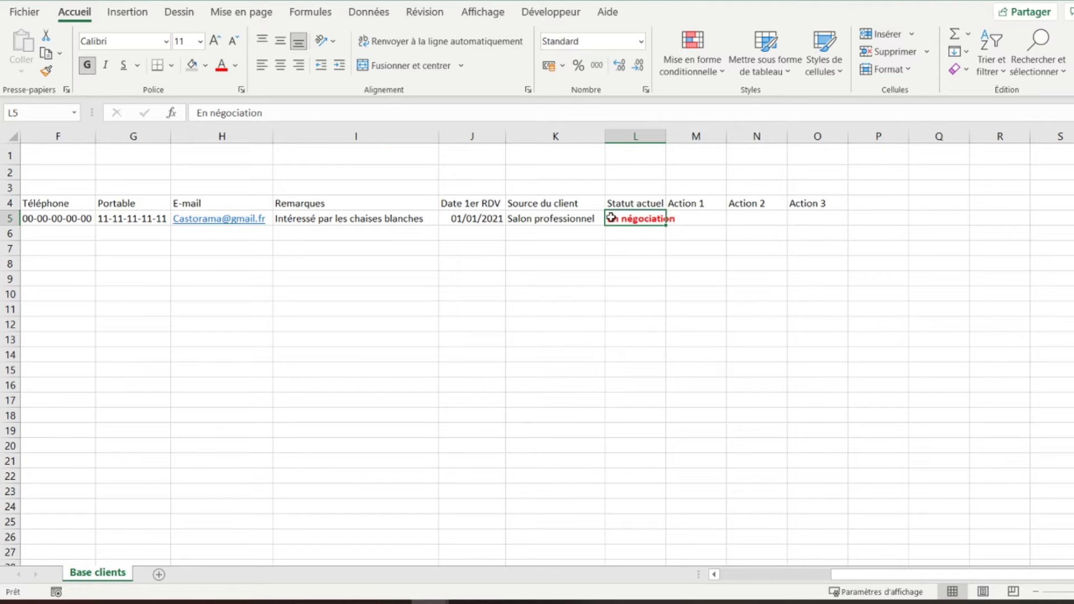
{"action": "key", "text": "Right"}
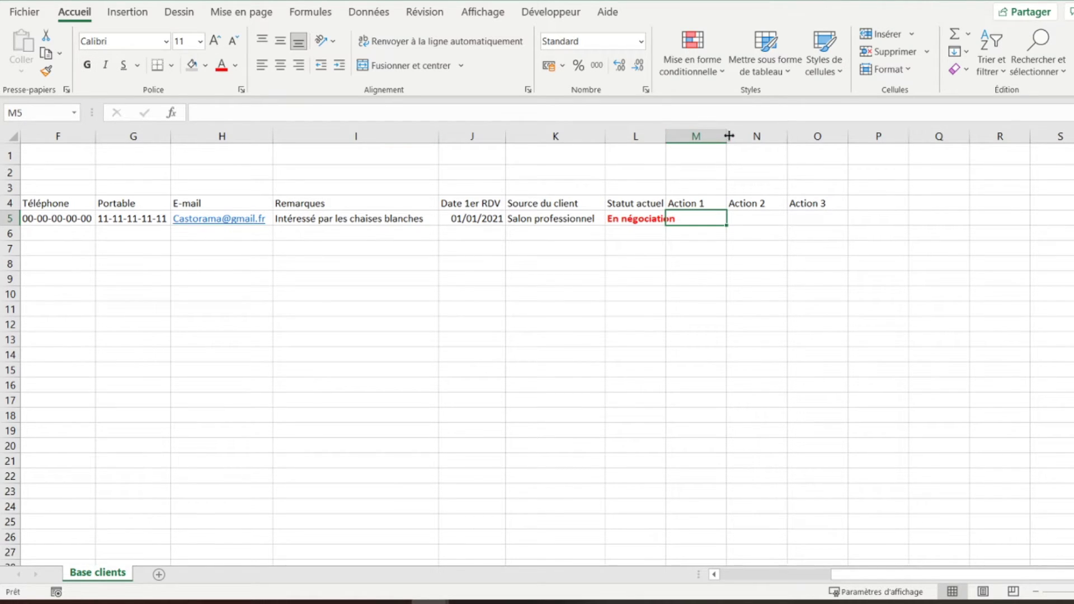
- Widen column L, then enter '1er contact le 01/01/2021' and 'retour le 01/02/2021' in M5 and N5
{"action": "left_click_drag", "start_coordinate": [729, 135], "coordinate": [680, 182]}
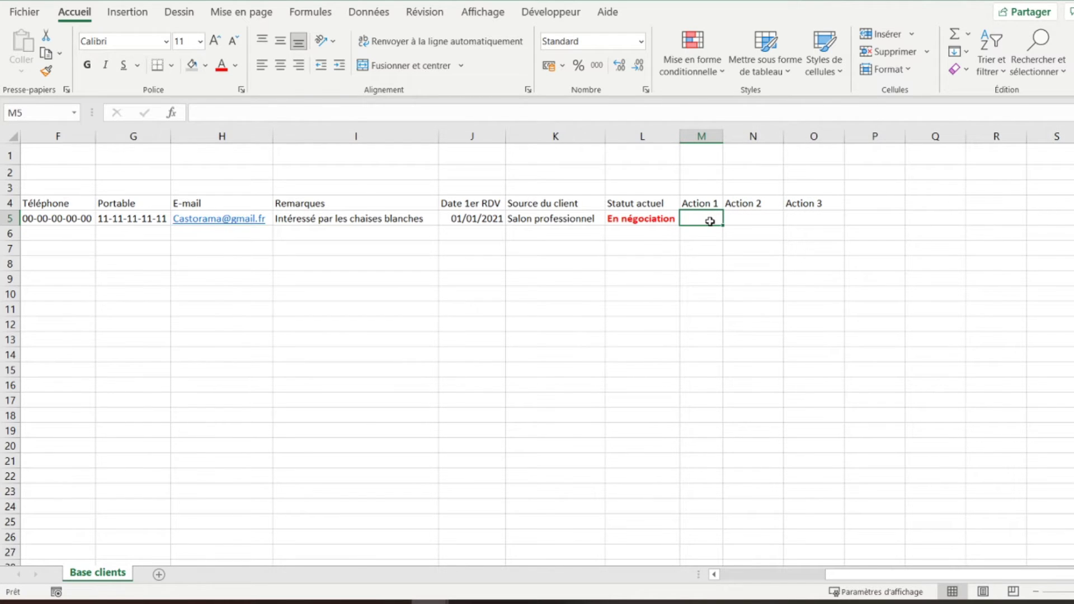
{"action": "type", "text": "1er"}
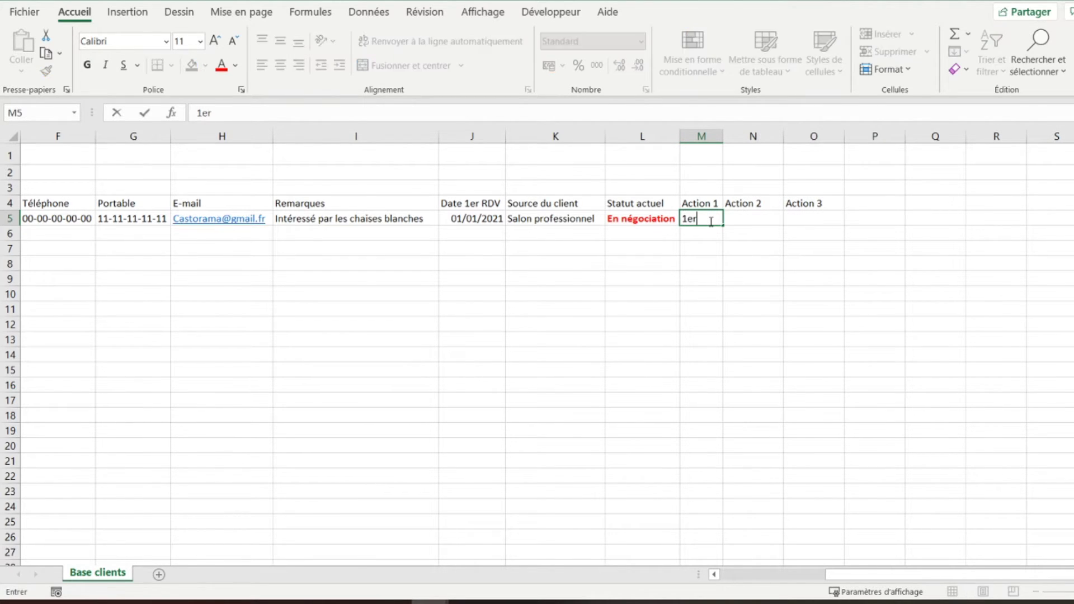
{"action": "type", "text": " contact le 01/01/"}
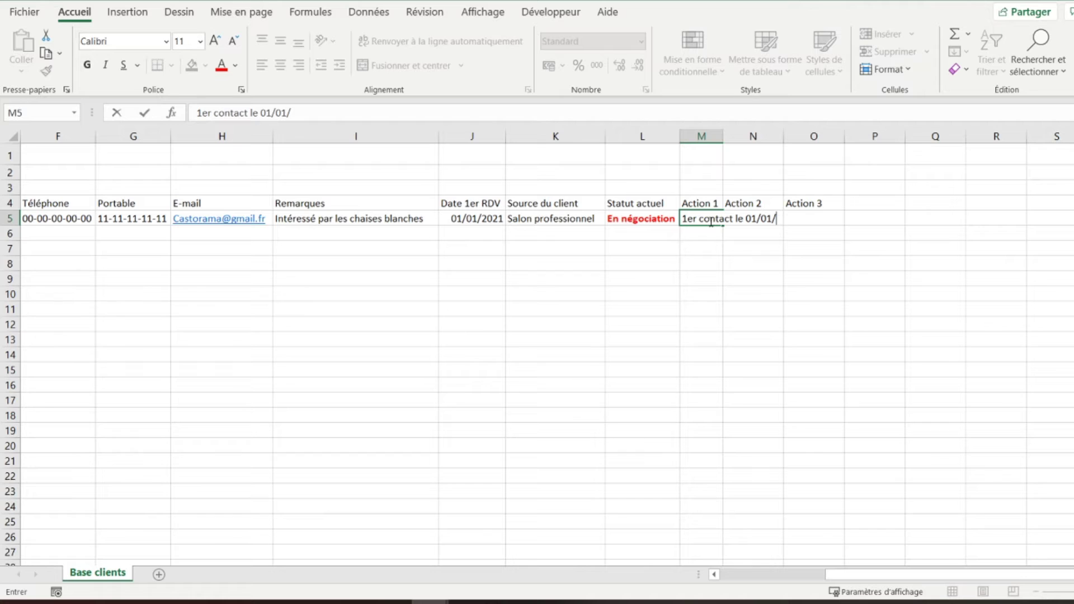
{"action": "type", "text": "2021"}
{"action": "key", "text": "Tab"}
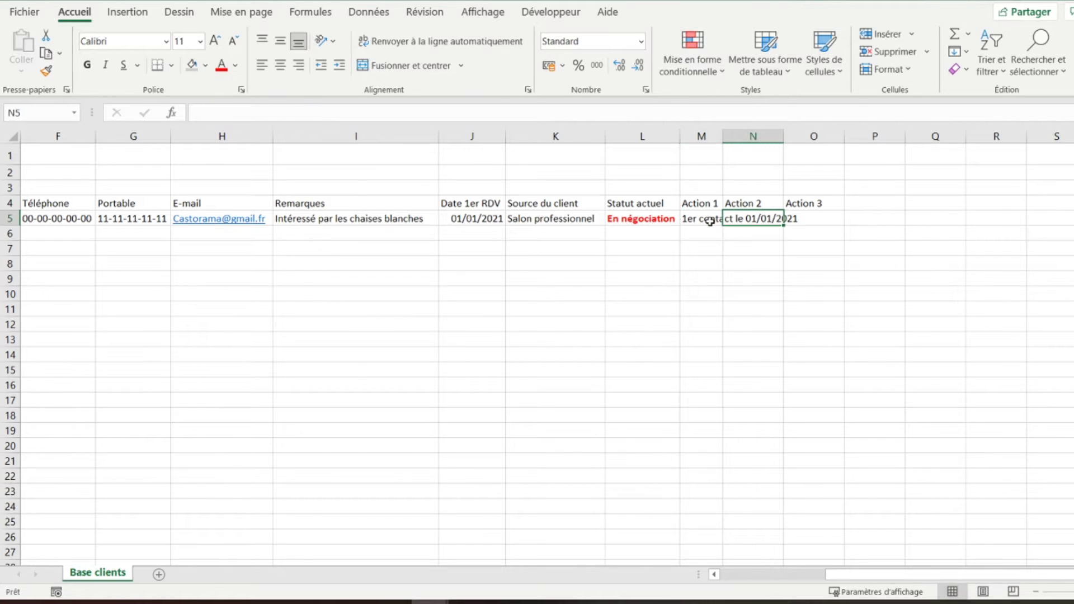
{"action": "type", "text": "re"}
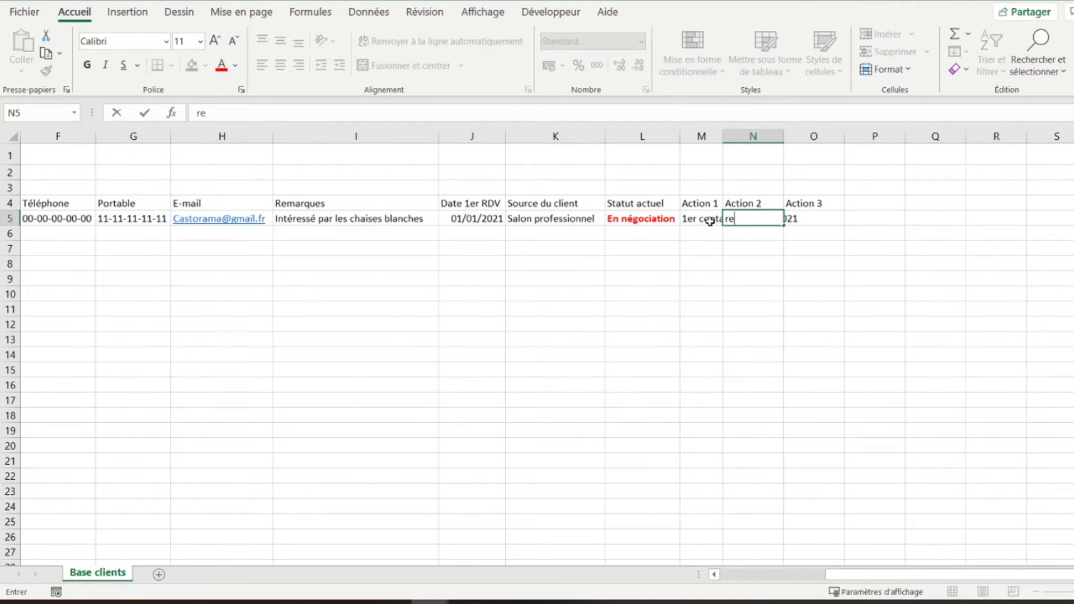
{"action": "type", "text": "tour le 01/02/2021"}
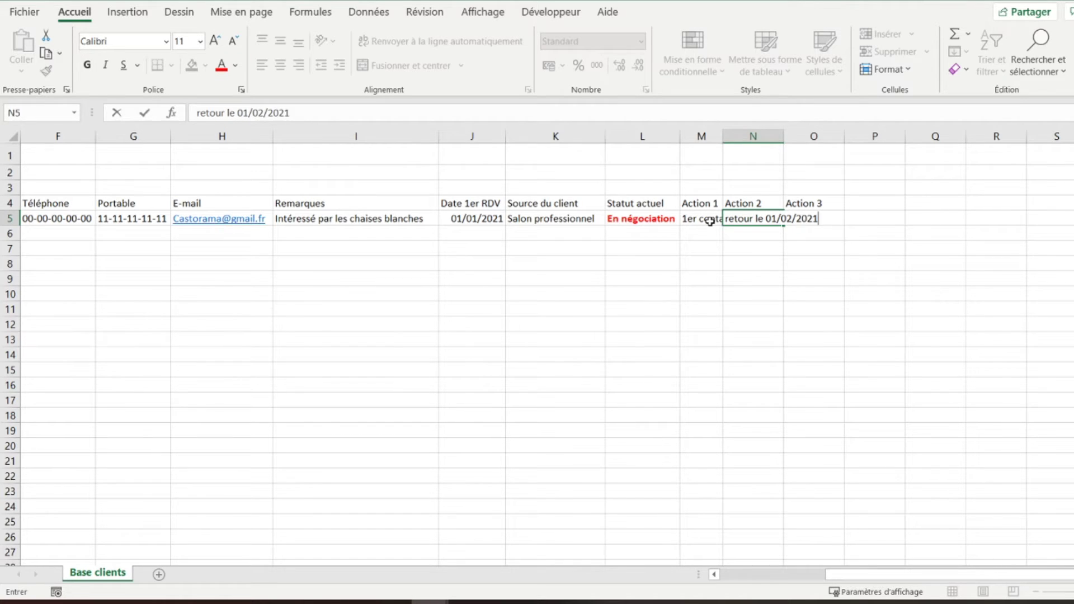
{"action": "key", "text": "Return"}
- Autofit columns M and N to fit the Action 1 and Action 2 text
{"action": "key", "text": "Up"}
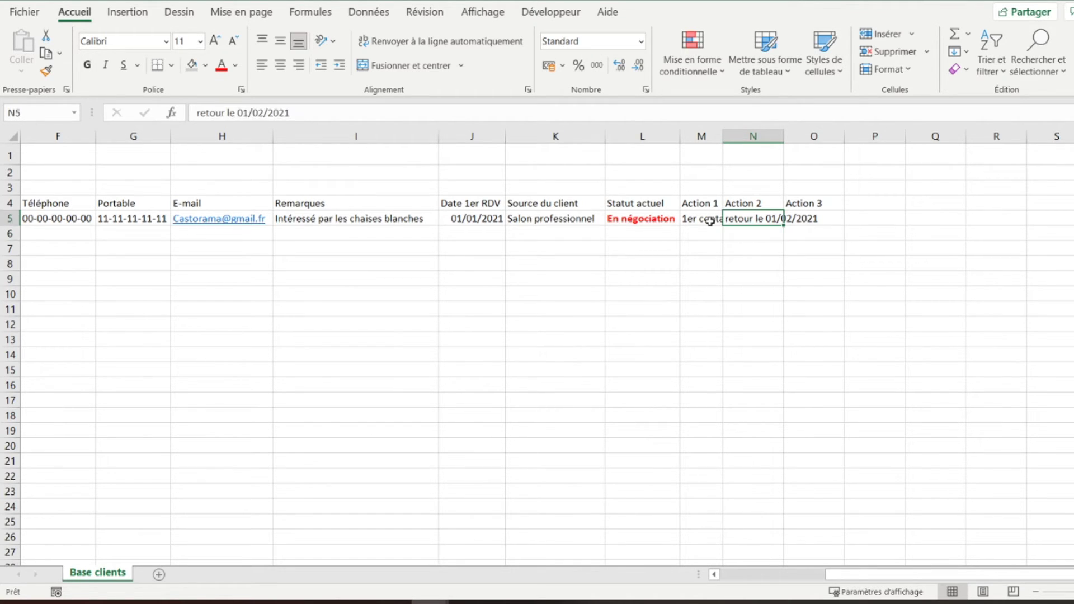
{"action": "double_click", "coordinate": [723, 139]}
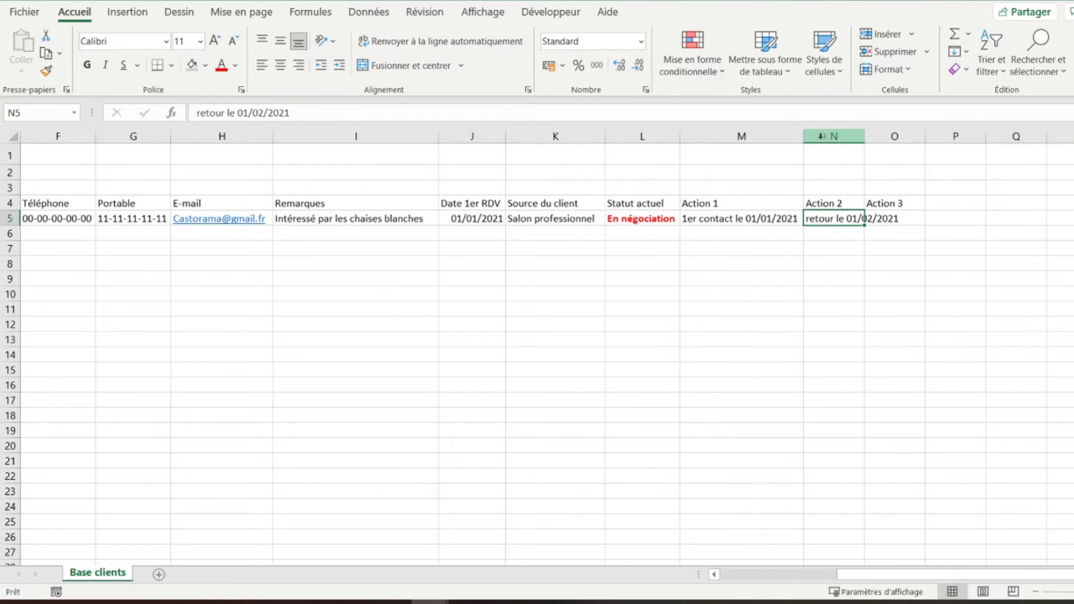
{"action": "double_click", "coordinate": [864, 138]}
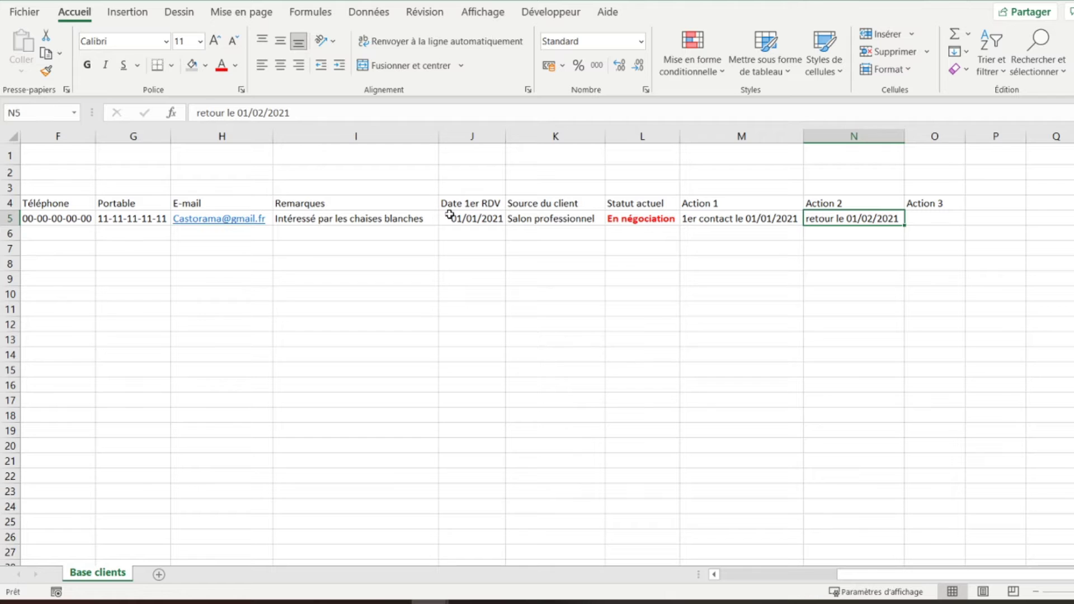
{"action": "key", "text": "Left"}
{"action": "key", "text": "Left"}
{"action": "key", "text": "Left"}
{"action": "key", "text": "Left"}
{"action": "key", "text": "Left"}
{"action": "key", "text": "Left"}
{"action": "key", "text": "Left"}
{"action": "key", "text": "Left"}
{"action": "key", "text": "Left"}
{"action": "key", "text": "Left"}
{"action": "key", "text": "Left"}
{"action": "key", "text": "Left"}
{"action": "key", "text": "Left"}
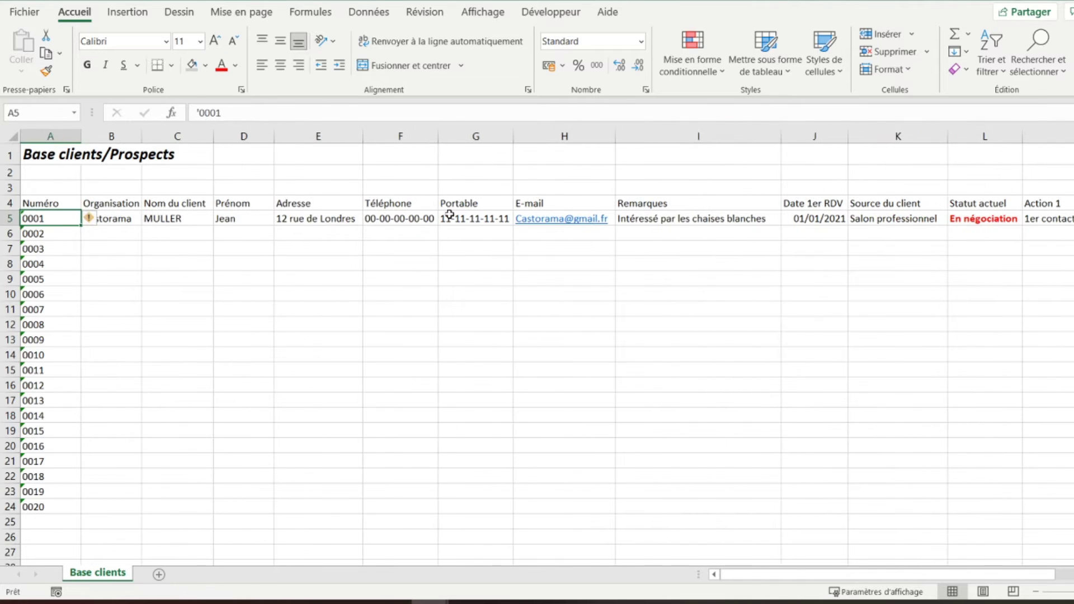
- Give the header row A4:O4 a grey fill, bold text and all borders
{"action": "key", "text": "Right"}
{"action": "key", "text": "Right"}
{"action": "key", "text": "Right"}
{"action": "key", "text": "Right"}
{"action": "key", "text": "Right"}
{"action": "key", "text": "Right"}
{"action": "key", "text": "Right"}
{"action": "key", "text": "Right"}
{"action": "key", "text": "Right"}
{"action": "key", "text": "Right"}
{"action": "key", "text": "Right"}
{"action": "key", "text": "Right"}
{"action": "key", "text": "Right"}
{"action": "key", "text": "Right"}
{"action": "key", "text": "Right"}
{"action": "key", "text": "Right"}
{"action": "key", "text": "Left"}
{"action": "key", "text": "Left"}
{"action": "key", "text": "Up"}
{"action": "key", "text": "shift+Left"}
{"action": "key", "text": "shift+Left"}
{"action": "key", "text": "ctrl+shift+Left"}
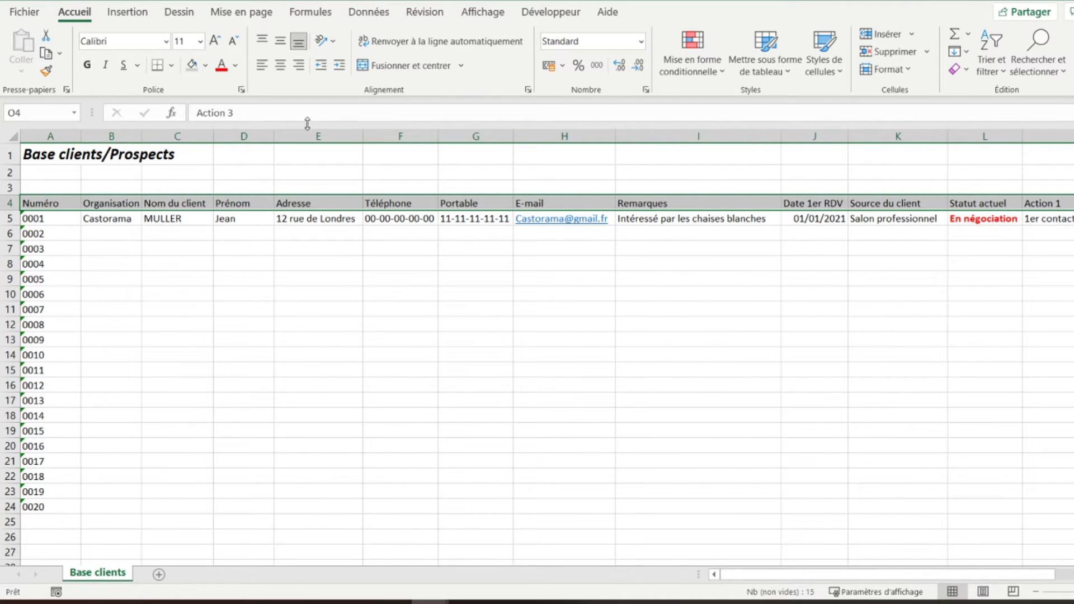
{"action": "left_click", "coordinate": [192, 66]}
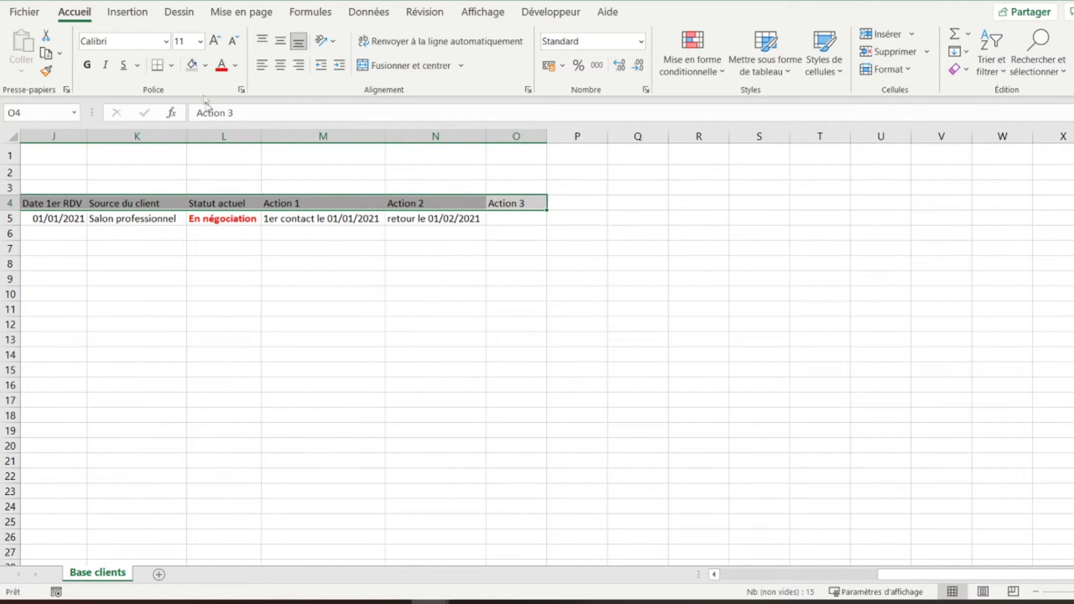
{"action": "left_click", "coordinate": [87, 66]}
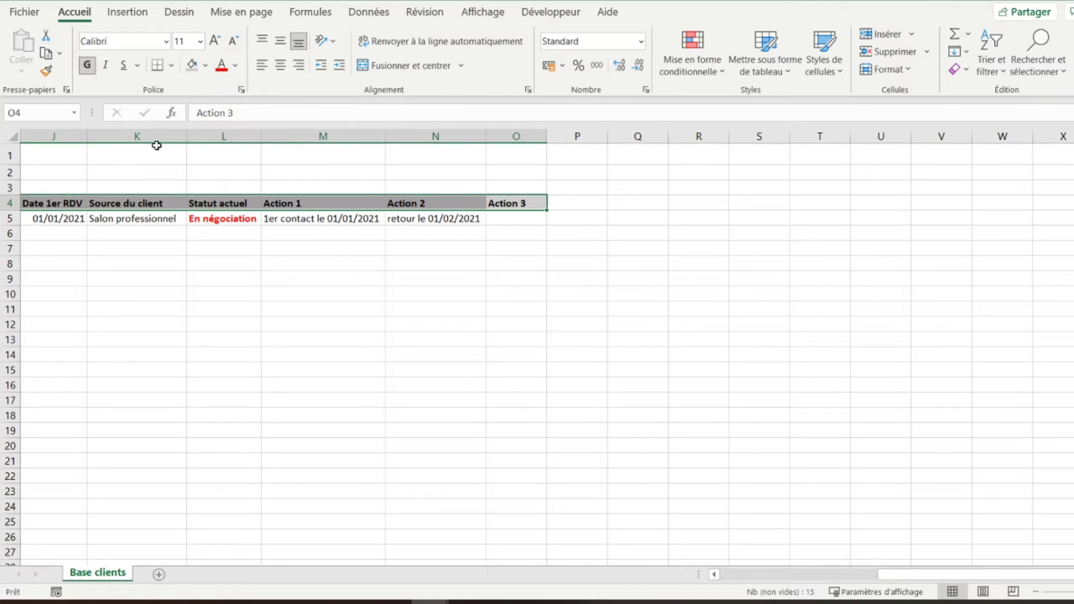
{"action": "left_click", "coordinate": [170, 67]}
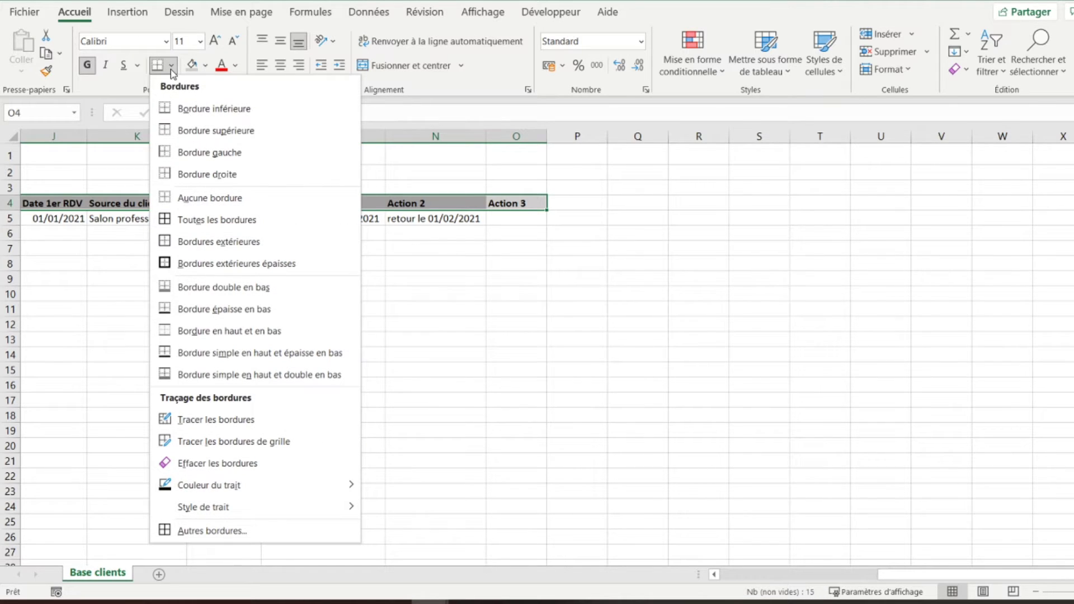
{"action": "left_click", "coordinate": [191, 219]}
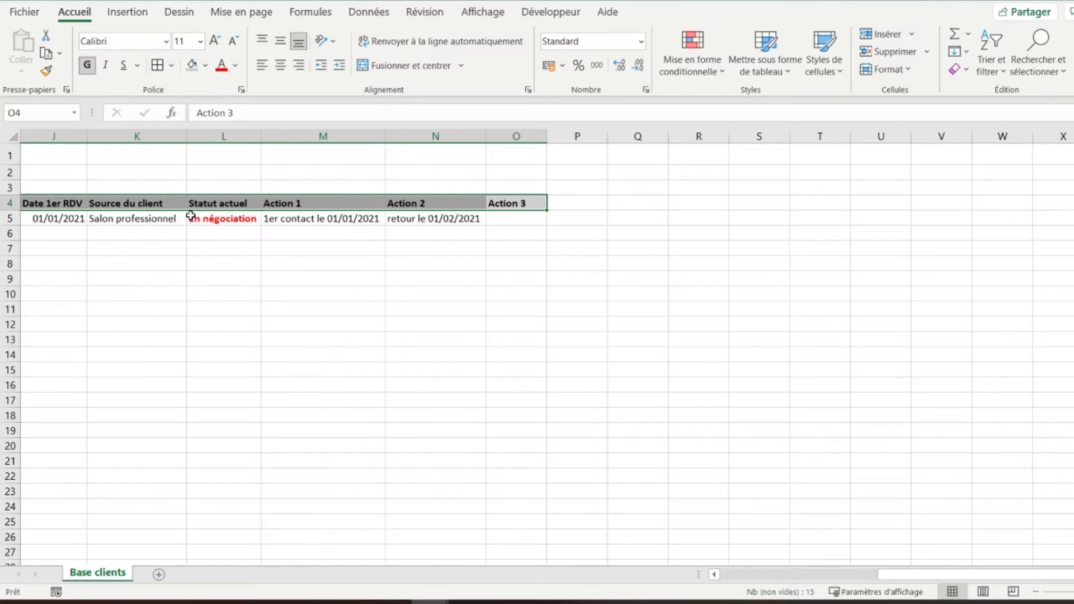
- Apply all borders to the data range A5:O24, then return to cell A1
{"action": "left_click", "coordinate": [243, 219]}
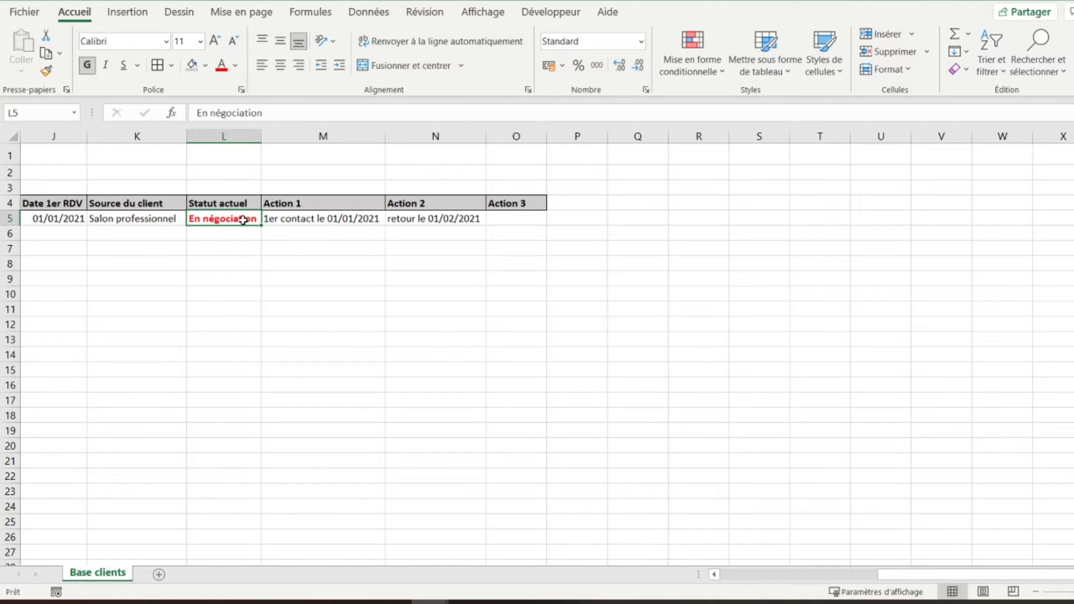
{"action": "key", "text": "Left"}
{"action": "key", "text": "Right"}
{"action": "key", "text": "Right"}
{"action": "key", "text": "Right"}
{"action": "key", "text": "Right"}
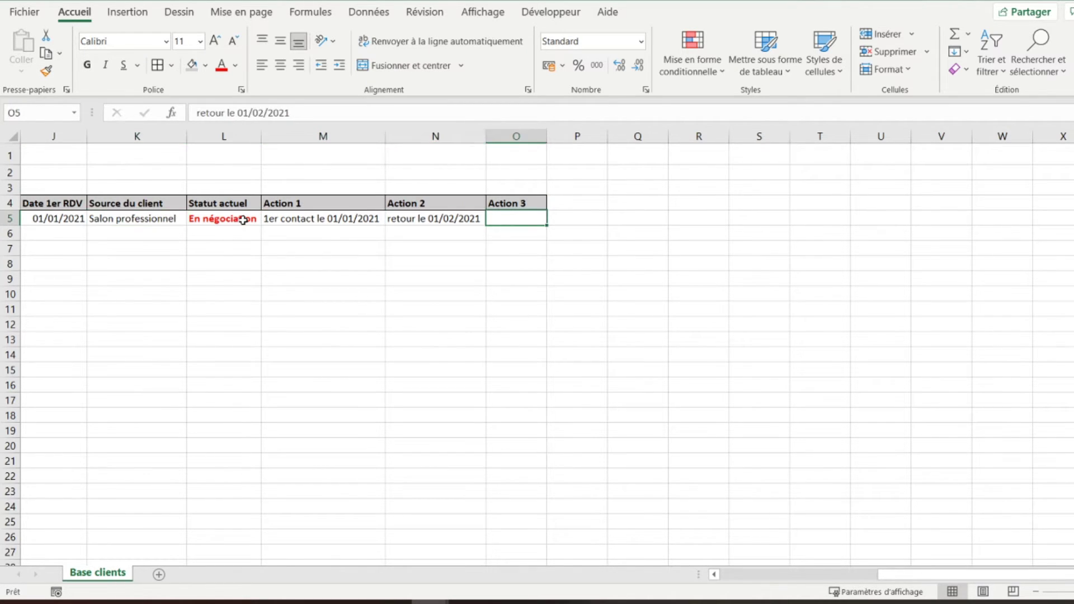
{"action": "key", "text": "Up"}
{"action": "key", "text": "Down"}
{"action": "key", "text": "shift+Down"}
{"action": "key", "text": "shift+Down"}
{"action": "key", "text": "shift+Down"}
{"action": "key", "text": "shift+Down"}
{"action": "key", "text": "shift+Down"}
{"action": "key", "text": "shift+Down"}
{"action": "key", "text": "shift+Down"}
{"action": "key", "text": "shift+Down"}
{"action": "key", "text": "shift+Down"}
{"action": "key", "text": "shift+Down"}
{"action": "key", "text": "shift+Down"}
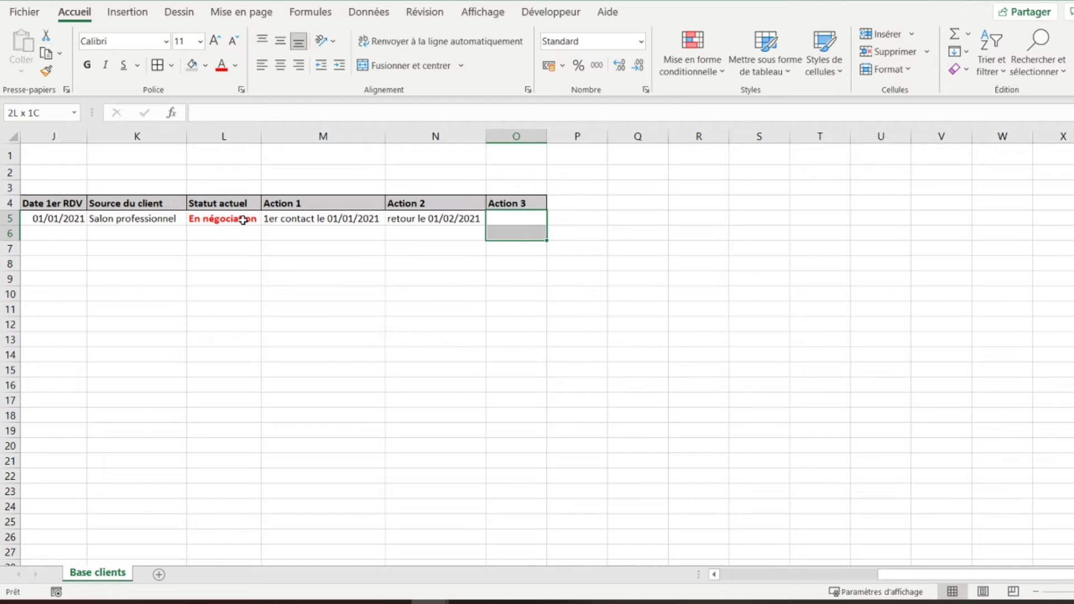
{"action": "key", "text": "shift+Down"}
{"action": "key", "text": "shift+Down"}
{"action": "key", "text": "shift+Down"}
{"action": "key", "text": "shift+Left"}
{"action": "key", "text": "shift+Left"}
{"action": "key", "text": "shift+Left"}
{"action": "key", "text": "shift+Left"}
{"action": "key", "text": "shift+Left"}
{"action": "key", "text": "shift+Left"}
{"action": "key", "text": "shift+Left"}
{"action": "key", "text": "shift+Left"}
{"action": "key", "text": "shift+Left"}
{"action": "key", "text": "shift+Left"}
{"action": "key", "text": "shift+Left"}
{"action": "key", "text": "shift+Left"}
{"action": "key", "text": "shift+Left"}
{"action": "key", "text": "shift+Left"}
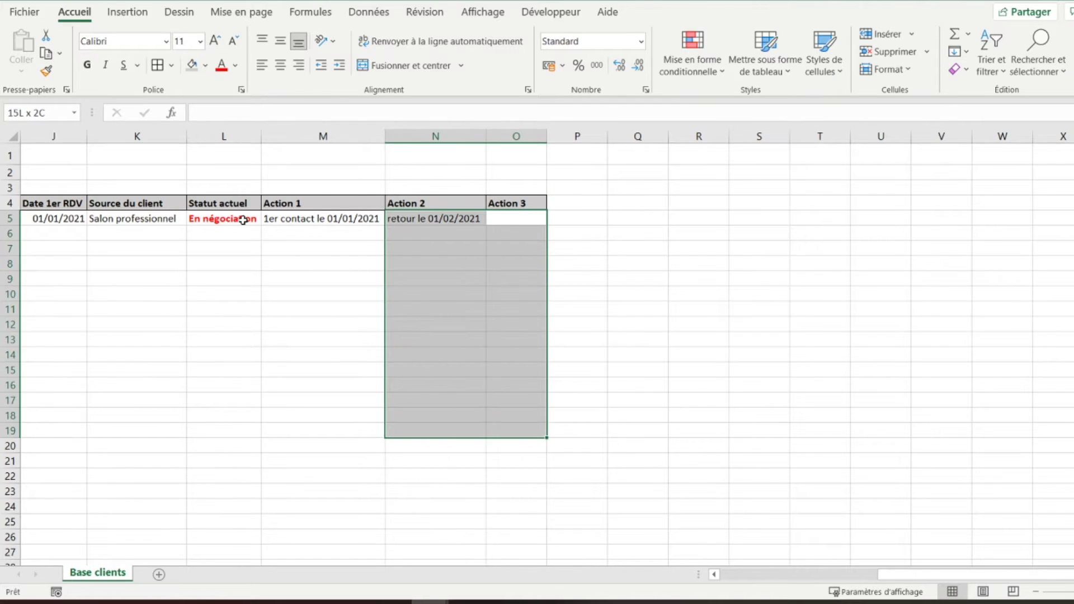
{"action": "key", "text": "shift+Down"}
{"action": "key", "text": "shift+Down"}
{"action": "key", "text": "shift+Down"}
{"action": "key", "text": "shift+Down"}
{"action": "key", "text": "shift+Down"}
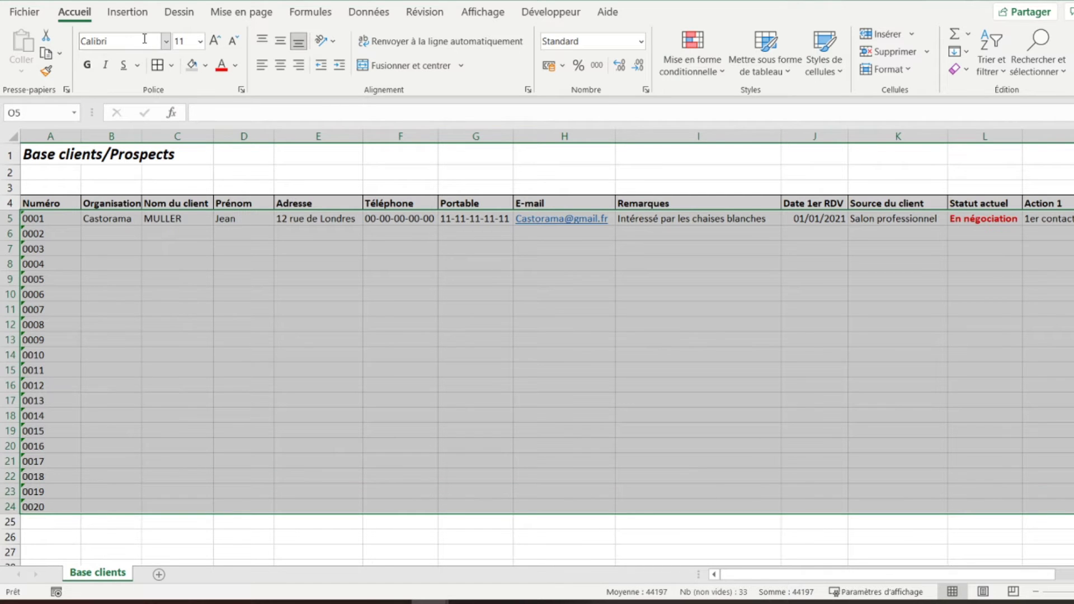
{"action": "left_click", "coordinate": [157, 65]}
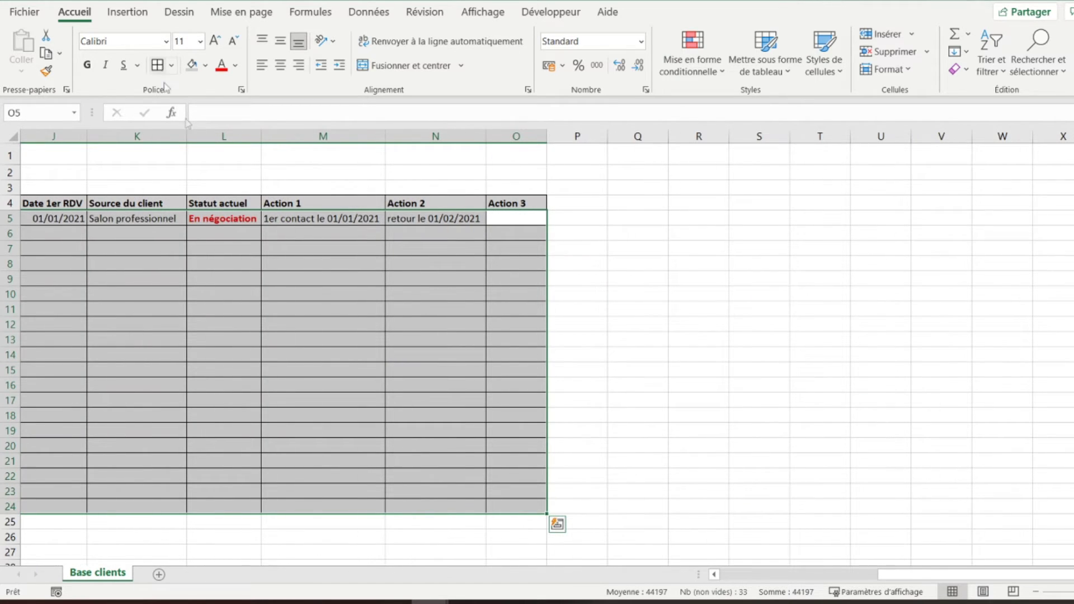
{"action": "key", "text": "Left"}
{"action": "key", "text": "Left"}
{"action": "key", "text": "Left"}
{"action": "key", "text": "Left"}
{"action": "key", "text": "Left"}
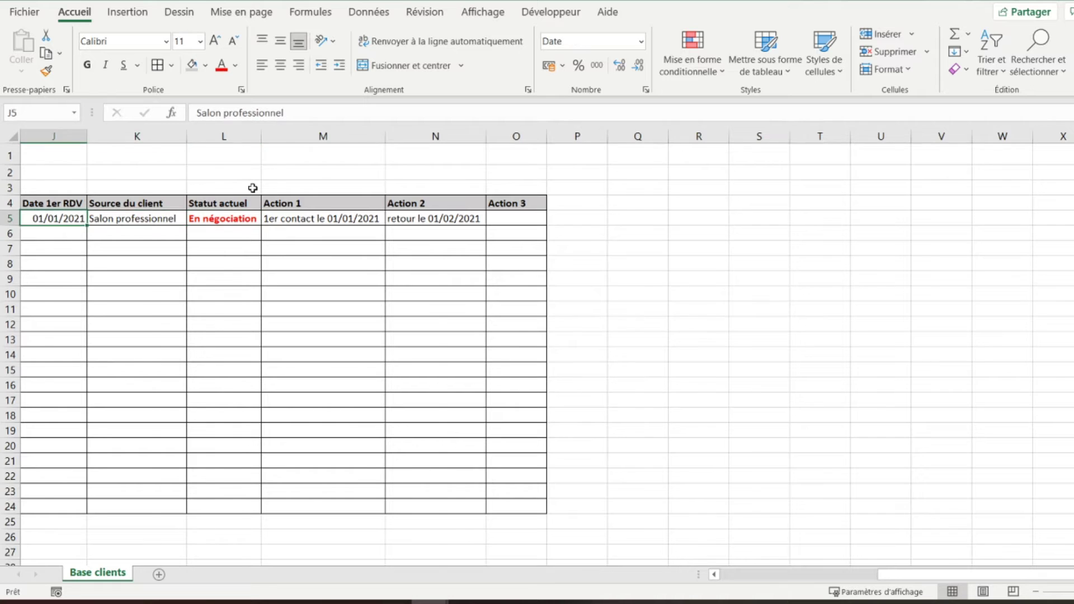
{"action": "key", "text": "Left"}
{"action": "key", "text": "Left"}
{"action": "key", "text": "Left"}
{"action": "key", "text": "Left"}
{"action": "key", "text": "Left"}
{"action": "key", "text": "Left"}
{"action": "key", "text": "Left"}
{"action": "key", "text": "Left"}
{"action": "key", "text": "Left"}
{"action": "key", "text": "Up"}
{"action": "key", "text": "Up"}
{"action": "key", "text": "Up"}
{"action": "key", "text": "Up"}
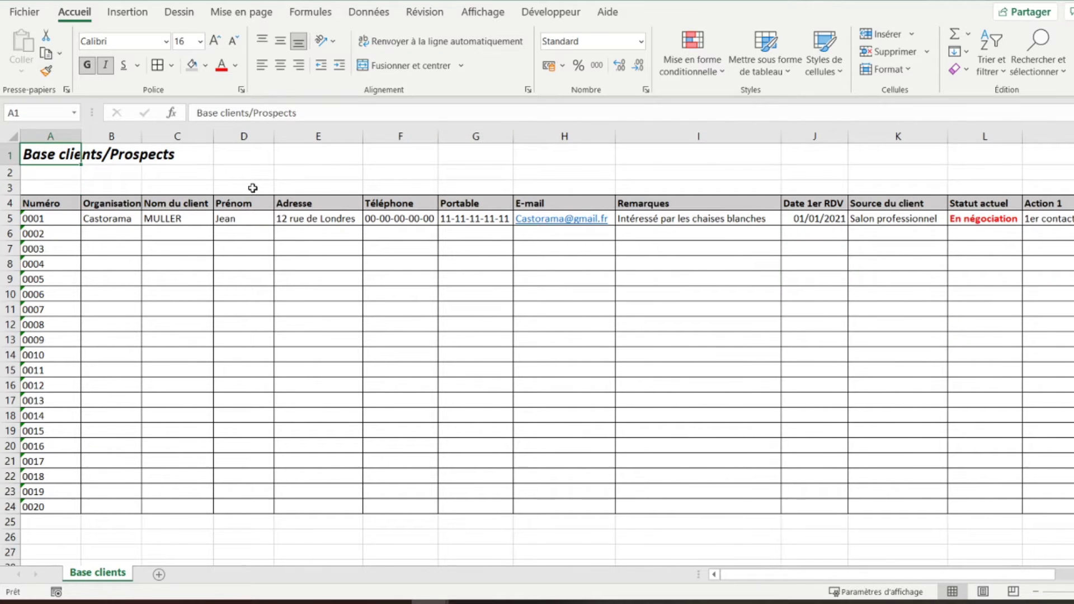
- Turn off the Quadrillage gridlines and widen column B slightly to show Organisation
{"action": "left_click", "coordinate": [490, 13]}
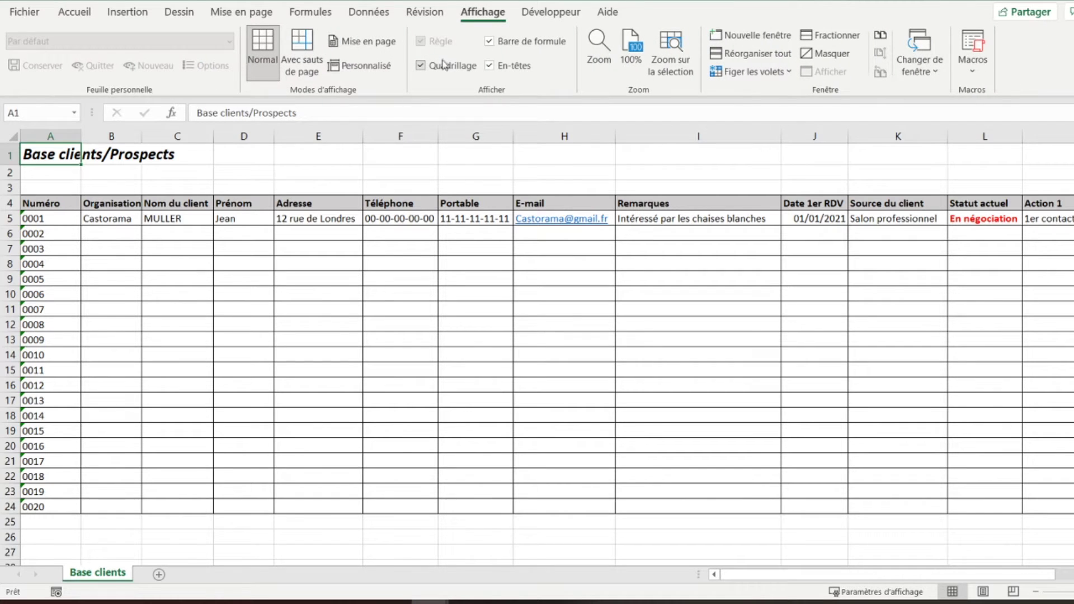
{"action": "left_click", "coordinate": [442, 68]}
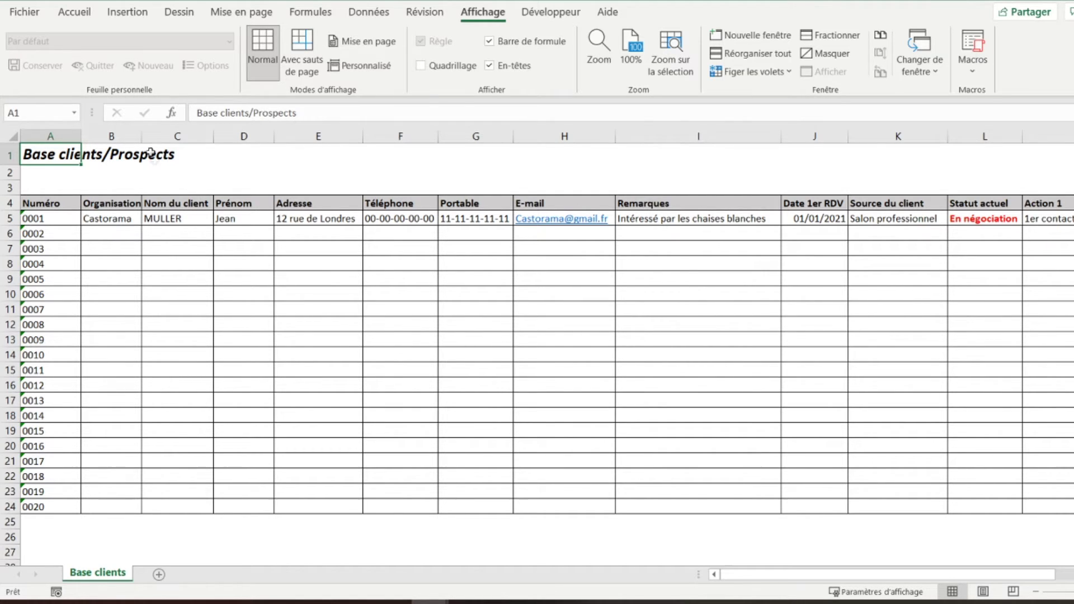
{"action": "left_click_drag", "start_coordinate": [145, 139], "coordinate": [150, 139]}
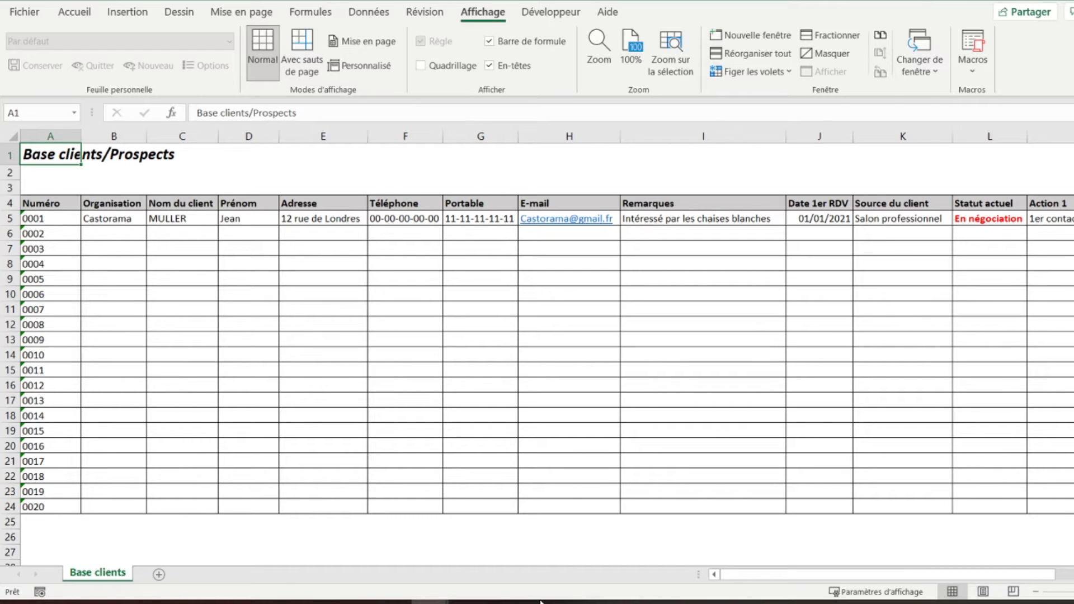
- Insert a new sheet and rename it from Feuil3 to 'Fiche client'
{"action": "left_click", "coordinate": [159, 575]}
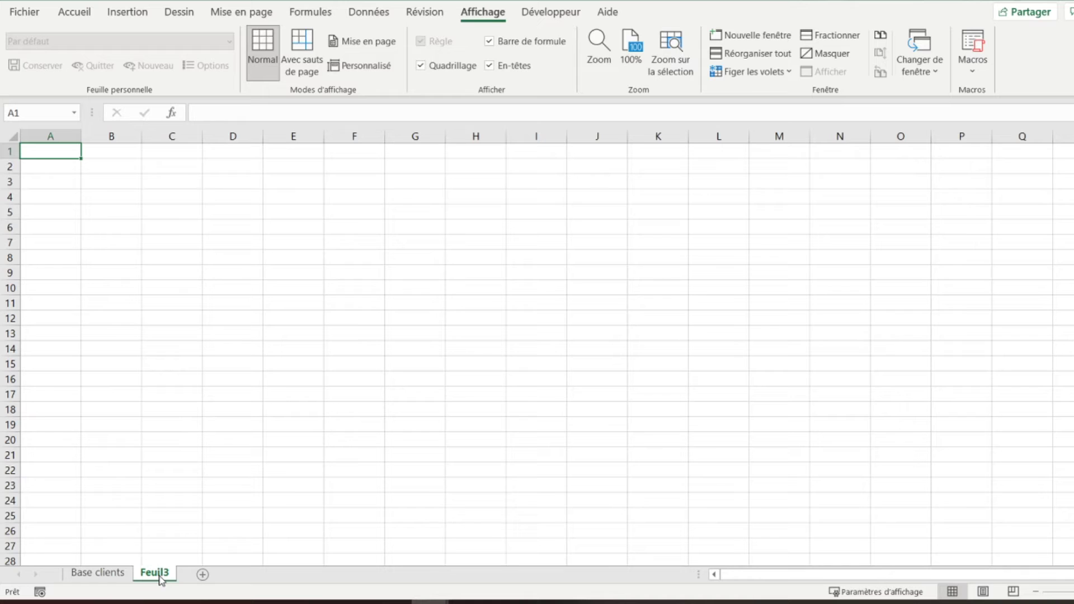
{"action": "double_click", "coordinate": [160, 576]}
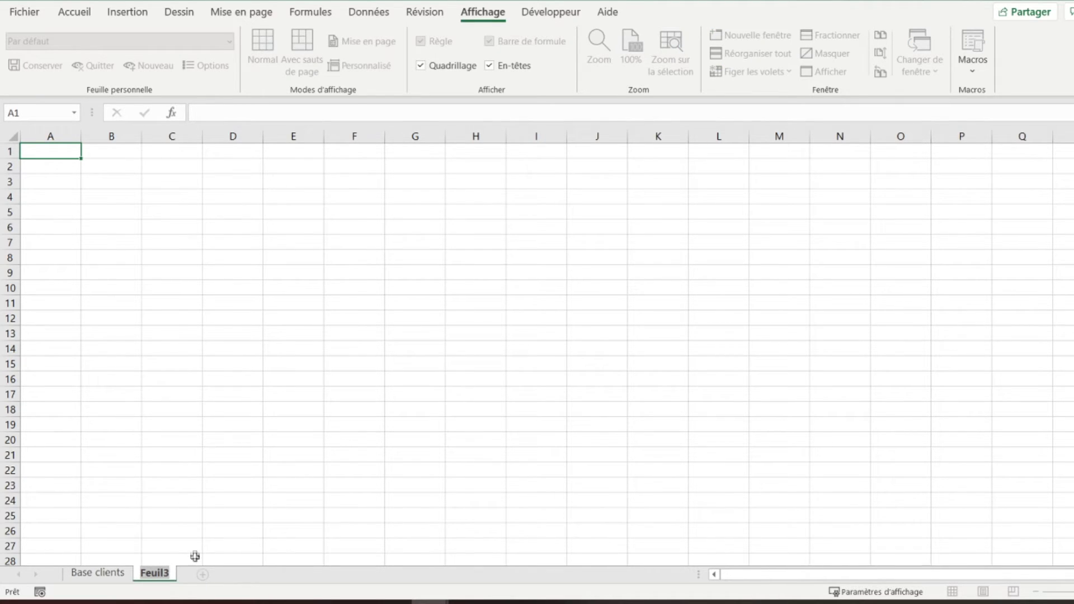
{"action": "left_click", "coordinate": [165, 572]}
{"action": "key", "text": "BackSpace"}
{"action": "key", "text": "BackSpace"}
{"action": "key", "text": "BackSpace"}
{"action": "key", "text": "BackSpace"}
{"action": "key", "text": "BackSpace"}
{"action": "key", "text": "BackSpace"}
{"action": "type", "text": "Fiche cli"}
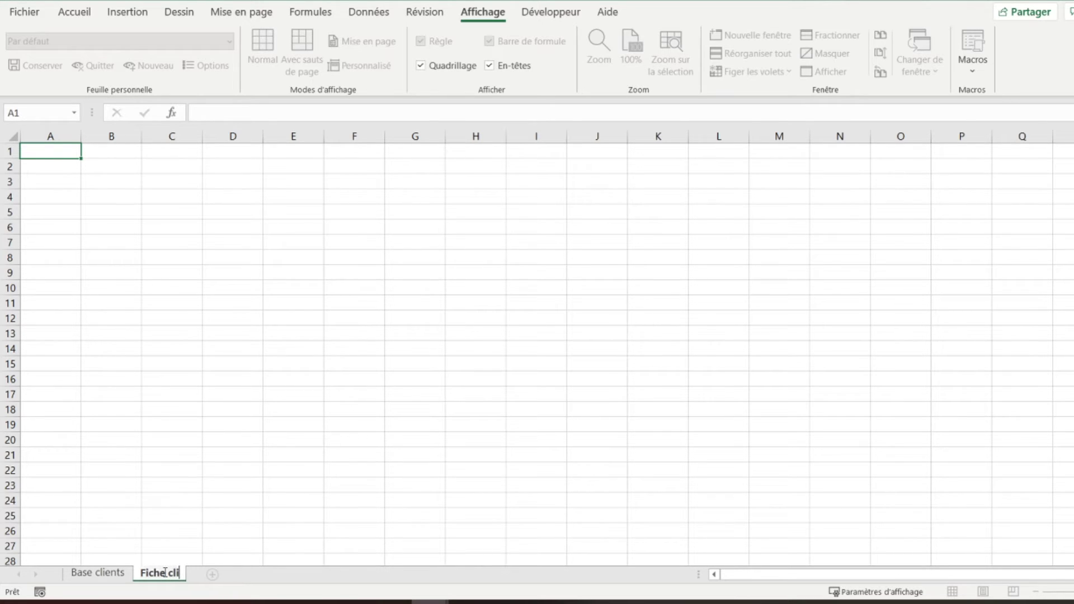
{"action": "type", "text": "ent"}
{"action": "key", "text": "Return"}
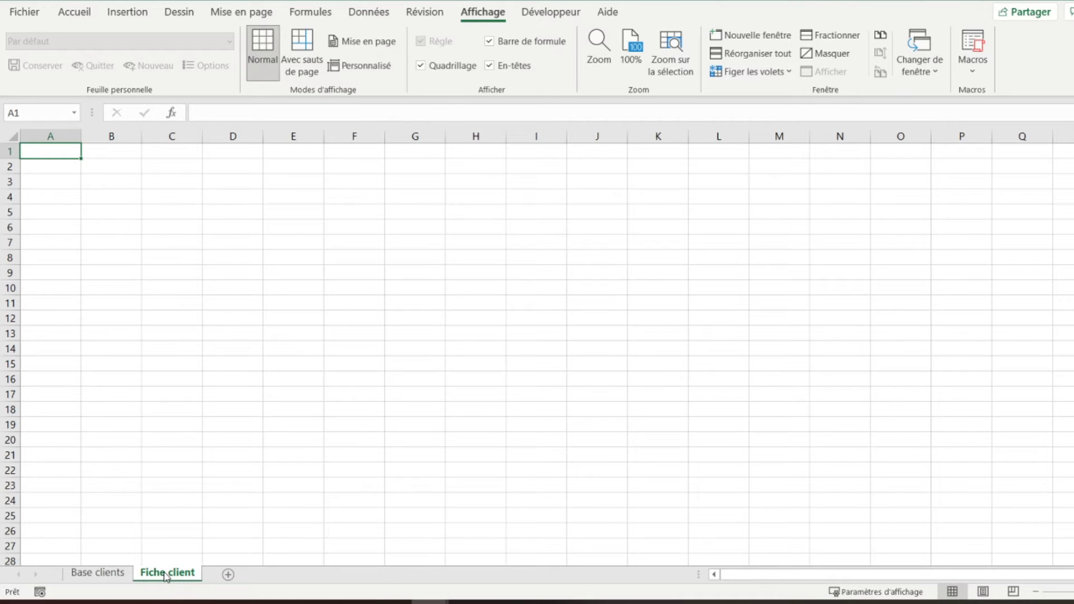
{"action": "key", "text": "Down"}
{"action": "key", "text": "Down"}
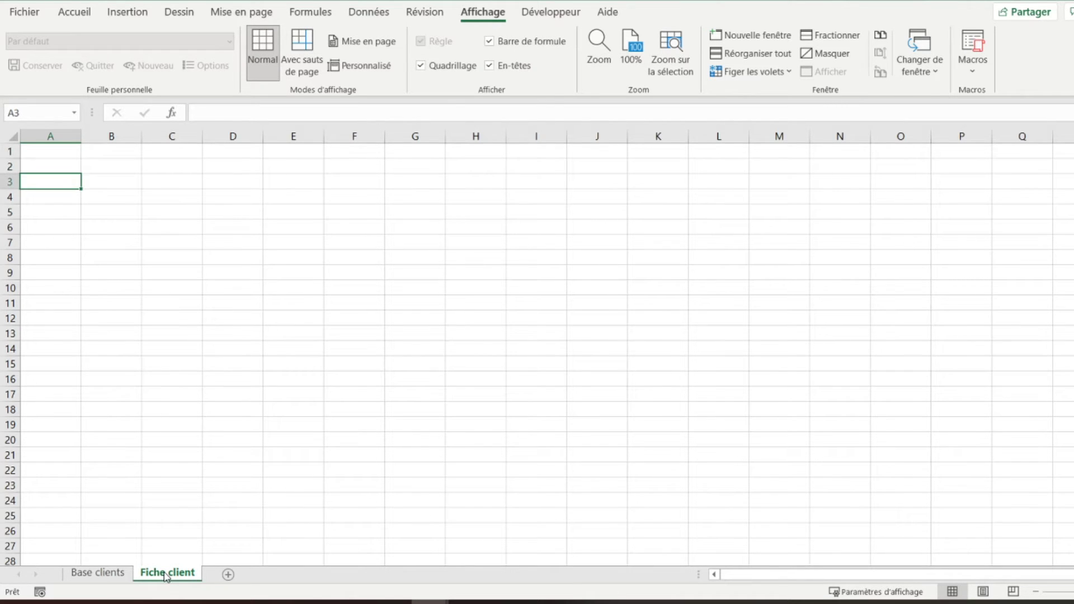
- Type the label 'Sélectionner le numéro ClientProspect' into B3
{"action": "key", "text": "Right"}
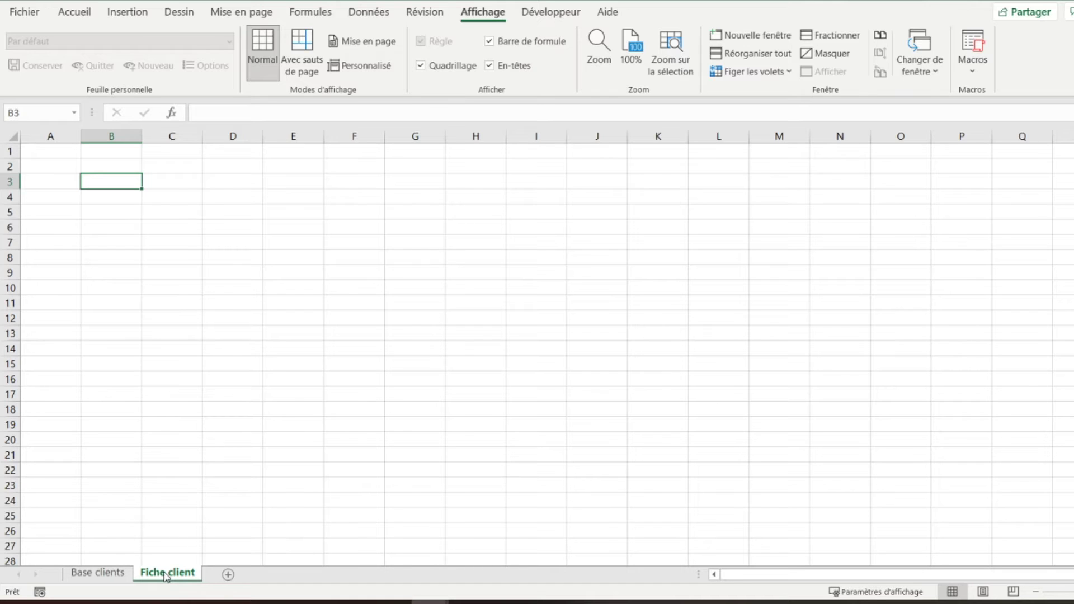
{"action": "type", "text": "S"}
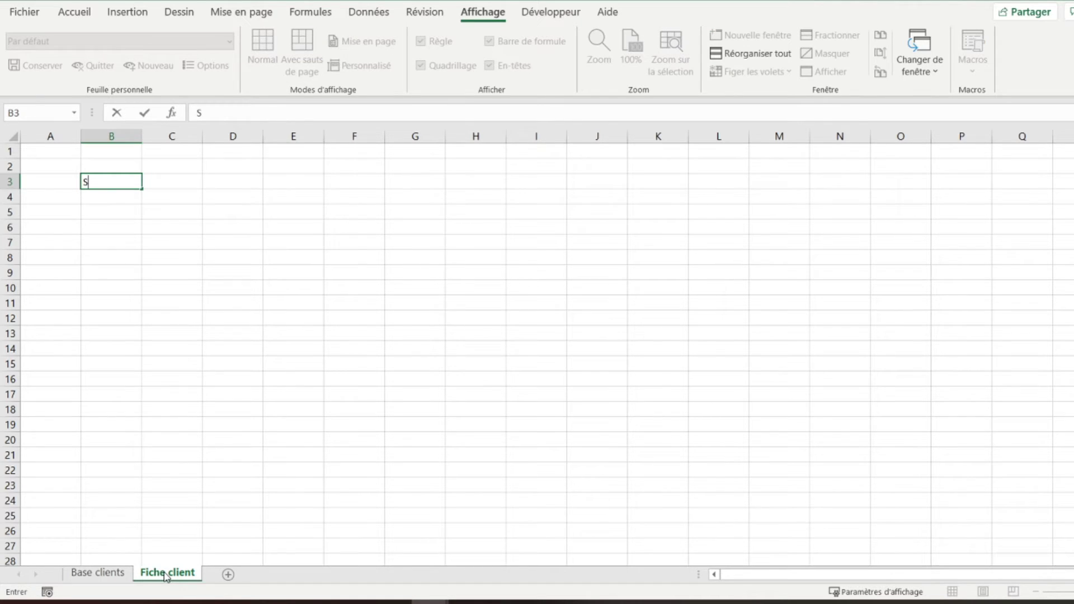
{"action": "type", "text": "électionner le numéro "}
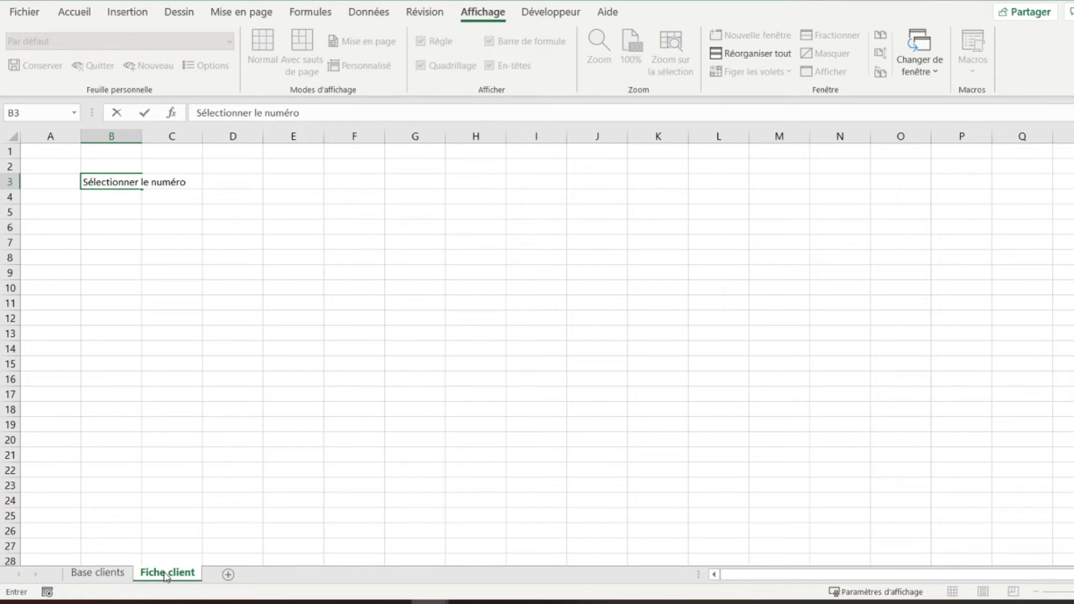
{"action": "type", "text": "ClientProspe"}
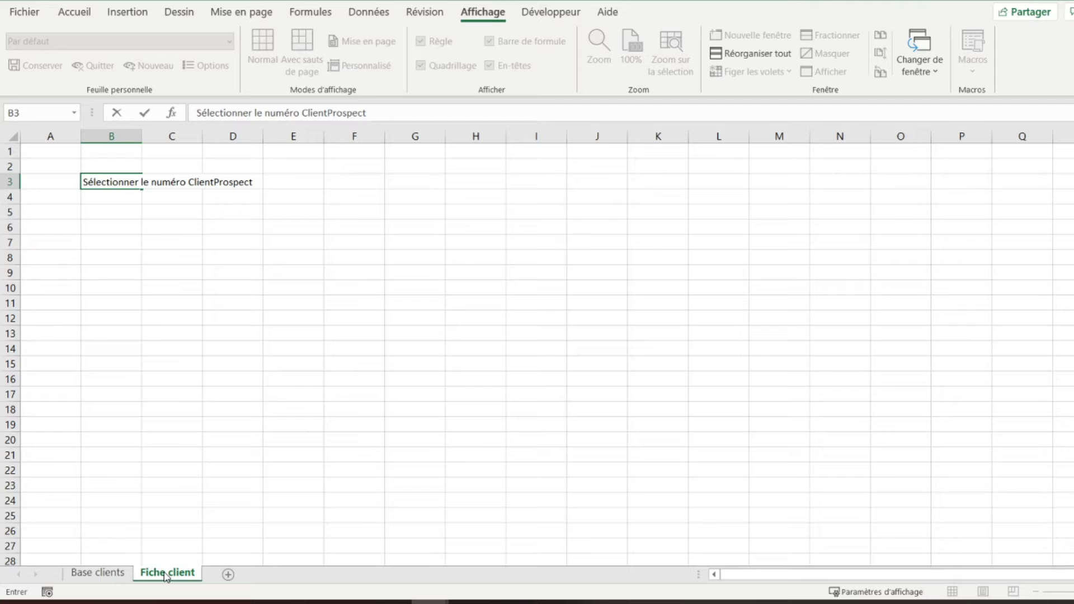
{"action": "type", "text": "ct"}
{"action": "key", "text": "Right"}
{"action": "key", "text": "Right"}
{"action": "key", "text": "Right"}
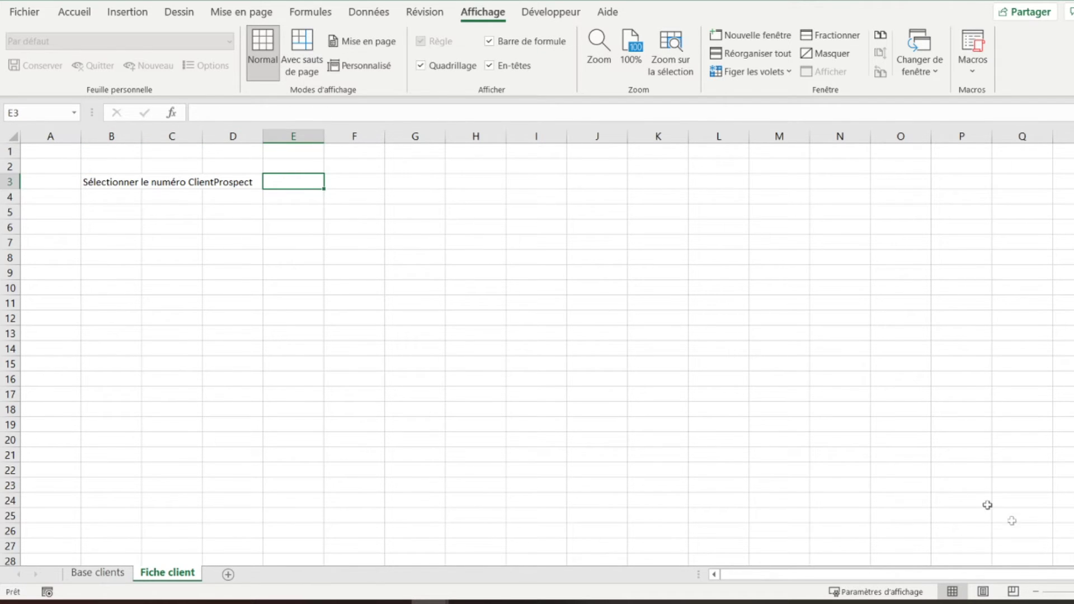
- Insert the missing slash so B3 reads 'Sélectionner le numéro Client/Prospect'
{"action": "scroll", "coordinate": [960, 497], "scroll_direction": "up", "scroll_amount": 1}
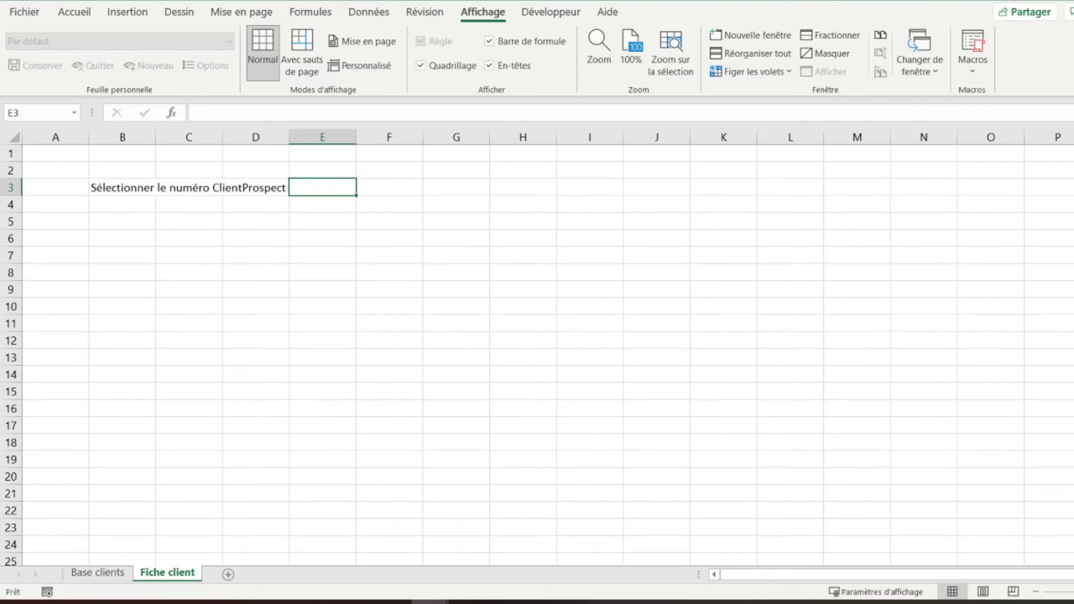
{"action": "scroll", "coordinate": [961, 497], "scroll_direction": "up", "scroll_amount": 2}
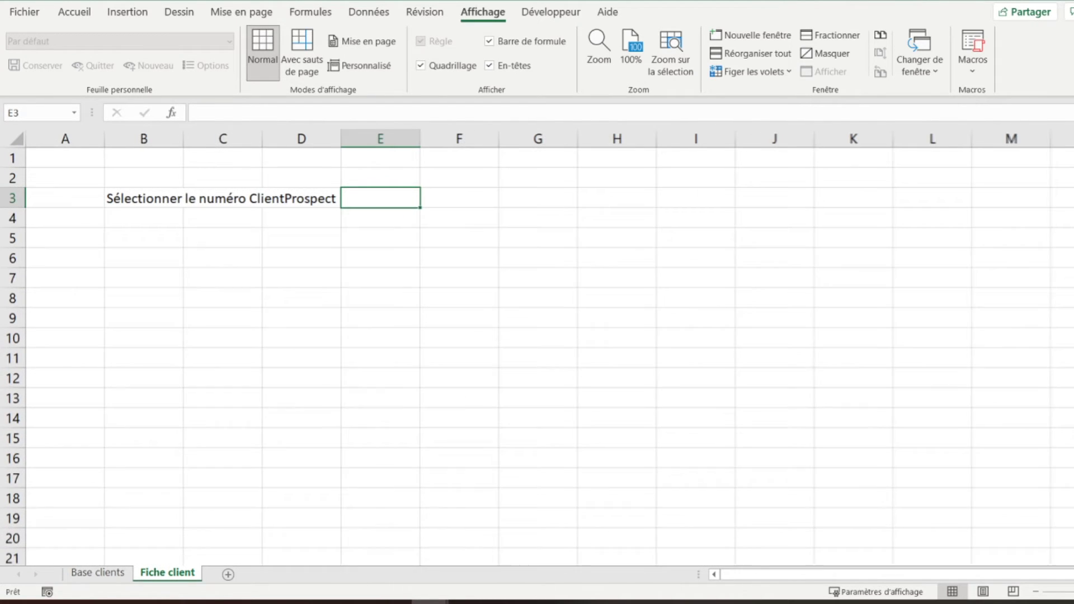
{"action": "left_click", "coordinate": [134, 194]}
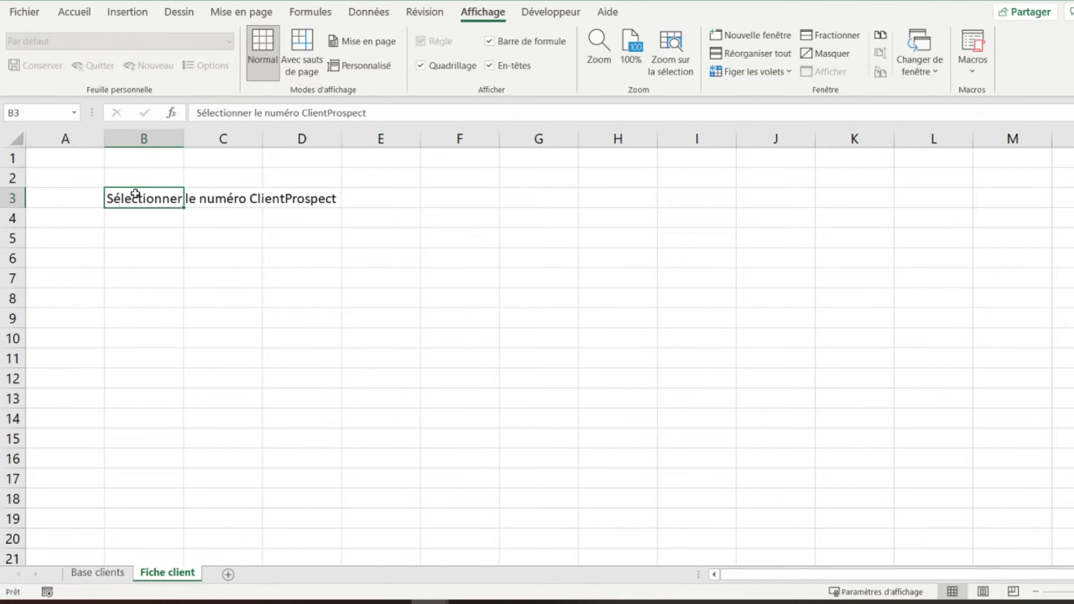
{"action": "left_click", "coordinate": [329, 114]}
{"action": "type", "text": "/"}
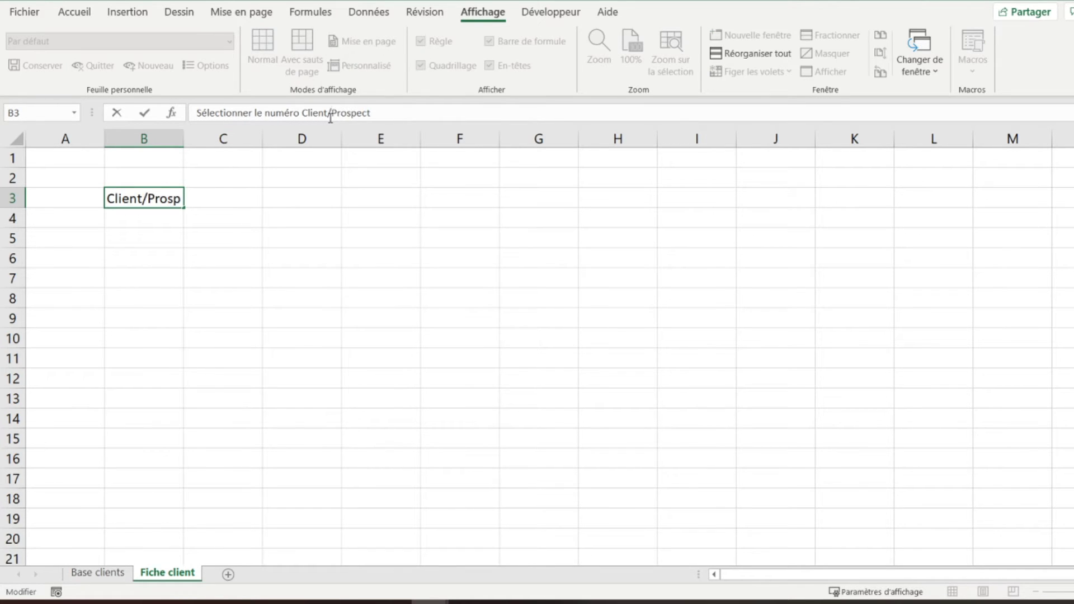
{"action": "key", "text": "Return"}
{"action": "key", "text": "Up"}
{"action": "key", "text": "Right"}
{"action": "key", "text": "Right"}
{"action": "key", "text": "Right"}
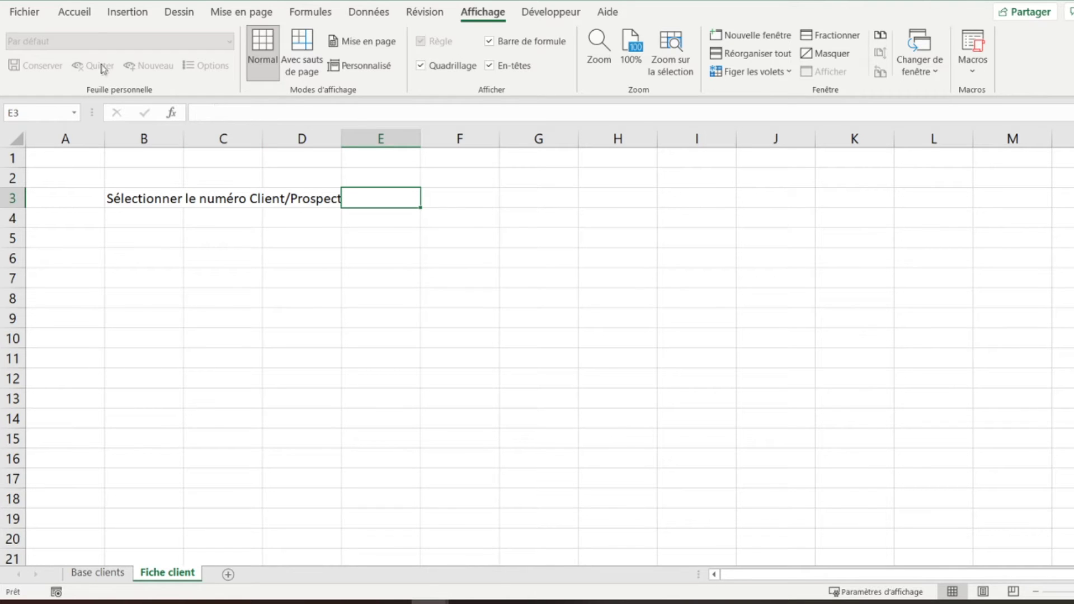
{"action": "left_click", "coordinate": [73, 12]}
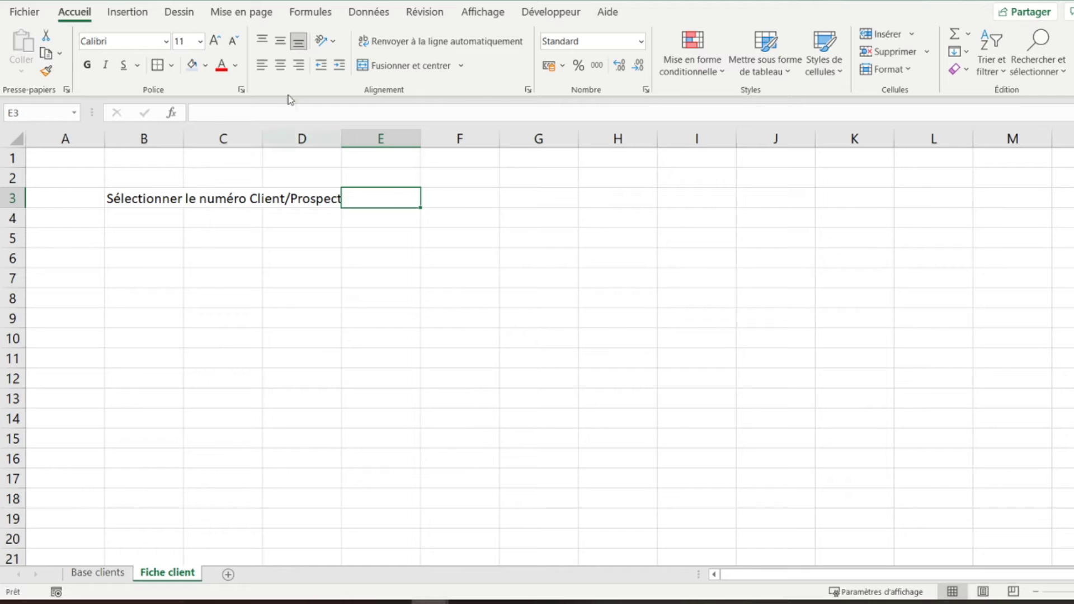
- Format the B3 label as bold, font size 14
{"action": "left_click", "coordinate": [220, 42]}
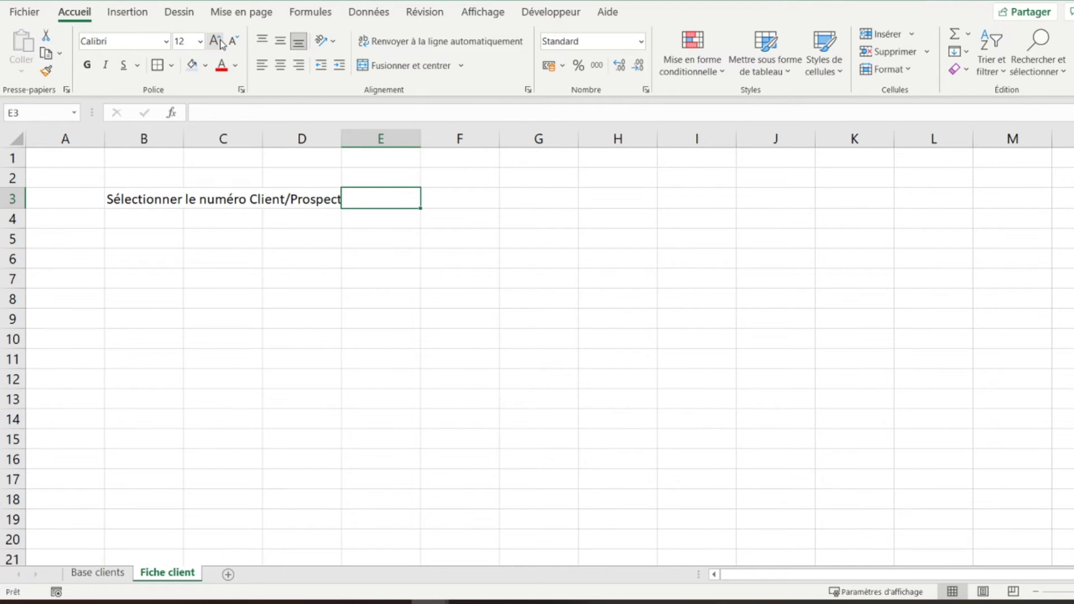
{"action": "left_click", "coordinate": [229, 44]}
{"action": "key", "text": "Left"}
{"action": "left_click", "coordinate": [216, 42]}
{"action": "left_click", "coordinate": [232, 42]}
{"action": "key", "text": "Left"}
{"action": "key", "text": "Left"}
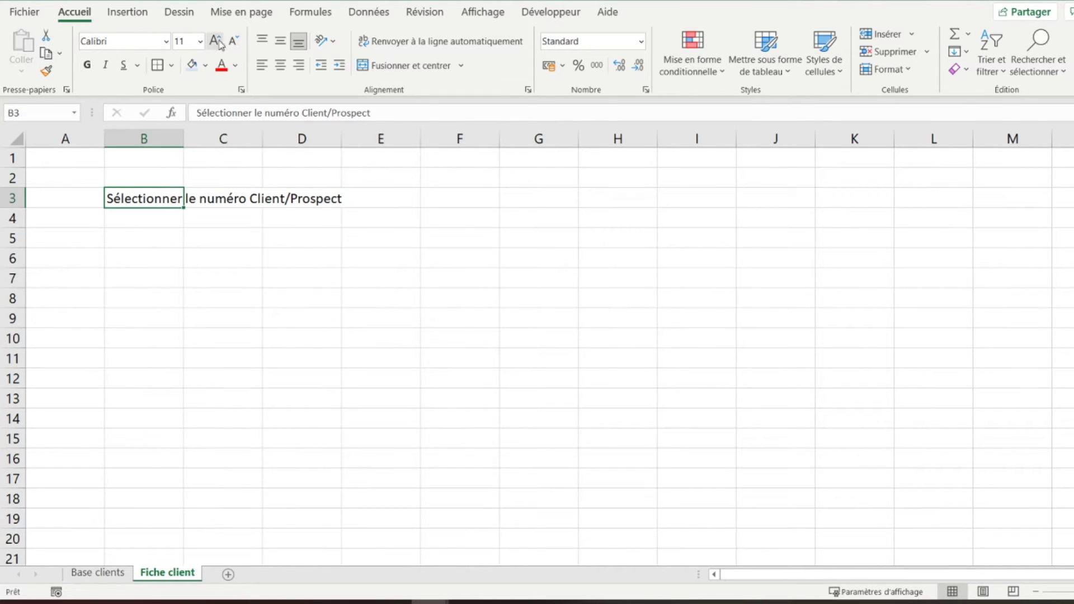
{"action": "left_click", "coordinate": [219, 43]}
{"action": "left_click", "coordinate": [216, 42]}
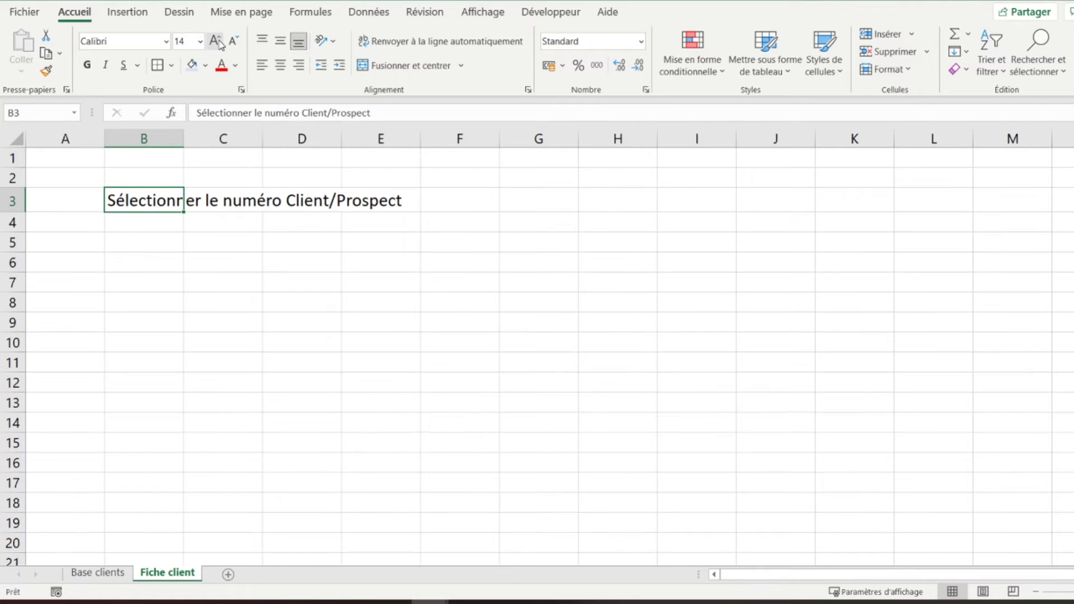
{"action": "left_click", "coordinate": [90, 65]}
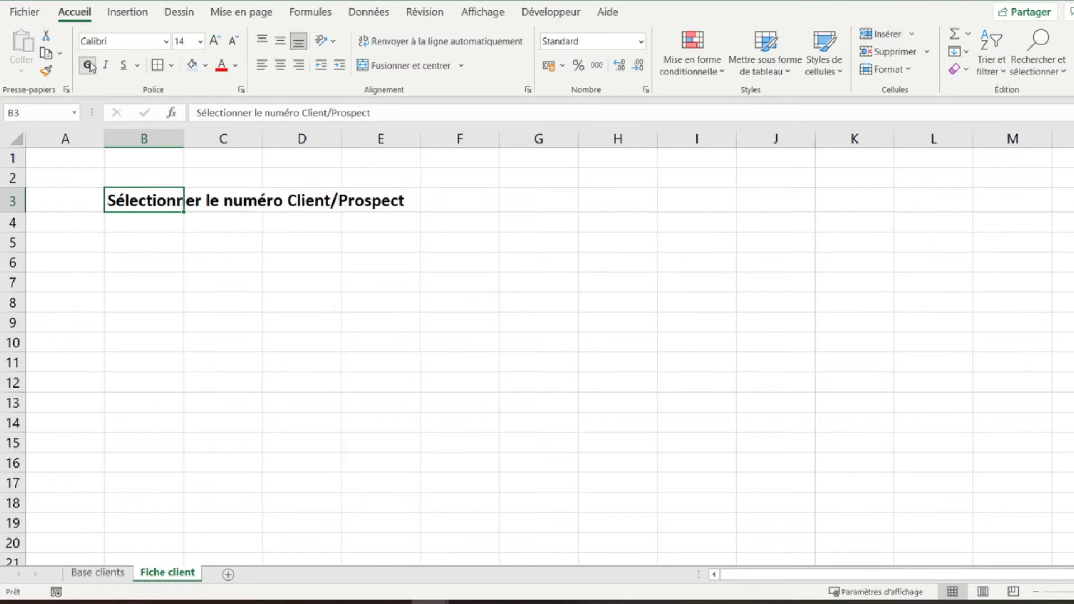
{"action": "left_click", "coordinate": [458, 206]}
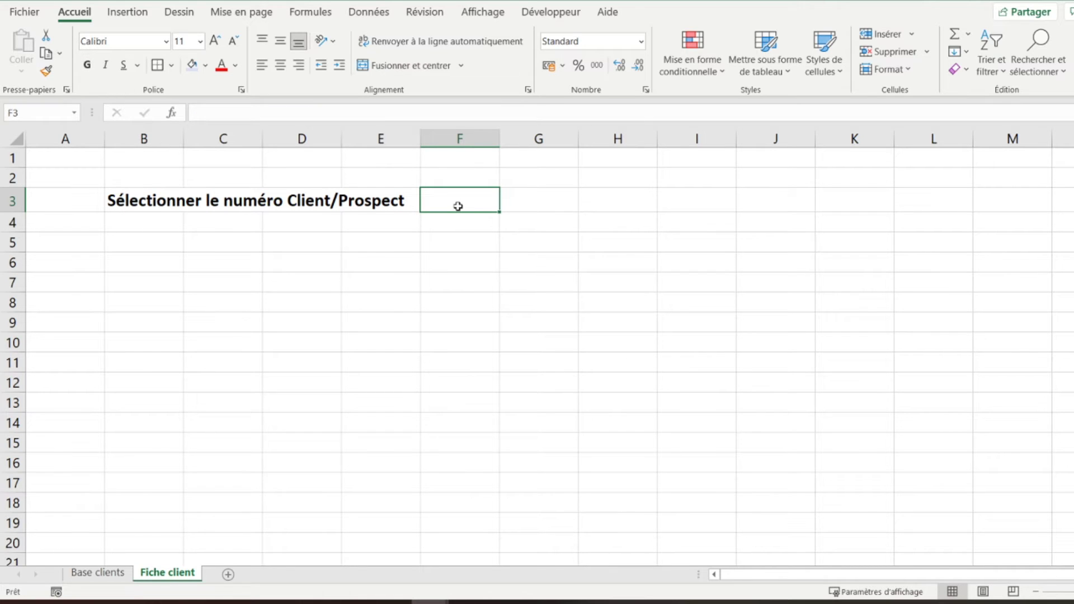
- Add list data validation to F3 sourced from 'Base clients'!$A$5:$A$24
{"action": "left_click", "coordinate": [357, 18]}
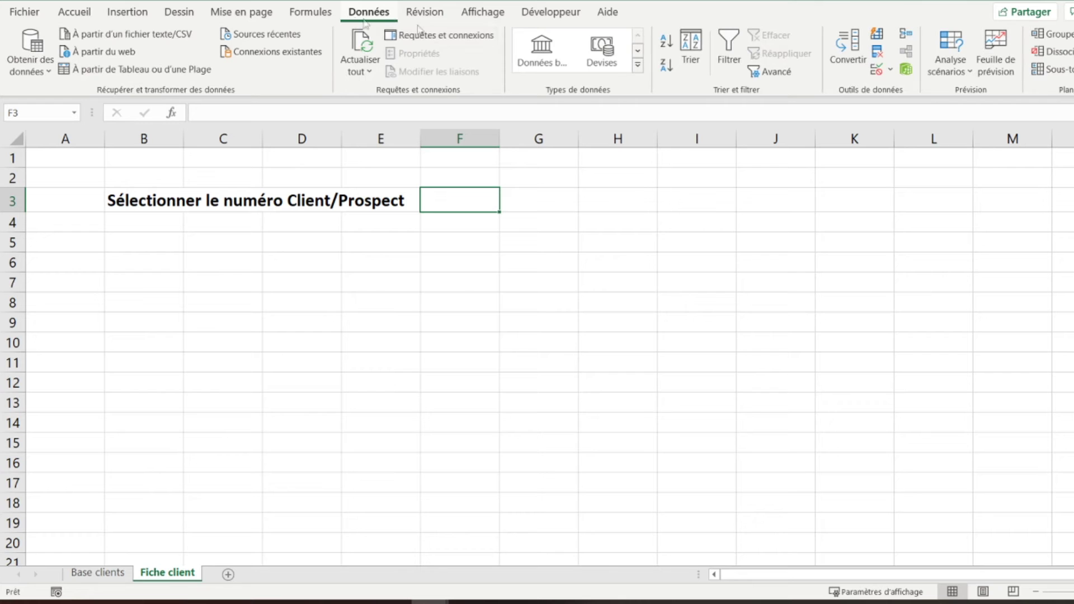
{"action": "left_click", "coordinate": [876, 72]}
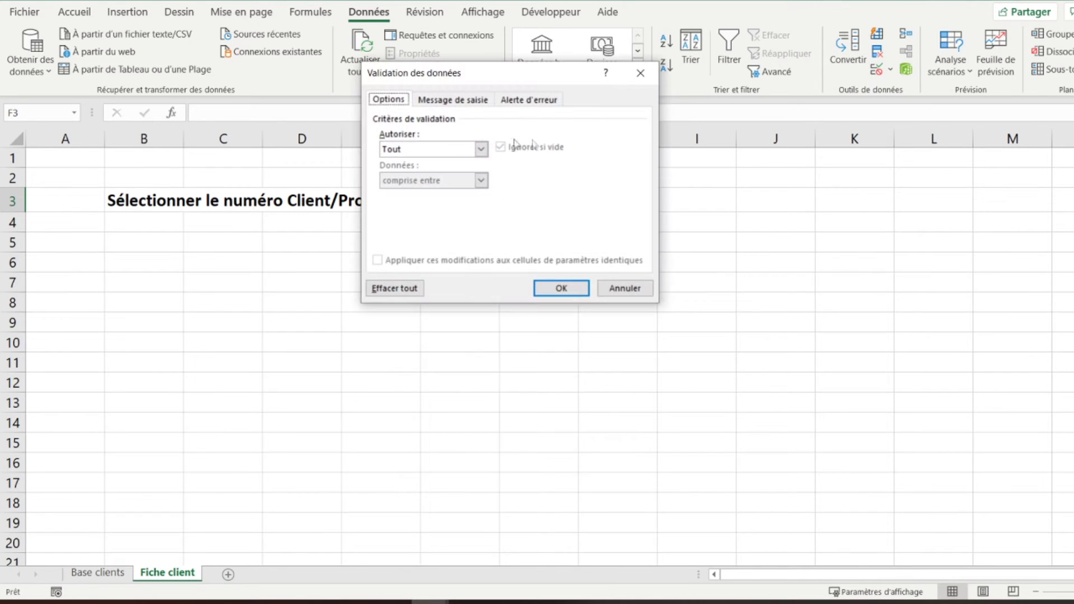
{"action": "left_click", "coordinate": [441, 148]}
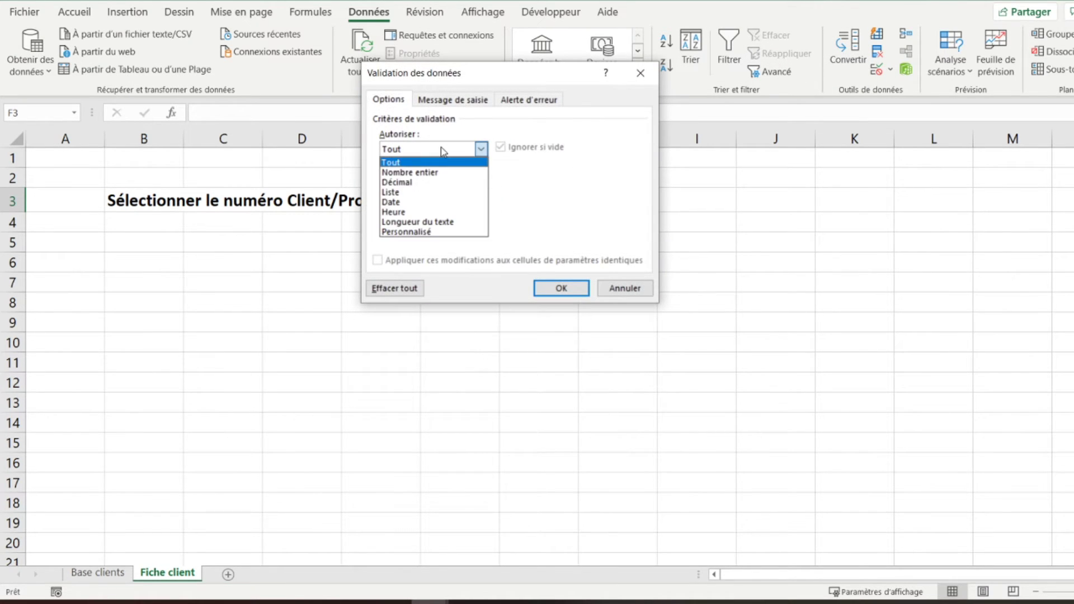
{"action": "left_click", "coordinate": [396, 194]}
{"action": "left_click", "coordinate": [404, 212]}
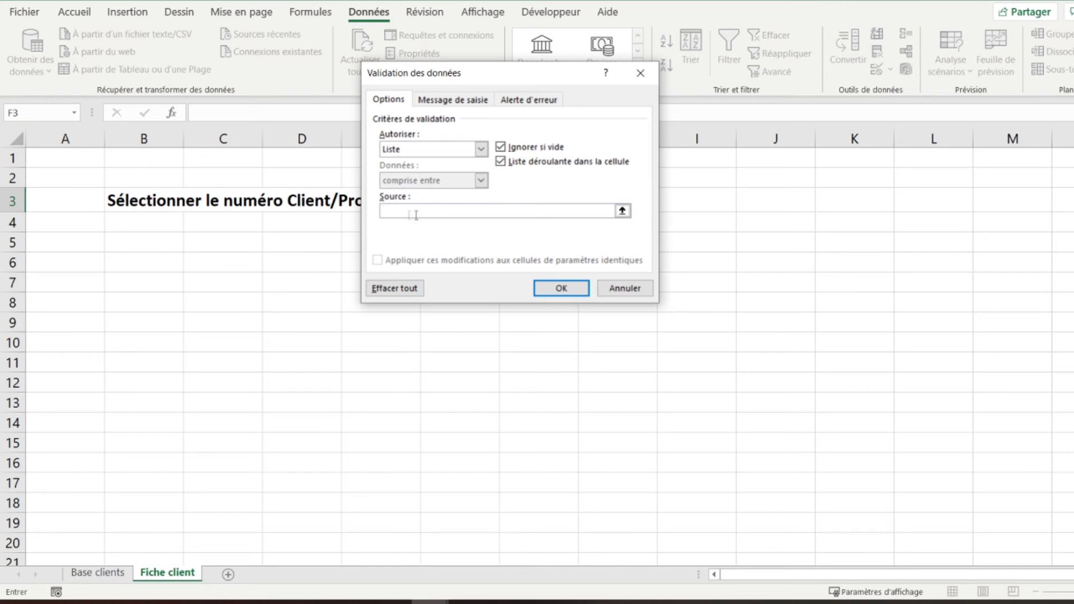
{"action": "left_click", "coordinate": [101, 571]}
{"action": "left_click_drag", "start_coordinate": [50, 217], "coordinate": [32, 504]}
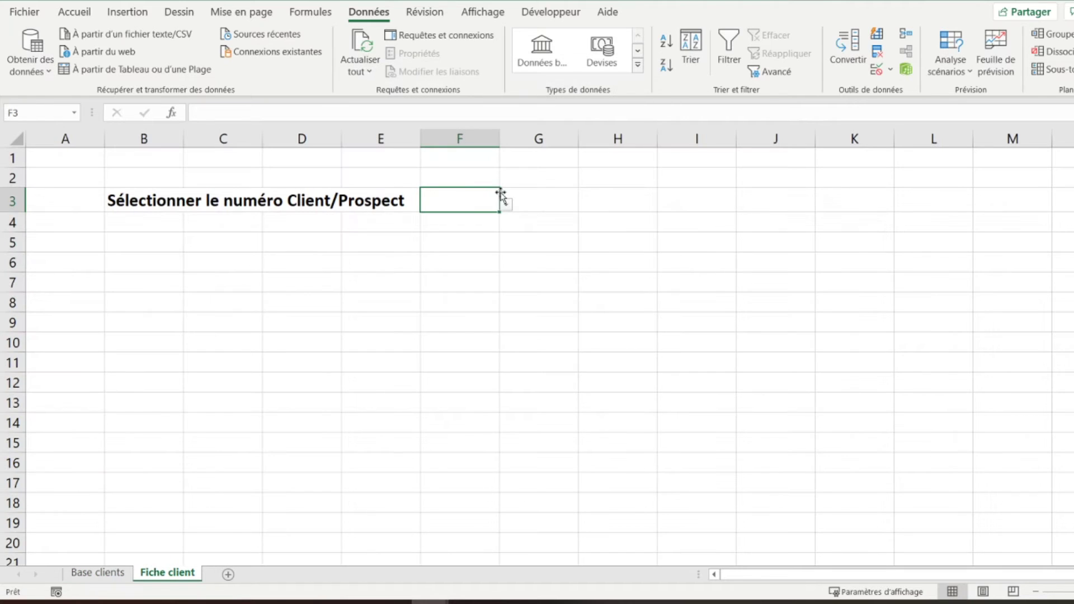
- Choose client number 0001 from the F3 dropdown
{"action": "left_click", "coordinate": [506, 205]}
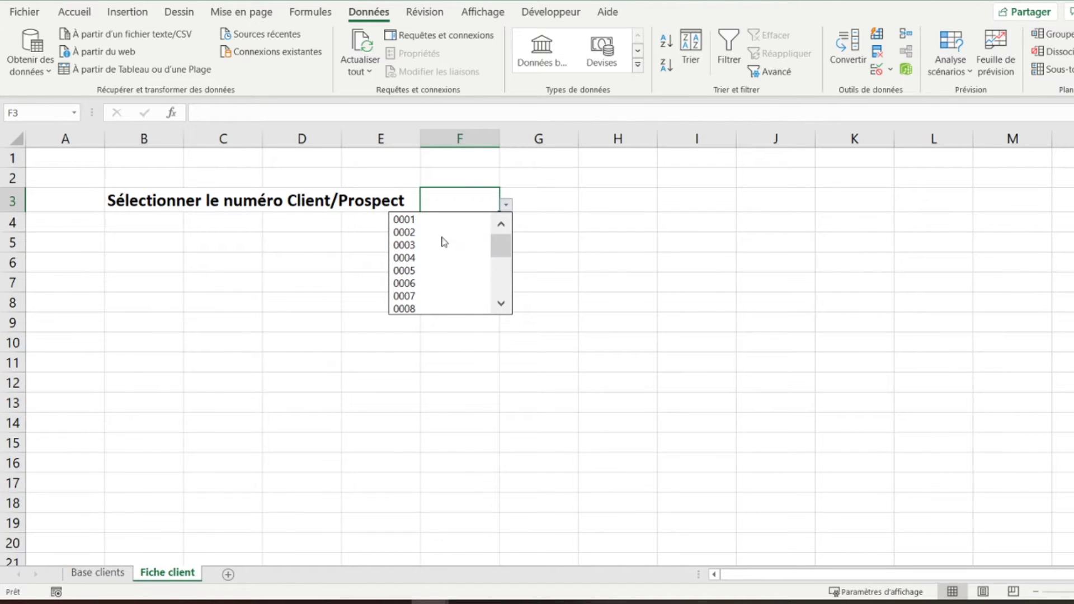
{"action": "left_click", "coordinate": [445, 220]}
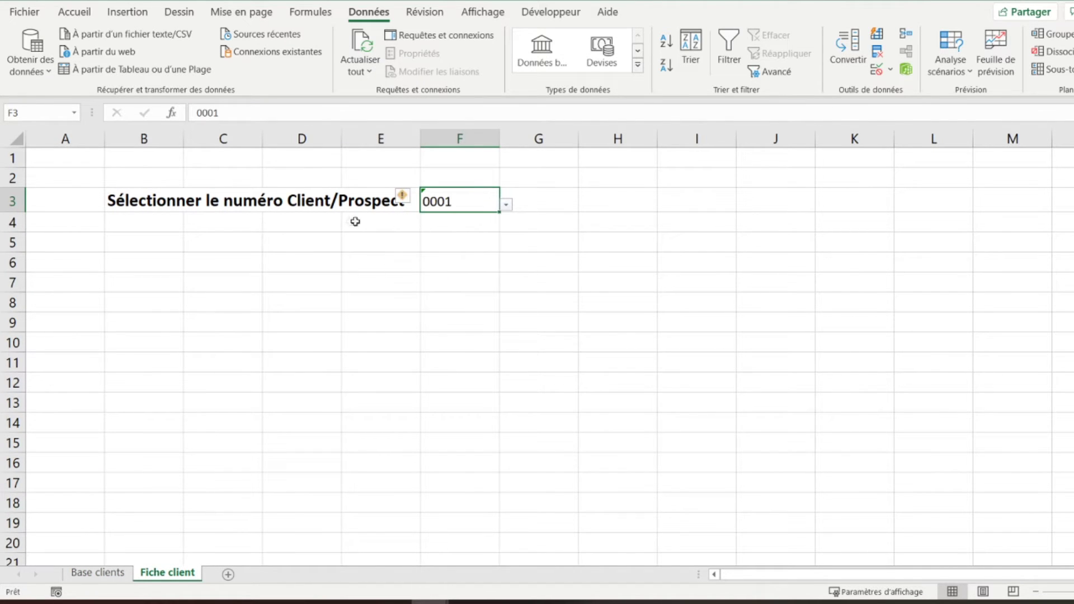
{"action": "left_click", "coordinate": [283, 202]}
{"action": "left_click", "coordinate": [158, 201]}
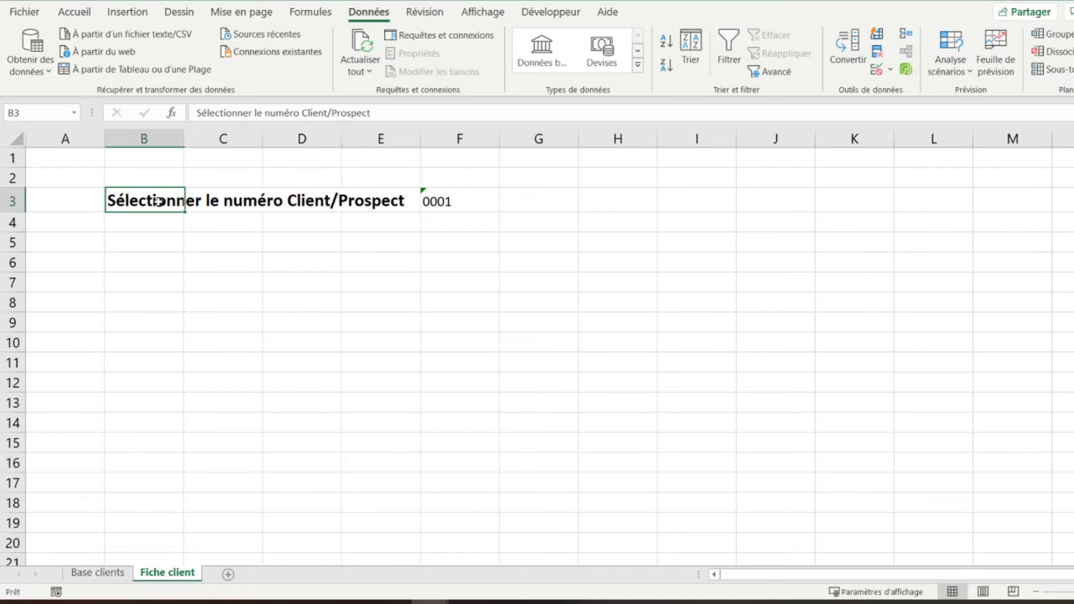
- Merge and centre the client/prospect number label across B3:E3
{"action": "left_click_drag", "start_coordinate": [159, 201], "coordinate": [391, 201]}
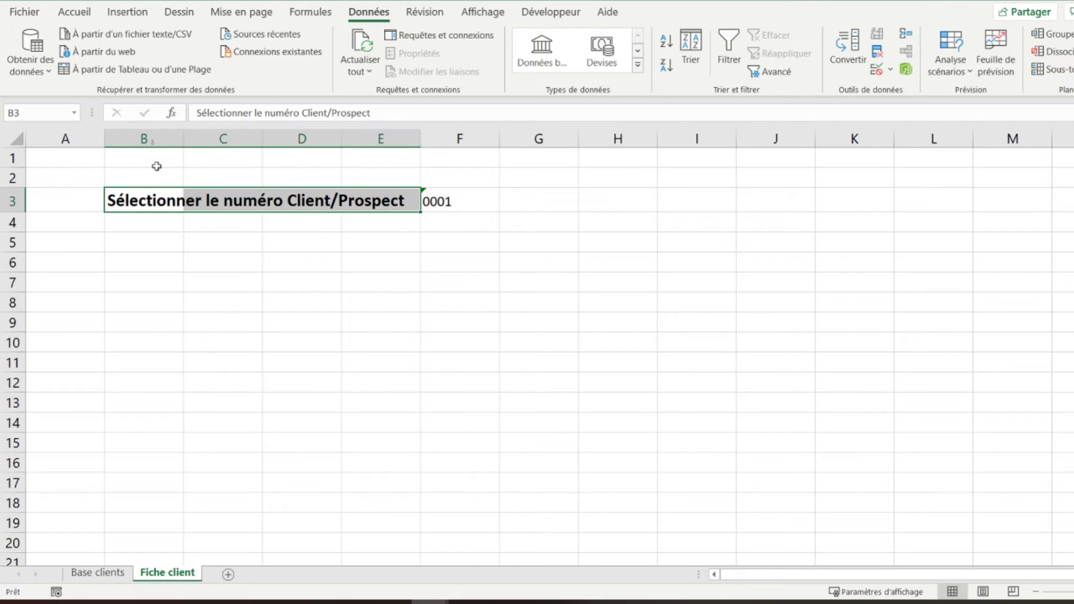
{"action": "left_click", "coordinate": [75, 11]}
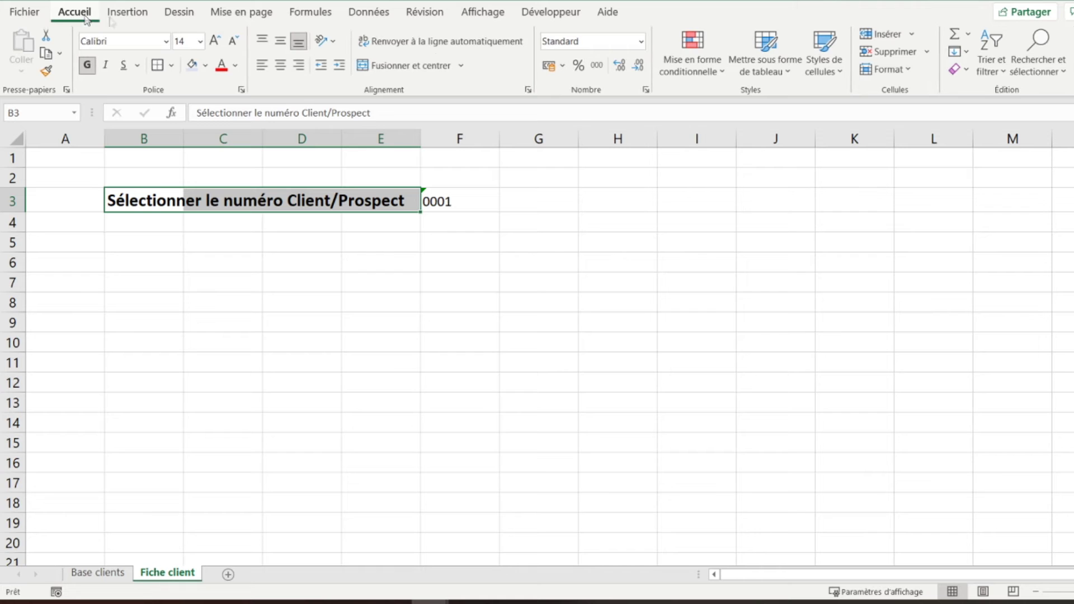
{"action": "left_click", "coordinate": [442, 65]}
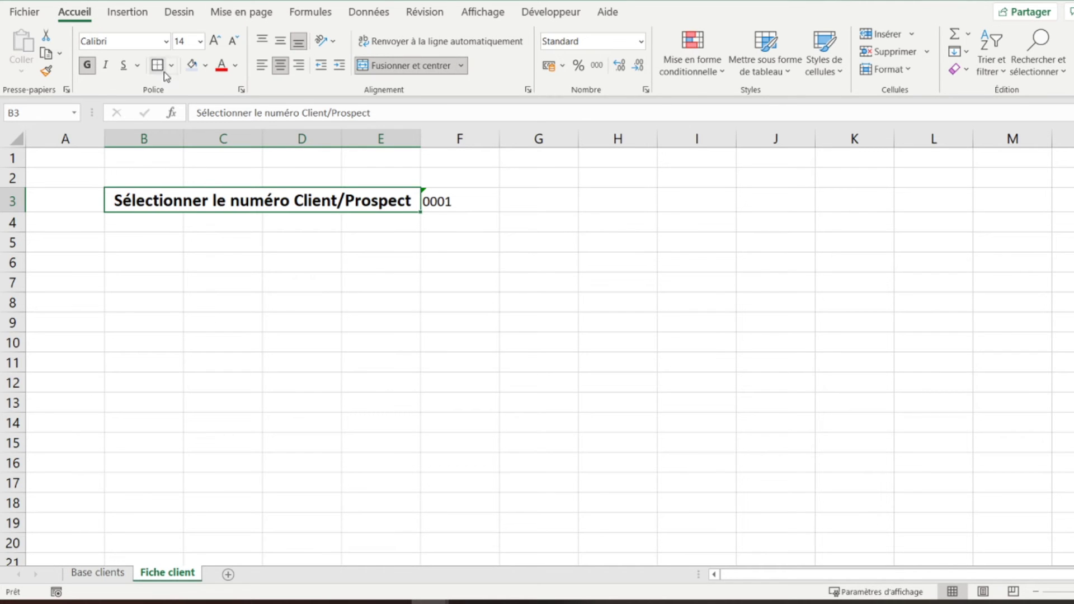
- Centre the 0001 in F3 and make it bold at 14 point
{"action": "key", "text": "Right"}
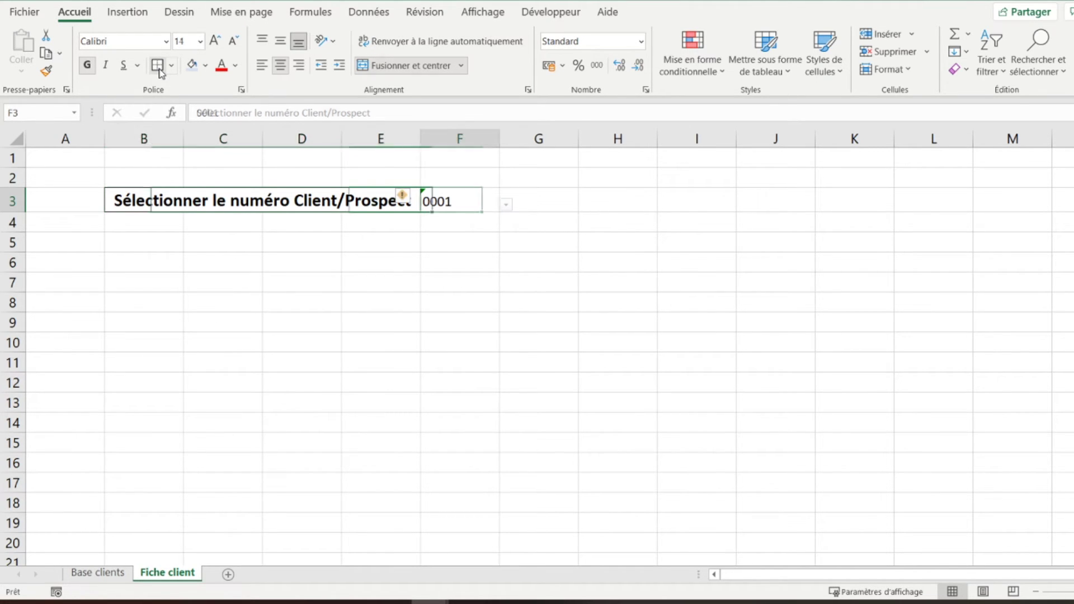
{"action": "left_click", "coordinate": [283, 67]}
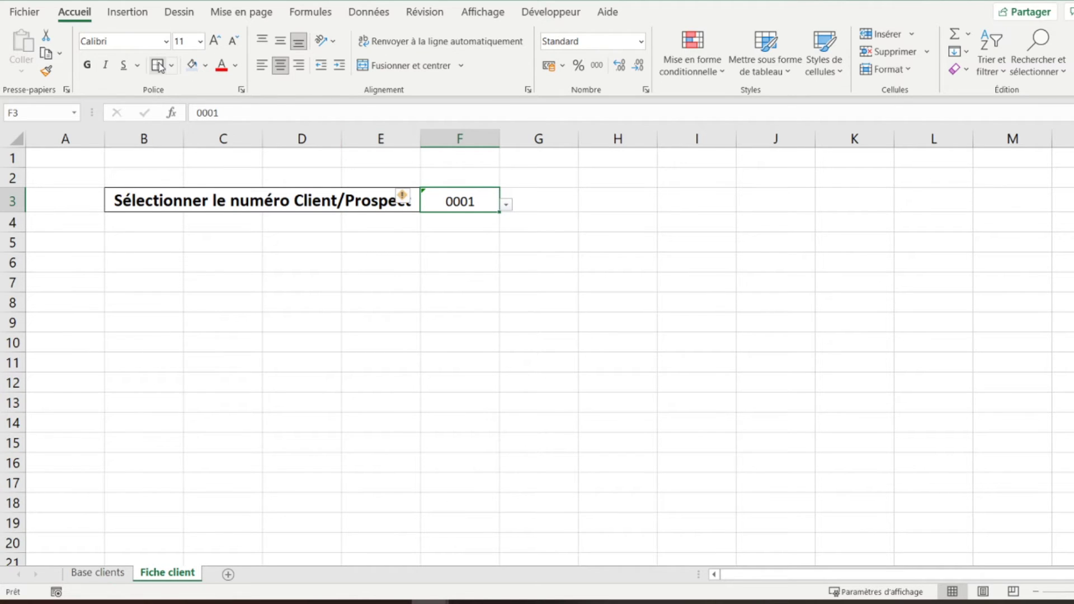
{"action": "left_click", "coordinate": [88, 66]}
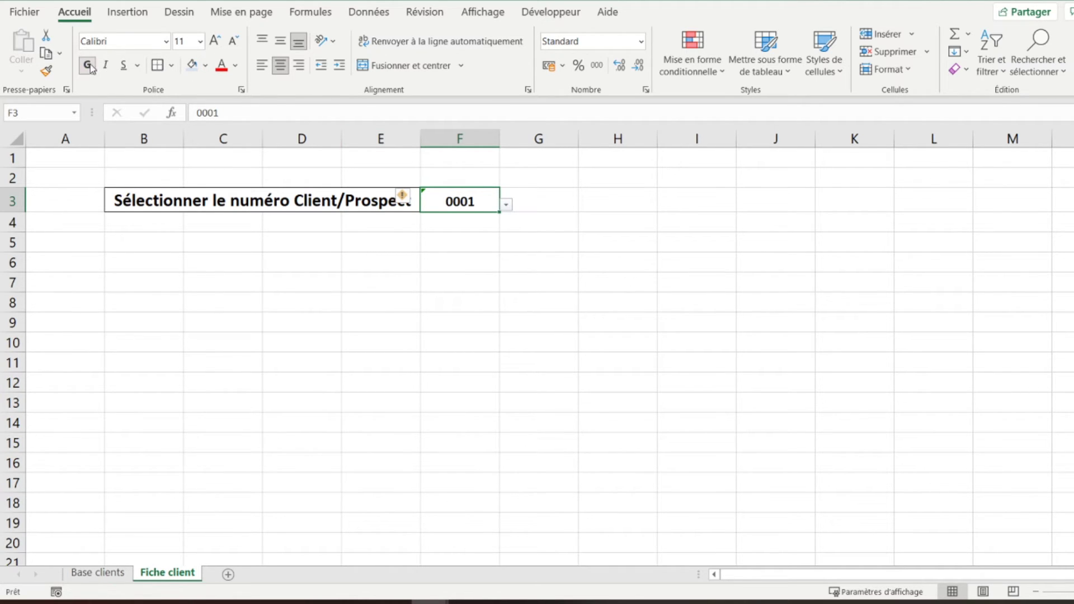
{"action": "left_click", "coordinate": [214, 41]}
{"action": "left_click", "coordinate": [214, 42]}
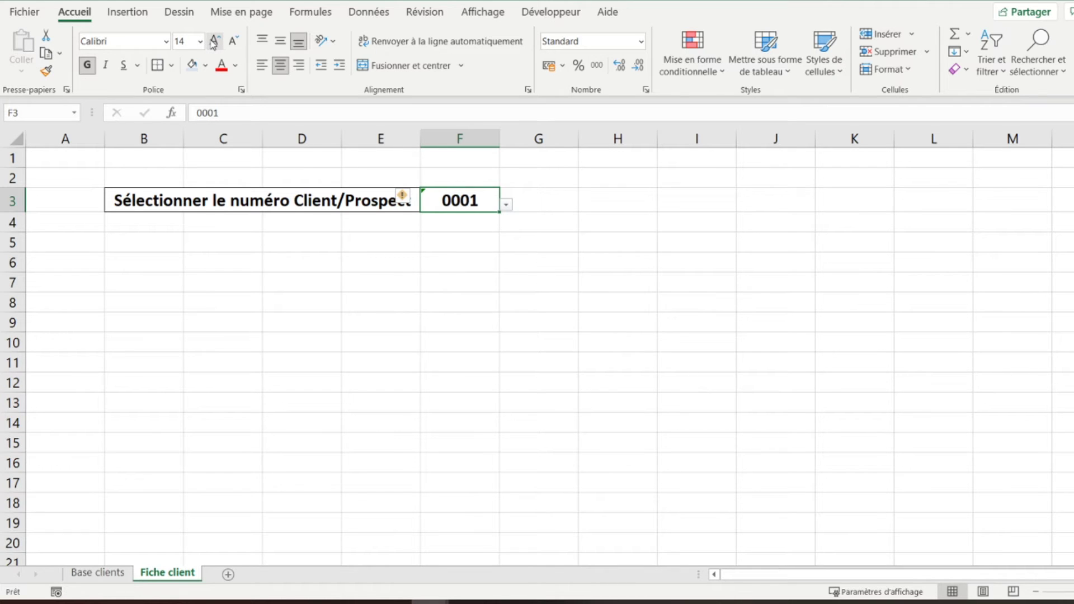
- Apply a thick outside border to the merged B3:E3 label
{"action": "left_click", "coordinate": [234, 199]}
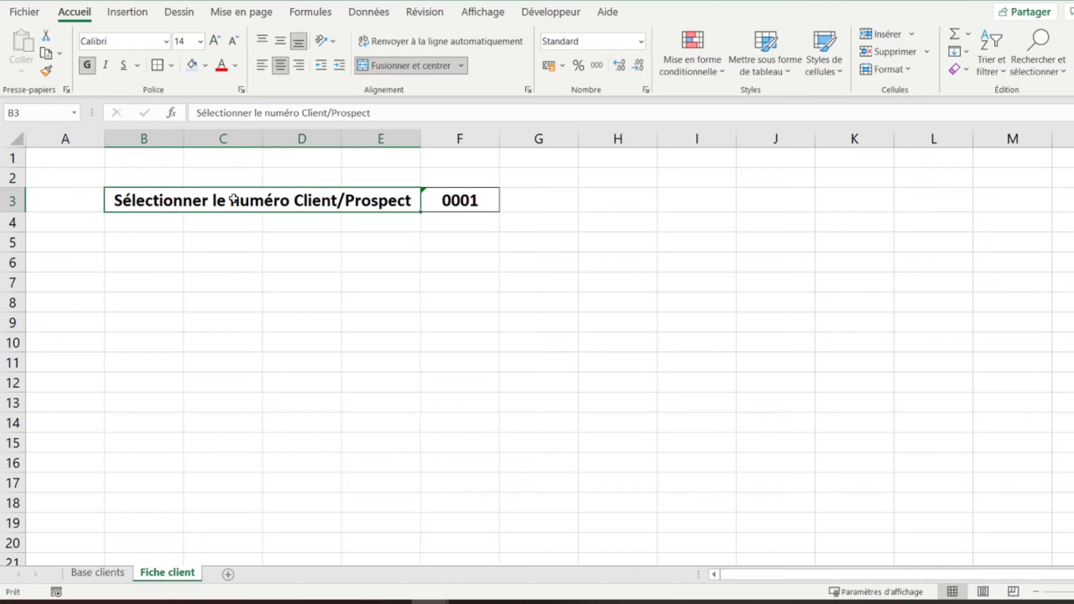
{"action": "key", "text": "Right"}
{"action": "key", "text": "Right"}
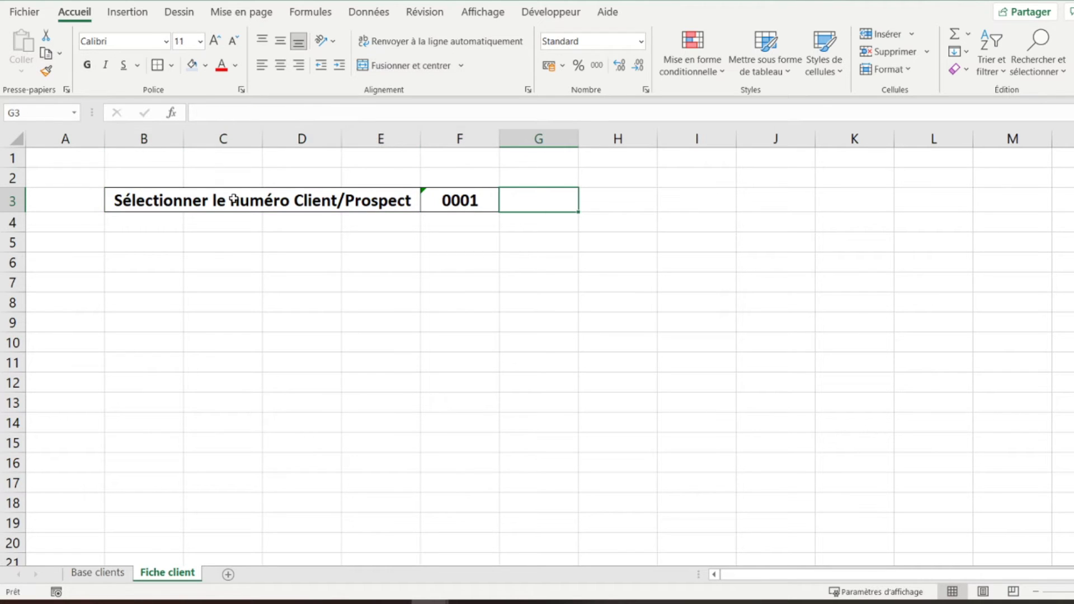
{"action": "key", "text": "Left"}
{"action": "key", "text": "Left"}
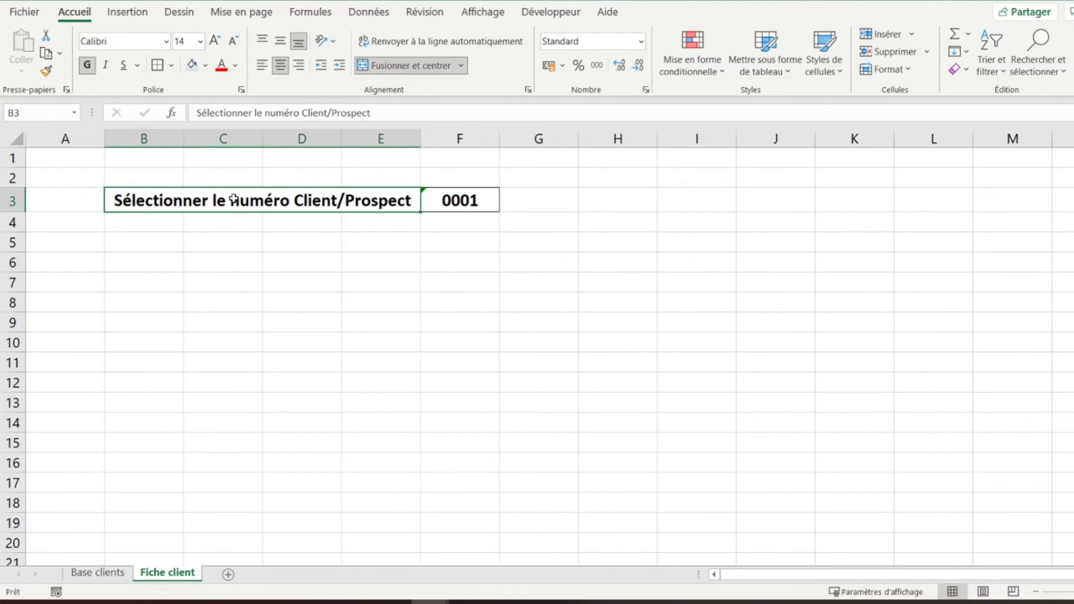
{"action": "left_click", "coordinate": [171, 65]}
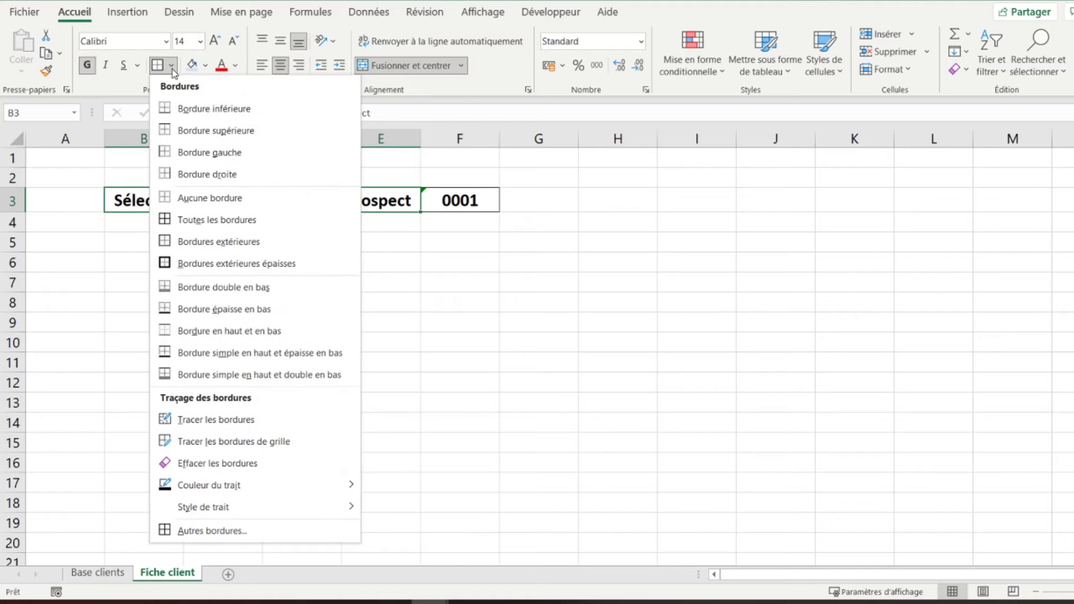
{"action": "left_click", "coordinate": [190, 263]}
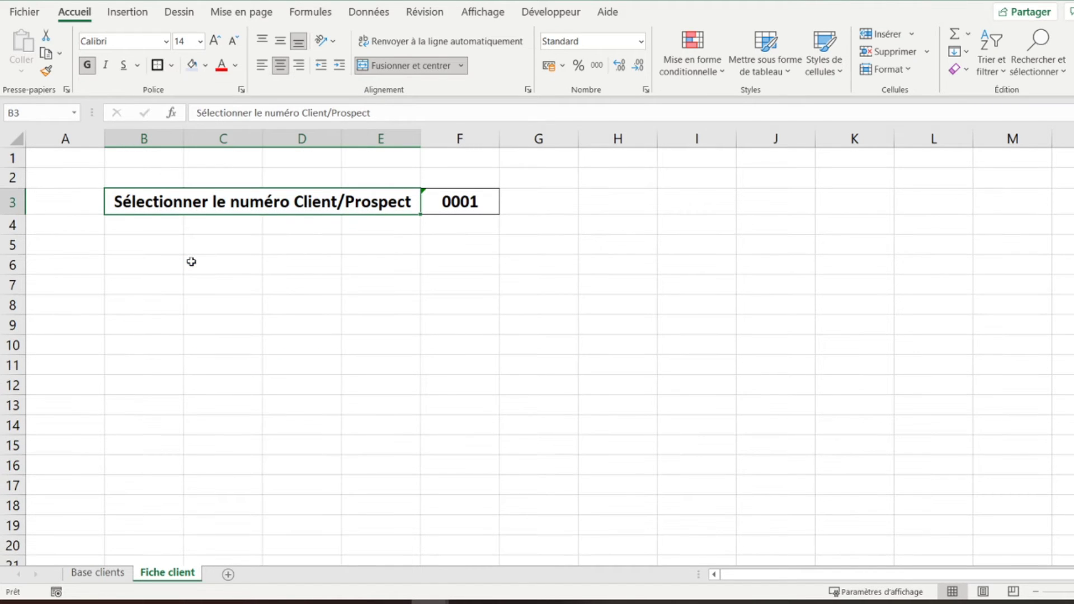
{"action": "key", "text": "Right"}
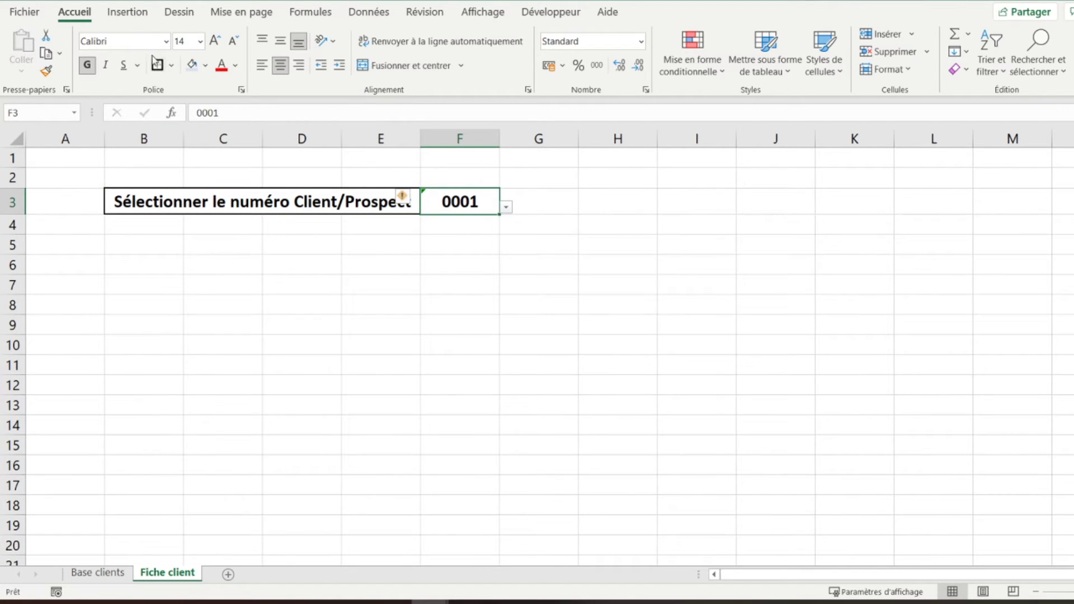
- Enter the heading 'Fiche Client/Prospect' in cell B6
{"action": "left_click", "coordinate": [130, 281]}
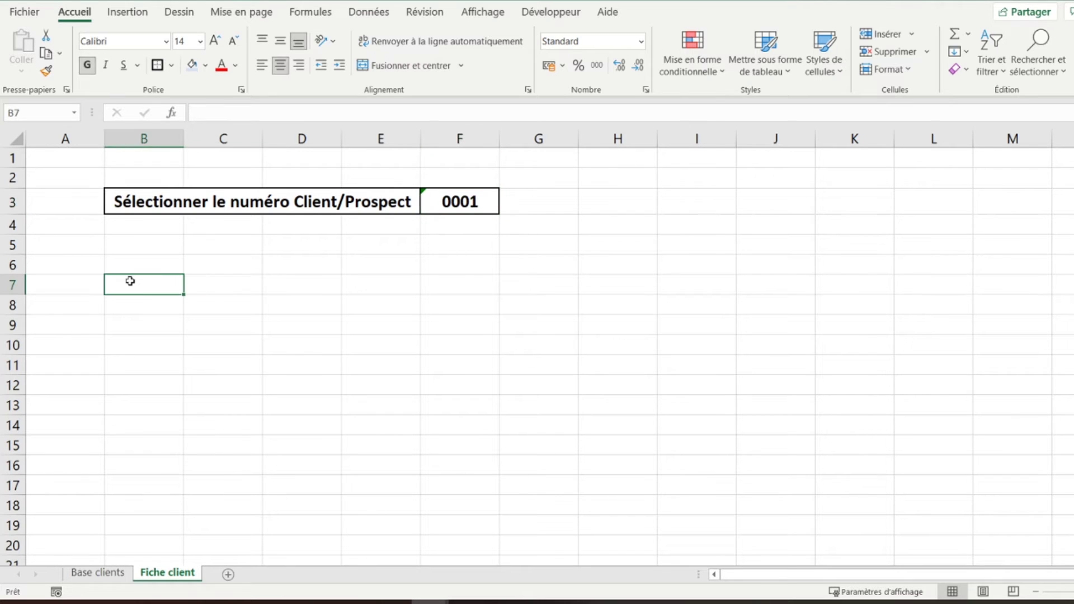
{"action": "left_click", "coordinate": [132, 250]}
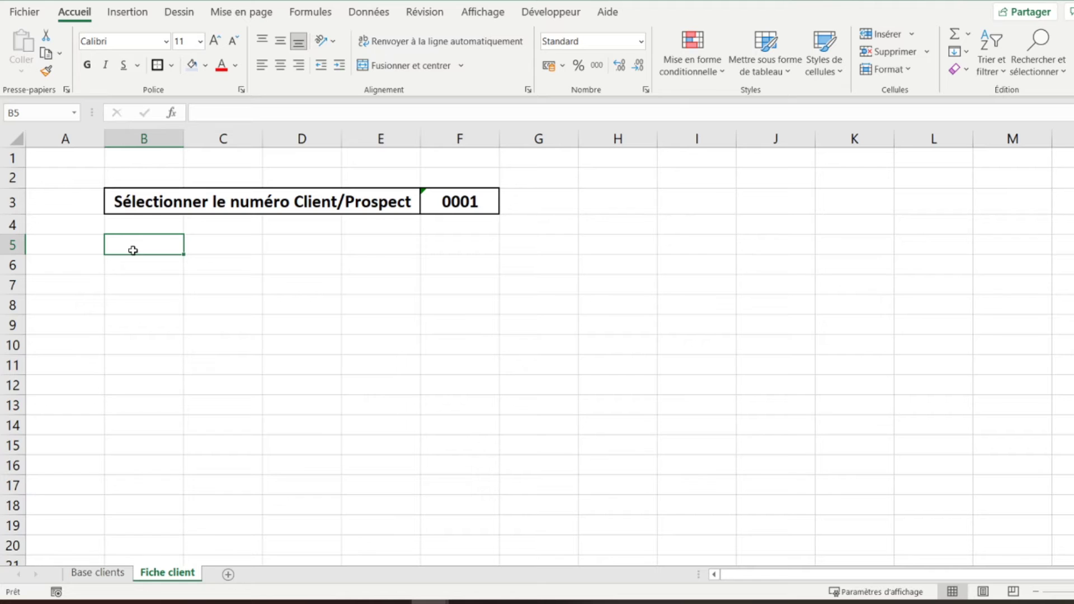
{"action": "key", "text": "Down"}
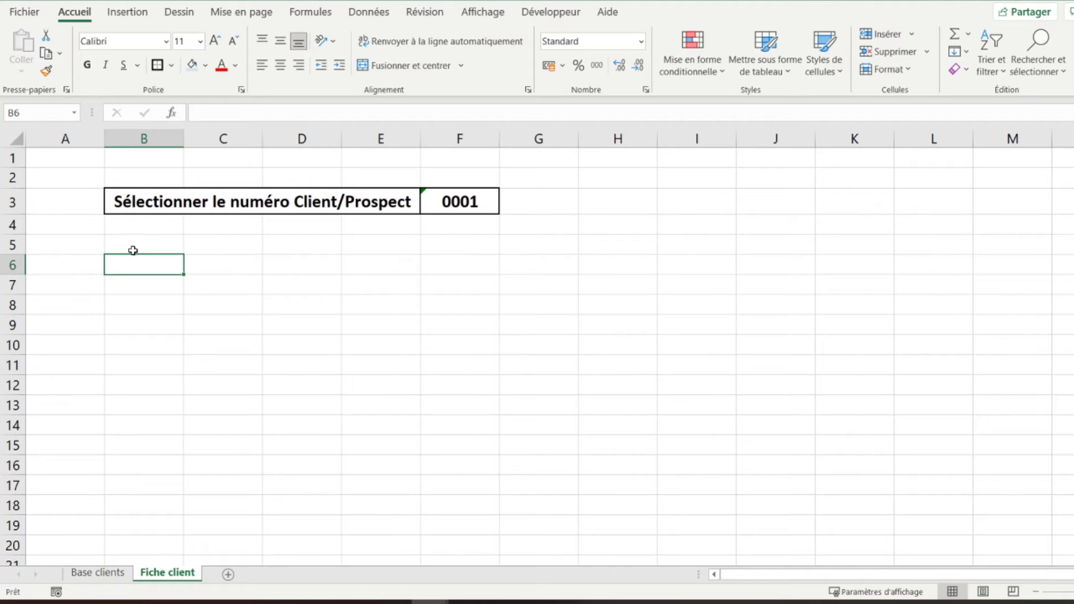
{"action": "type", "text": "F"}
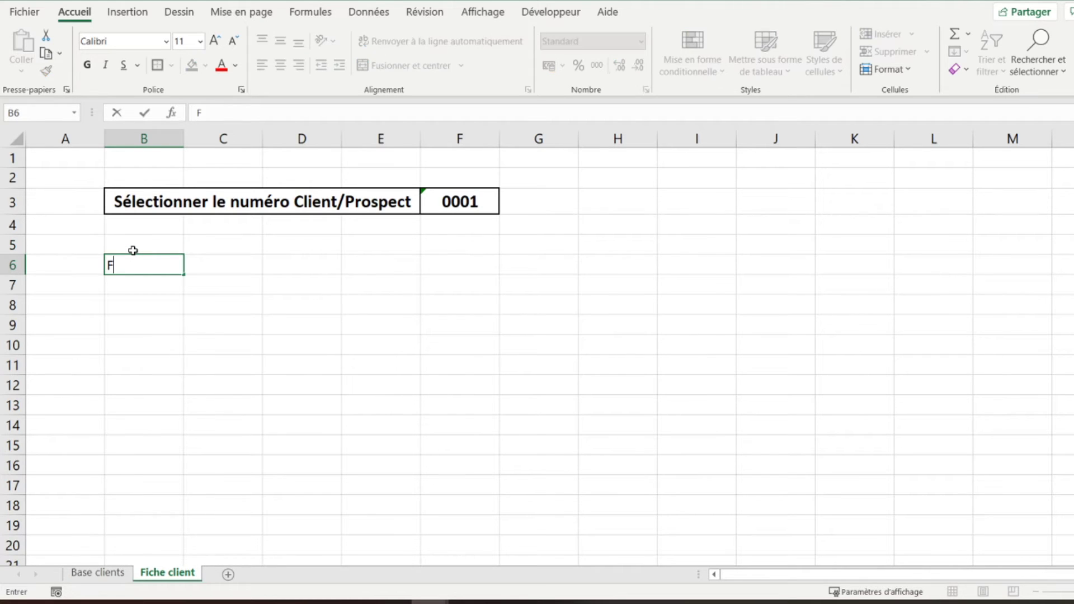
{"action": "type", "text": "iche Client/Prospec"}
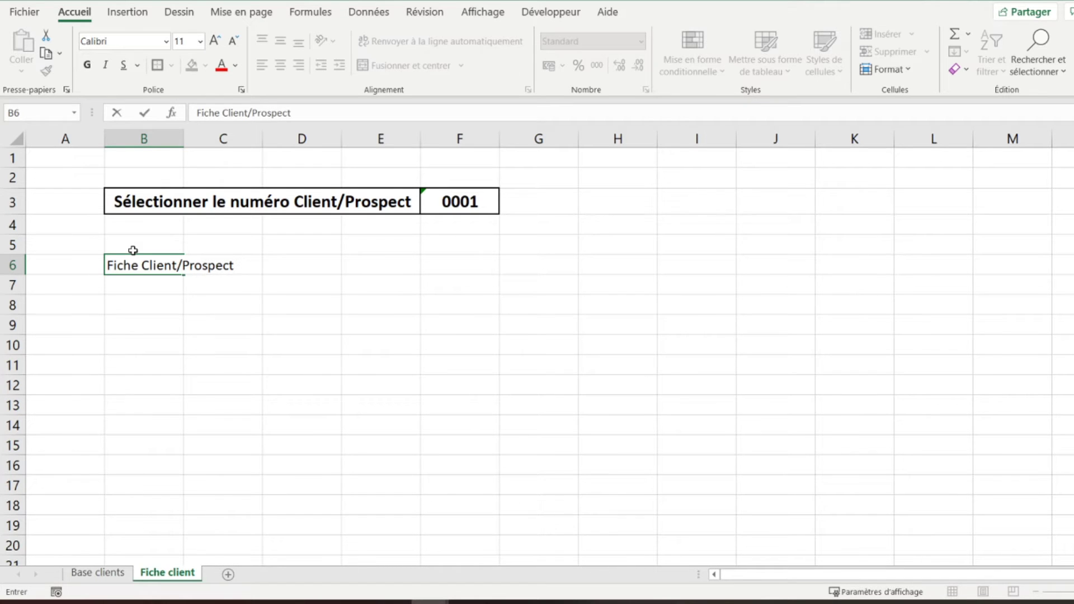
{"action": "type", "text": "t"}
{"action": "key", "text": "Return"}
- Merge and centre B6:F6, fill it light blue, bold it and add all borders
{"action": "key", "text": "Up"}
{"action": "key", "text": "shift+Right"}
{"action": "key", "text": "shift+Right"}
{"action": "key", "text": "shift+Right"}
{"action": "key", "text": "shift+Right"}
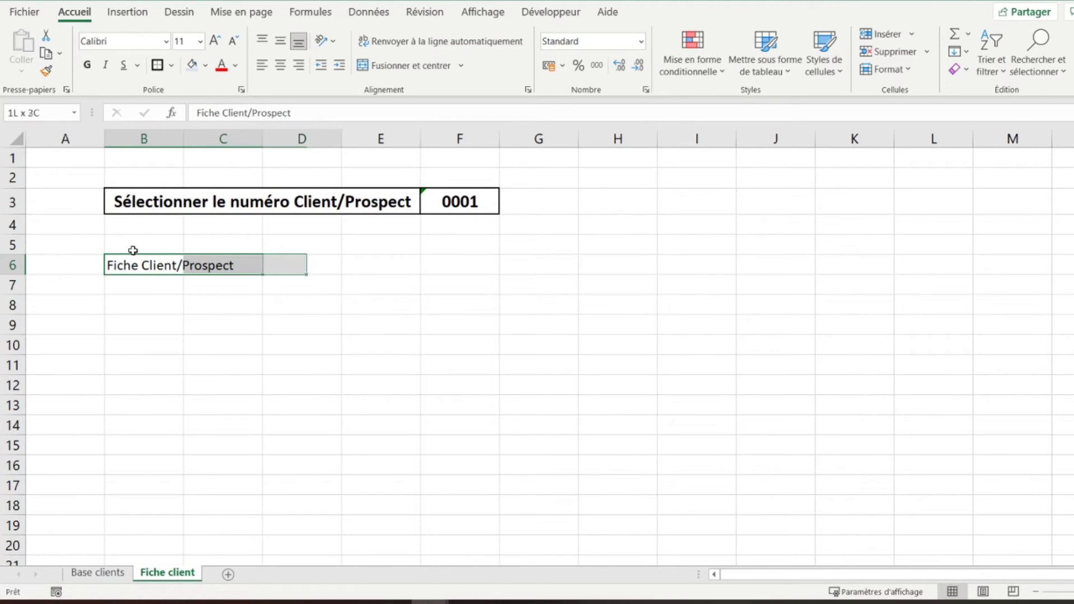
{"action": "left_click", "coordinate": [392, 66]}
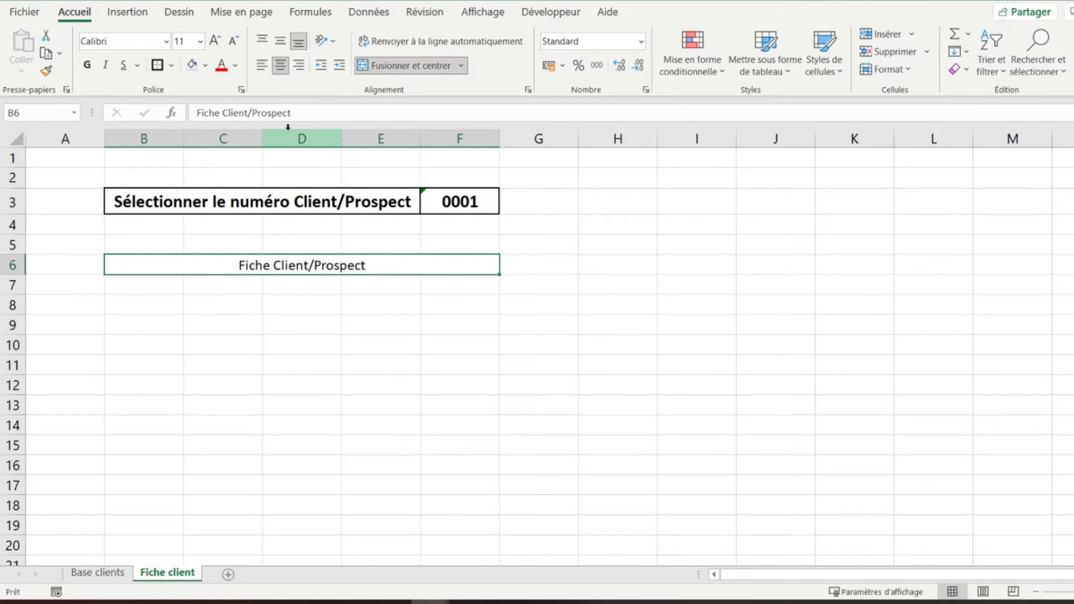
{"action": "left_click", "coordinate": [191, 66]}
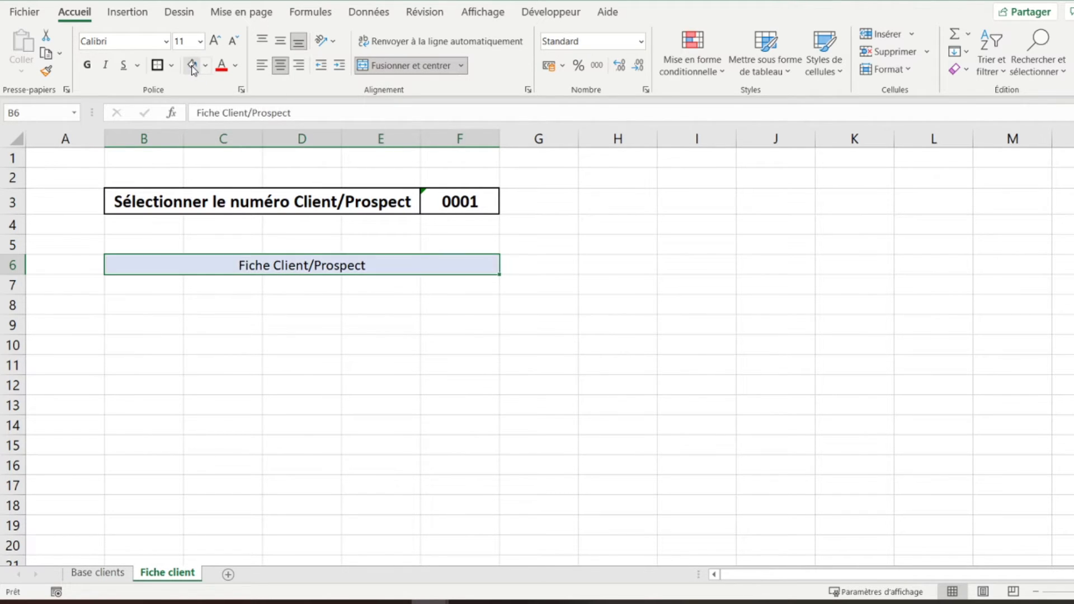
{"action": "left_click", "coordinate": [89, 66]}
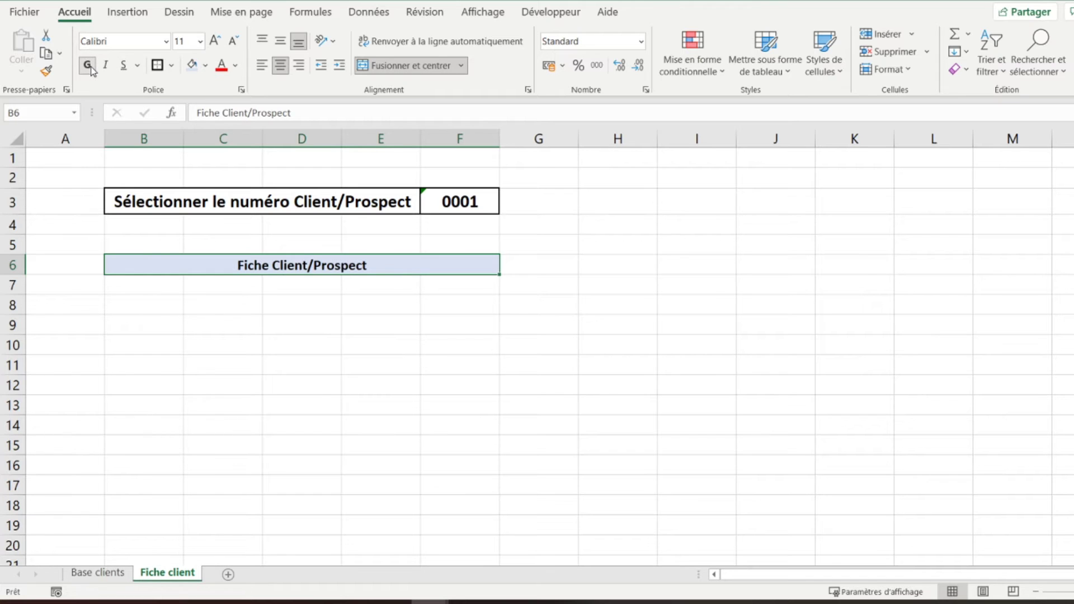
{"action": "left_click", "coordinate": [171, 66]}
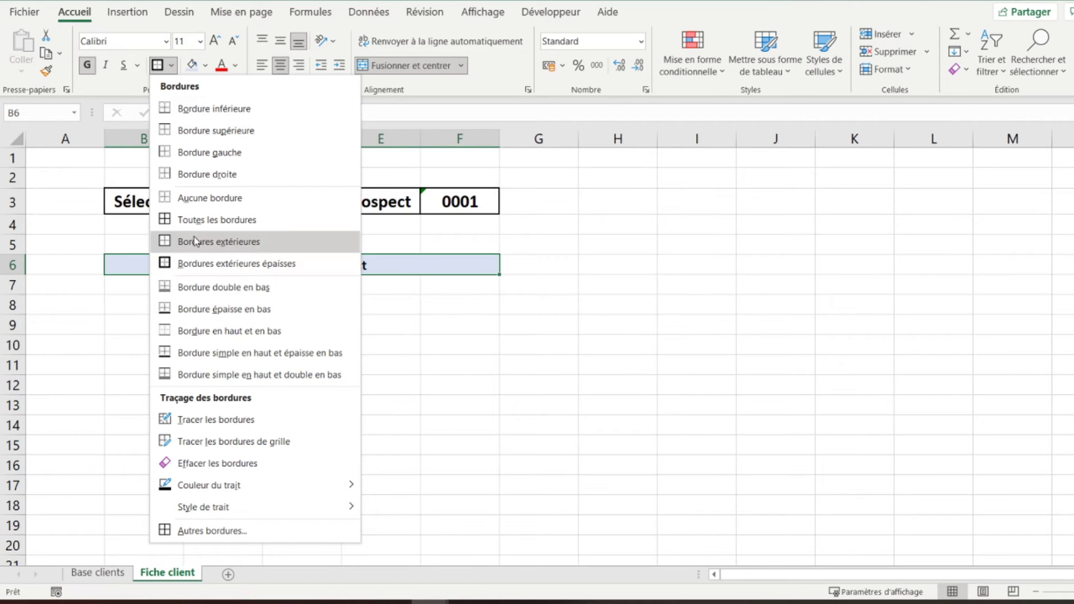
{"action": "left_click", "coordinate": [202, 221]}
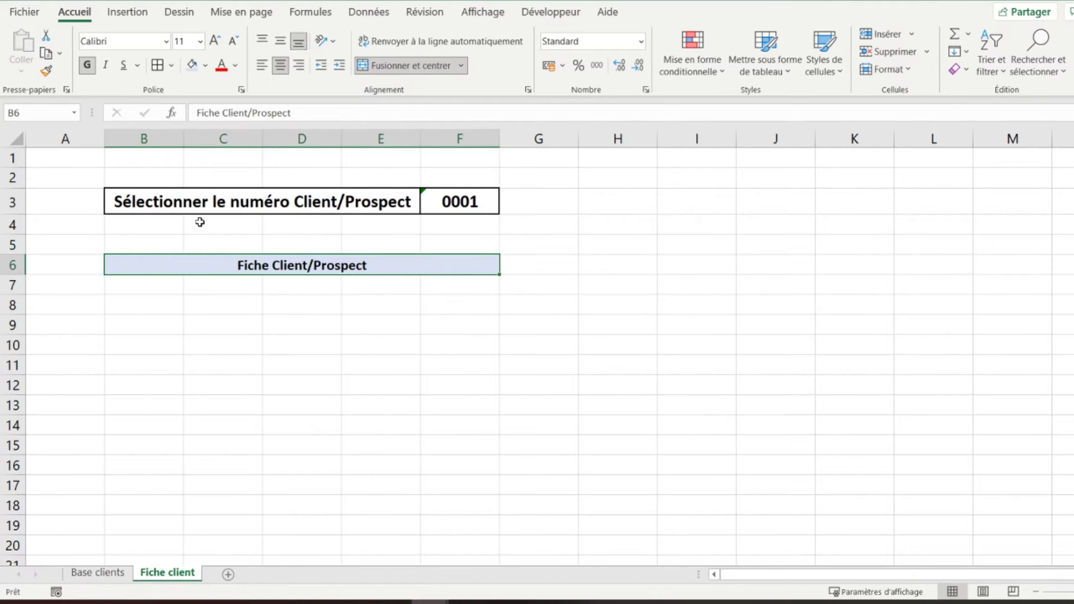
{"action": "left_click", "coordinate": [142, 280]}
{"action": "key", "text": "Down"}
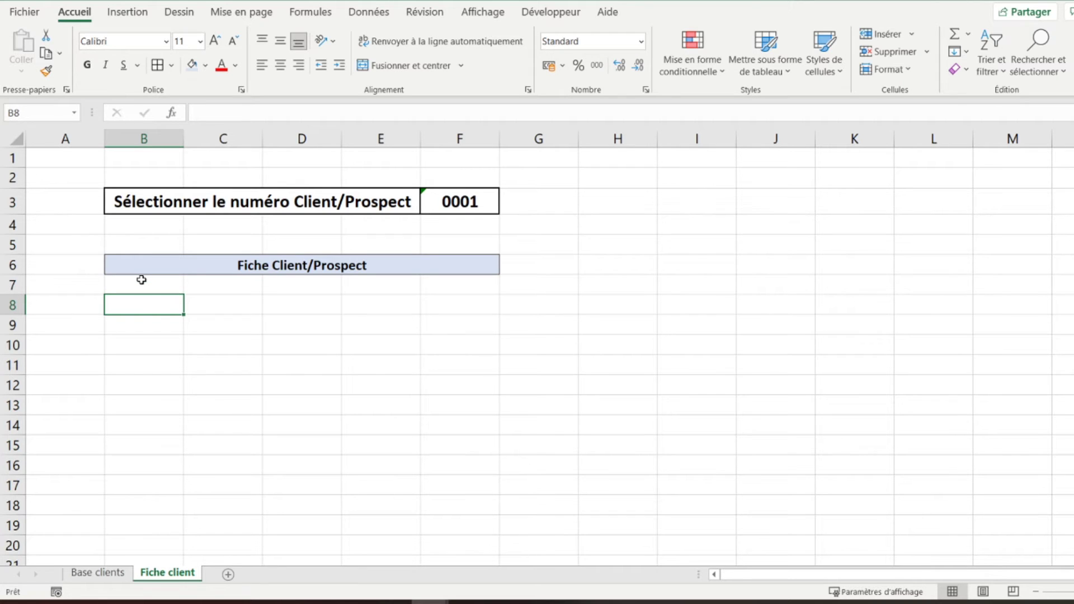
- Enter the label 'Organisation' in cell B8
{"action": "type", "text": "Organ"}
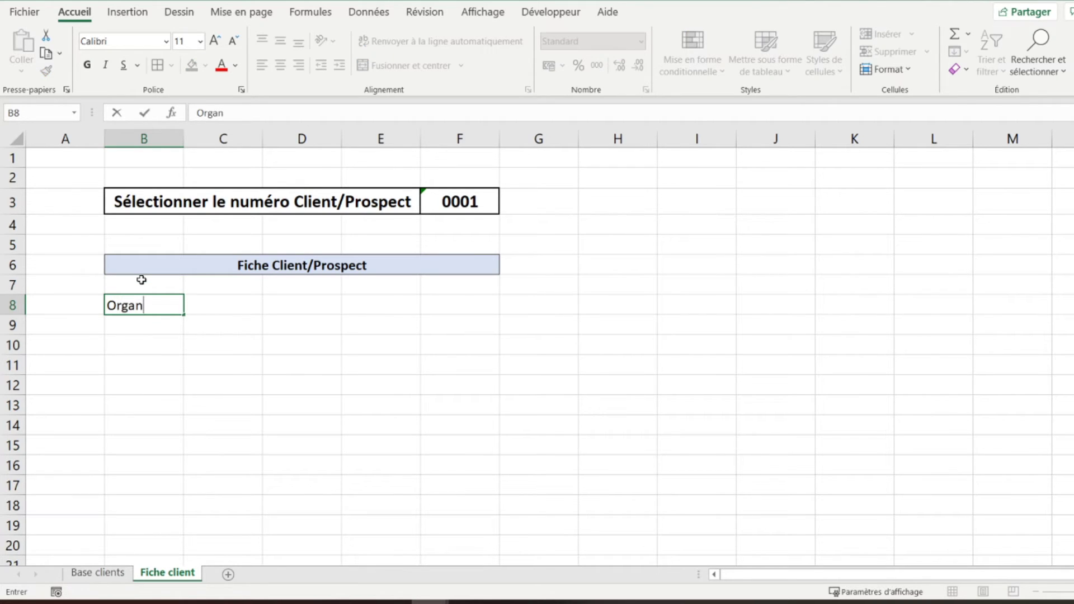
{"action": "type", "text": "isation"}
{"action": "key", "text": "ctrl+Return"}
- Fill B8:F8 light blue, bold it, merge and centre it, and add borders
{"action": "key", "text": "shift+Right"}
{"action": "key", "text": "shift+Right"}
{"action": "key", "text": "shift+Right"}
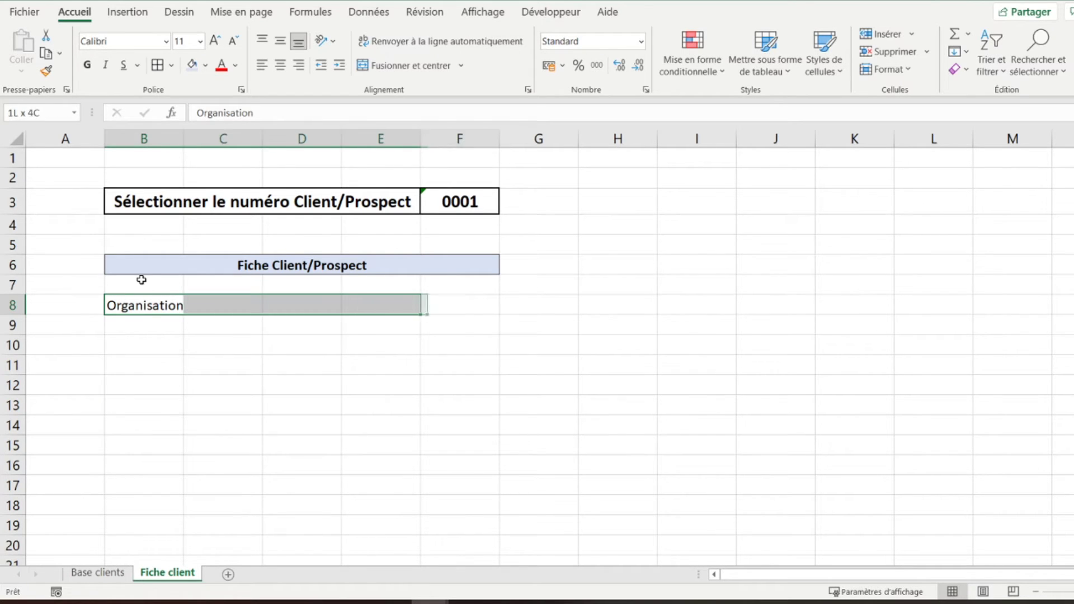
{"action": "key", "text": "shift+Right"}
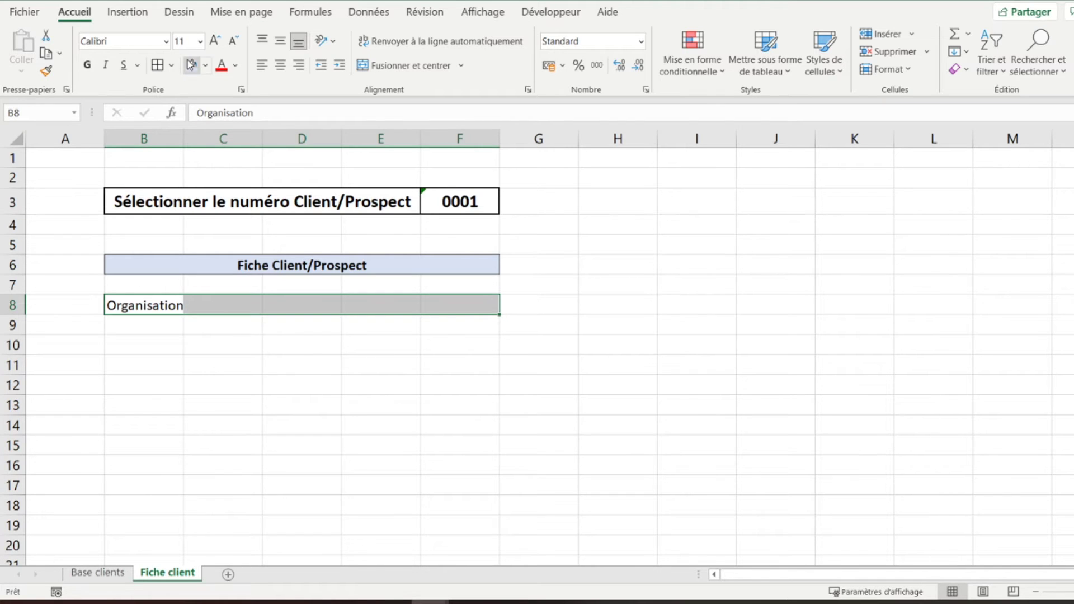
{"action": "left_click", "coordinate": [190, 63]}
{"action": "left_click", "coordinate": [89, 65]}
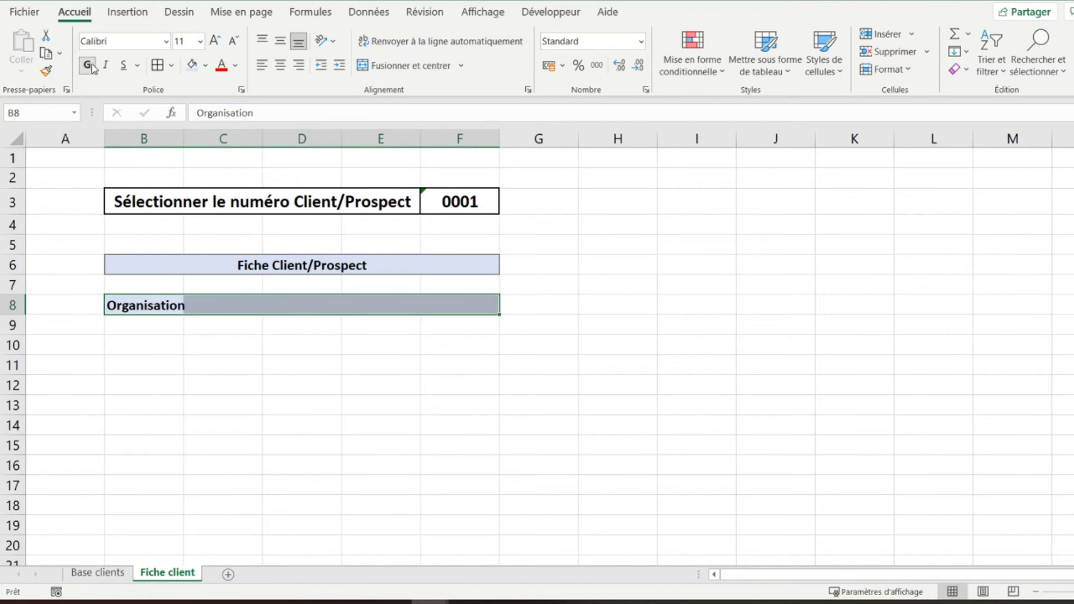
{"action": "left_click", "coordinate": [403, 64]}
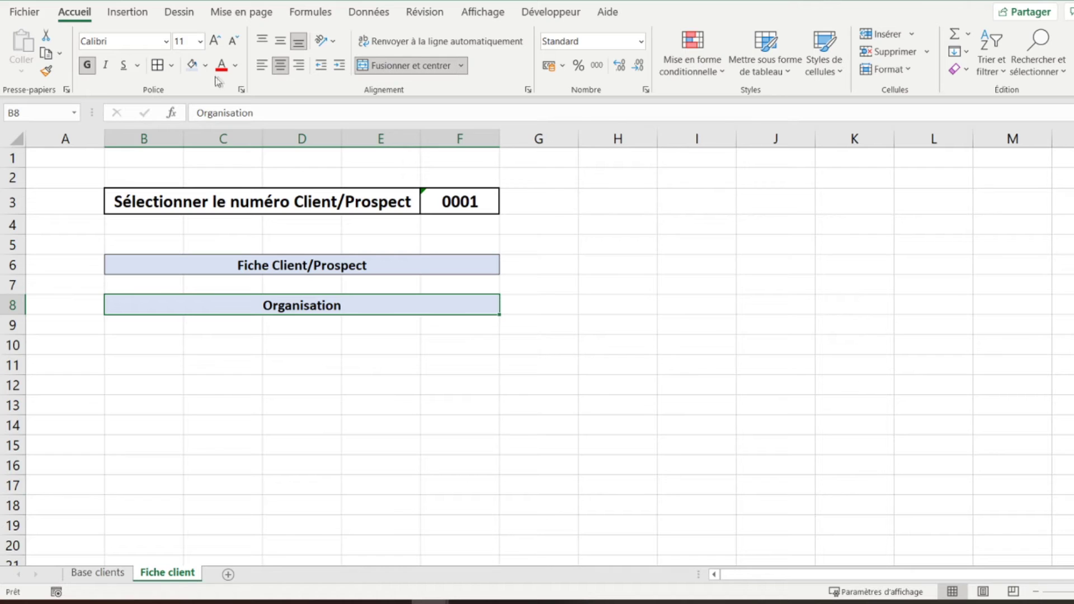
{"action": "left_click", "coordinate": [155, 73]}
- Merge B9:F9 into one bordered blank cell, then type NOM in B10
{"action": "key", "text": "Down"}
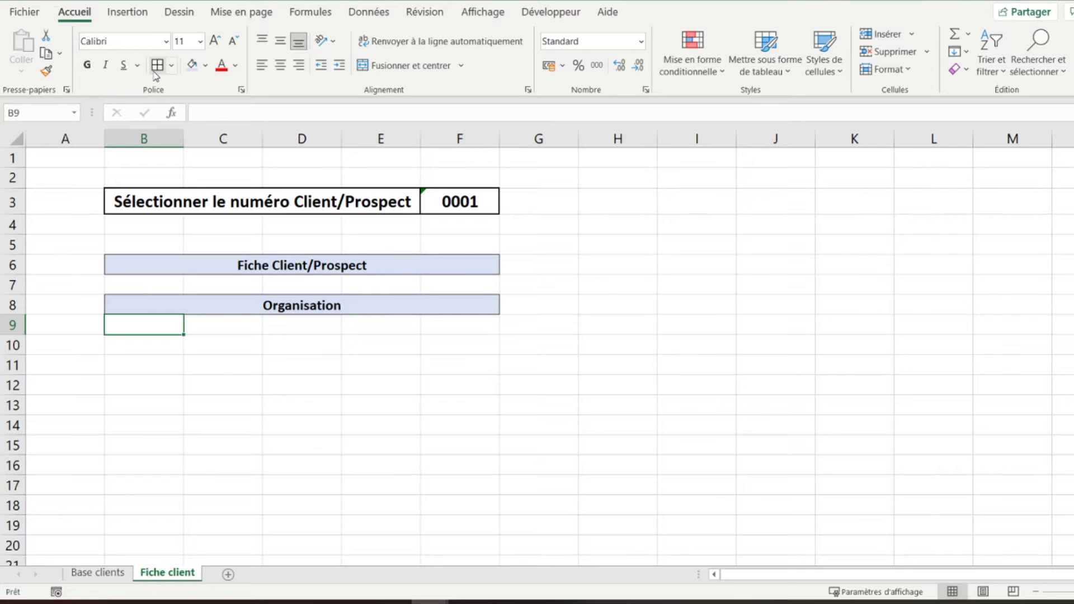
{"action": "key", "text": "shift+Right"}
{"action": "key", "text": "shift+Right"}
{"action": "key", "text": "shift+Right"}
{"action": "key", "text": "shift+Right"}
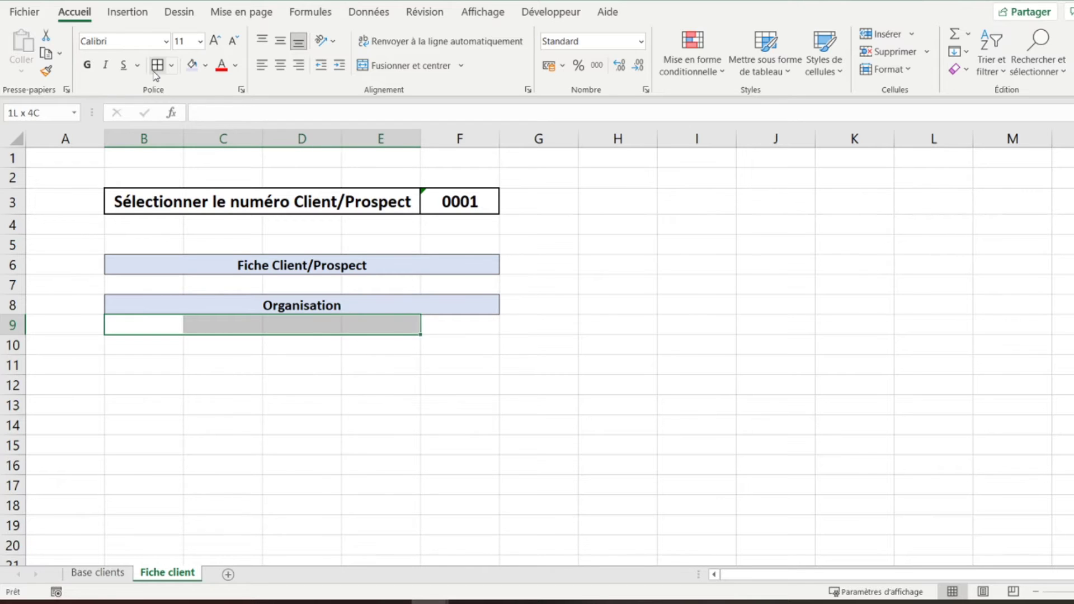
{"action": "key", "text": "alt+l"}
{"action": "key", "text": "f"}
{"action": "key", "text": "u"}
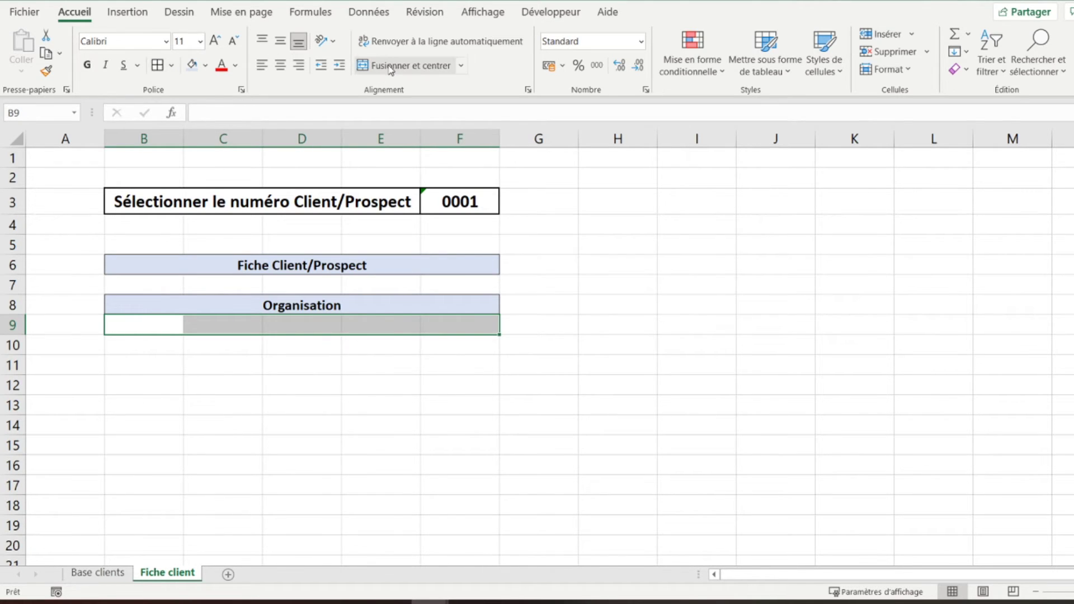
{"action": "left_click", "coordinate": [156, 67]}
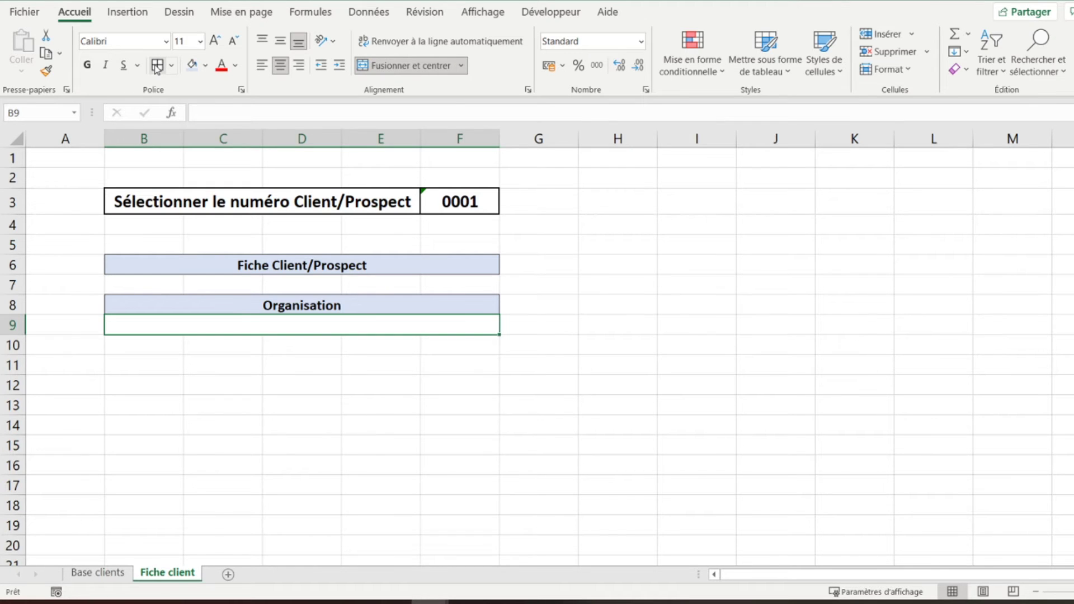
{"action": "key", "text": "Return"}
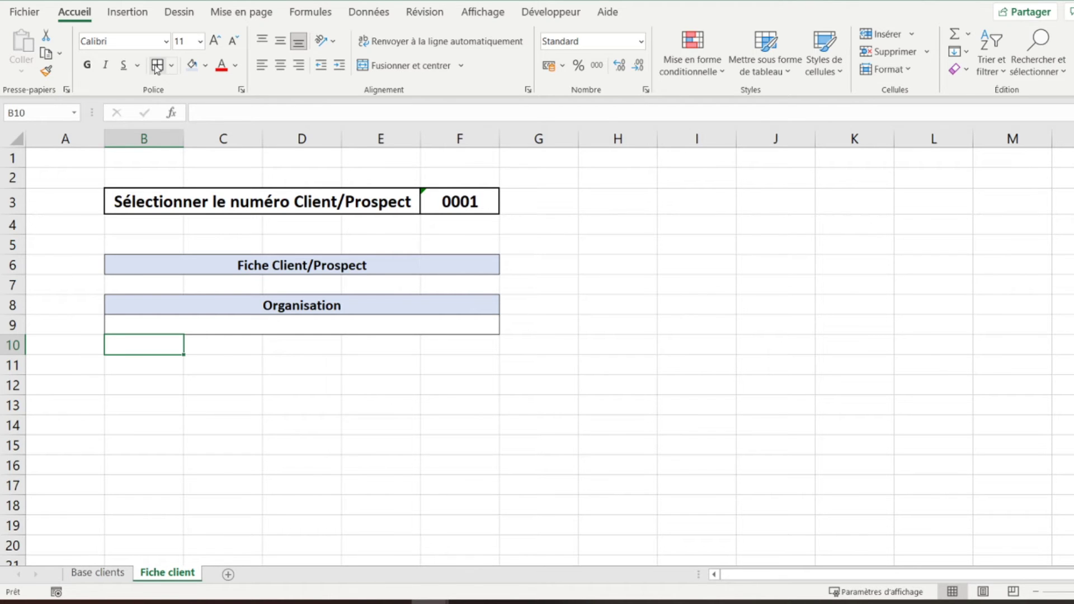
{"action": "type", "text": "NOM"}
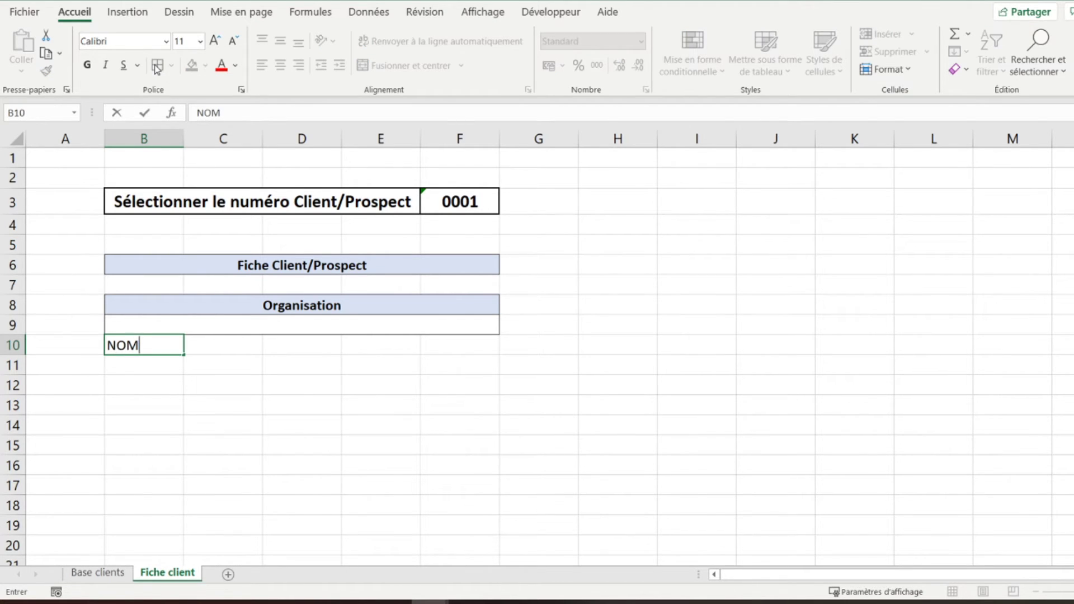
- Enter the headers Nom, Prénom and Adresse in B10, C10 and D10
{"action": "key", "text": "Tab"}
{"action": "key", "text": "Left"}
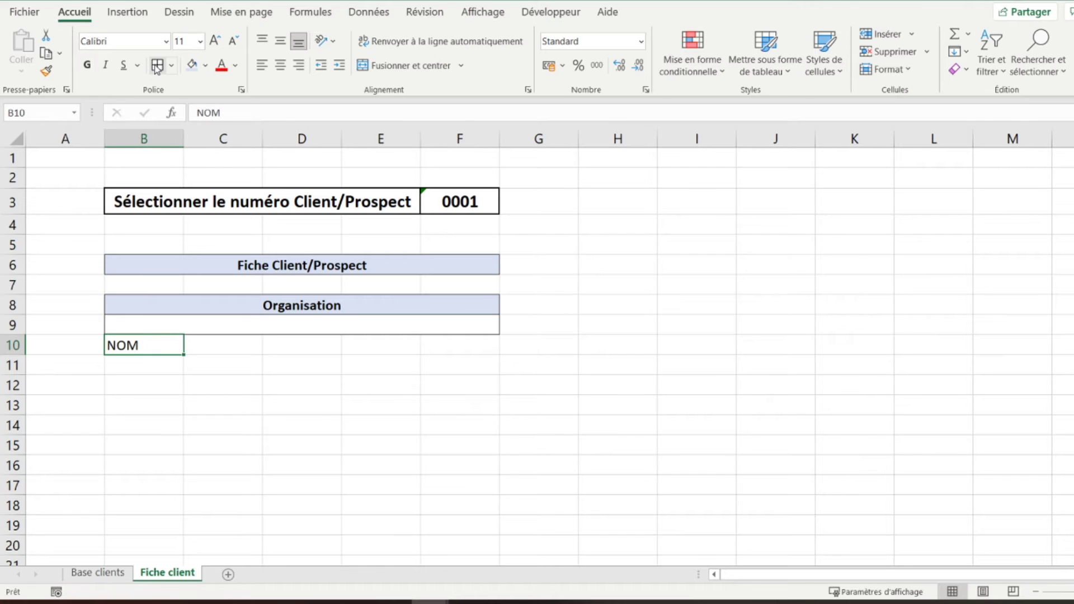
{"action": "type", "text": "N"}
{"action": "key", "text": "Delete"}
{"action": "type", "text": "om"}
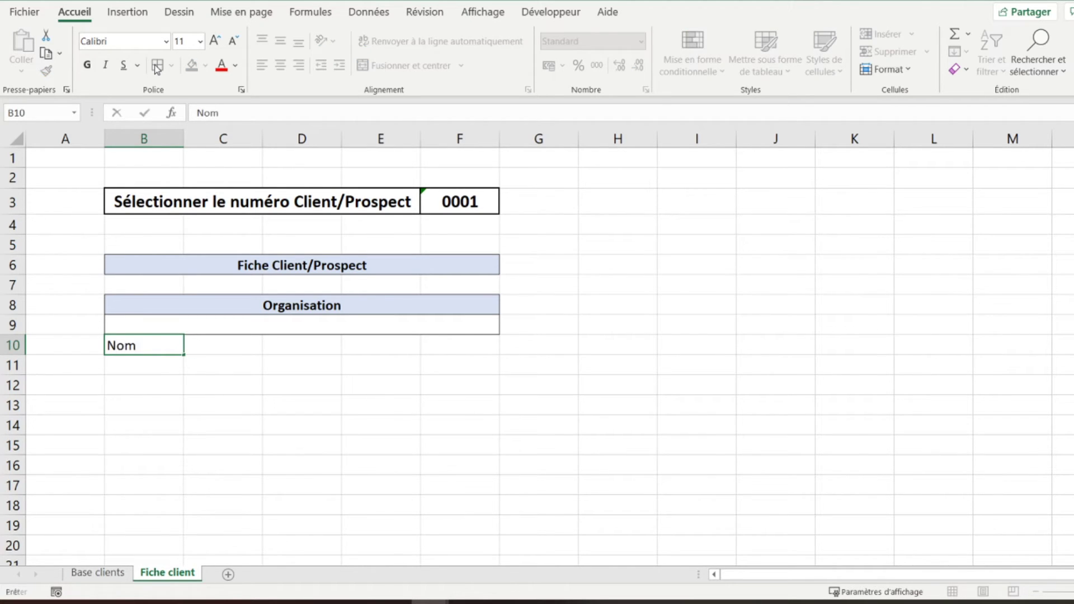
{"action": "key", "text": "Tab"}
{"action": "type", "text": "Prénom"}
{"action": "key", "text": "Tab"}
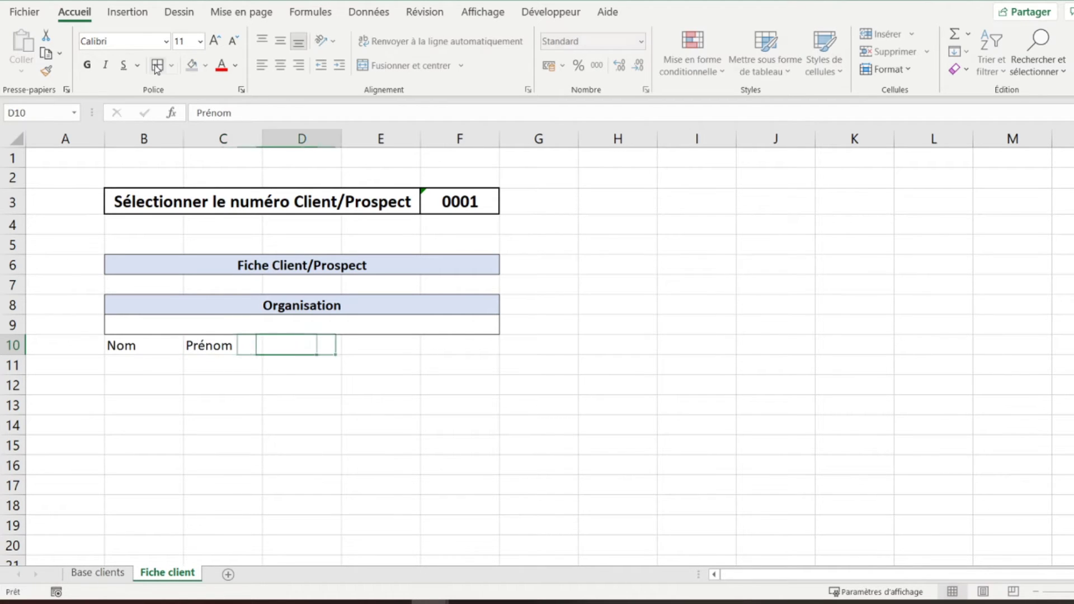
{"action": "type", "text": "Adresse"}
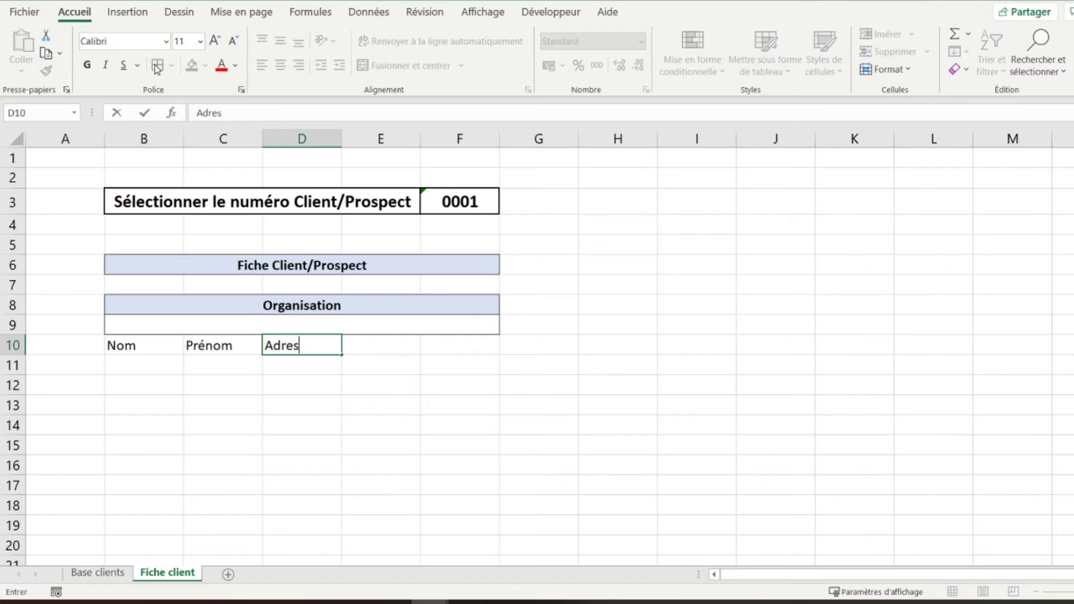
{"action": "key", "text": "Return"}
- Merge Adresse across D10:F10, centre Nom and Prénom, and make row 10 blue and bold
{"action": "key", "text": "Up"}
{"action": "key", "text": "shift+Right"}
{"action": "key", "text": "shift+Right"}
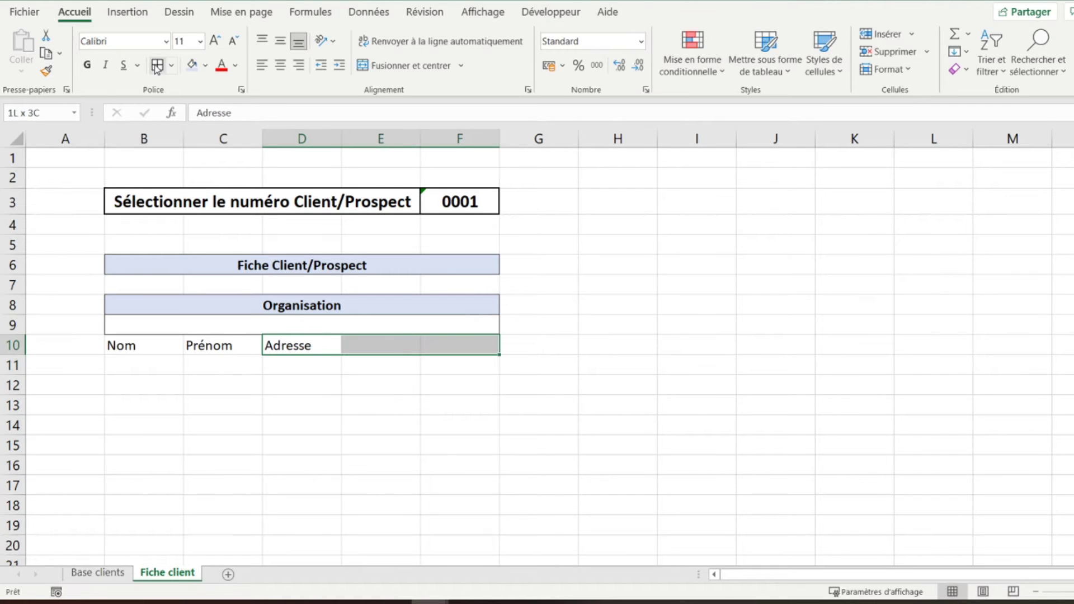
{"action": "left_click", "coordinate": [390, 68]}
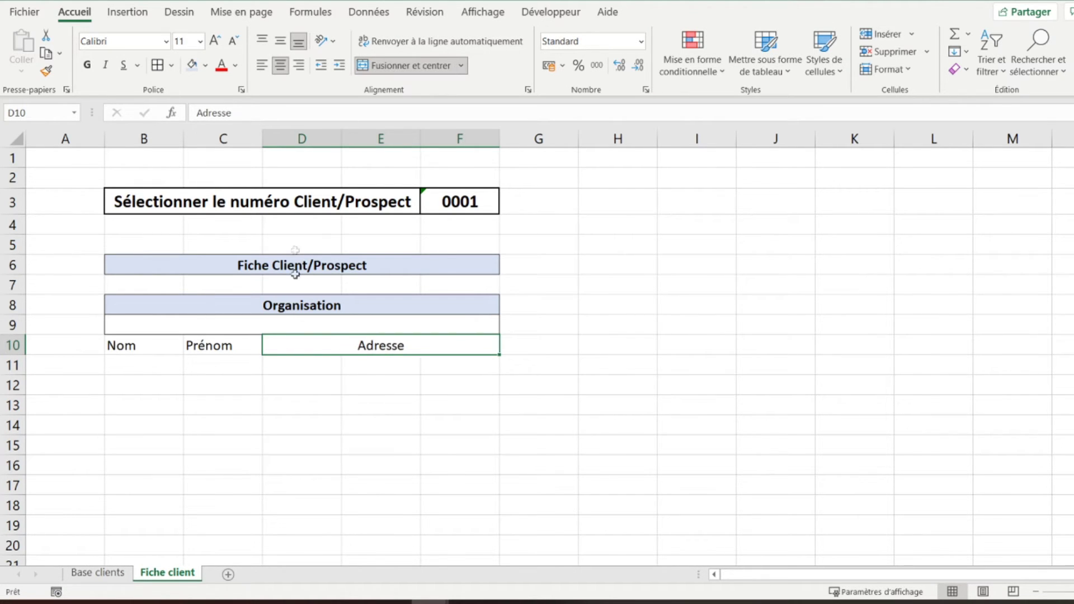
{"action": "left_click", "coordinate": [165, 342]}
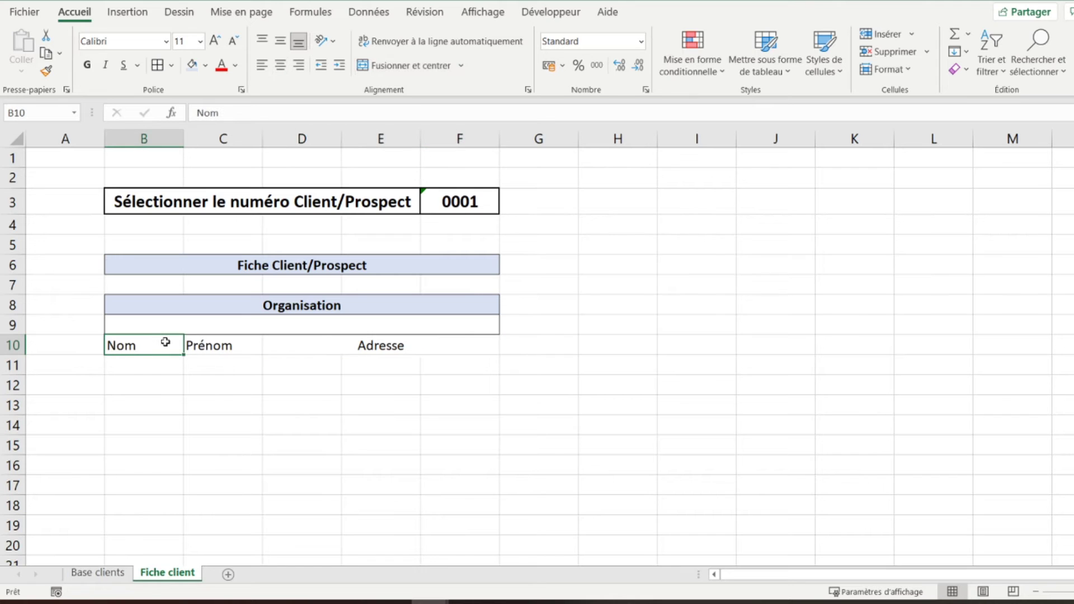
{"action": "key", "text": "shift+Right"}
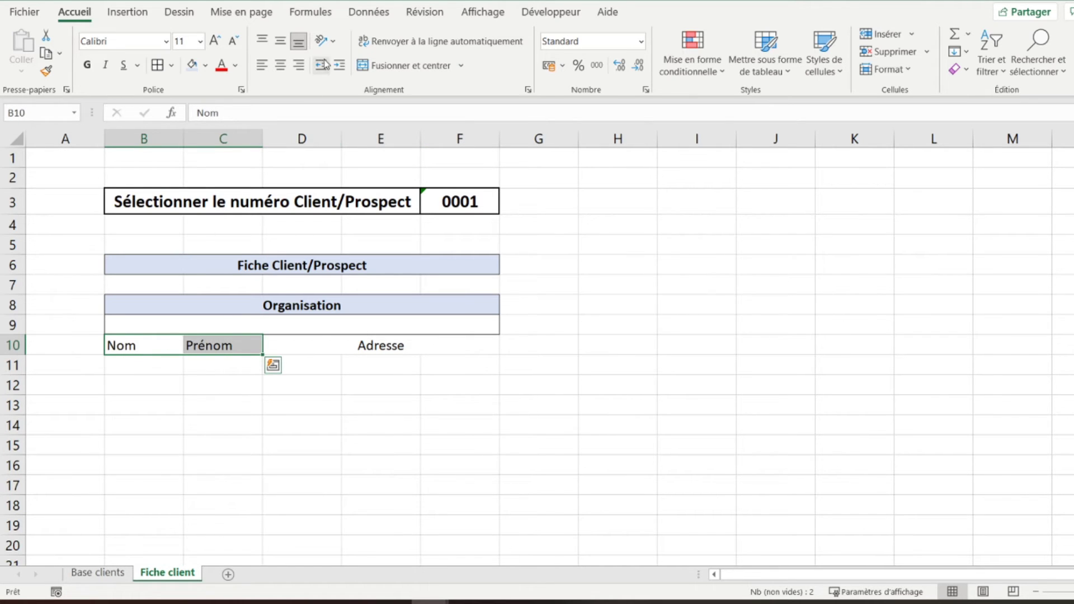
{"action": "left_click", "coordinate": [277, 66]}
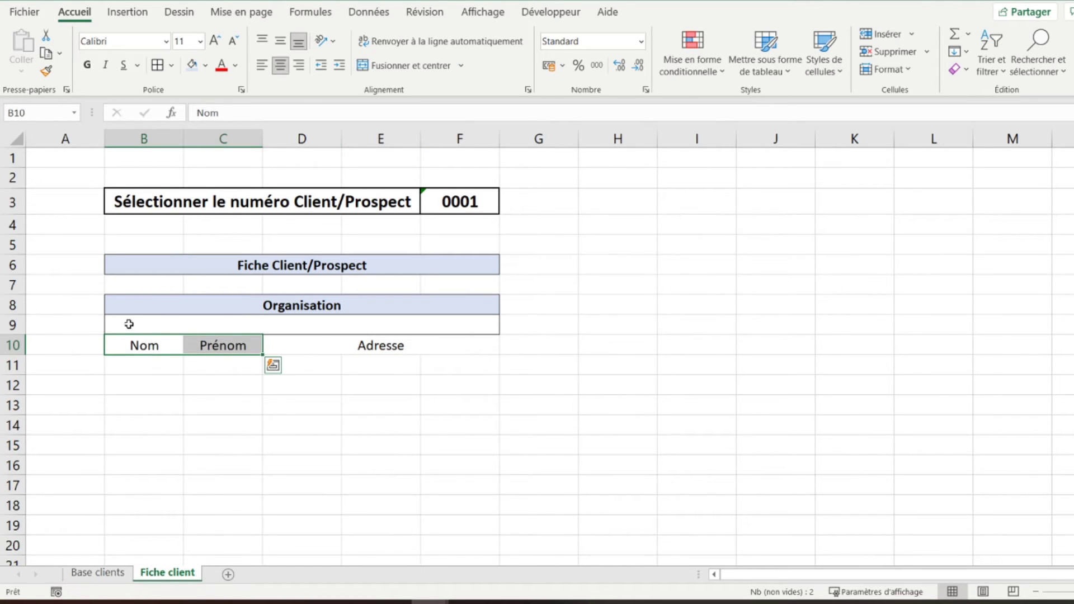
{"action": "key", "text": "shift+Right"}
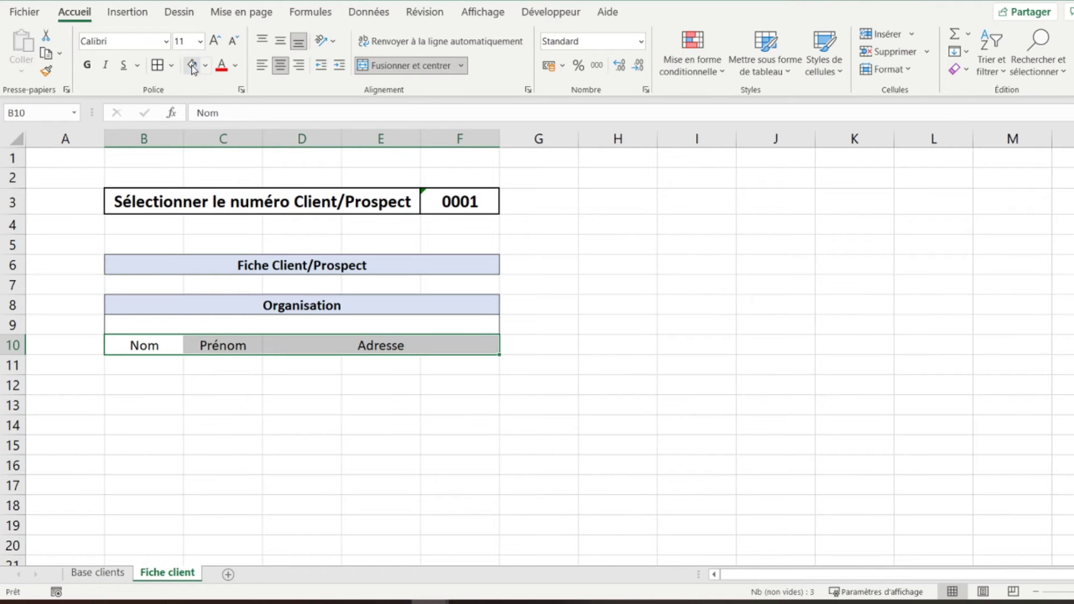
{"action": "left_click", "coordinate": [192, 66]}
{"action": "left_click", "coordinate": [87, 65]}
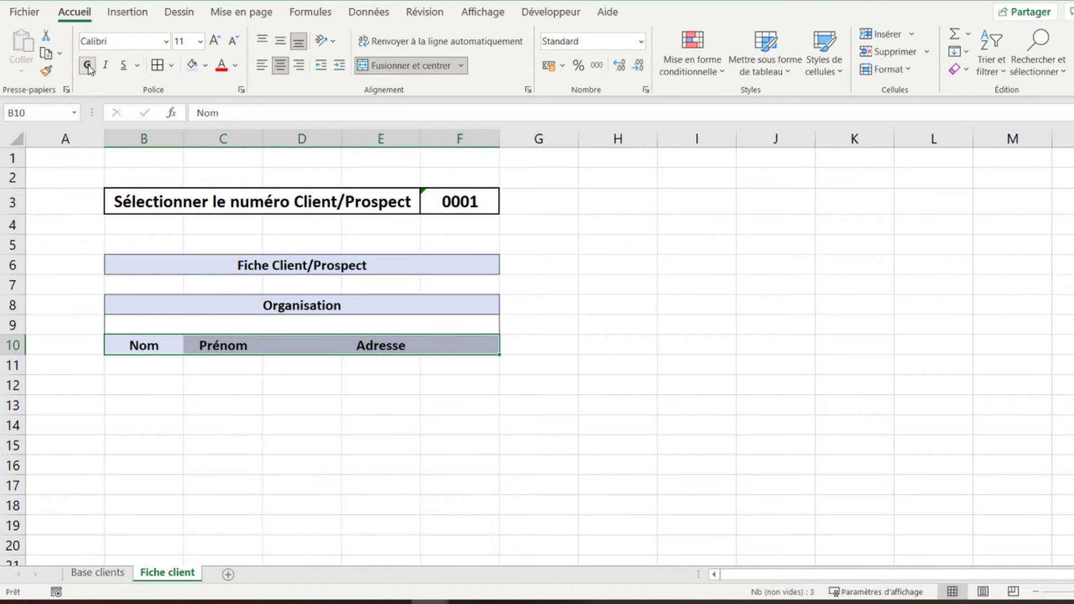
{"action": "left_click", "coordinate": [192, 343]}
- Add borders to the entry cells B11, C11 and merged D11:F11
{"action": "left_click", "coordinate": [139, 363]}
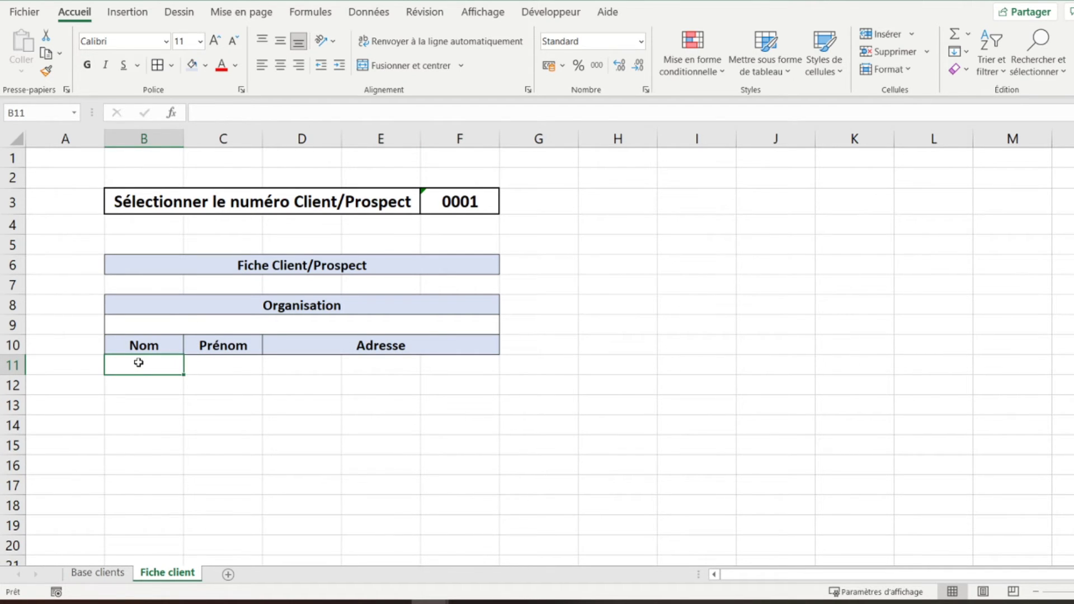
{"action": "key", "text": "Tab"}
{"action": "left_click", "coordinate": [158, 66]}
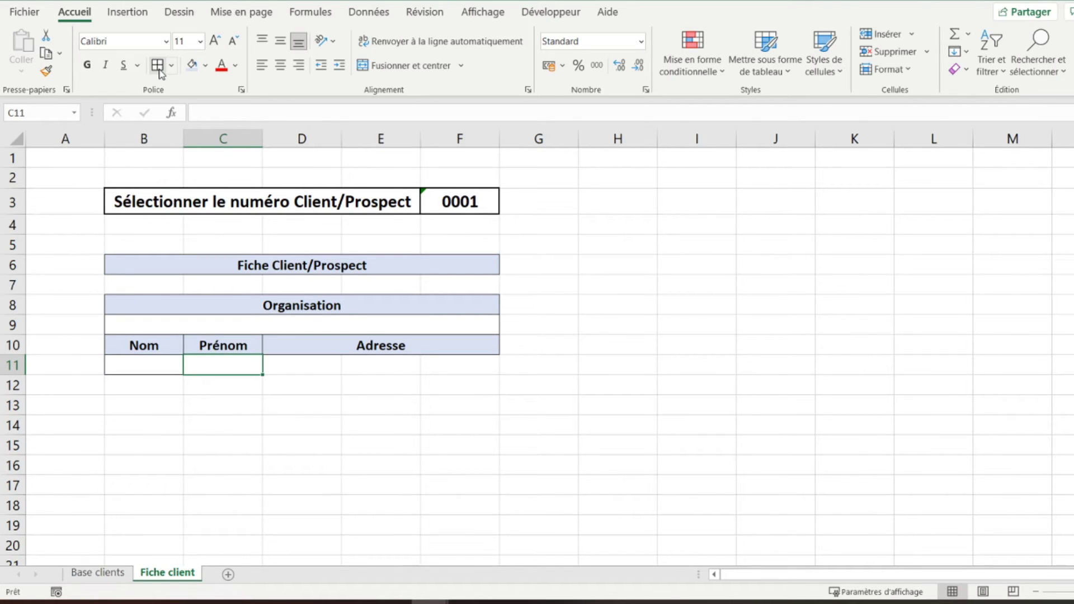
{"action": "key", "text": "Tab"}
{"action": "key", "text": "shift+Right"}
{"action": "key", "text": "shift+Right"}
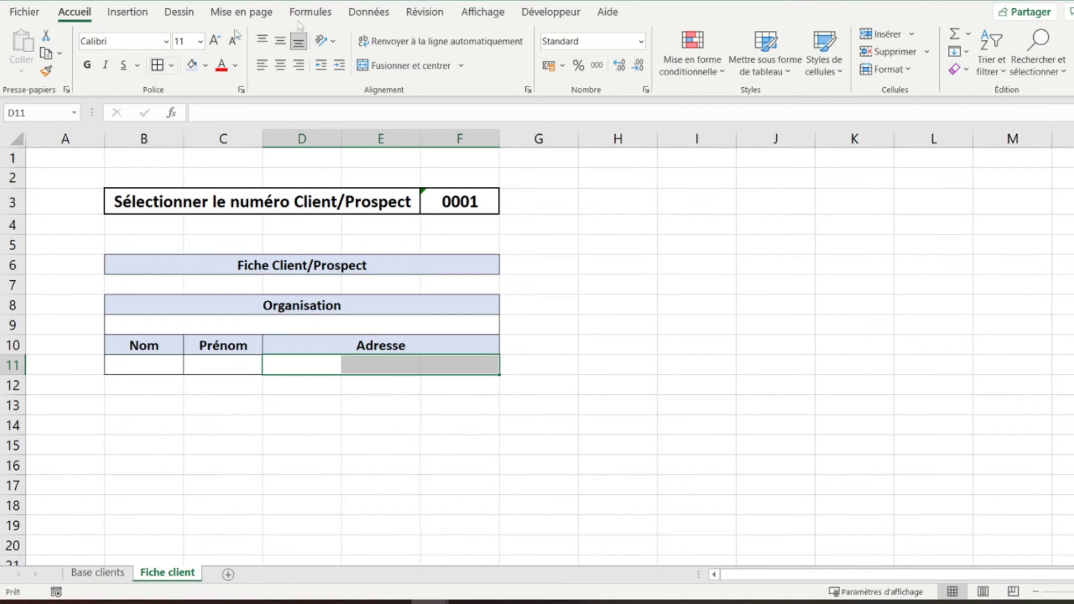
{"action": "left_click", "coordinate": [396, 66]}
{"action": "left_click", "coordinate": [157, 65]}
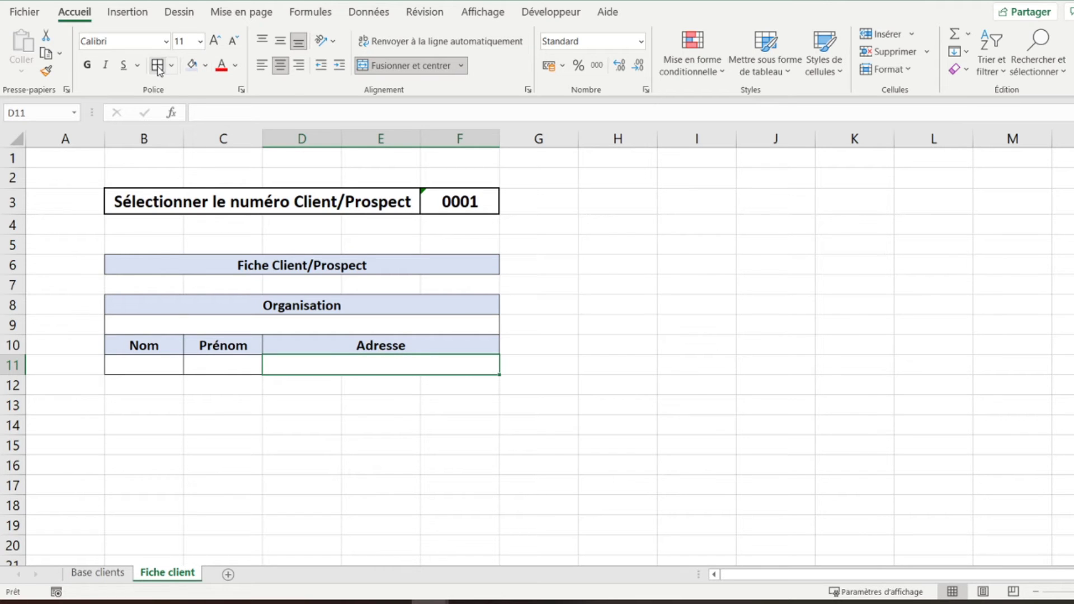
{"action": "left_click", "coordinate": [156, 386]}
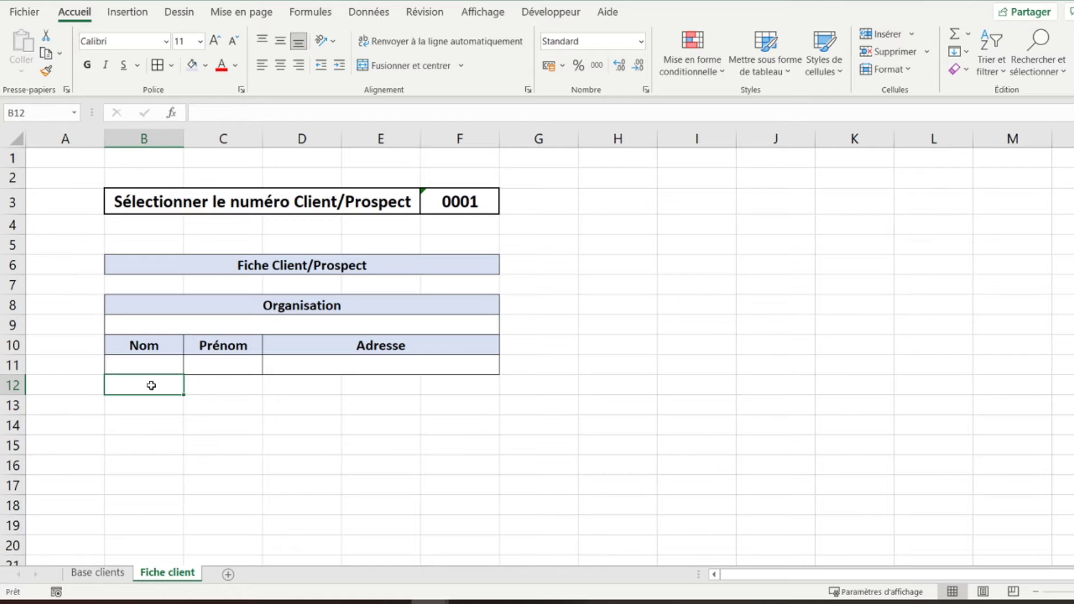
- Enter the labels 'Téléphone fixe' in B12 and 'Portable' in B13
{"action": "type", "text": "Télép"}
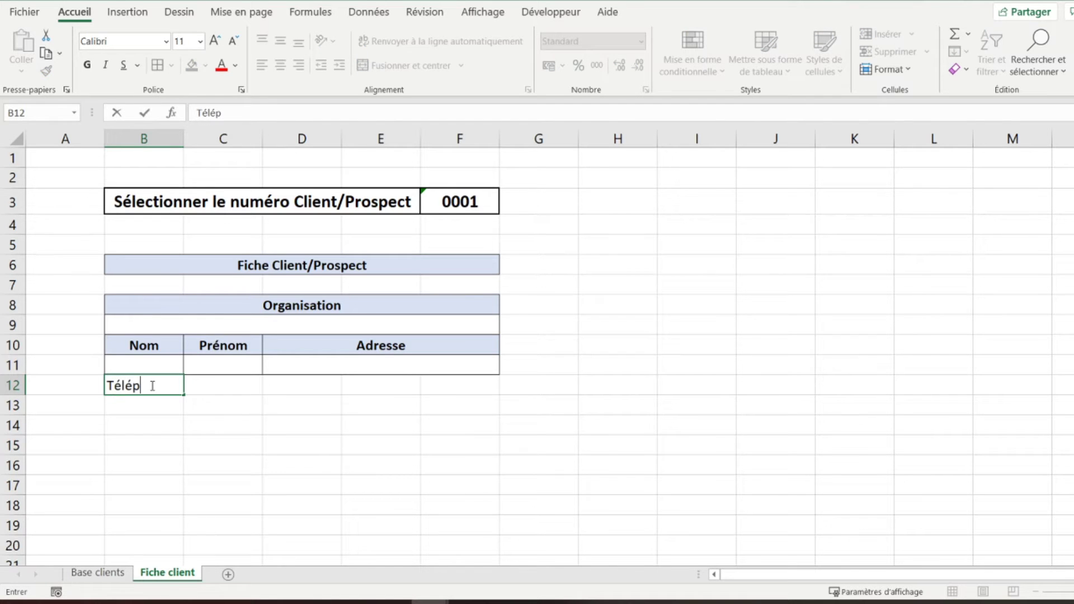
{"action": "type", "text": "hone fixe"}
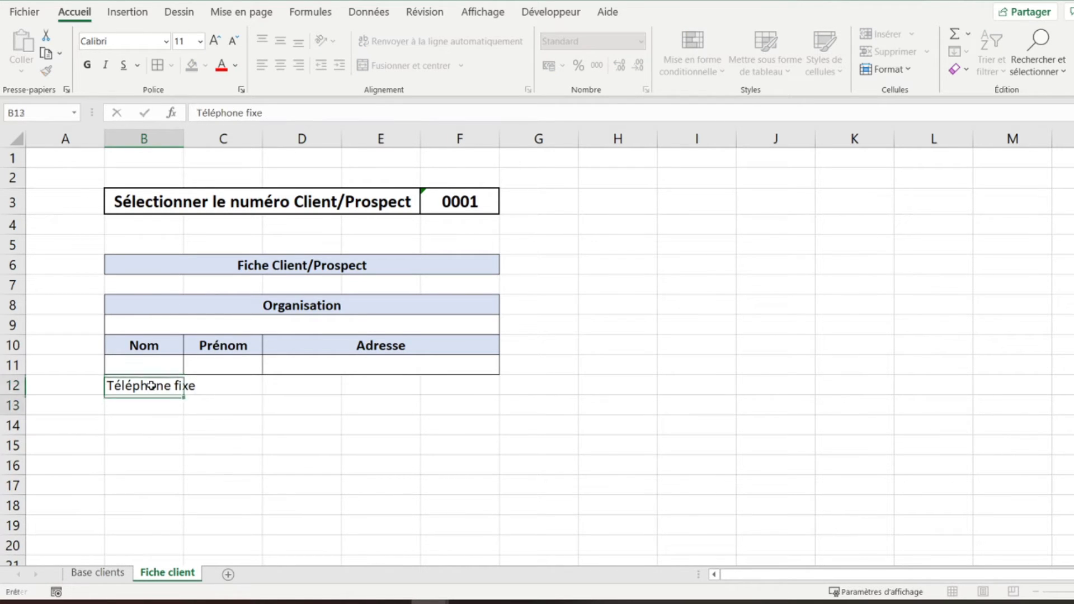
{"action": "key", "text": "Return"}
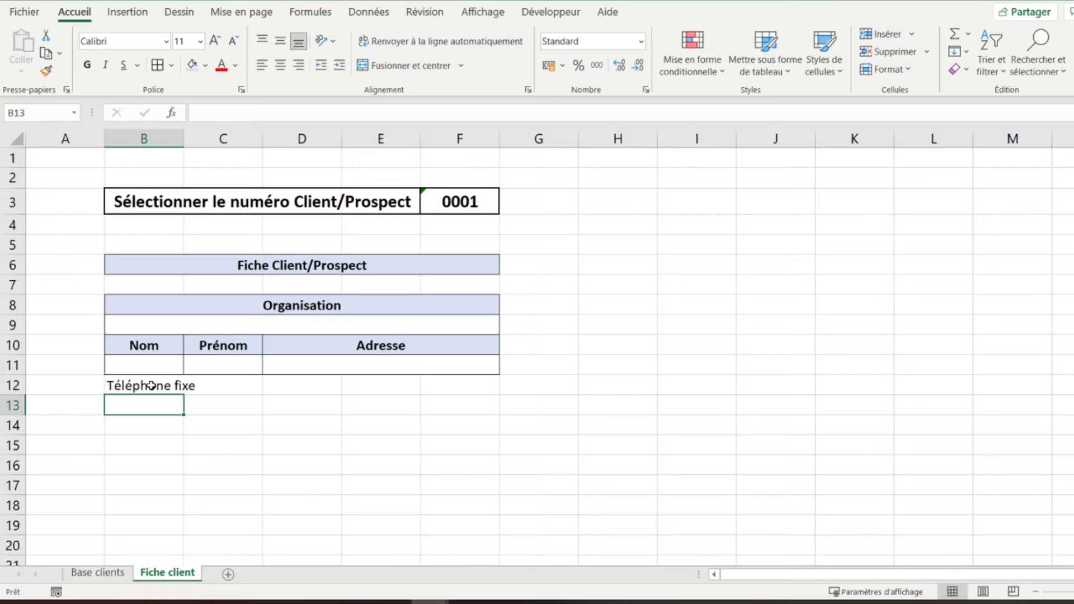
{"action": "type", "text": "Portable"}
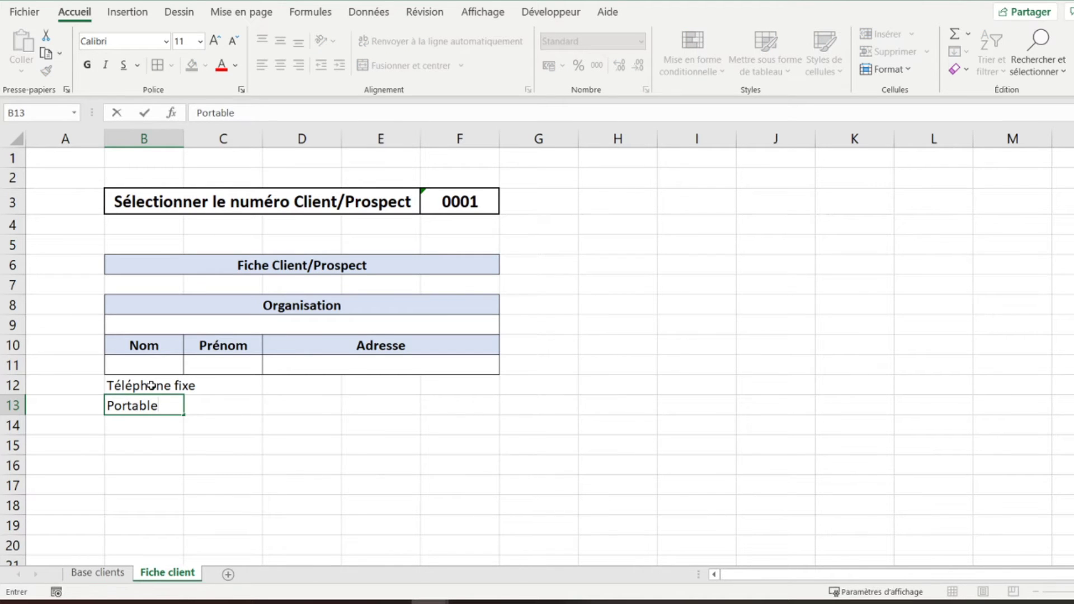
{"action": "left_click", "coordinate": [151, 386]}
- Merge and centre both labels across columns B–C, bold them, with border and light-blue fill
{"action": "key", "text": "shift+Right"}
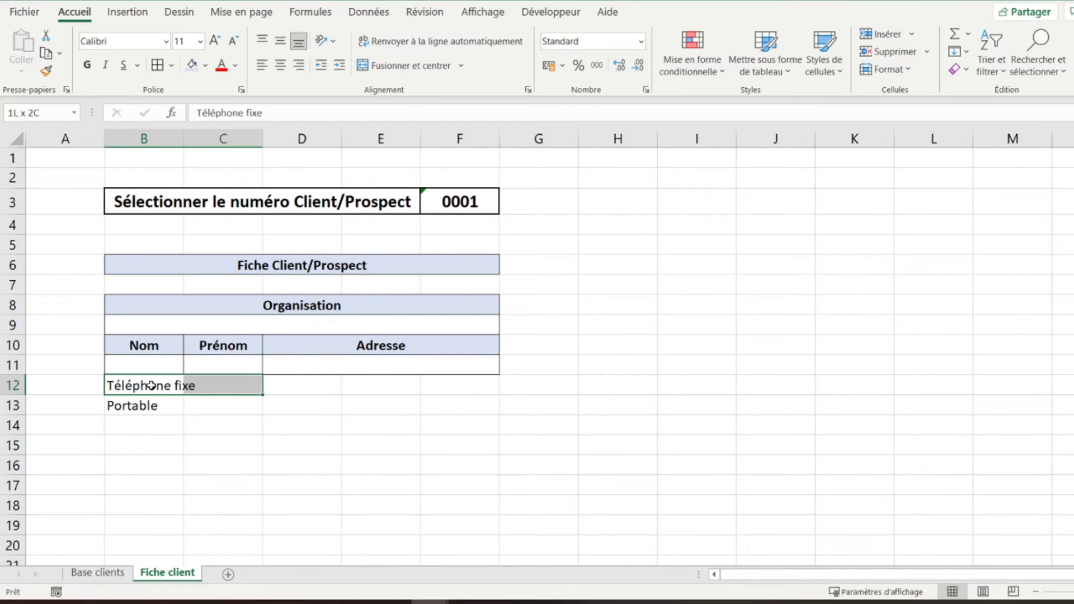
{"action": "left_click", "coordinate": [425, 69]}
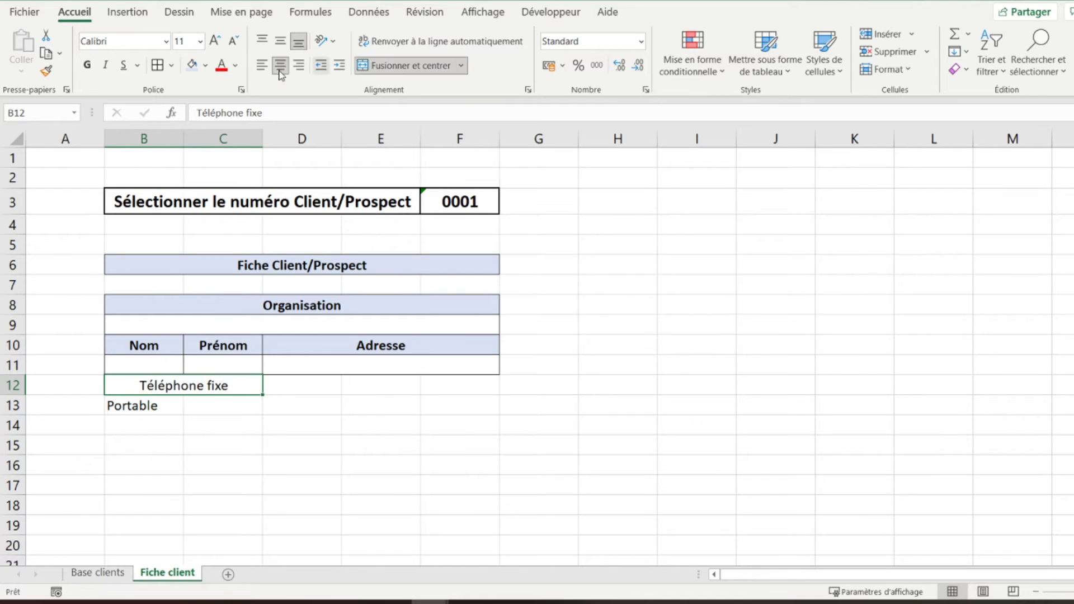
{"action": "left_click", "coordinate": [87, 64]}
{"action": "left_click", "coordinate": [158, 65]}
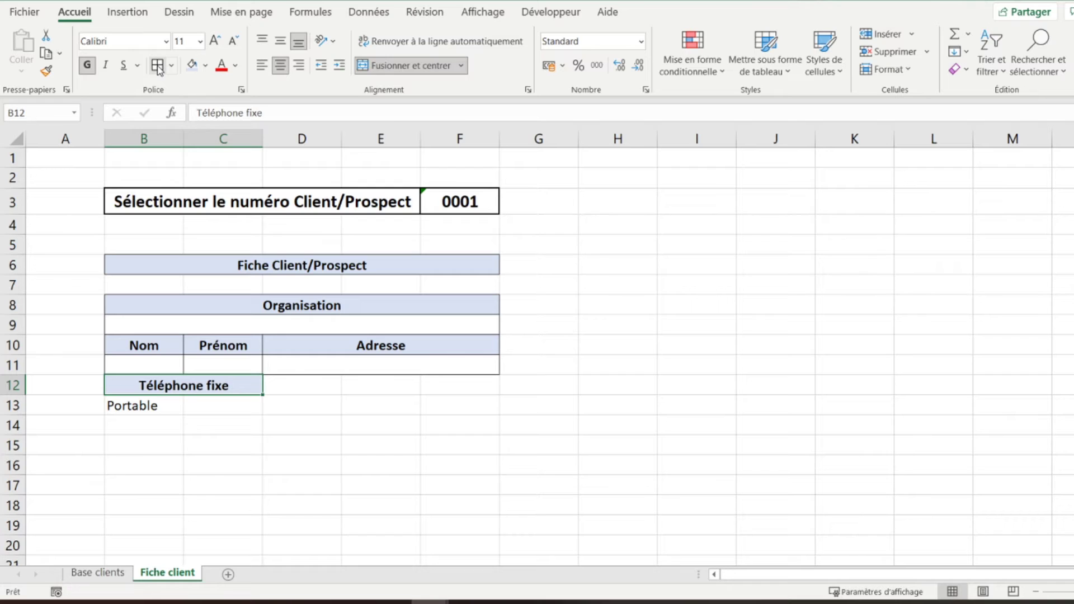
{"action": "key", "text": "Down"}
{"action": "key", "text": "shift+Right"}
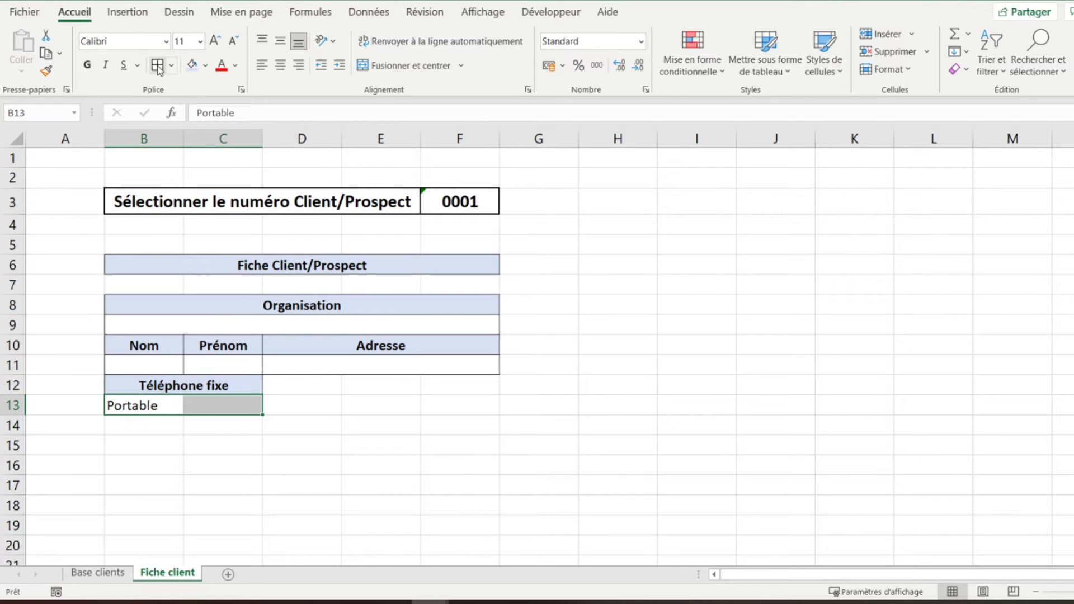
{"action": "left_click", "coordinate": [403, 65]}
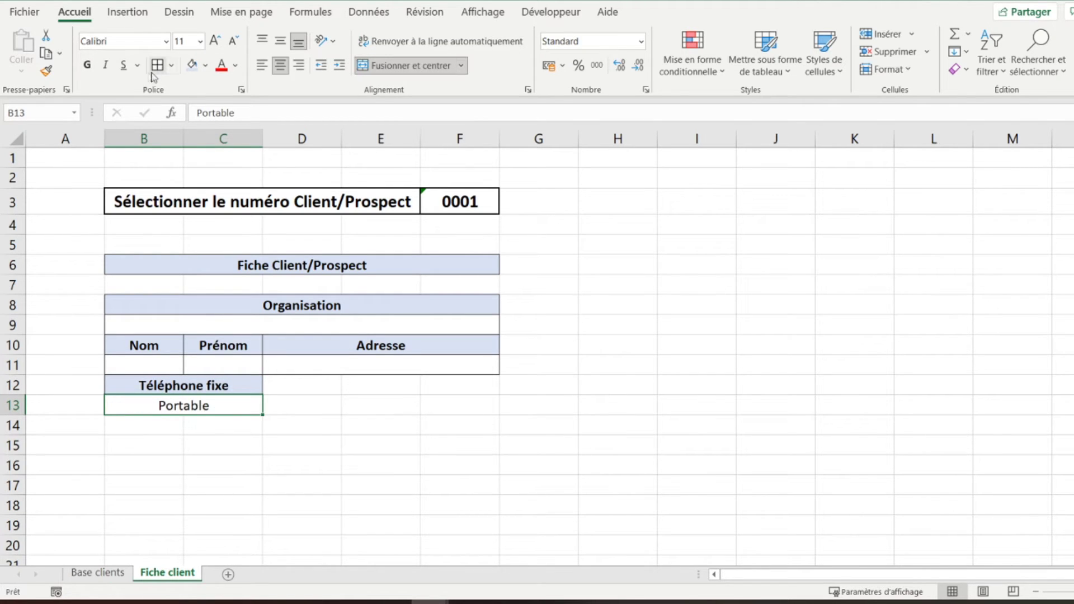
{"action": "left_click", "coordinate": [85, 65]}
{"action": "left_click", "coordinate": [193, 66]}
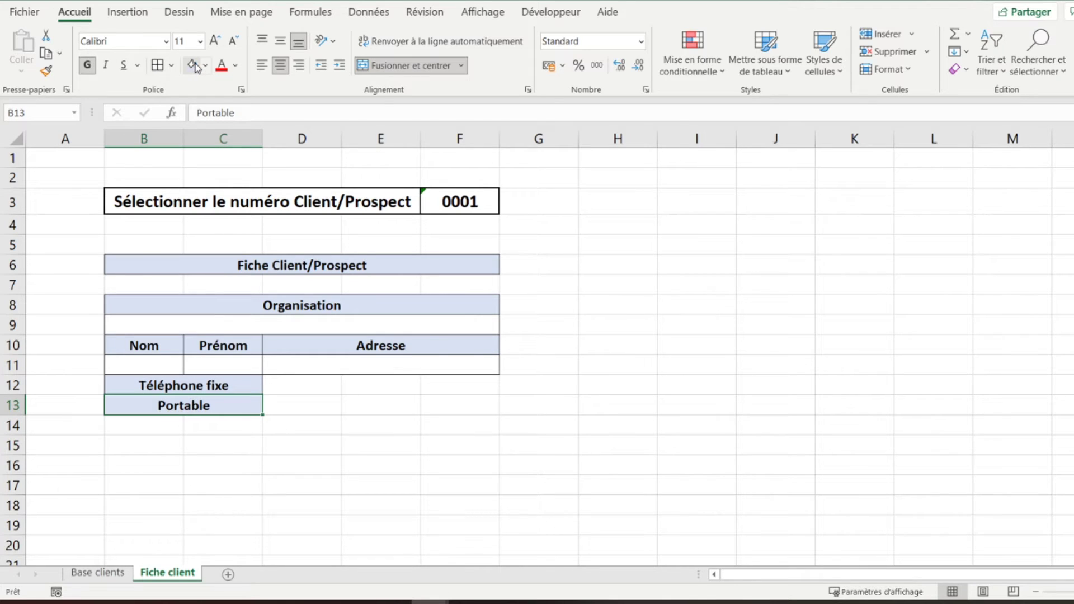
- Merge D12:F12 and D13:F13 into bordered phone entry cells
{"action": "key", "text": "Right"}
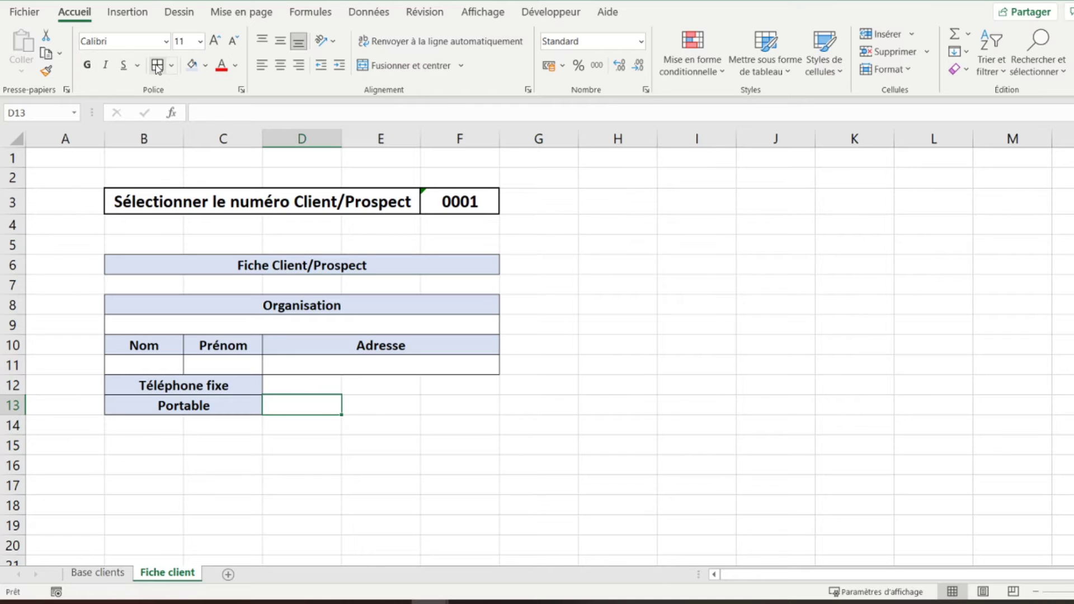
{"action": "key", "text": "shift+Right"}
{"action": "key", "text": "shift+Right"}
{"action": "left_click", "coordinate": [408, 72]}
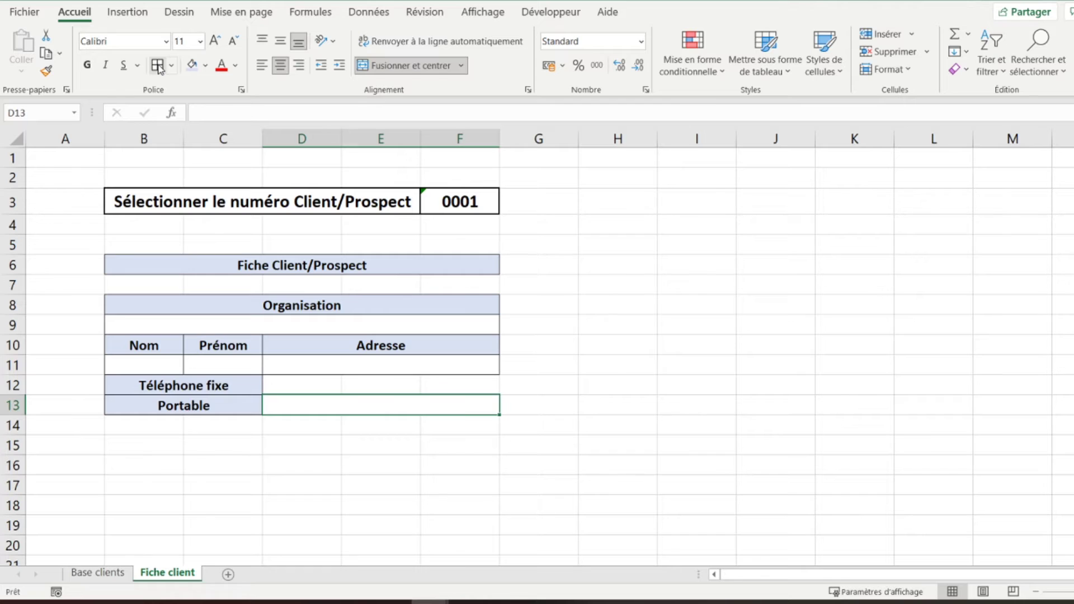
{"action": "key", "text": "Up"}
{"action": "key", "text": "shift+Right"}
{"action": "key", "text": "shift+Right"}
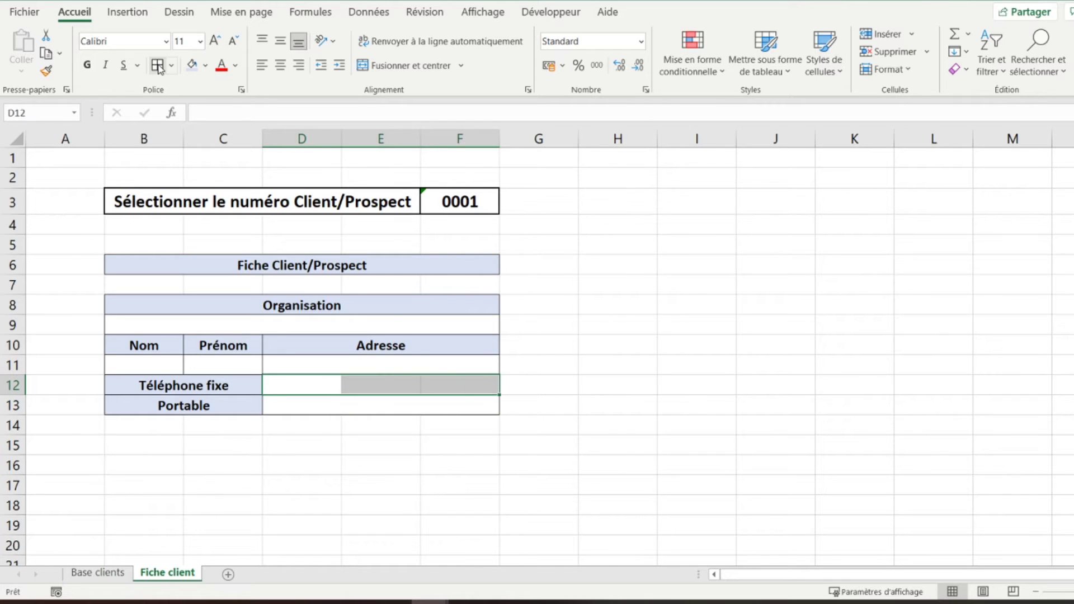
{"action": "left_click", "coordinate": [422, 70]}
{"action": "left_click", "coordinate": [160, 65]}
{"action": "key", "text": "Down"}
{"action": "key", "text": "Down"}
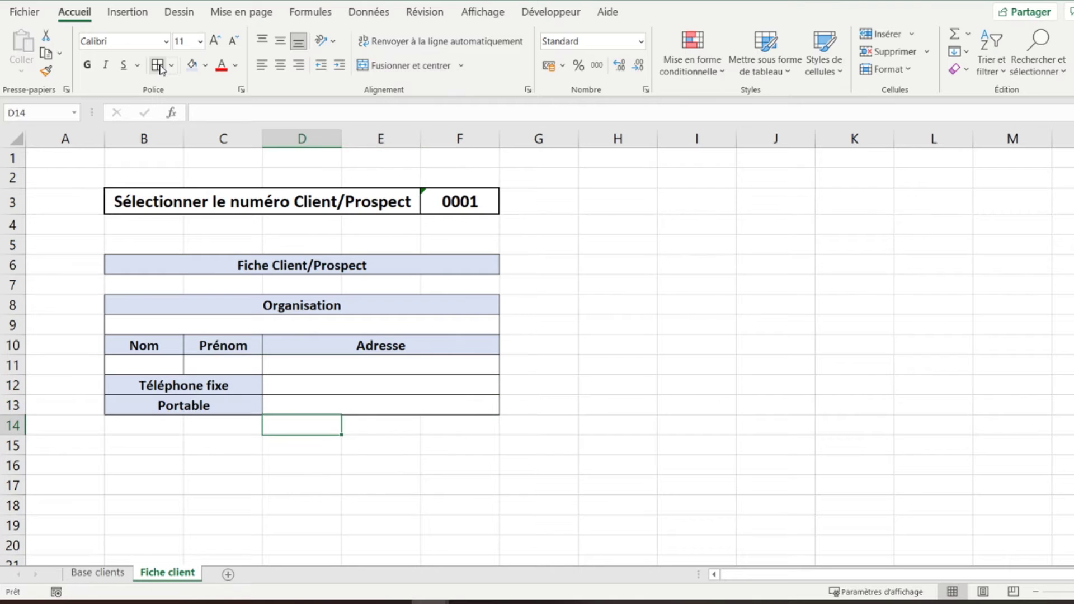
{"action": "key", "text": "Left"}
{"action": "key", "text": "Left"}
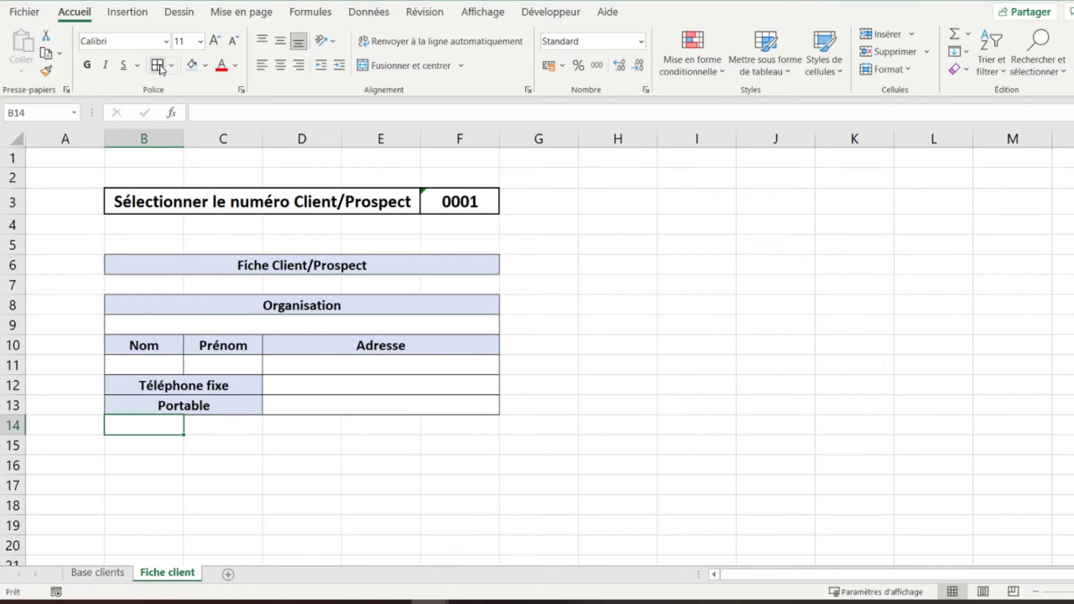
- Enter a bold, centred E-Mail label in cell B14
{"action": "type", "text": "E-MA"}
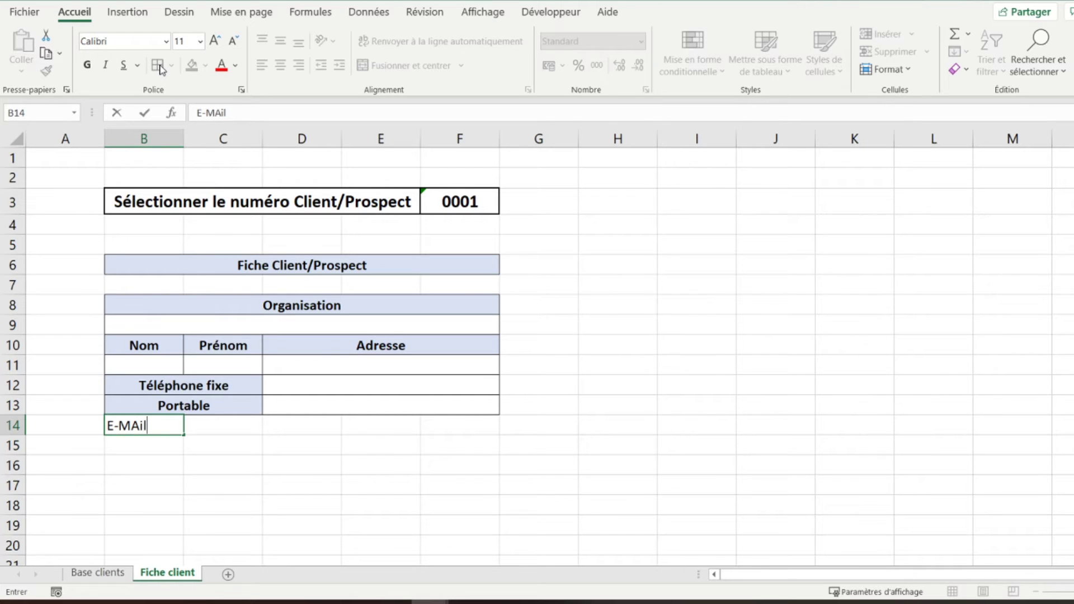
{"action": "type", "text": "il"}
{"action": "key", "text": "Return"}
{"action": "key", "text": "Up"}
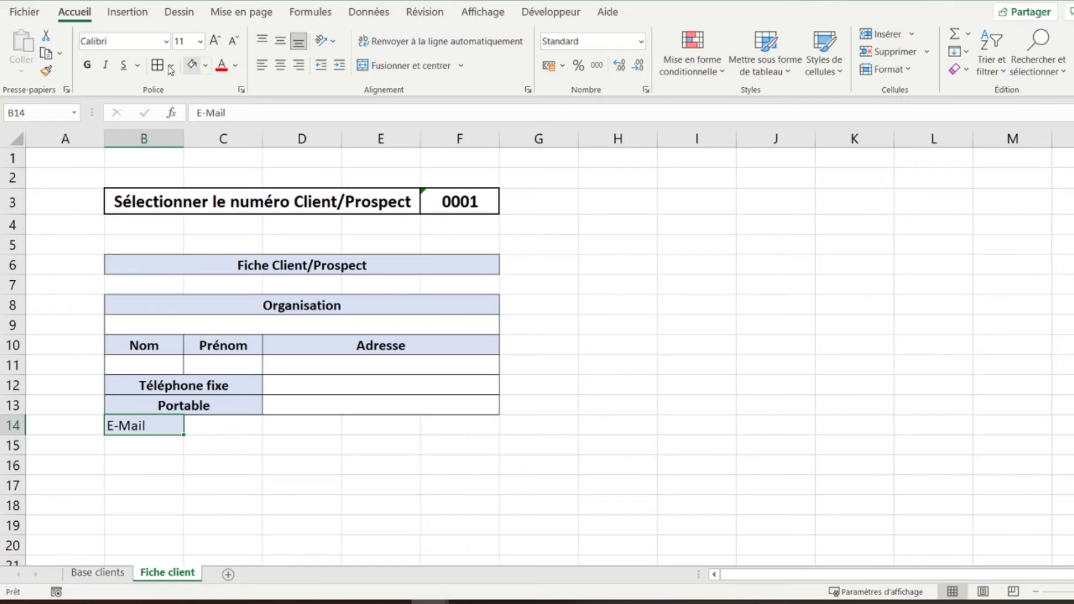
{"action": "left_click", "coordinate": [87, 65]}
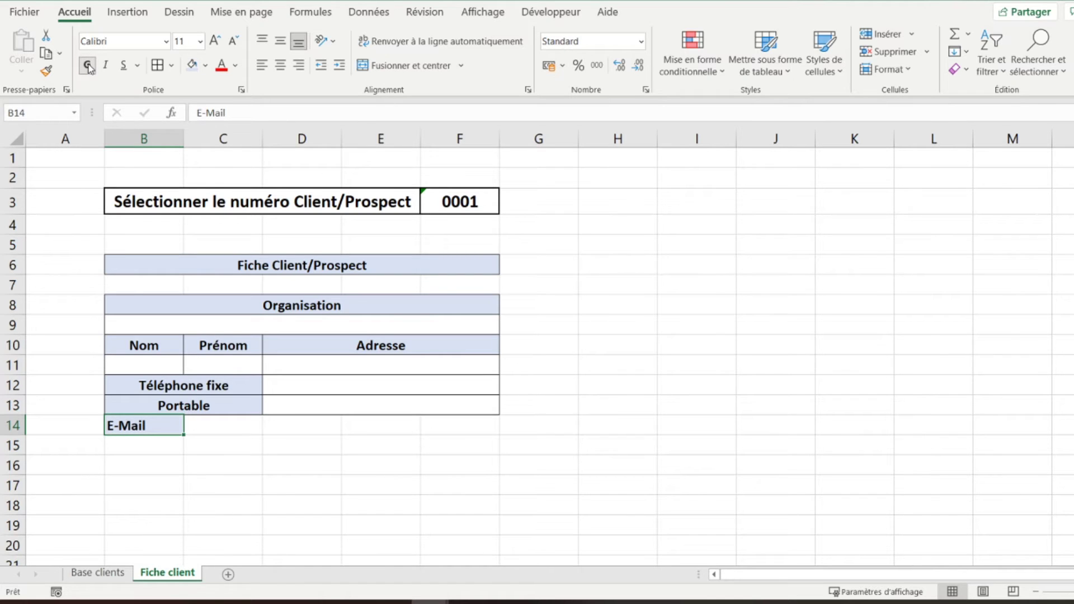
{"action": "left_click", "coordinate": [280, 66]}
- Merge C14:F14 into a single bordered e-mail entry cell
{"action": "key", "text": "Right"}
{"action": "key", "text": "shift+Right"}
{"action": "key", "text": "shift+Right"}
{"action": "key", "text": "shift+Right"}
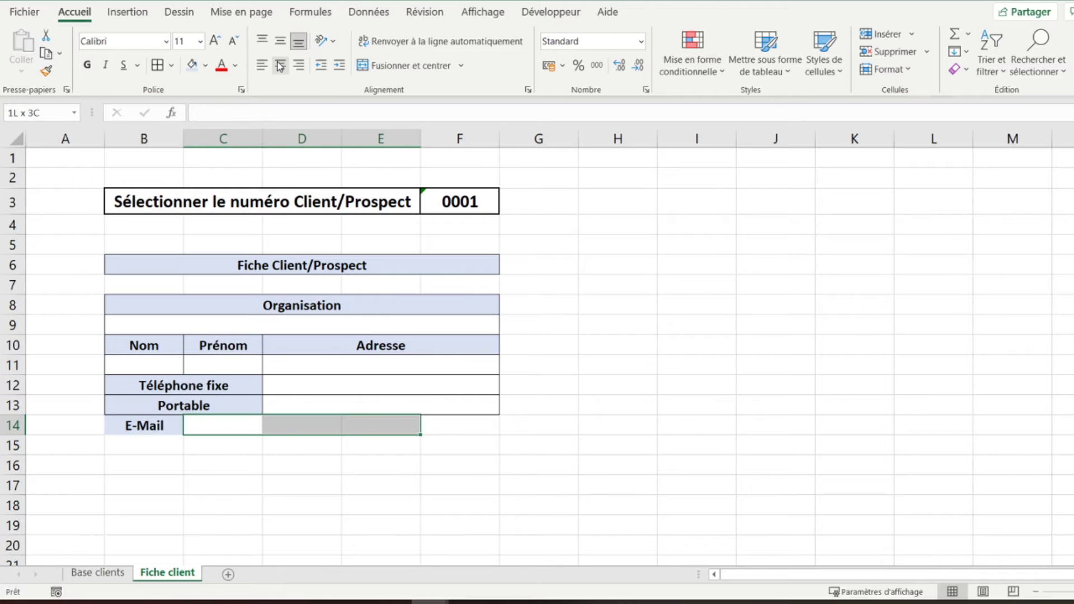
{"action": "left_click", "coordinate": [386, 65]}
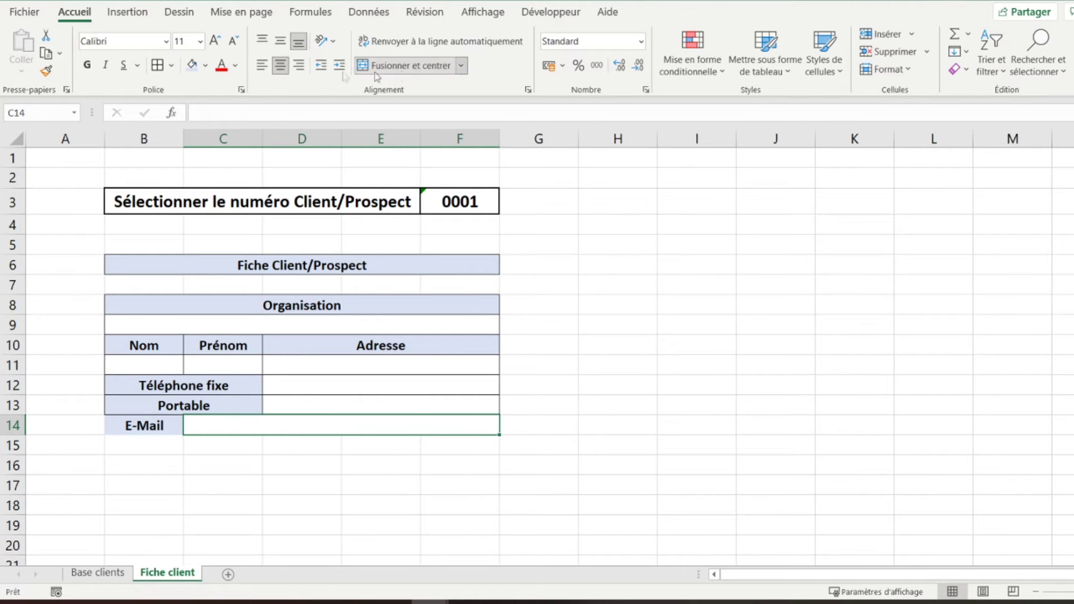
{"action": "left_click", "coordinate": [162, 68]}
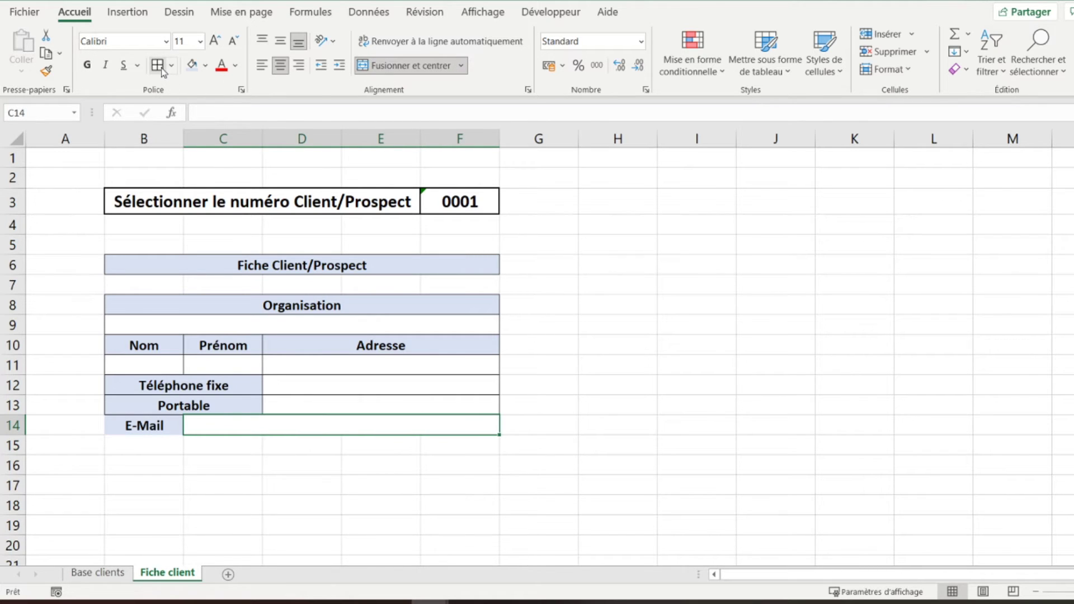
- Type the label 'Remrques' in cell B15
{"action": "key", "text": "Down"}
{"action": "key", "text": "Left"}
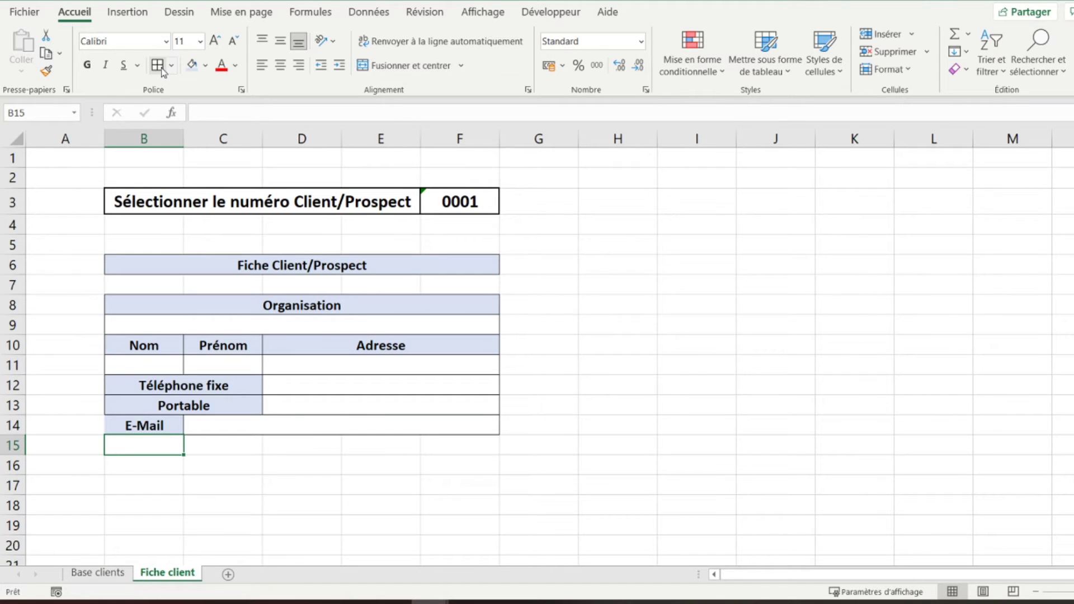
{"action": "type", "text": "Remrques"}
{"action": "key", "text": "Up"}
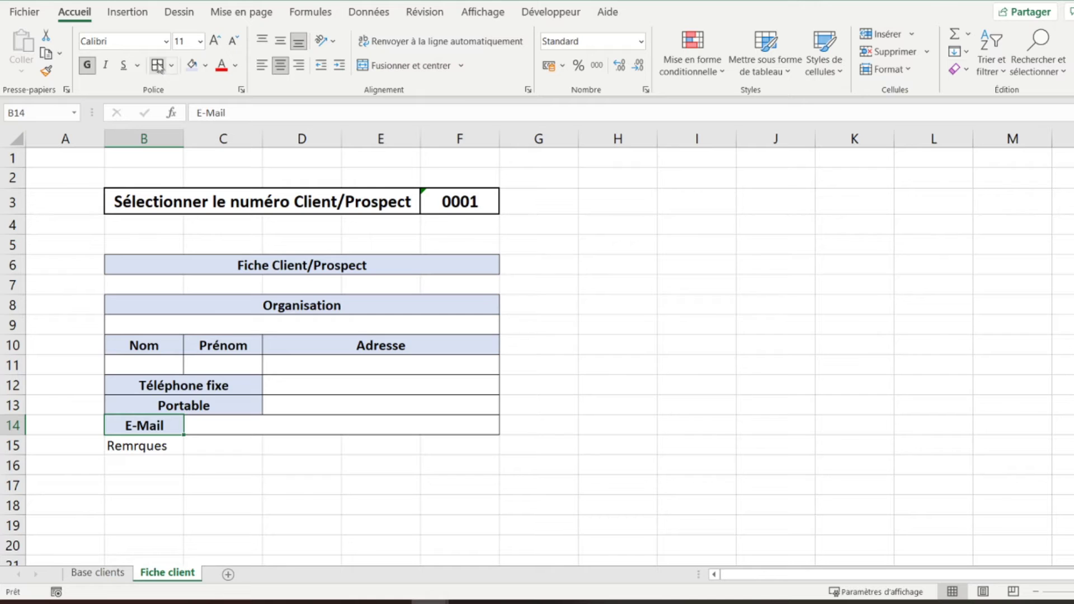
- Merge B15:B16, centre it vertically, and correct the label to 'Remarques'
{"action": "key", "text": "Down"}
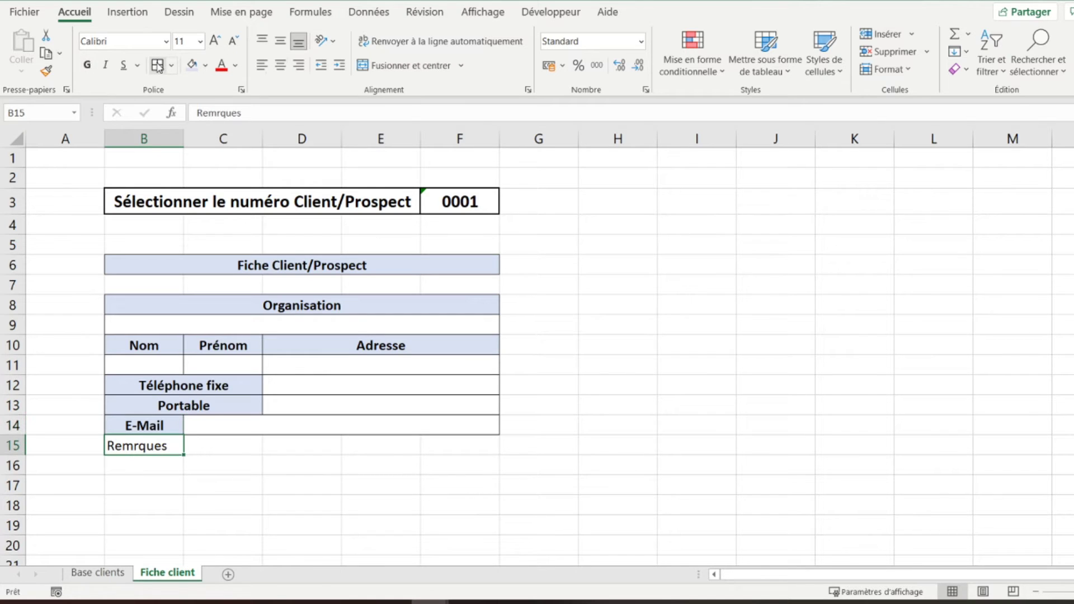
{"action": "key", "text": "shift+Down"}
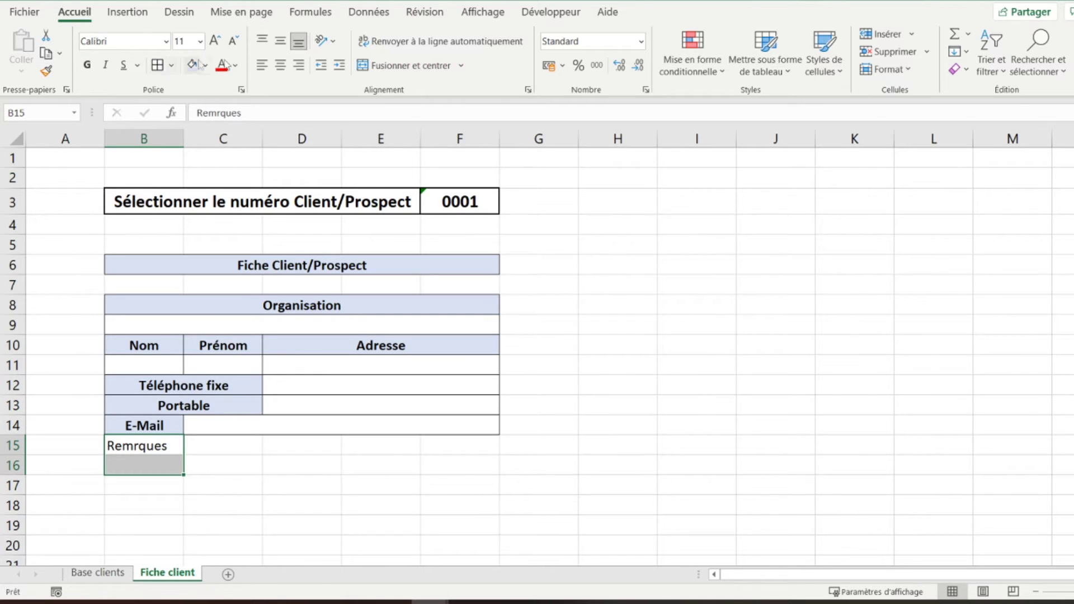
{"action": "left_click", "coordinate": [388, 69]}
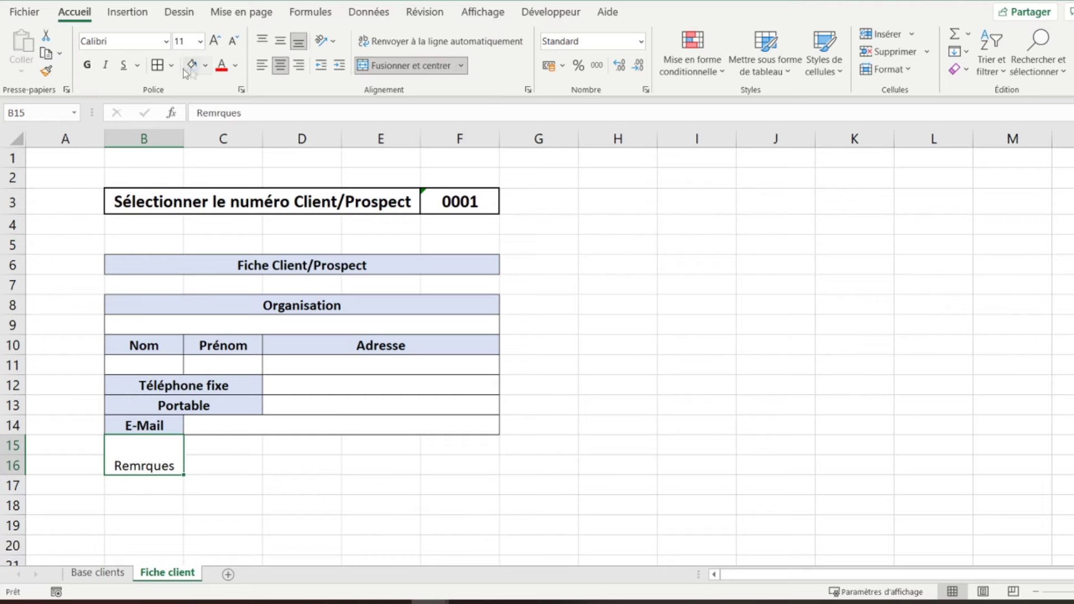
{"action": "left_click", "coordinate": [282, 45]}
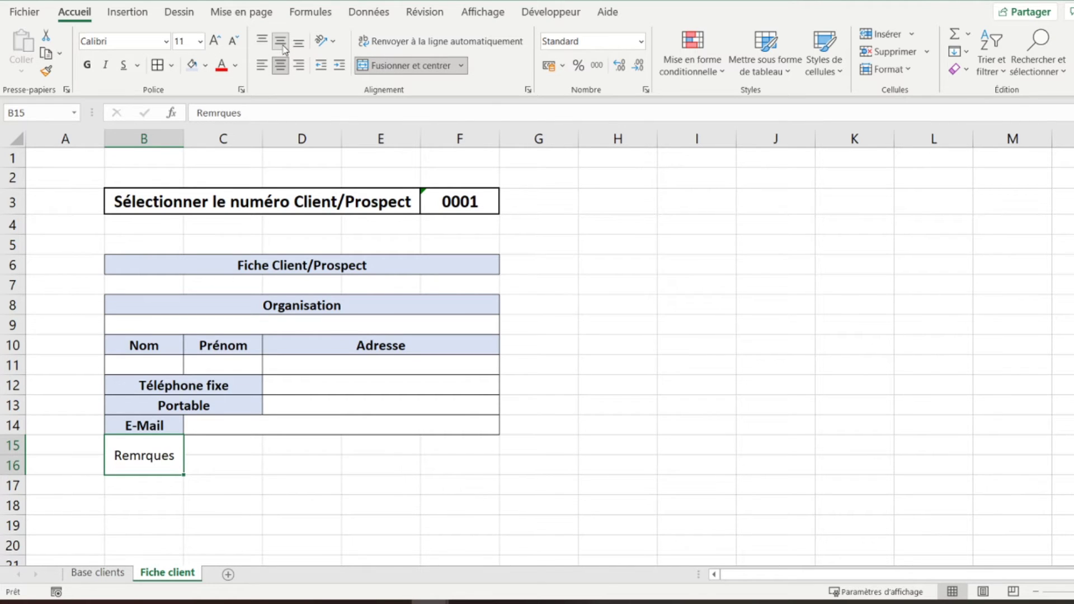
{"action": "left_click", "coordinate": [216, 113]}
{"action": "type", "text": "a"}
{"action": "key", "text": "Return"}
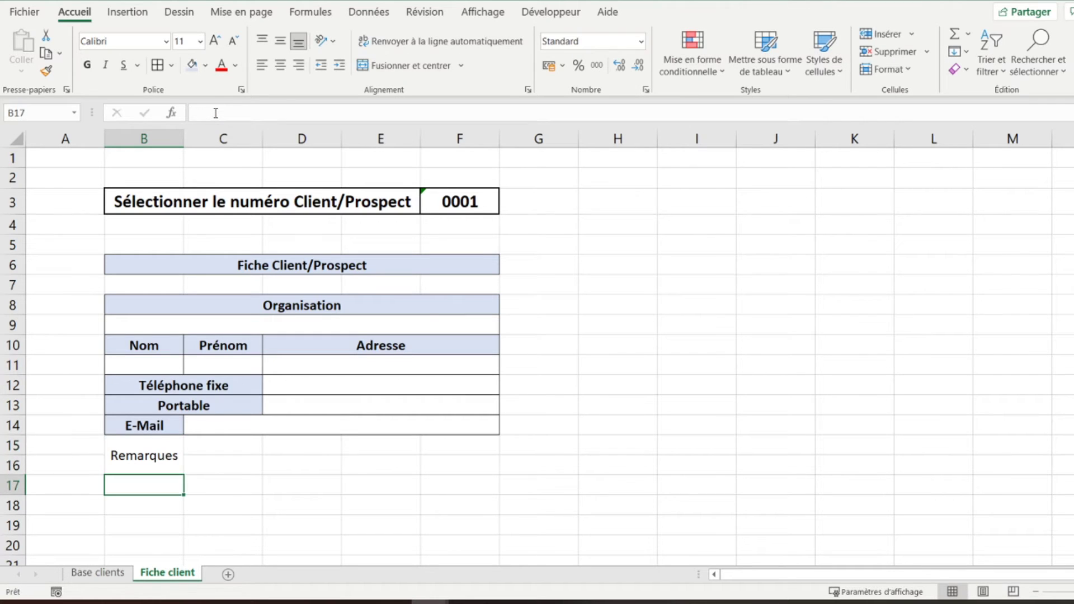
- Merge C15:F16 into a single remarks area
{"action": "key", "text": "Up"}
{"action": "key", "text": "Right"}
{"action": "key", "text": "Up"}
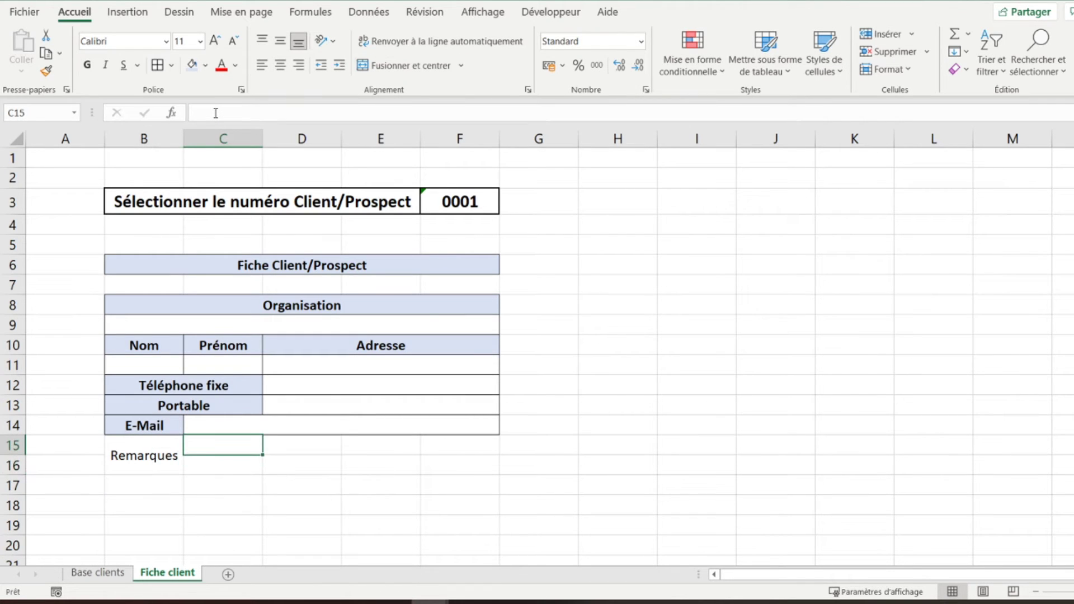
{"action": "key", "text": "shift+Right"}
{"action": "key", "text": "shift+Right"}
{"action": "key", "text": "shift+Right"}
{"action": "key", "text": "shift+Down"}
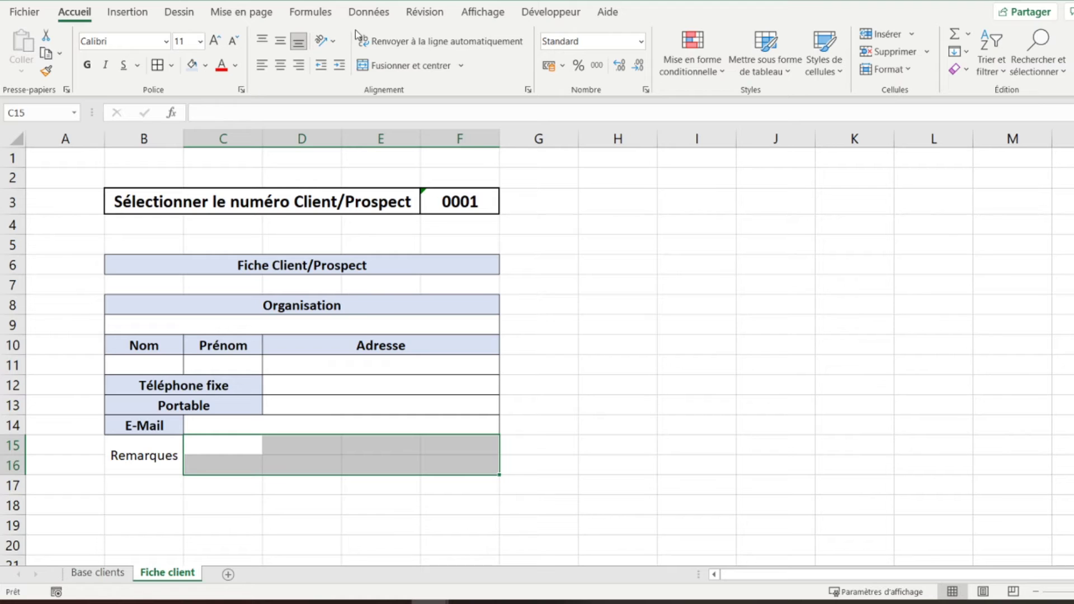
{"action": "left_click", "coordinate": [395, 66]}
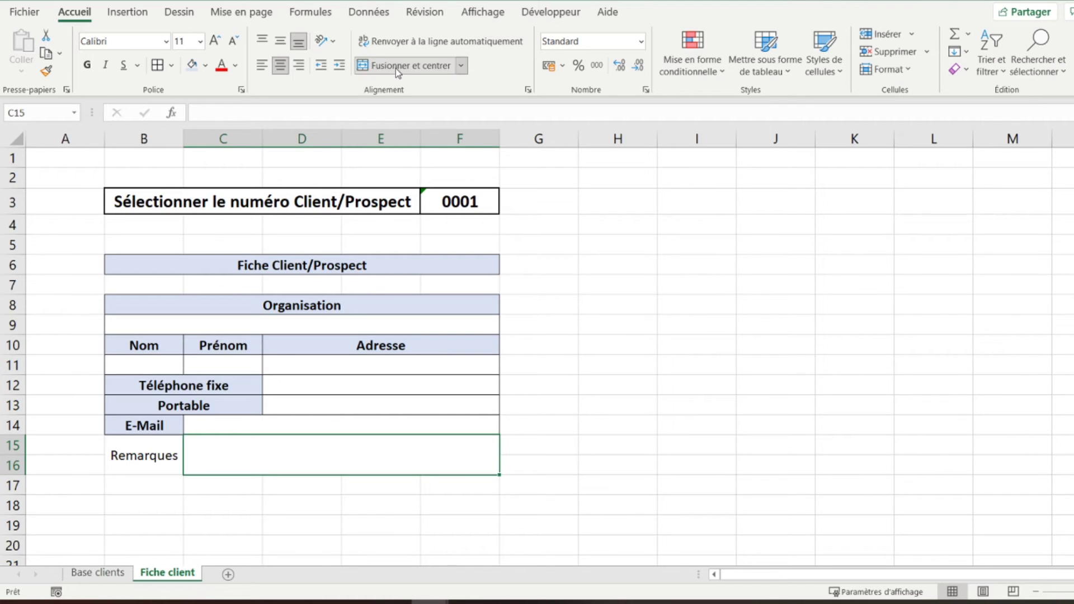
- Make the Remarques label light blue and bold, and border the remarks area
{"action": "left_click", "coordinate": [149, 452]}
{"action": "left_click", "coordinate": [192, 65]}
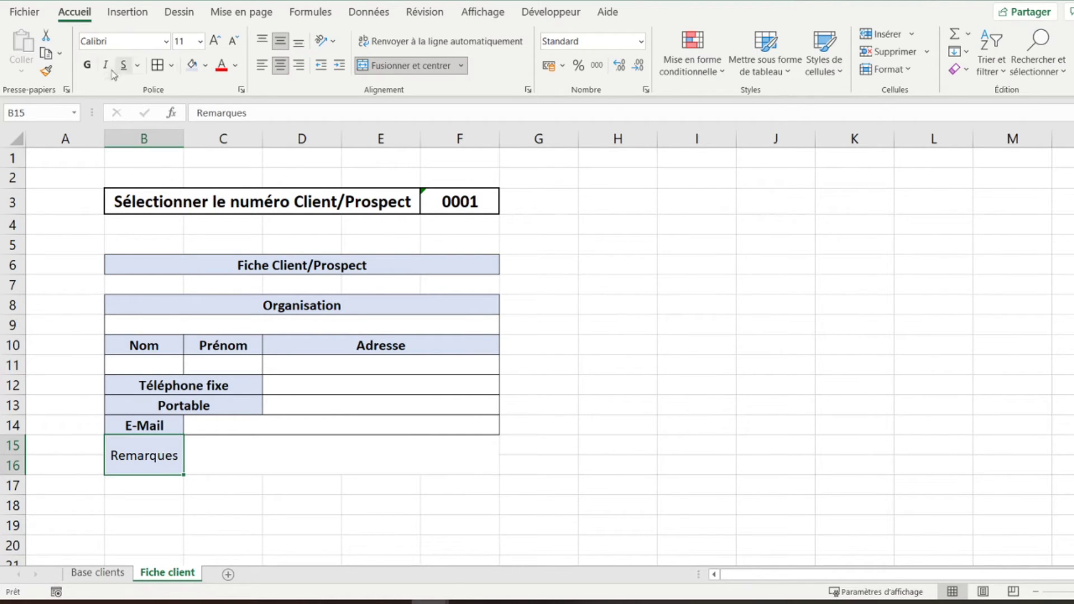
{"action": "left_click", "coordinate": [87, 65]}
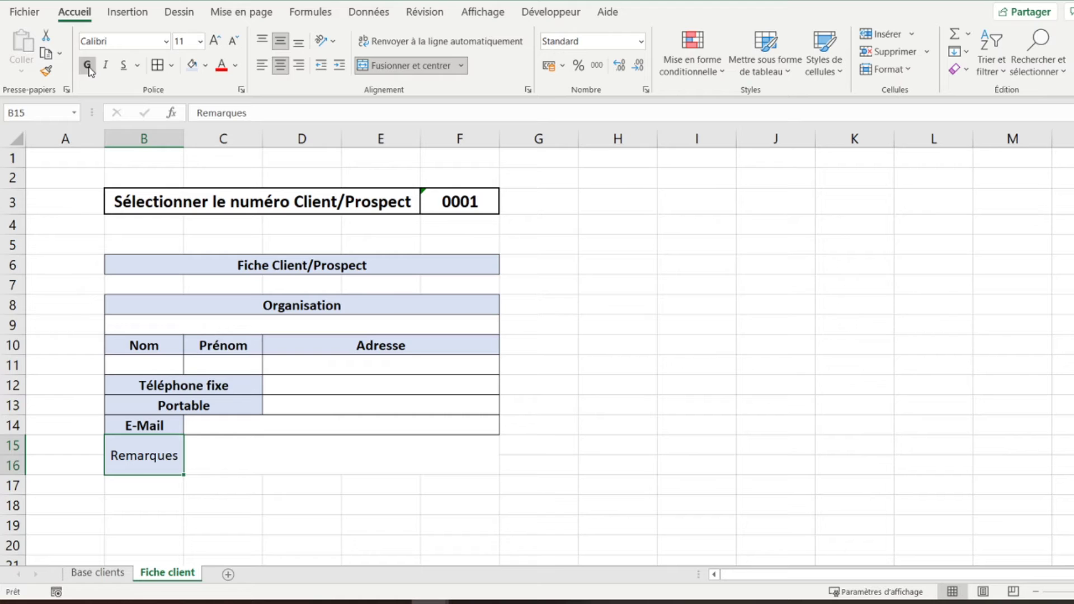
{"action": "key", "text": "Right"}
{"action": "left_click", "coordinate": [156, 71]}
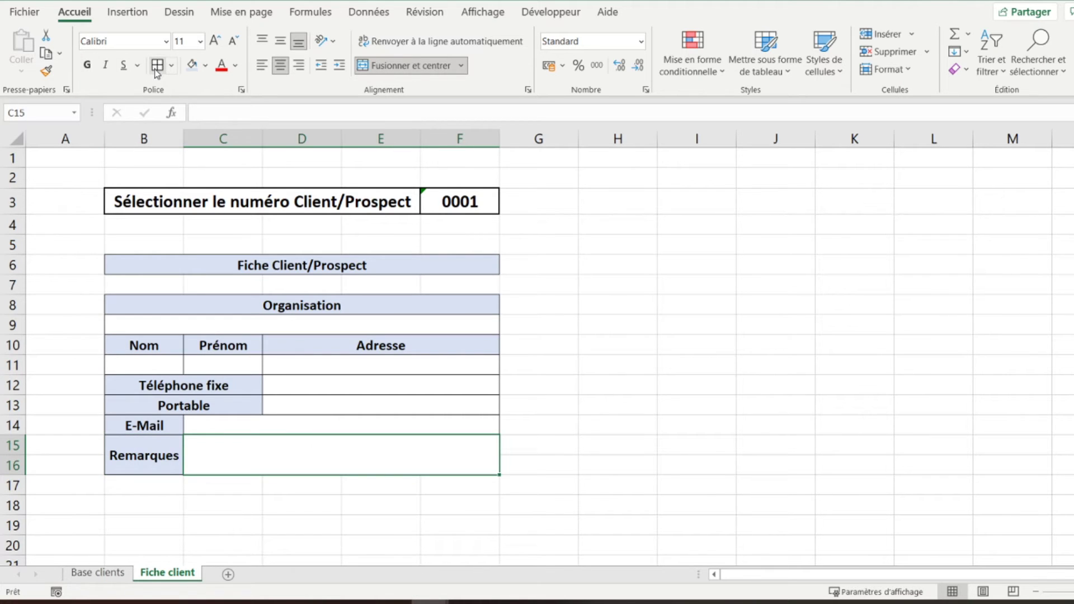
{"action": "key", "text": "Down"}
{"action": "key", "text": "Left"}
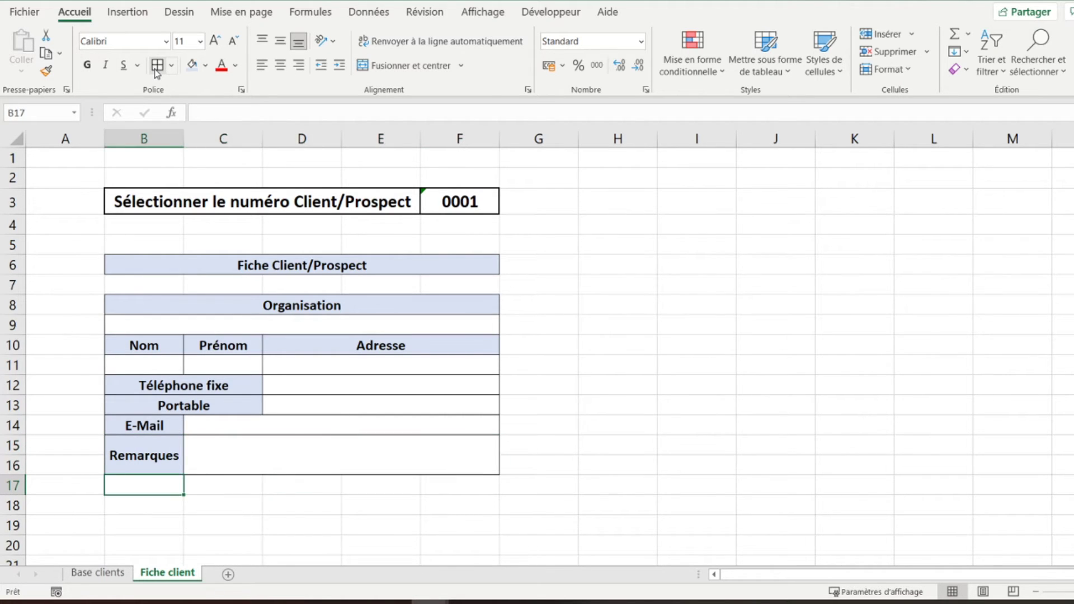
- Enter 'Date du 1er contact' in B17, merged and centred across B17:D17 with light-blue fill
{"action": "type", "text": "Dat"}
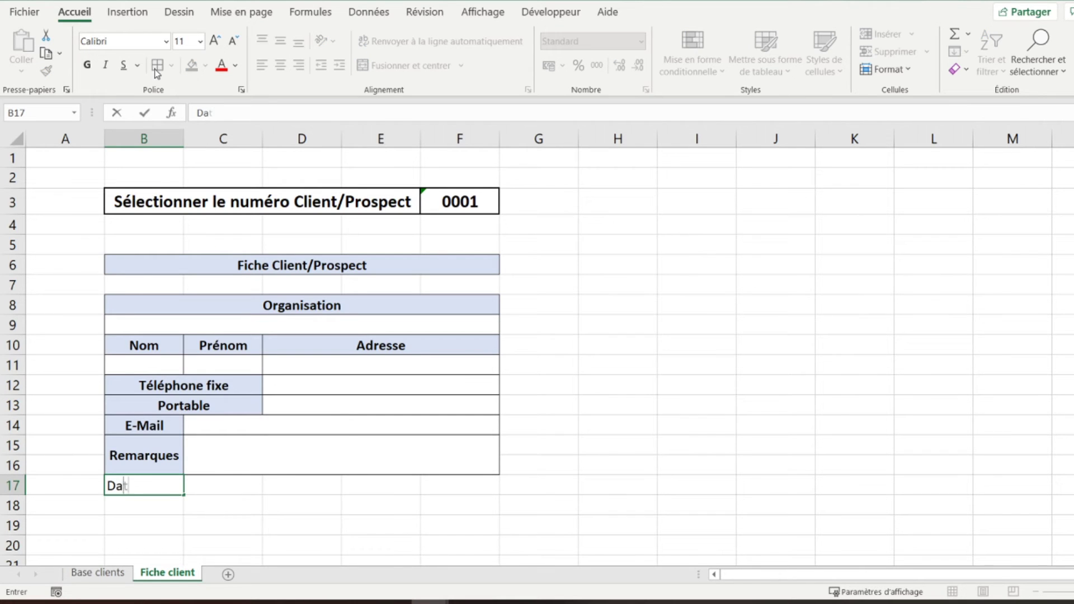
{"action": "type", "text": "e du 1er contact"}
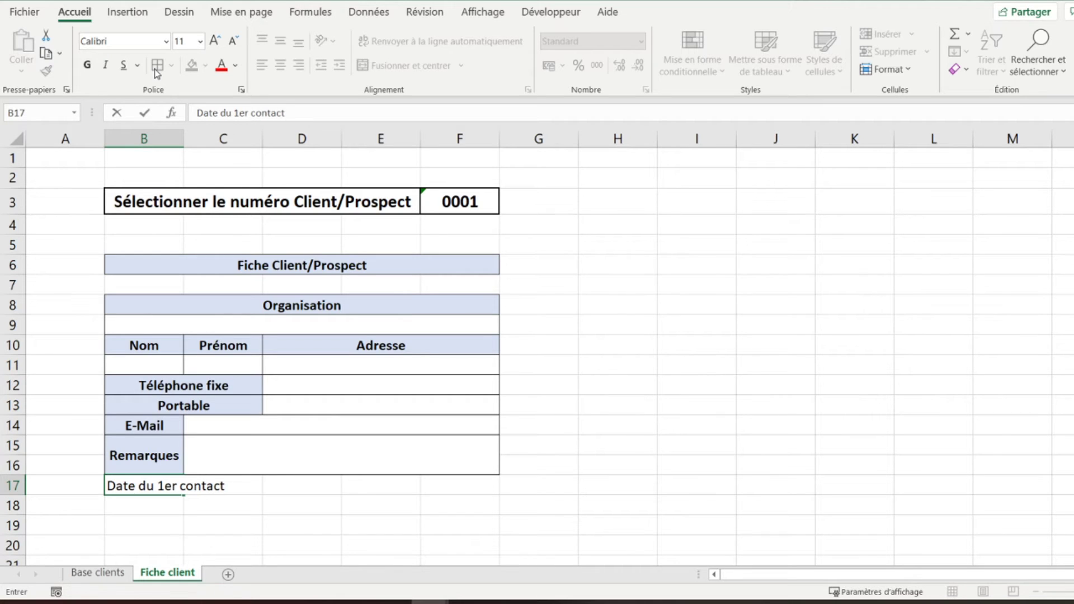
{"action": "key", "text": "Return"}
{"action": "key", "text": "Up"}
{"action": "key", "text": "shift+Right"}
{"action": "key", "text": "shift+Right"}
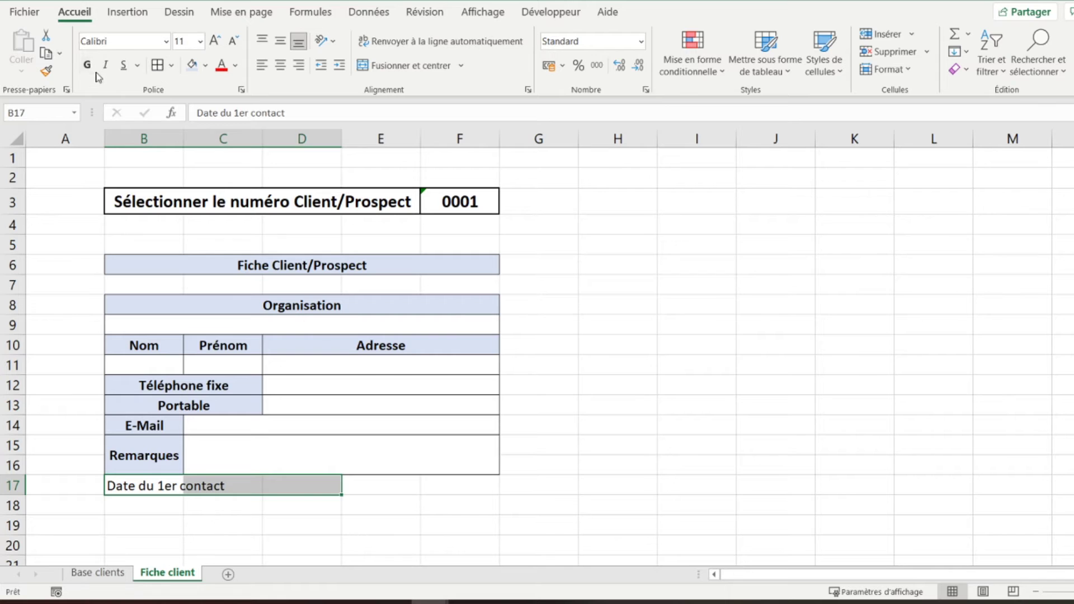
{"action": "left_click", "coordinate": [375, 65]}
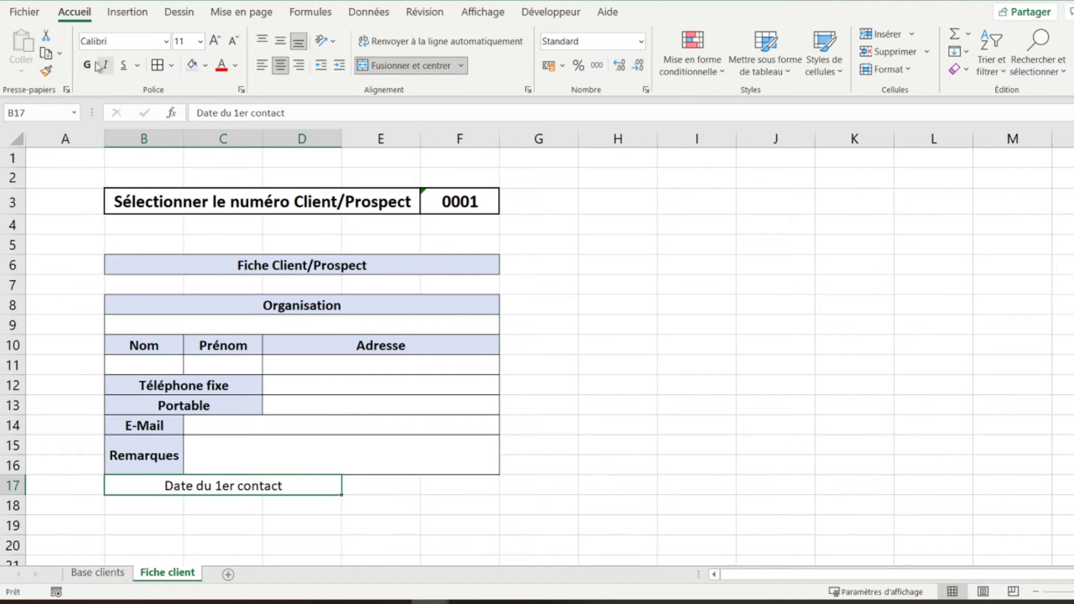
{"action": "left_click", "coordinate": [192, 66]}
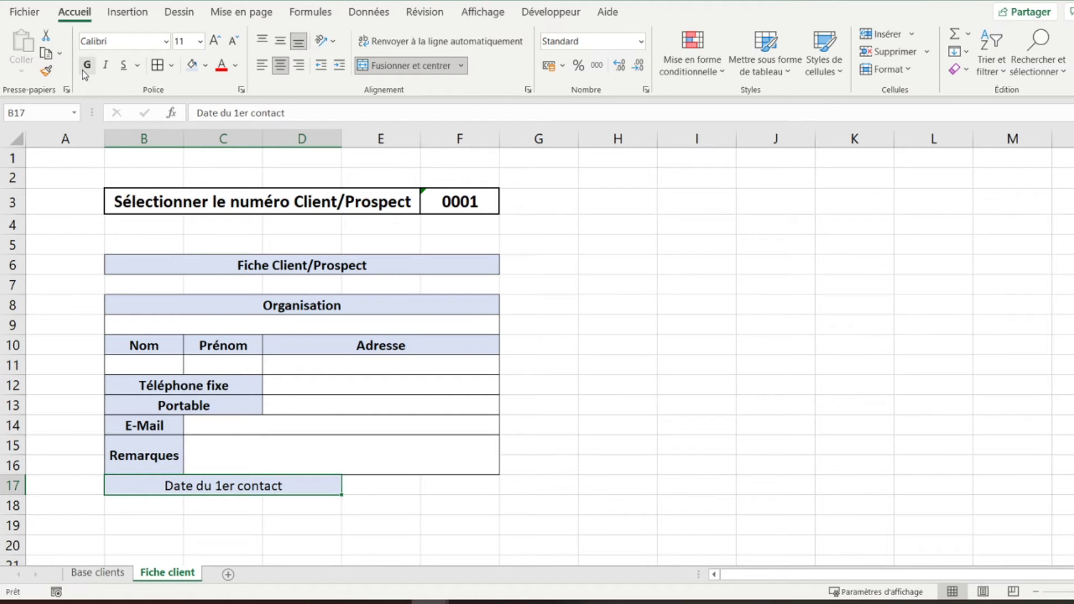
- Merge E17:F17 into a single date entry cell, then move to B18
{"action": "key", "text": "Right"}
{"action": "key", "text": "shift+Right"}
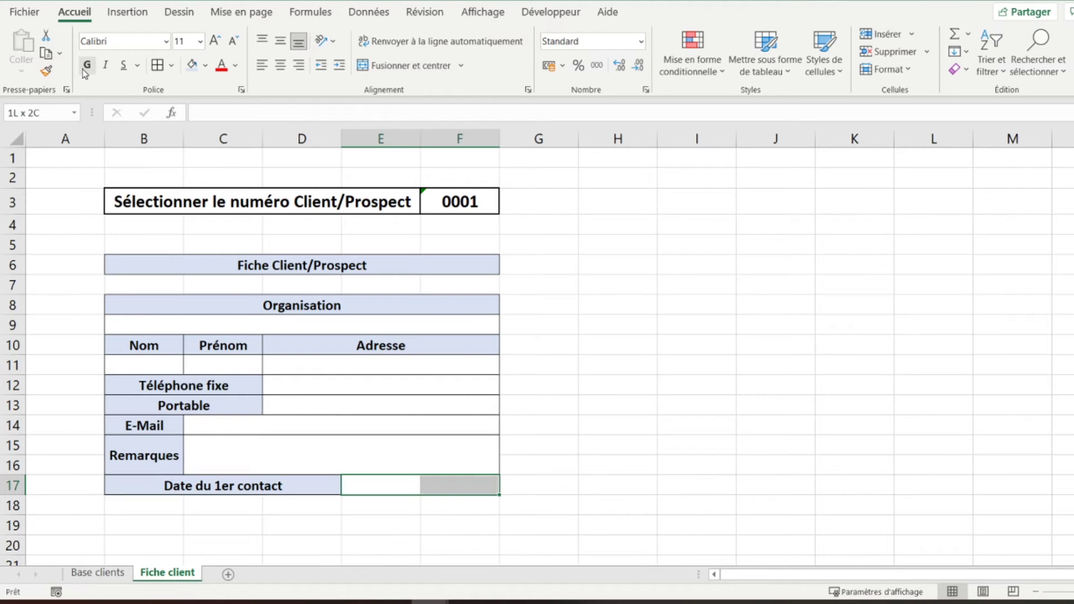
{"action": "left_click", "coordinate": [424, 66]}
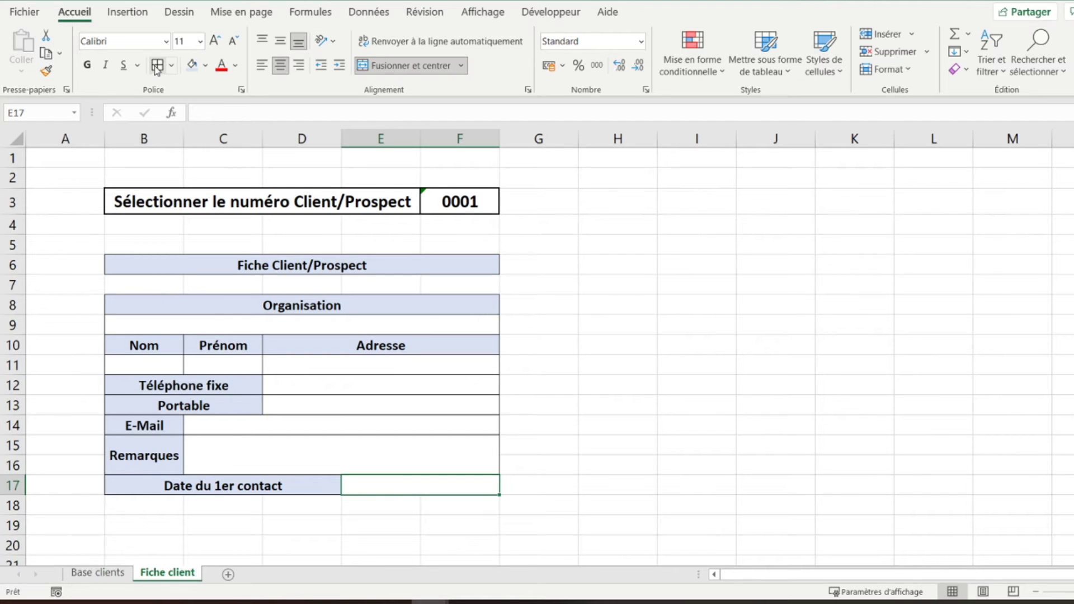
{"action": "key", "text": "Down"}
{"action": "key", "text": "Left"}
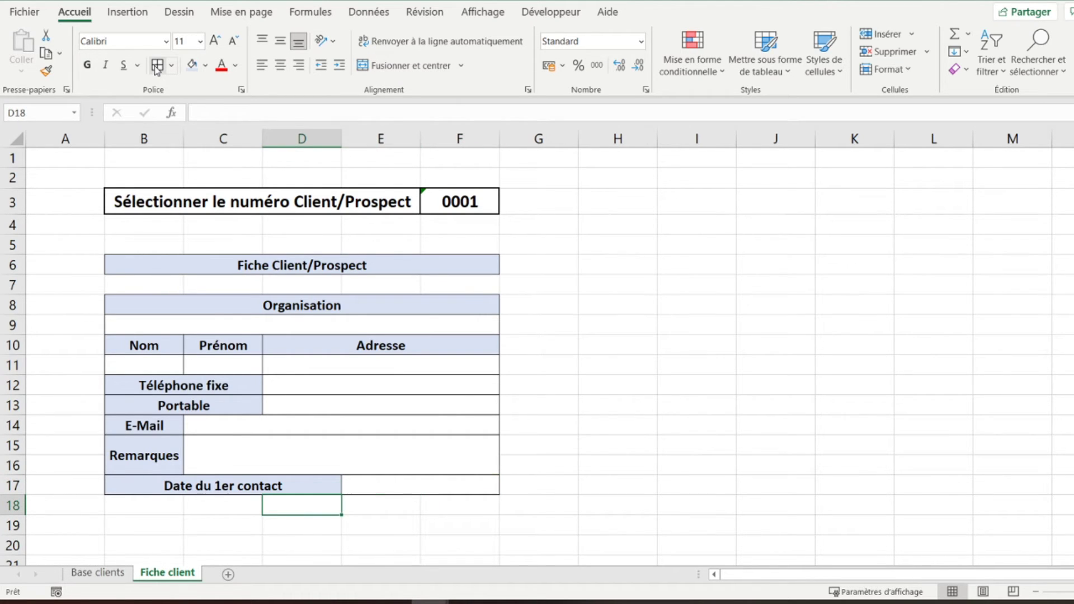
{"action": "key", "text": "Left"}
{"action": "key", "text": "Left"}
- Enter 'Source' in B18 and merge C18:F18 into its entry cell
{"action": "type", "text": "Source"}
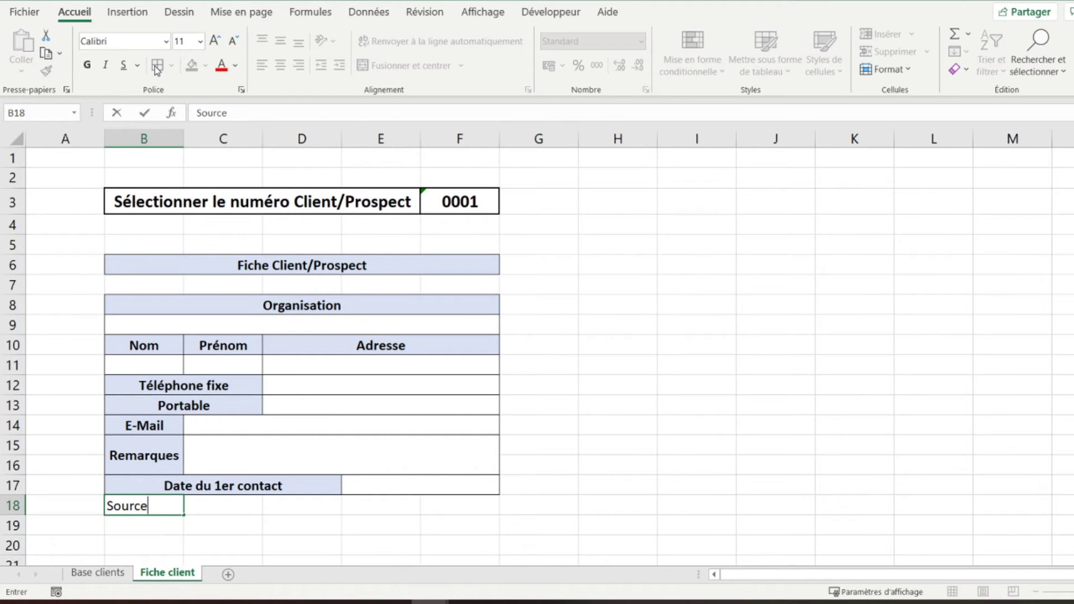
{"action": "key", "text": "Right"}
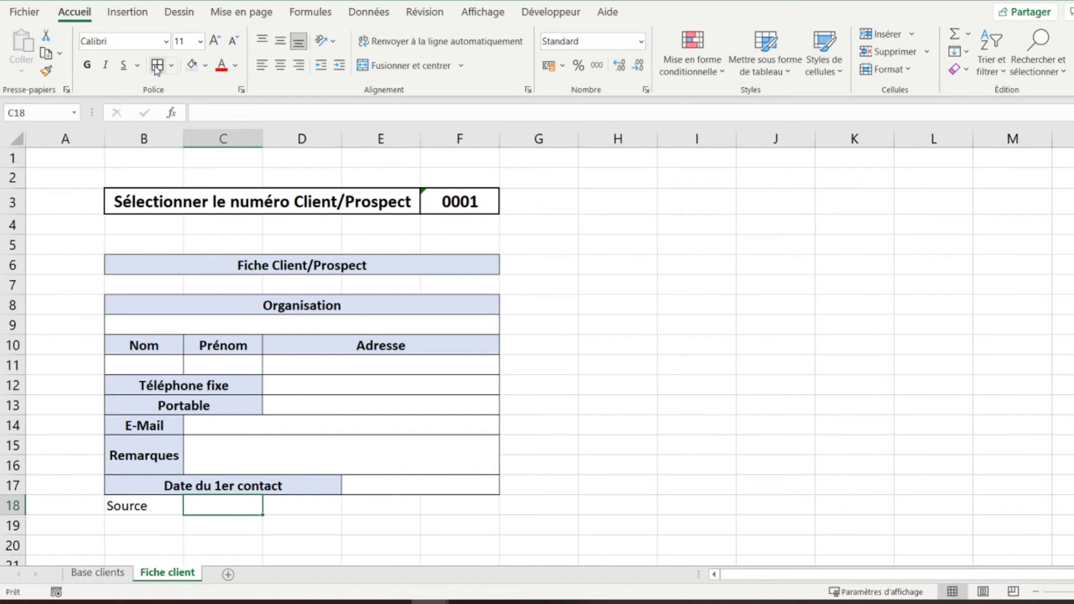
{"action": "key", "text": "shift+Right"}
{"action": "key", "text": "shift+Right"}
{"action": "key", "text": "shift+Right"}
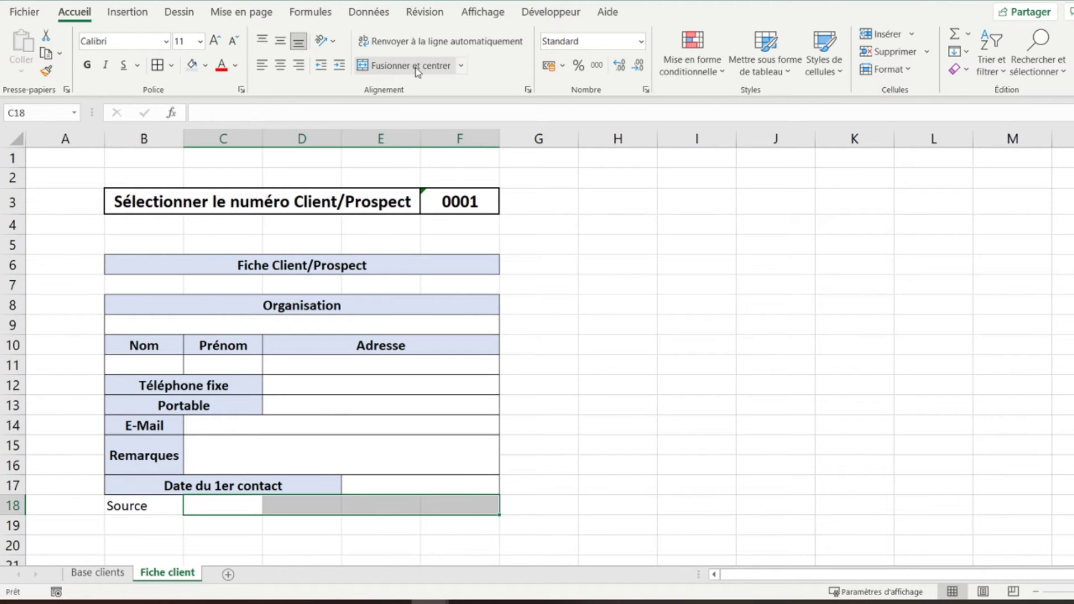
{"action": "left_click", "coordinate": [415, 66]}
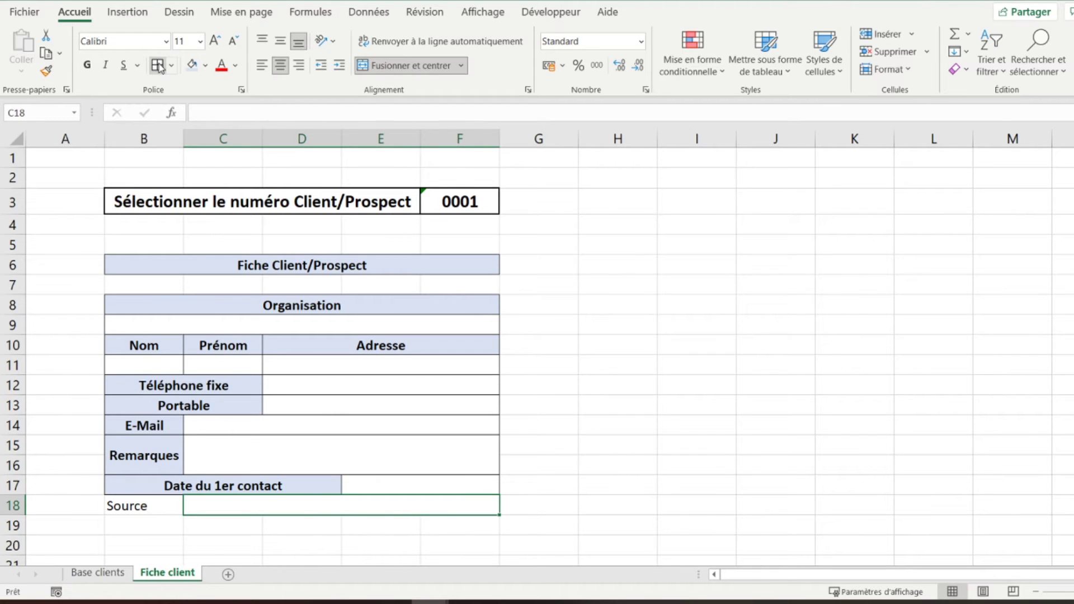
- Make the Source label centred, light-blue filled, bordered and bold
{"action": "key", "text": "Left"}
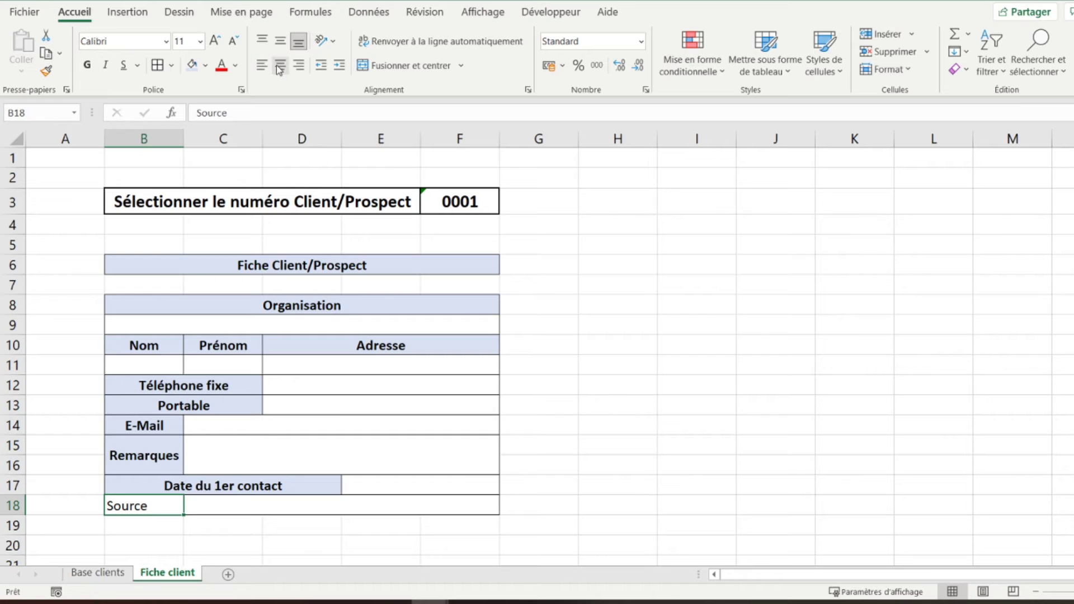
{"action": "left_click", "coordinate": [280, 65]}
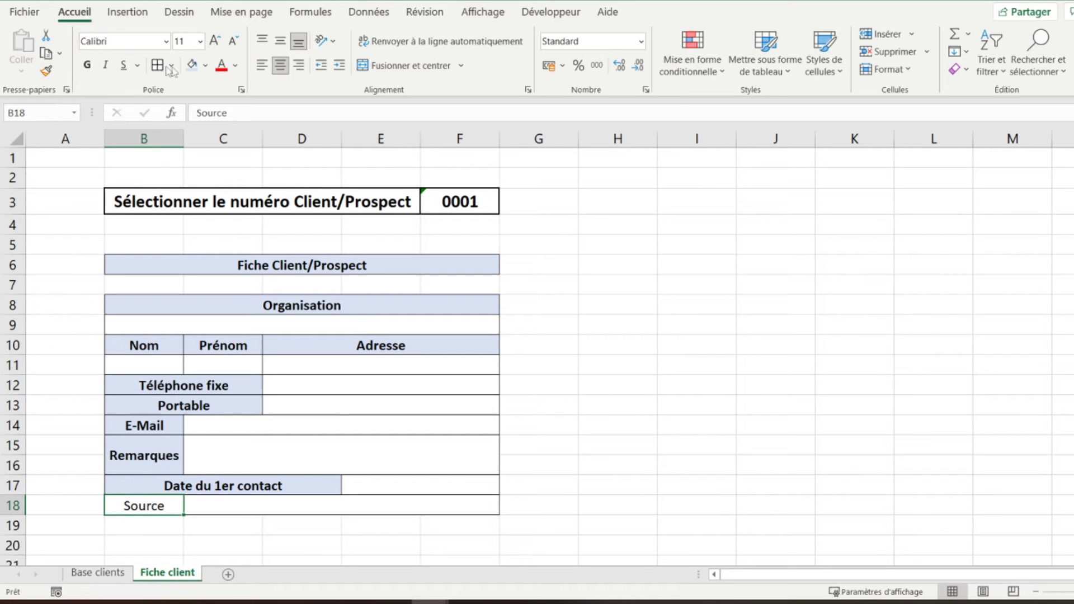
{"action": "left_click", "coordinate": [192, 65]}
{"action": "left_click", "coordinate": [160, 68]}
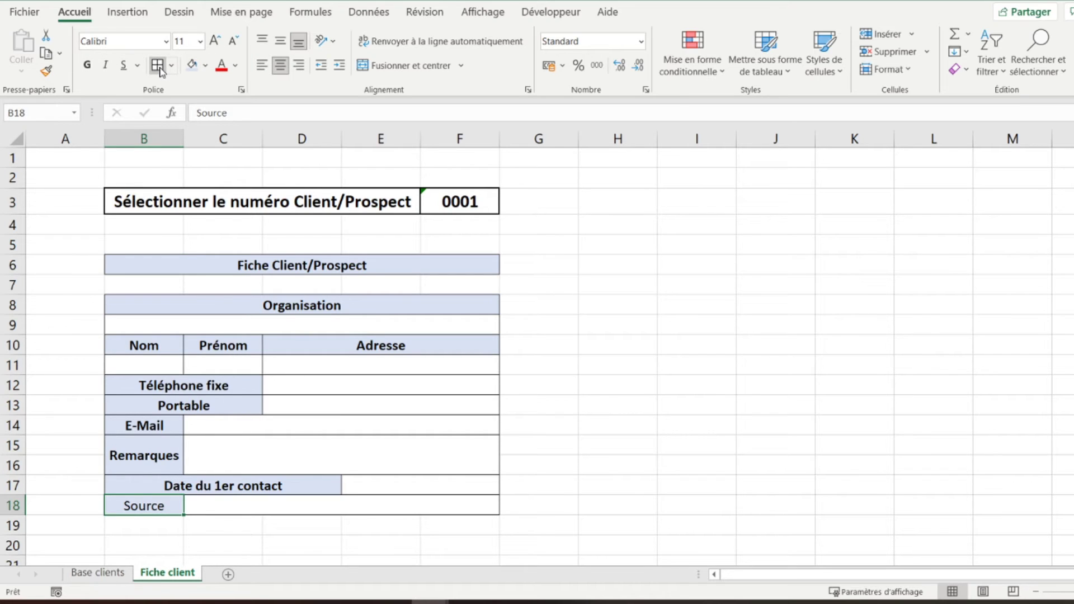
{"action": "left_click", "coordinate": [88, 65]}
- Add 'Statut actuel' merged across B19:C20, middle-aligned, light-blue and bold
{"action": "key", "text": "Return"}
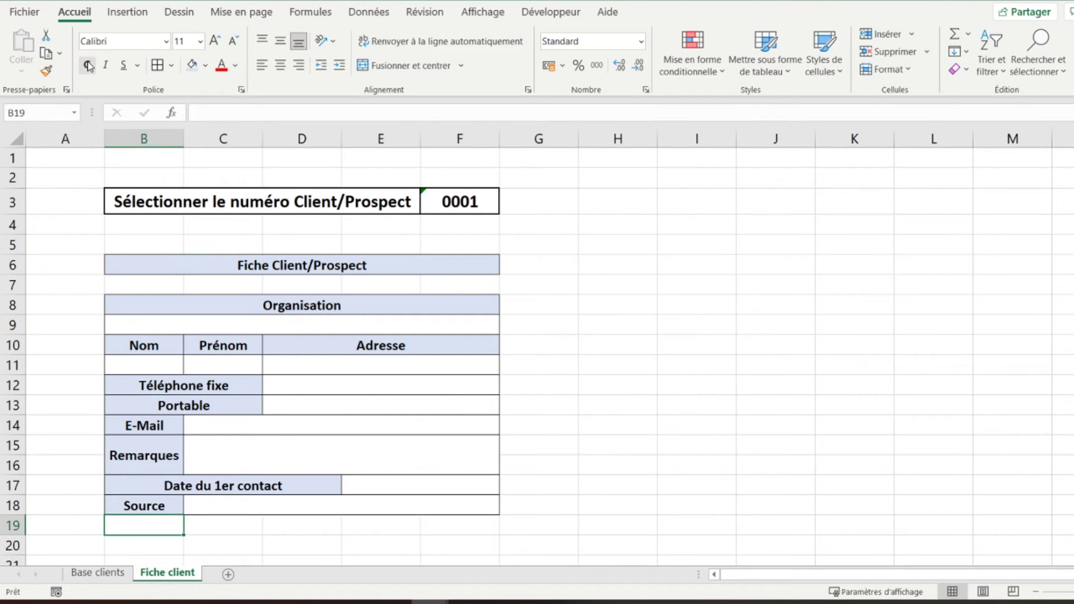
{"action": "type", "text": "Statut"}
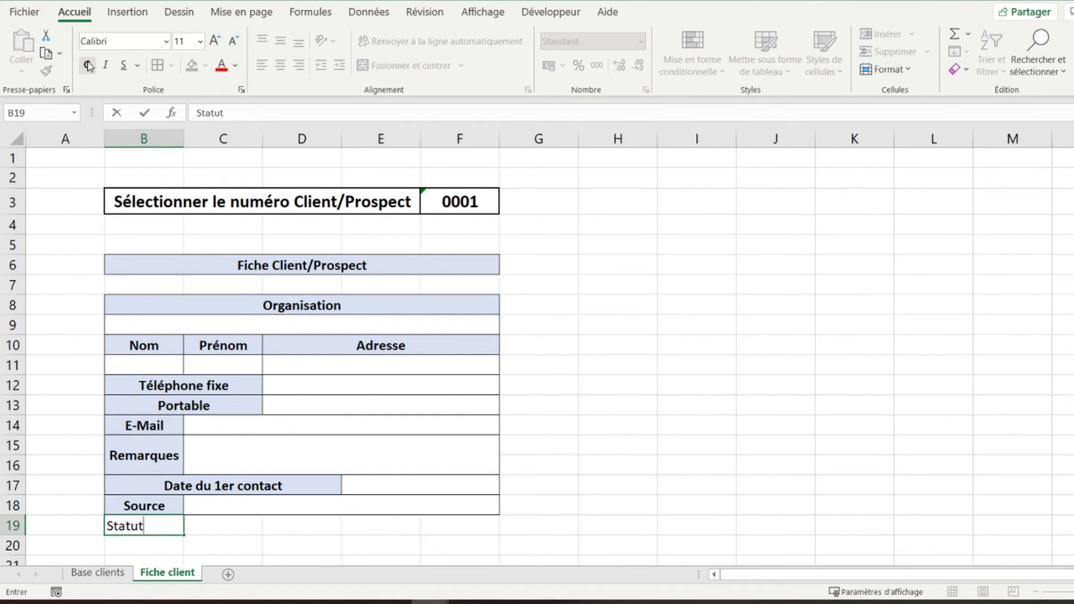
{"action": "type", "text": " actue"}
{"action": "key", "text": "ctrl+Return"}
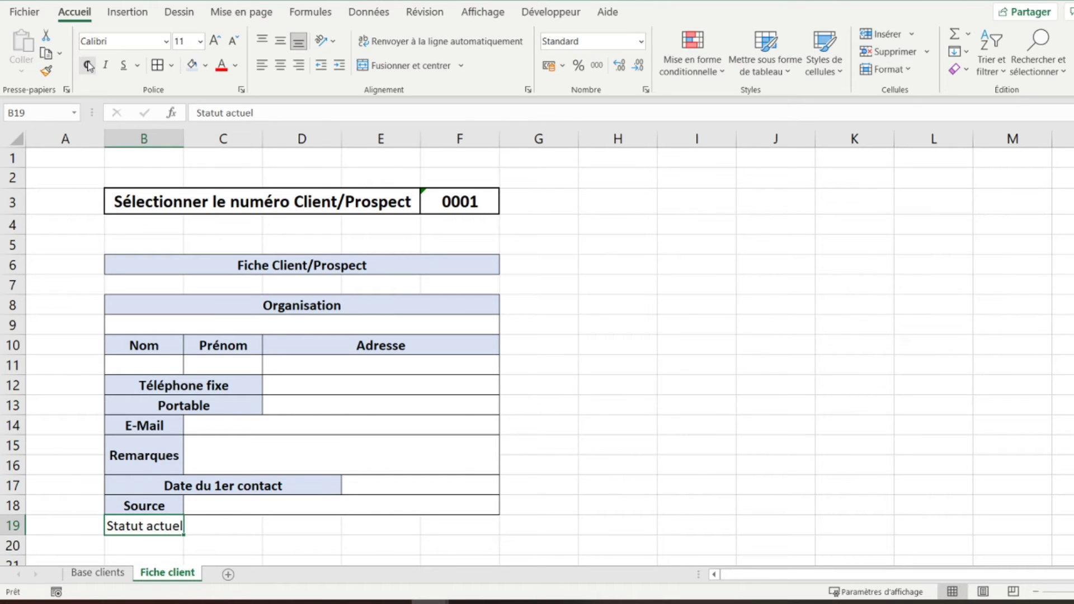
{"action": "key", "text": "shift+Right"}
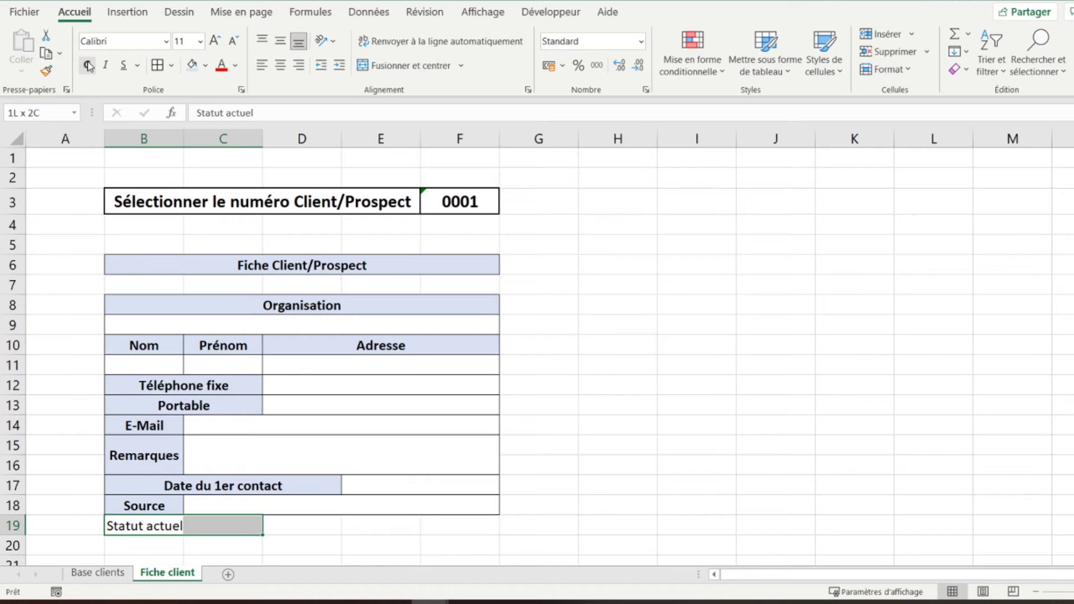
{"action": "key", "text": "shift+Down"}
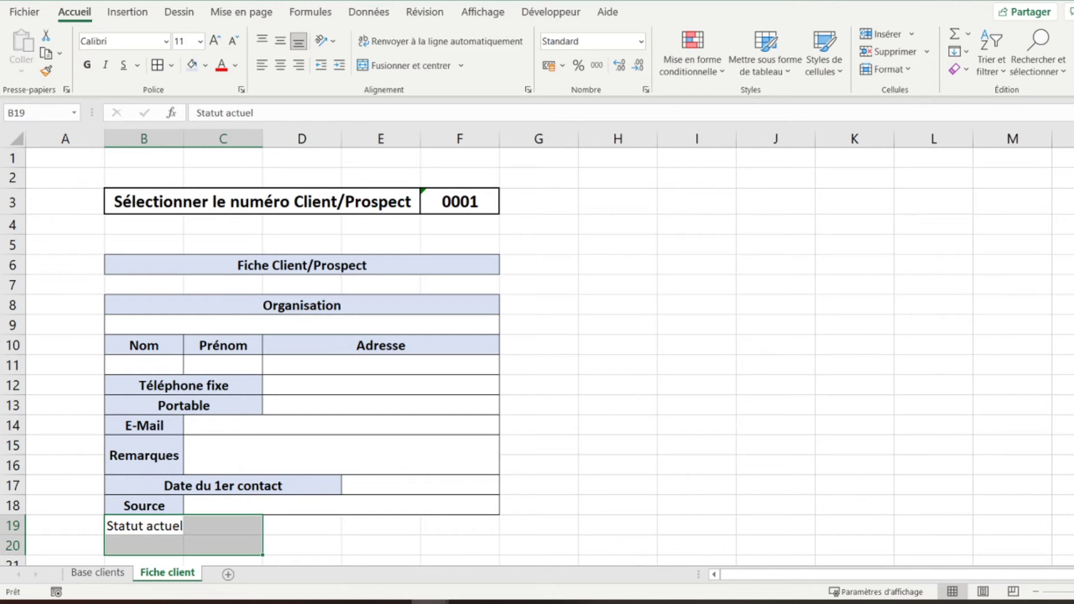
{"action": "left_click", "coordinate": [430, 65]}
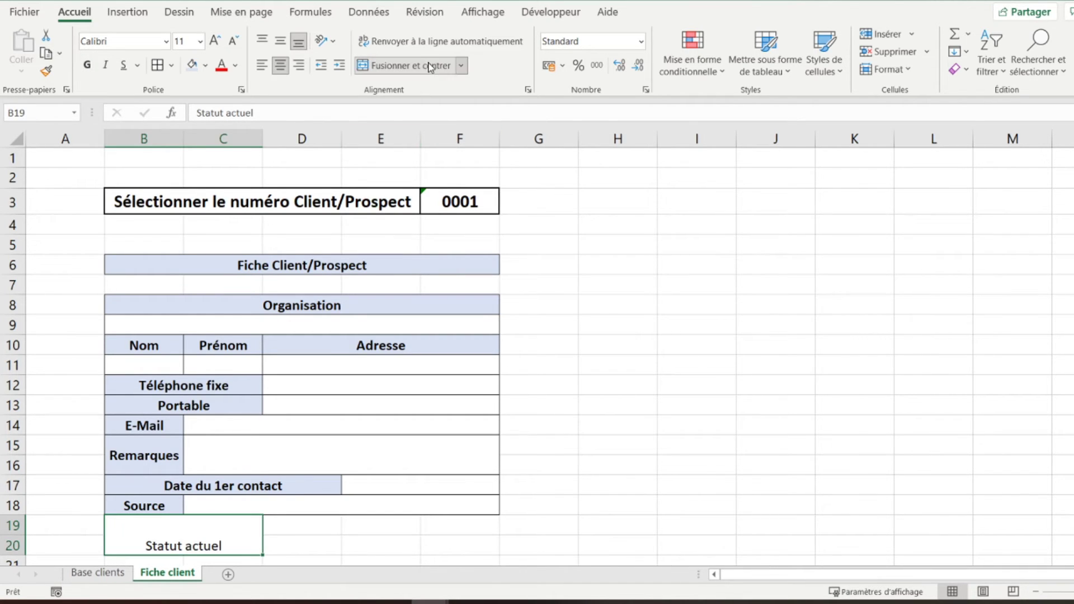
{"action": "left_click", "coordinate": [280, 42]}
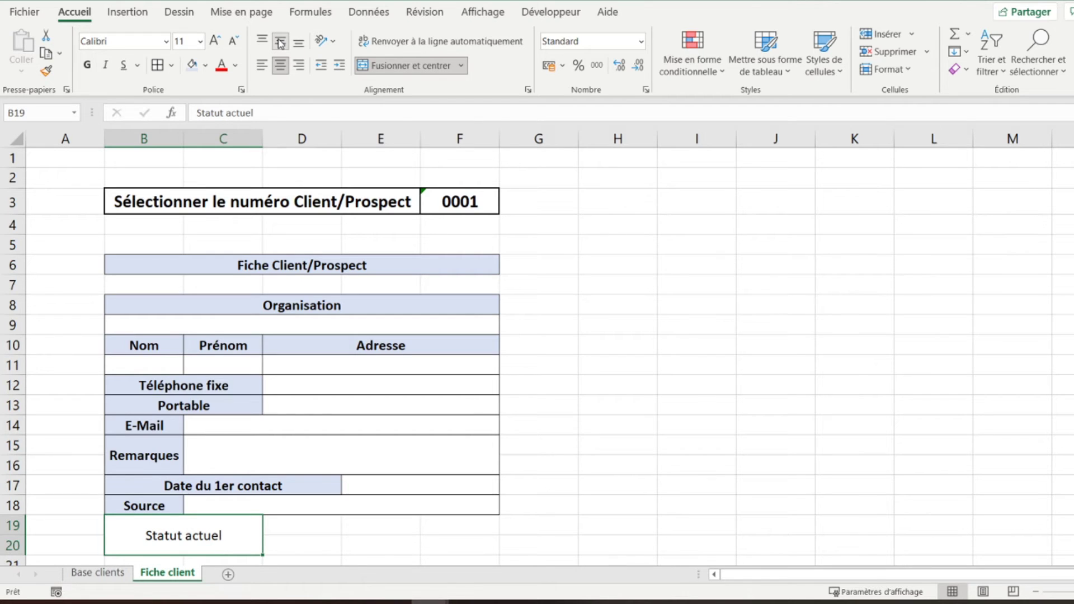
{"action": "left_click", "coordinate": [192, 67]}
{"action": "left_click", "coordinate": [87, 65]}
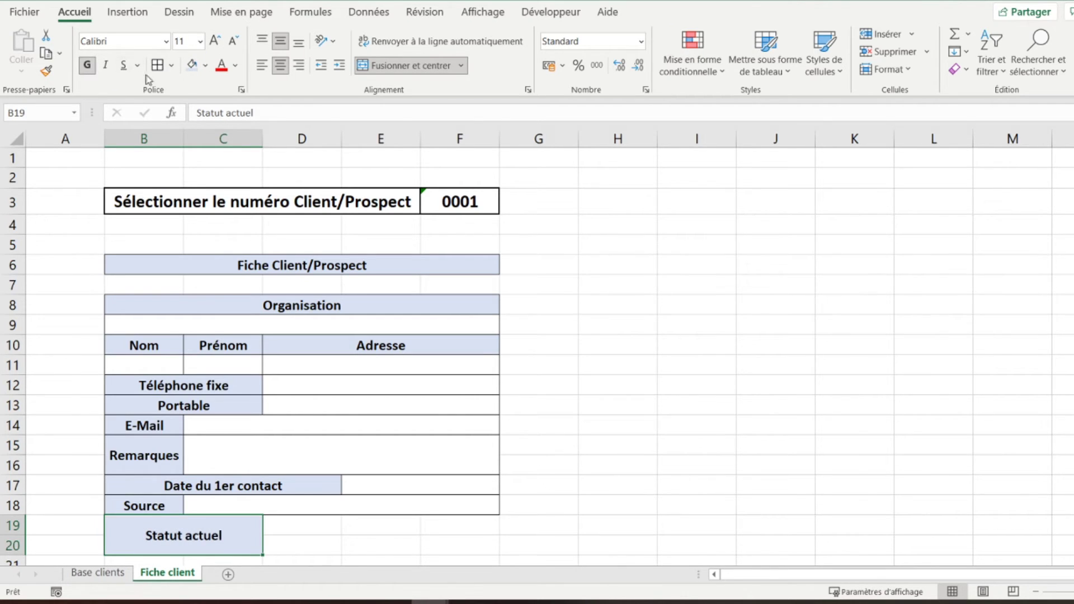
- Merge D19:F20 into one entry area beside the Statut actuel label
{"action": "left_click", "coordinate": [334, 529]}
{"action": "key", "text": "shift+Right"}
{"action": "key", "text": "shift+Right"}
{"action": "key", "text": "shift+Down"}
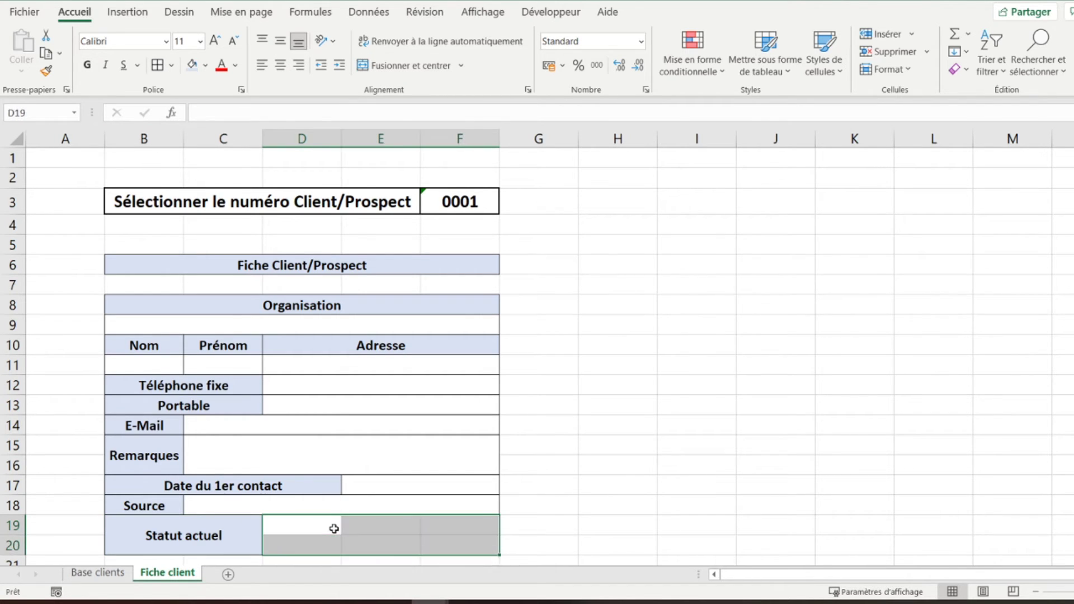
{"action": "left_click", "coordinate": [435, 72]}
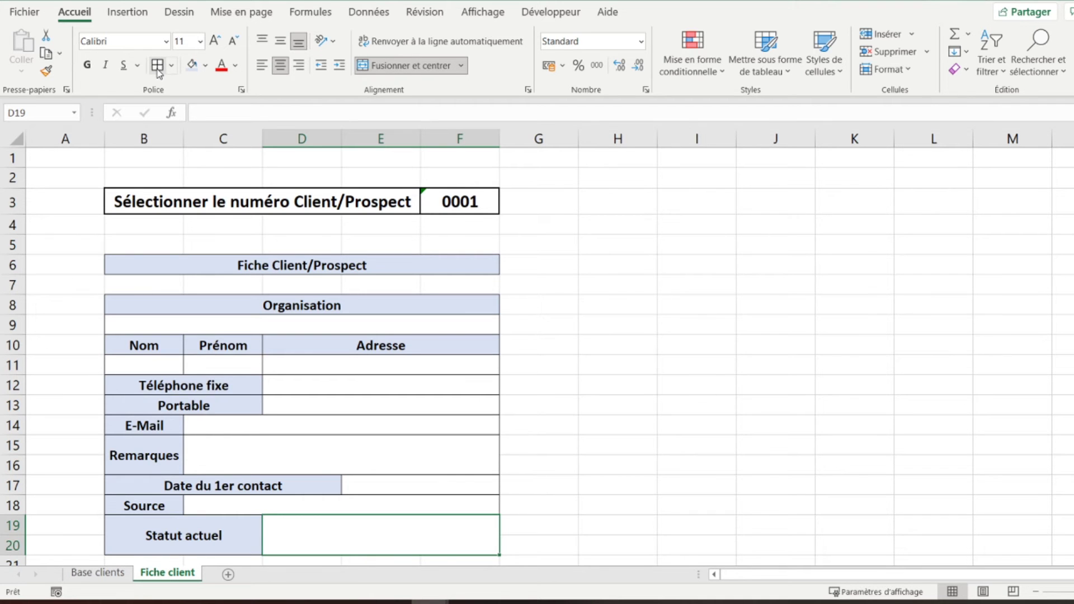
{"action": "key", "text": "Down"}
{"action": "key", "text": "Down"}
{"action": "key", "text": "Down"}
{"action": "key", "text": "Up"}
{"action": "key", "text": "Up"}
{"action": "key", "text": "Left"}
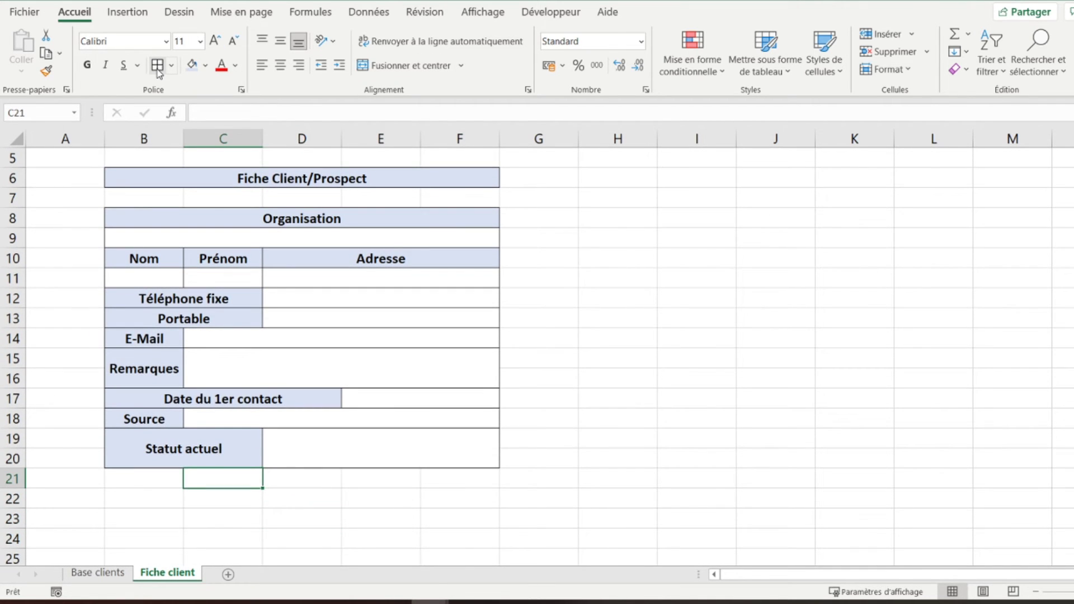
{"action": "key", "text": "Left"}
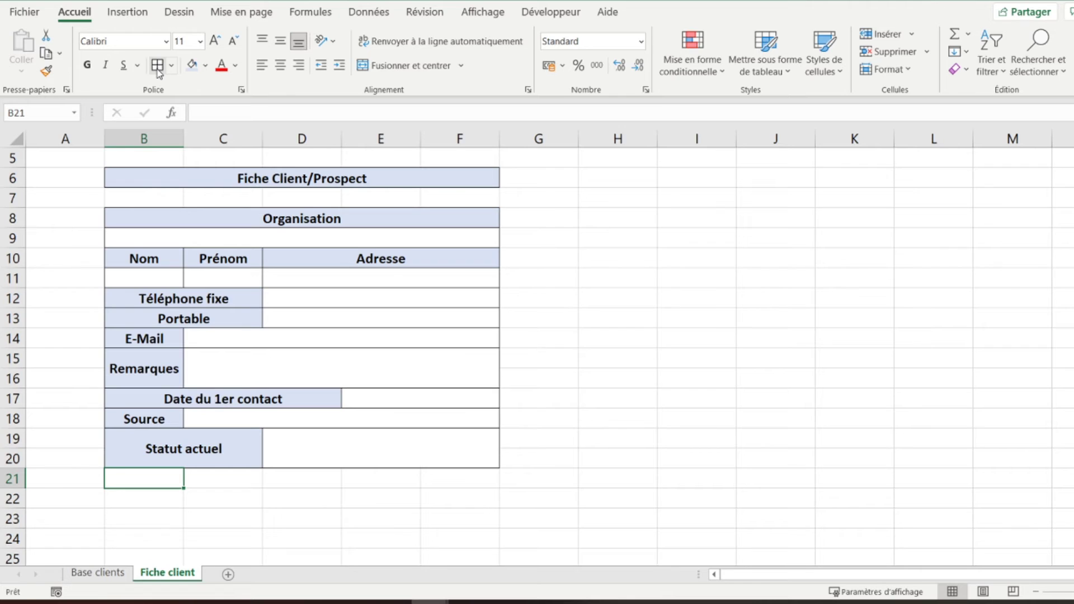
- Enter 'Historique des actions menées' in B21, merged across B21:F21, light-blue and bold
{"action": "type", "text": "Historiqu"}
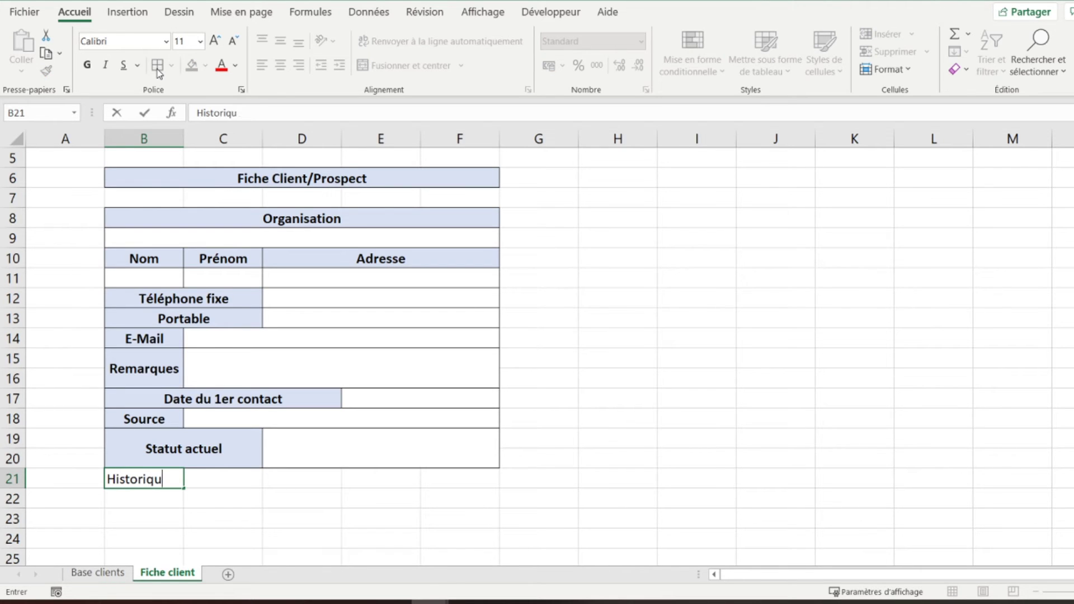
{"action": "type", "text": "e des actions menées"}
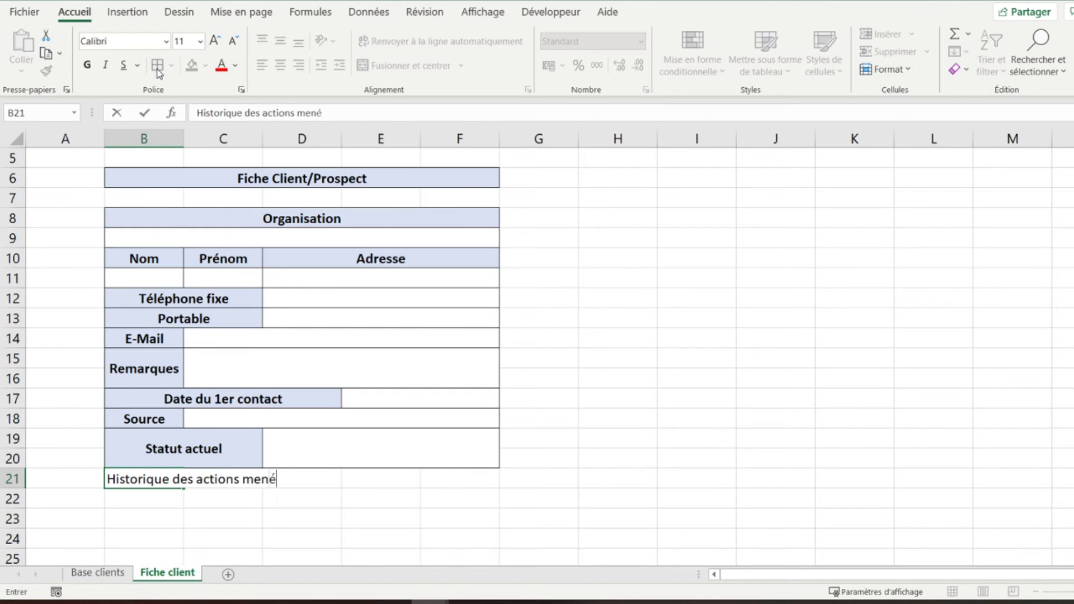
{"action": "key", "text": "Return"}
{"action": "key", "text": "Up"}
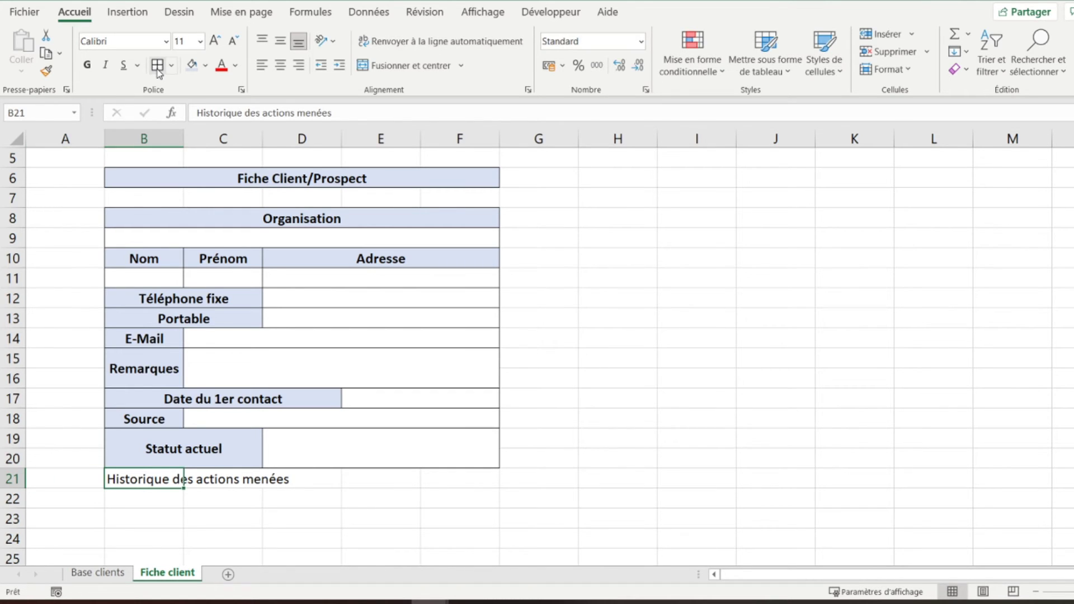
{"action": "key", "text": "shift+Right"}
{"action": "key", "text": "shift+Right"}
{"action": "key", "text": "shift+Right"}
{"action": "key", "text": "shift+Right"}
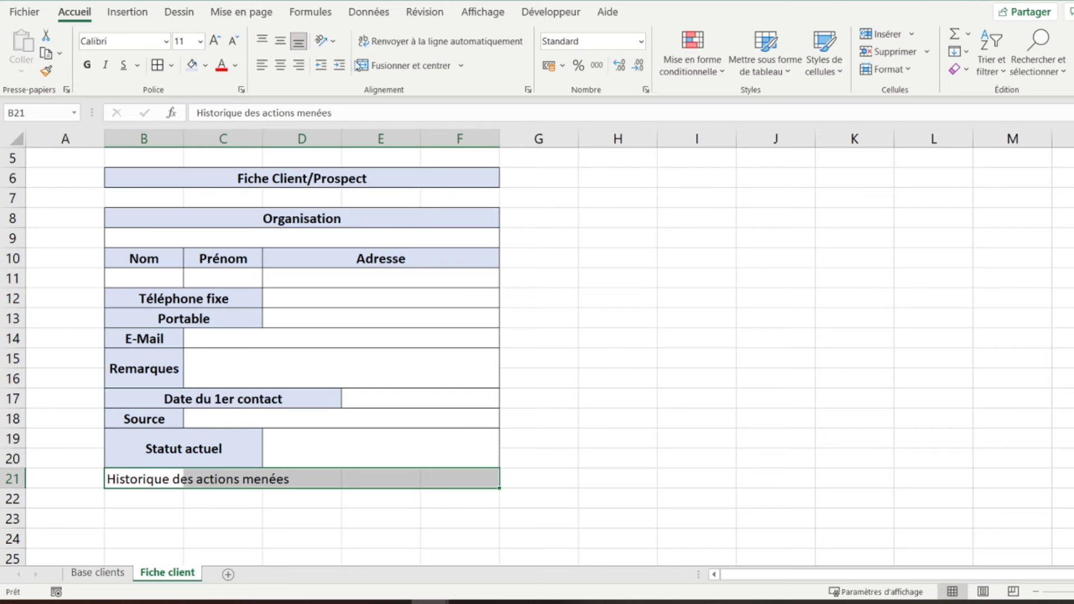
{"action": "left_click", "coordinate": [403, 65]}
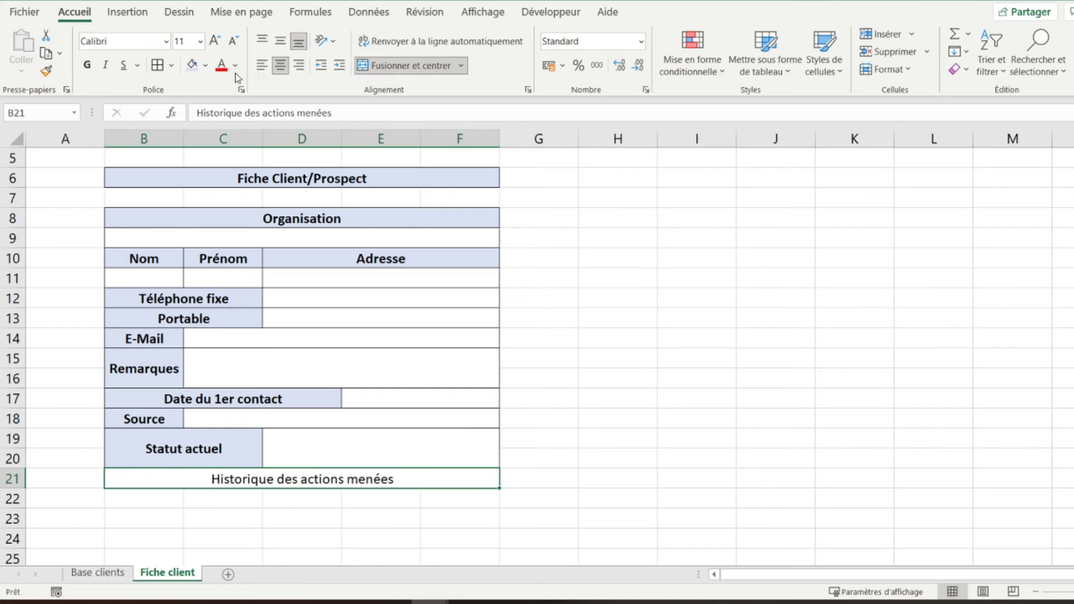
{"action": "left_click", "coordinate": [192, 65]}
{"action": "left_click", "coordinate": [89, 66]}
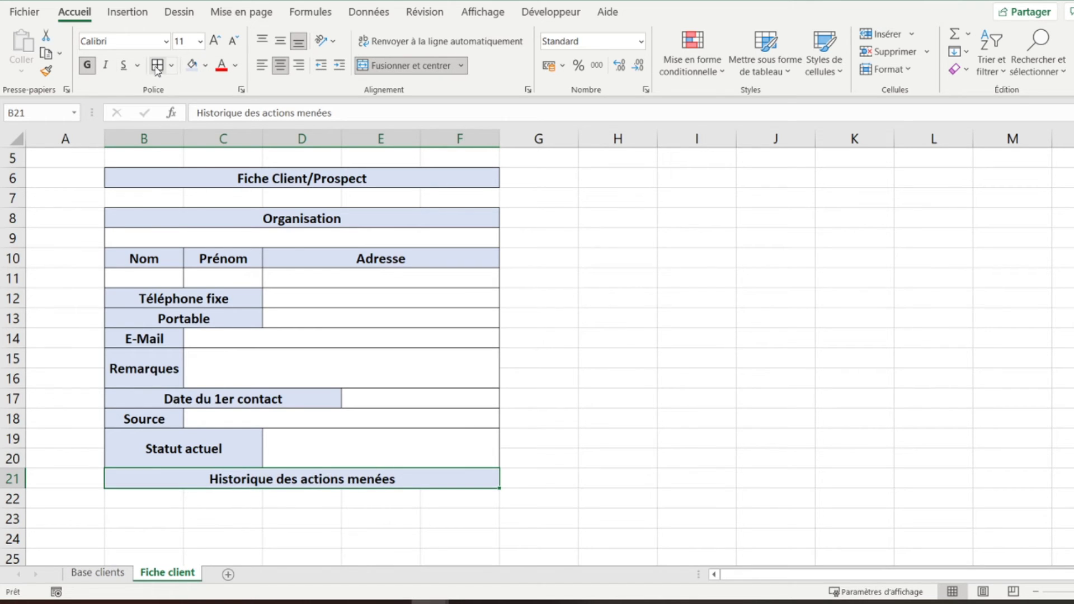
- Return to the top of the sheet and select B11 and the Organisation entry cell B9:F9
{"action": "scroll", "coordinate": [159, 228], "scroll_direction": "up", "scroll_amount": 2}
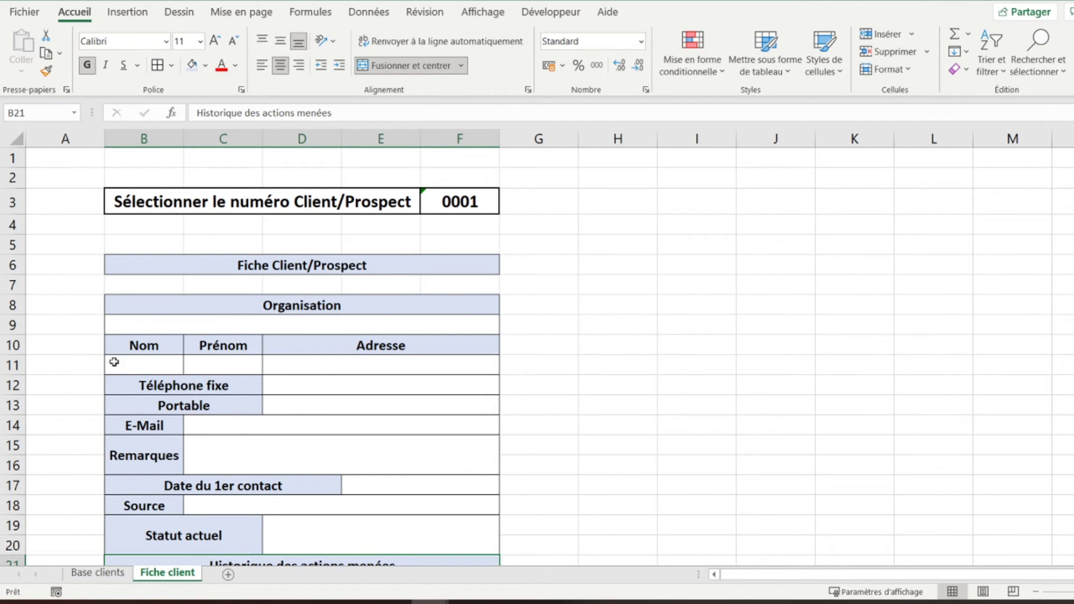
{"action": "left_click", "coordinate": [134, 362]}
{"action": "left_click", "coordinate": [192, 323]}
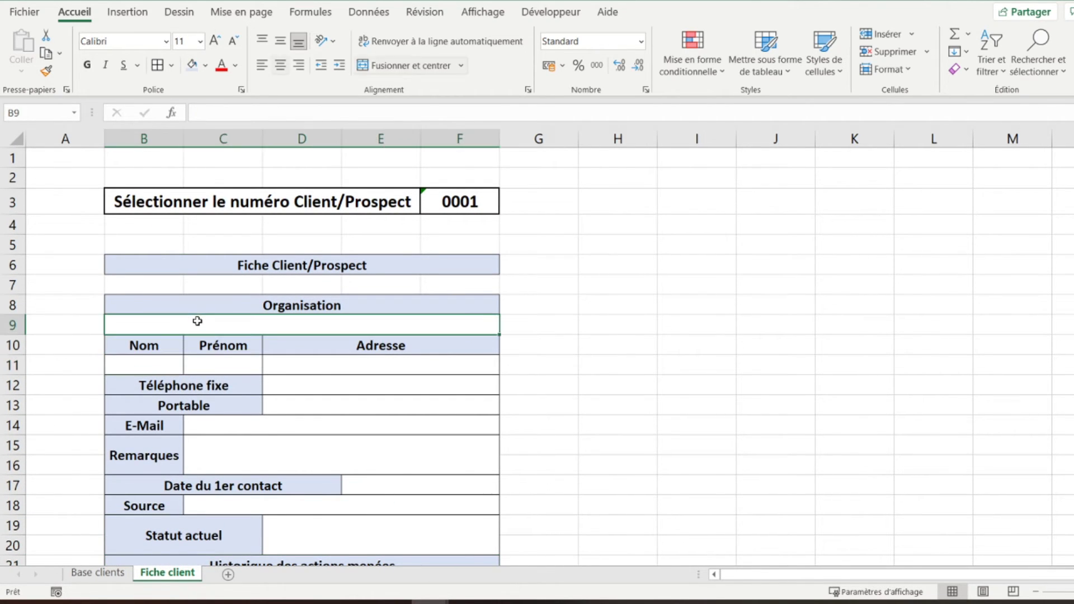
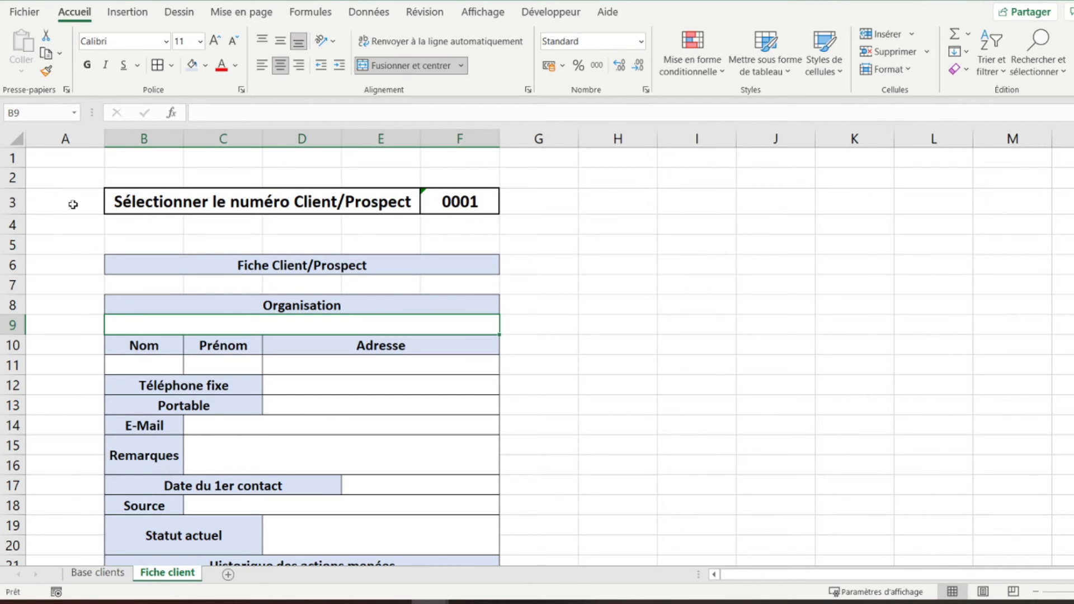
- In B9, start =SI(ESTVIDE(RECHERCHEV( with F3 as lookup value and 'Base clients'!A5:O24 as table
{"action": "type", "text": "=si("}
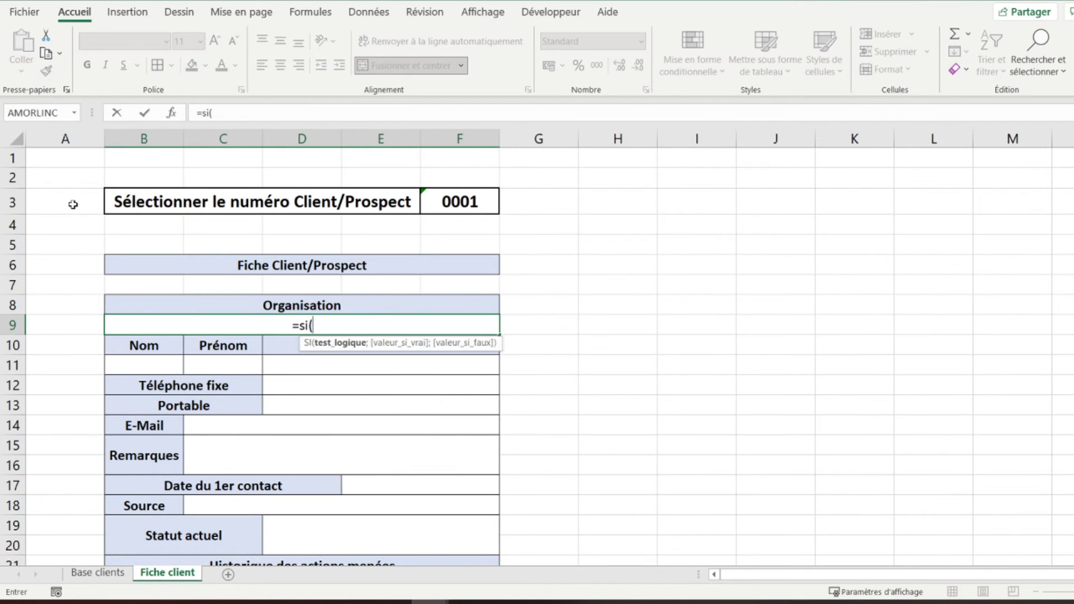
{"action": "type", "text": "estvide("}
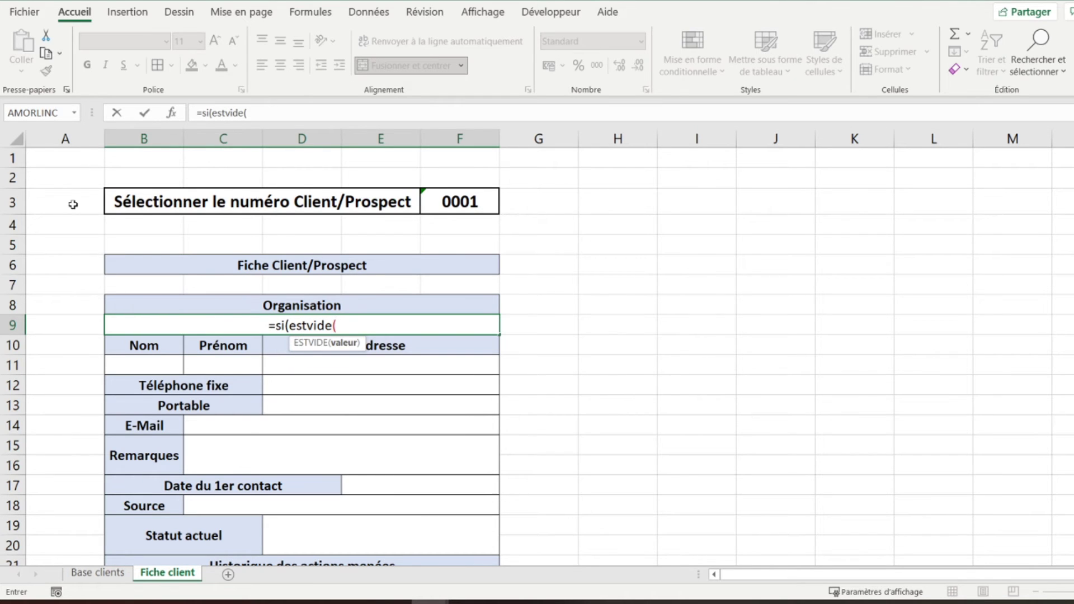
{"action": "type", "text": "rech"}
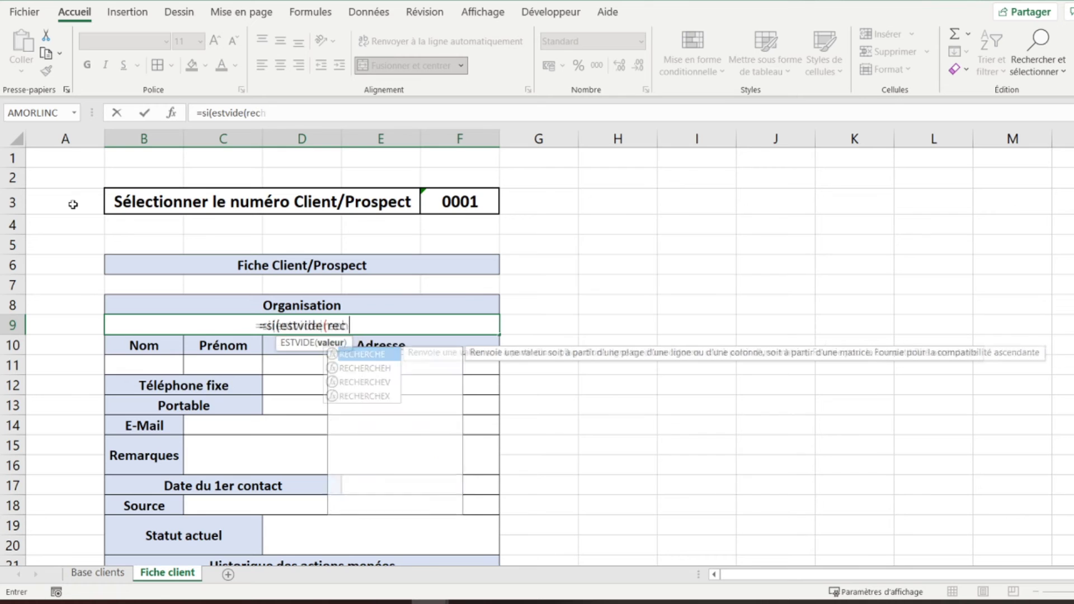
{"action": "type", "text": "erchev("}
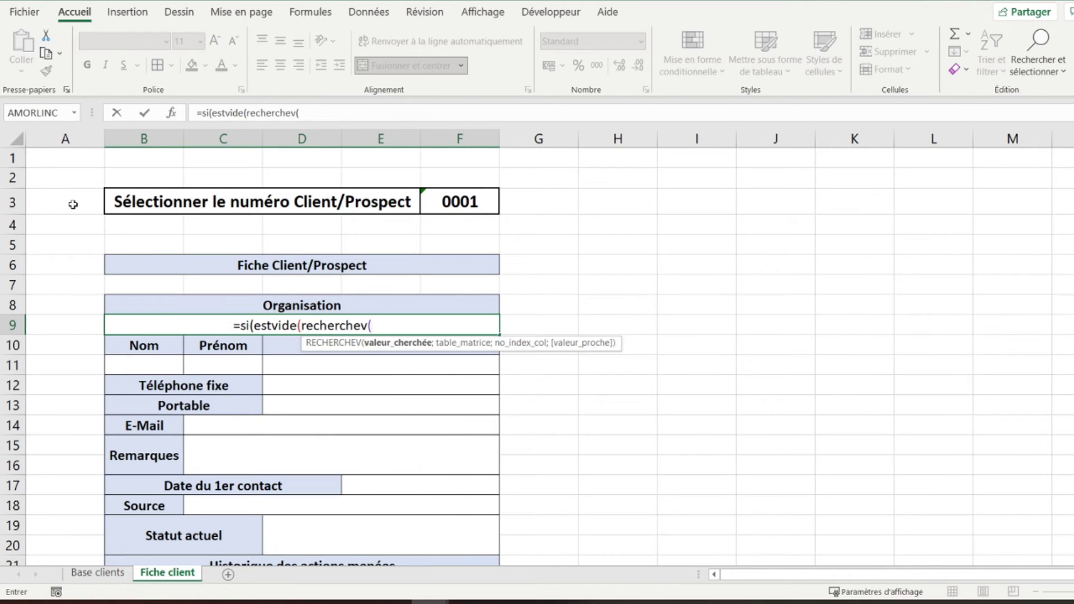
{"action": "left_click", "coordinate": [446, 201]}
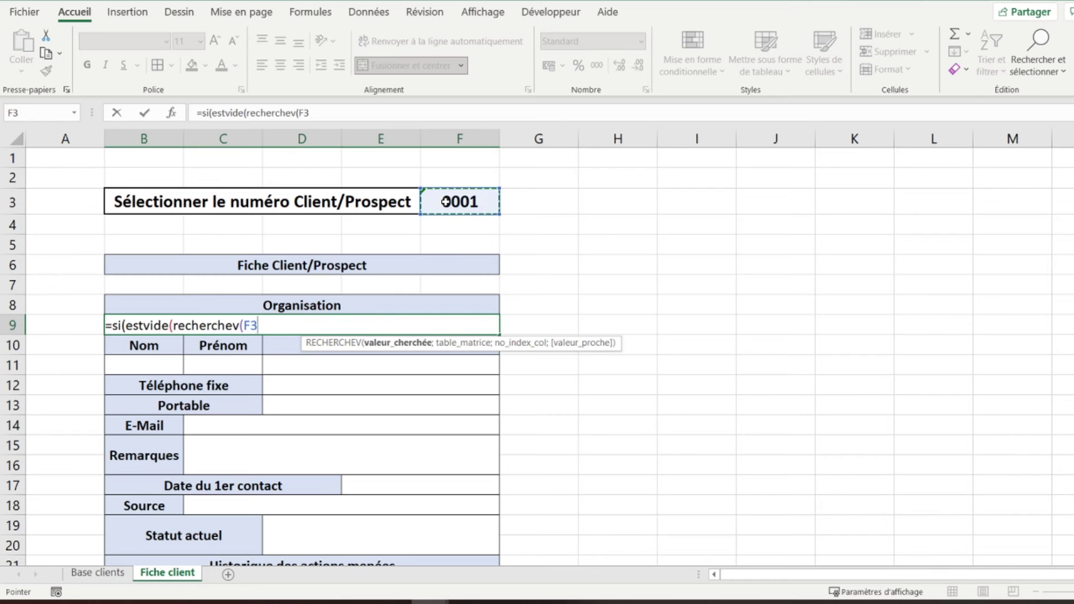
{"action": "type", "text": ";"}
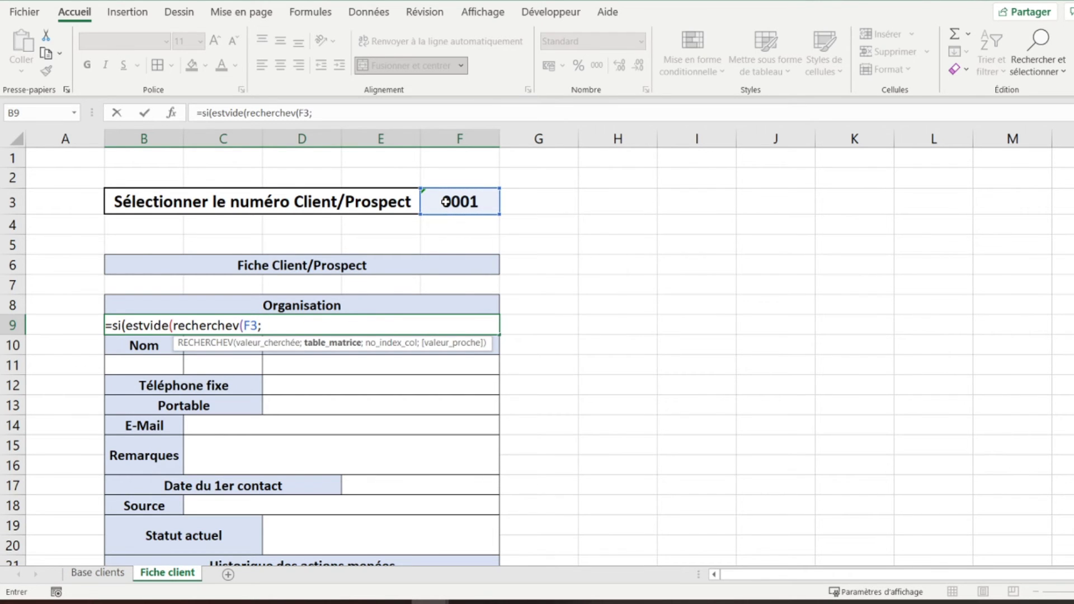
{"action": "left_click", "coordinate": [83, 570]}
{"action": "left_click", "coordinate": [41, 219]}
{"action": "left_click_drag", "start_coordinate": [41, 220], "coordinate": [1043, 503]}
- Finish the first lookup with column 2 and FAUX, return "" when empty, and begin a second RECHERCHEV
{"action": "type", "text": ";"}
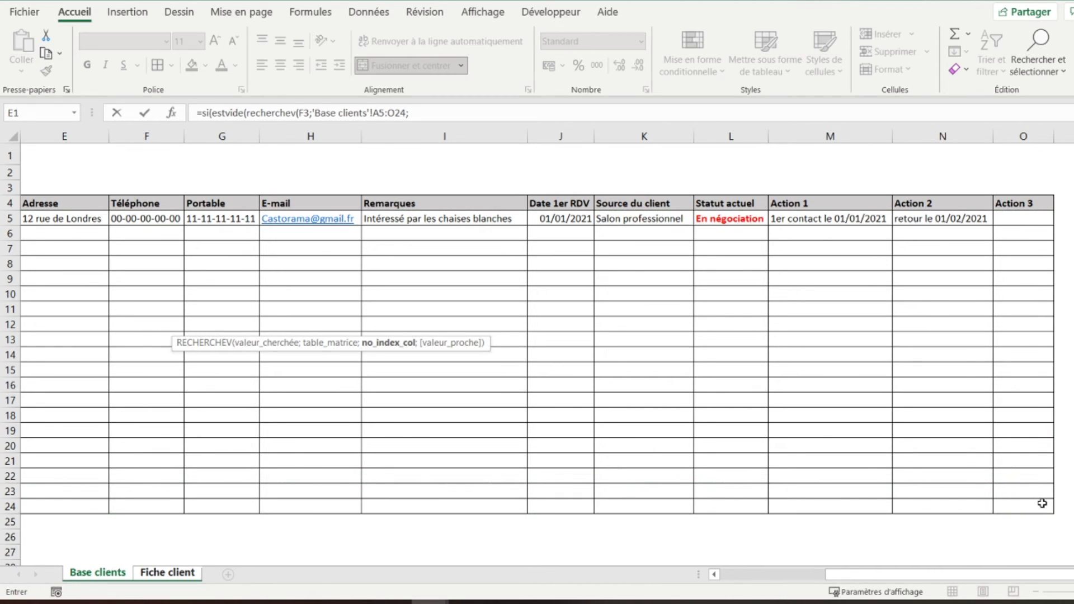
{"action": "left_click_drag", "start_coordinate": [845, 577], "coordinate": [722, 575]}
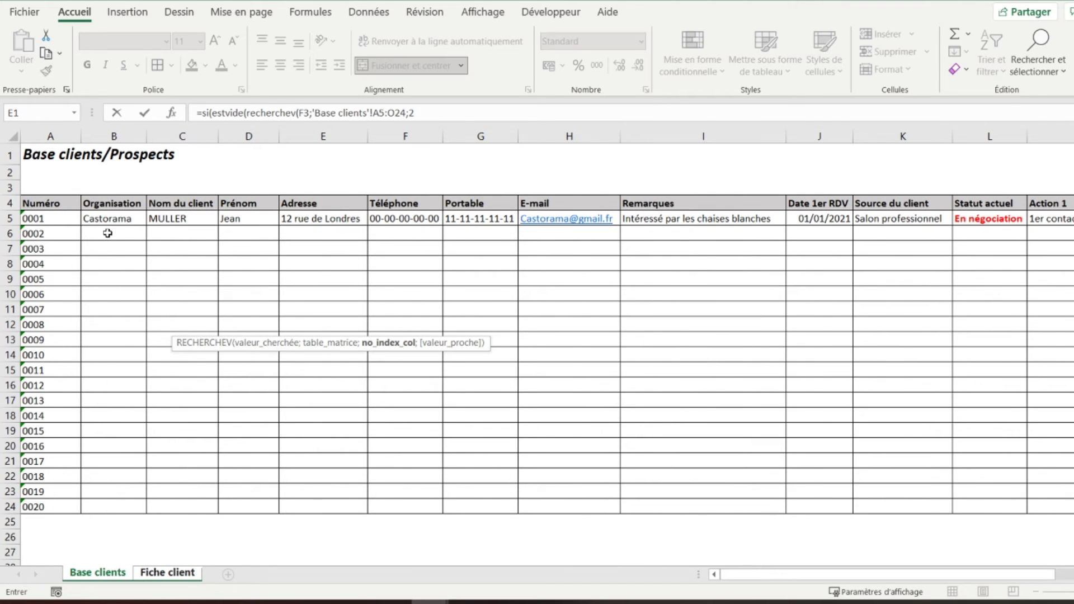
{"action": "type", "text": ";"}
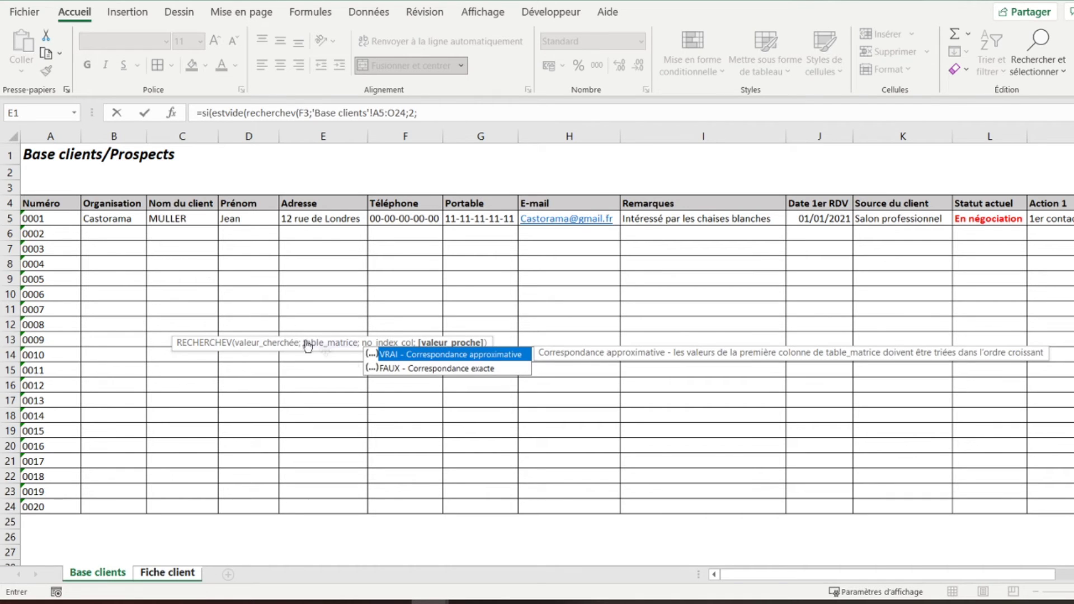
{"action": "double_click", "coordinate": [412, 368]}
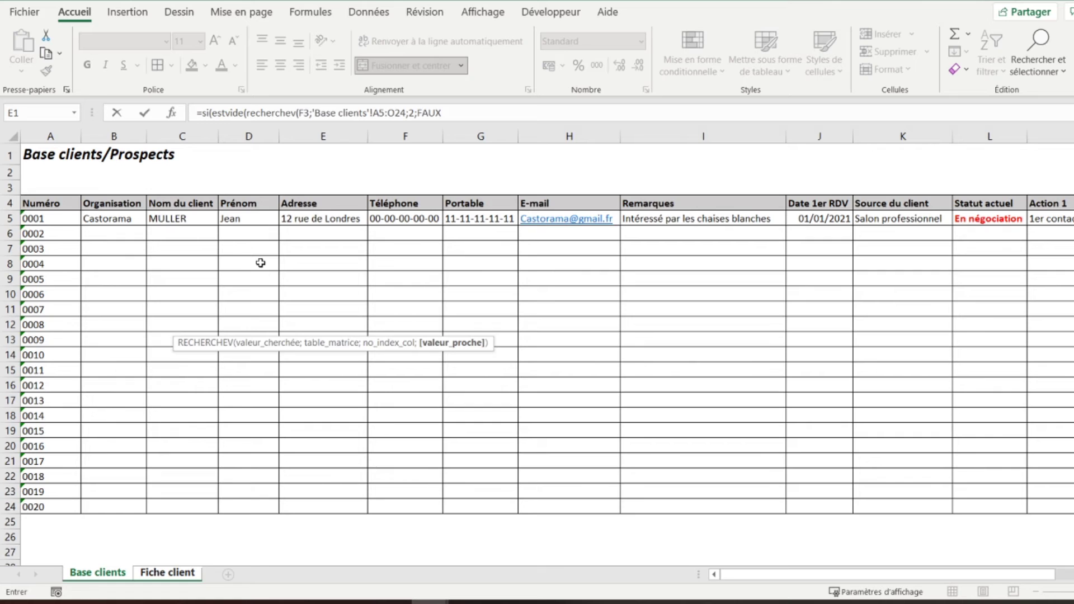
{"action": "type", "text": ")"}
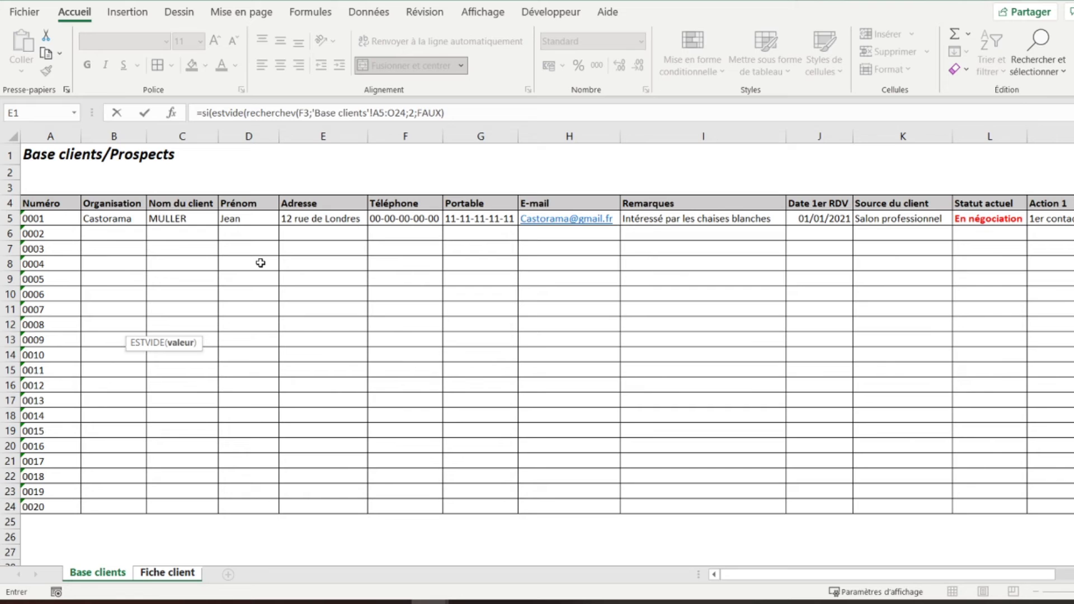
{"action": "type", "text": ")"}
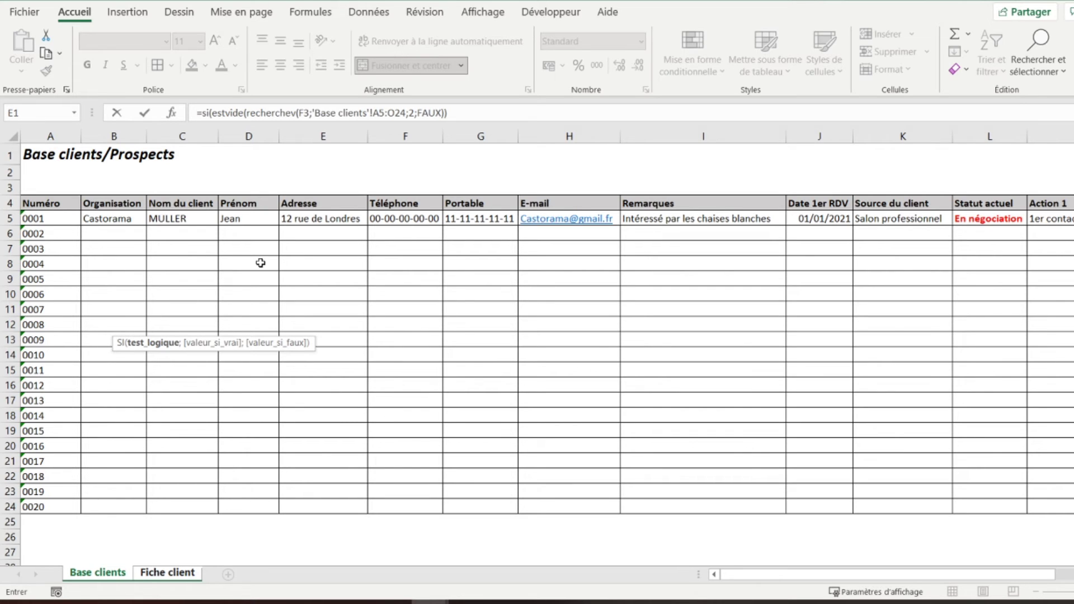
{"action": "type", "text": ";"}
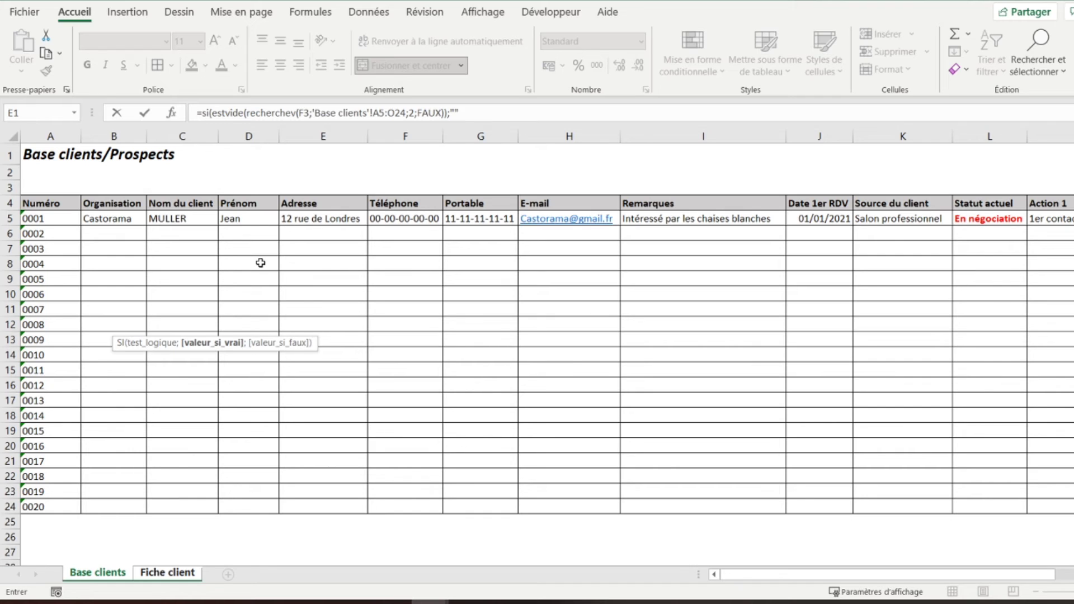
{"action": "type", "text": "\"\";"}
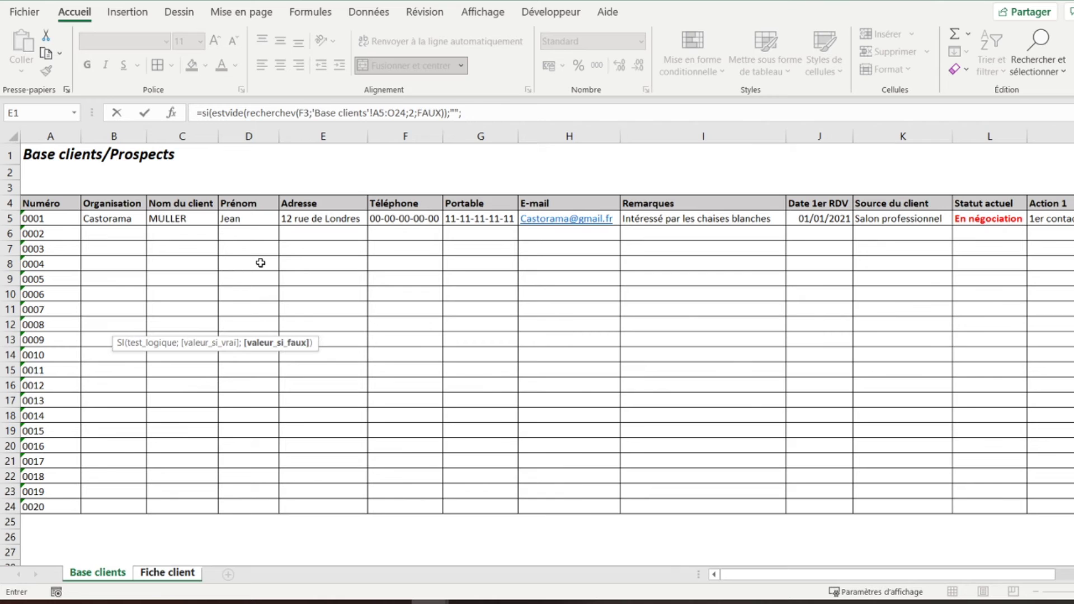
{"action": "type", "text": "recherchev"}
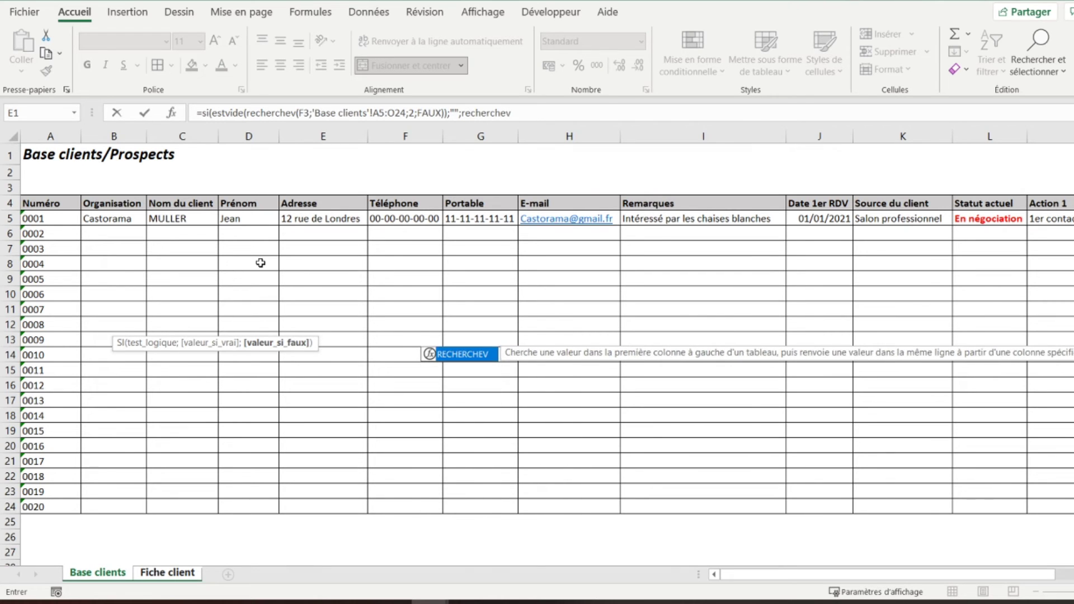
{"action": "type", "text": "("}
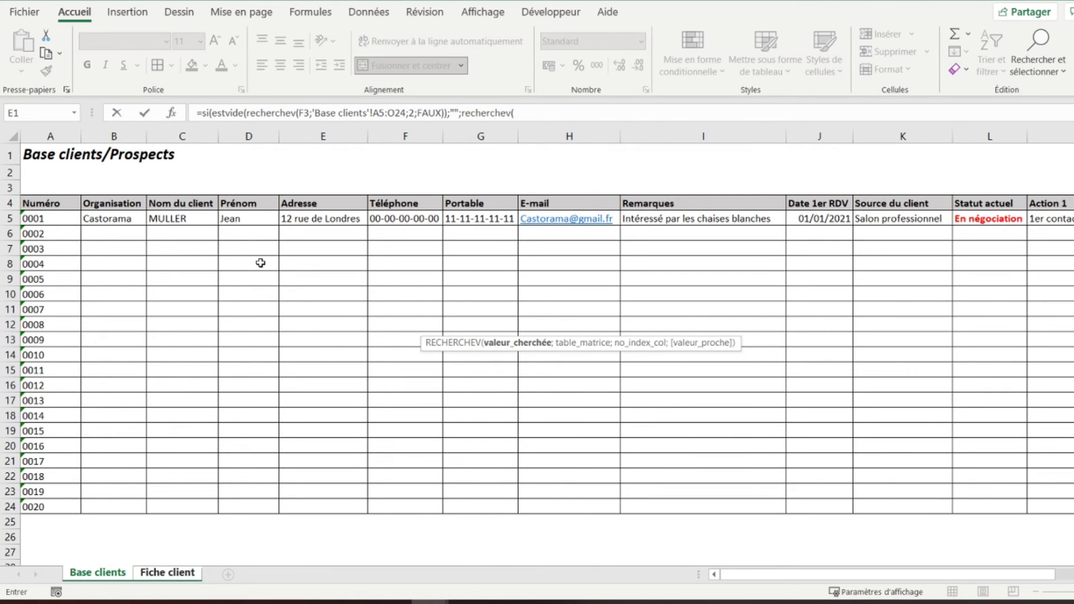
- Complete the second lookup with 'Fiche client'!F3, 'Base clients'!A5:O24, column 2 and FAUX, and commit it so B9 shows Castorama
{"action": "left_click", "coordinate": [167, 573]}
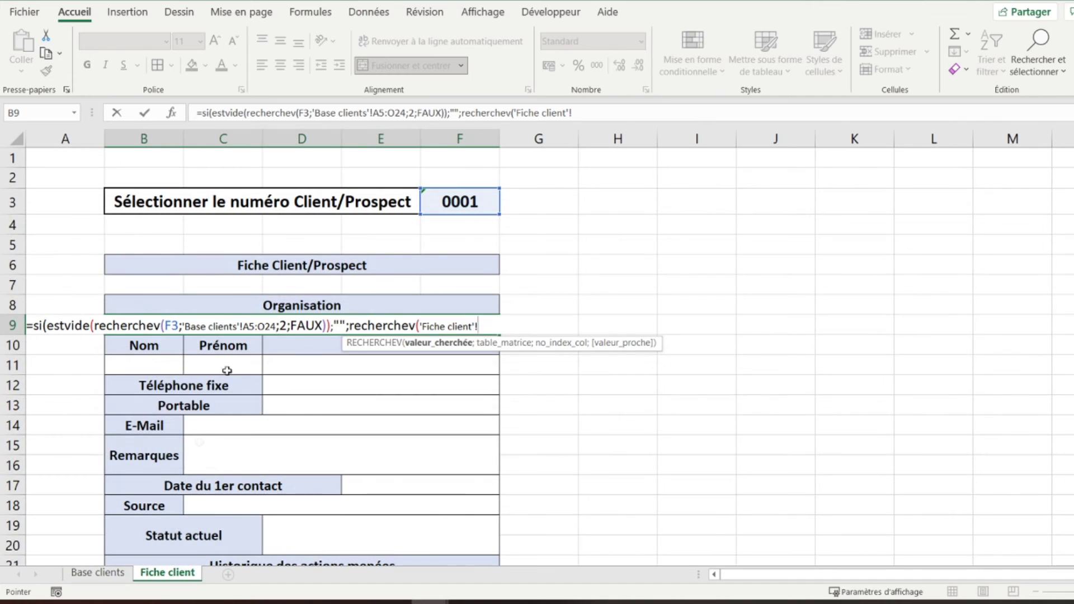
{"action": "left_click", "coordinate": [447, 204]}
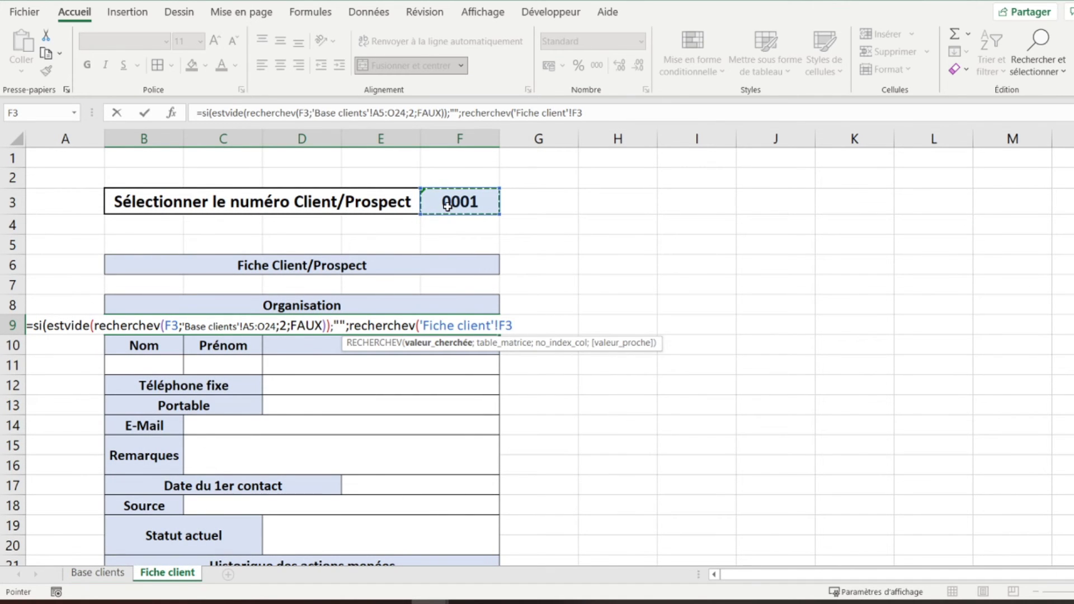
{"action": "type", "text": ";"}
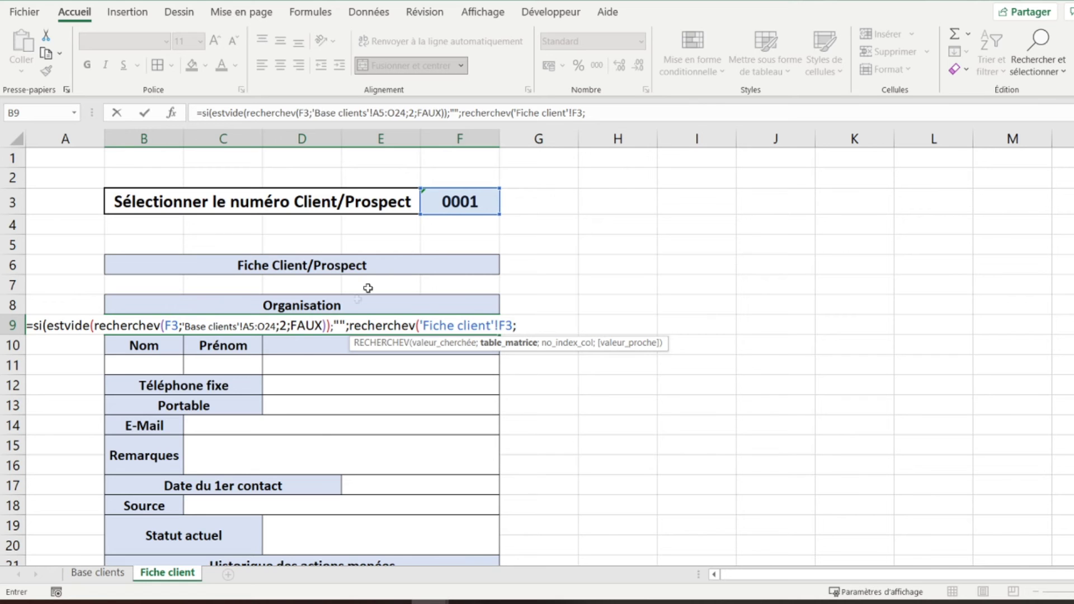
{"action": "left_click", "coordinate": [87, 574]}
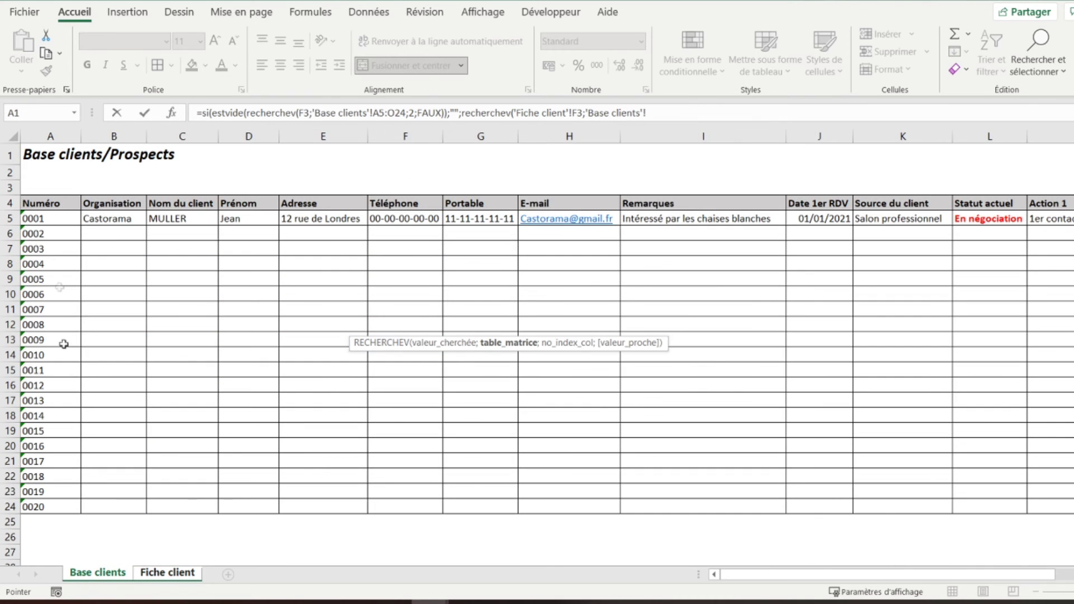
{"action": "left_click", "coordinate": [44, 219]}
{"action": "left_click_drag", "start_coordinate": [44, 219], "coordinate": [1072, 465]}
{"action": "left_click_drag", "start_coordinate": [1072, 475], "coordinate": [1018, 500]}
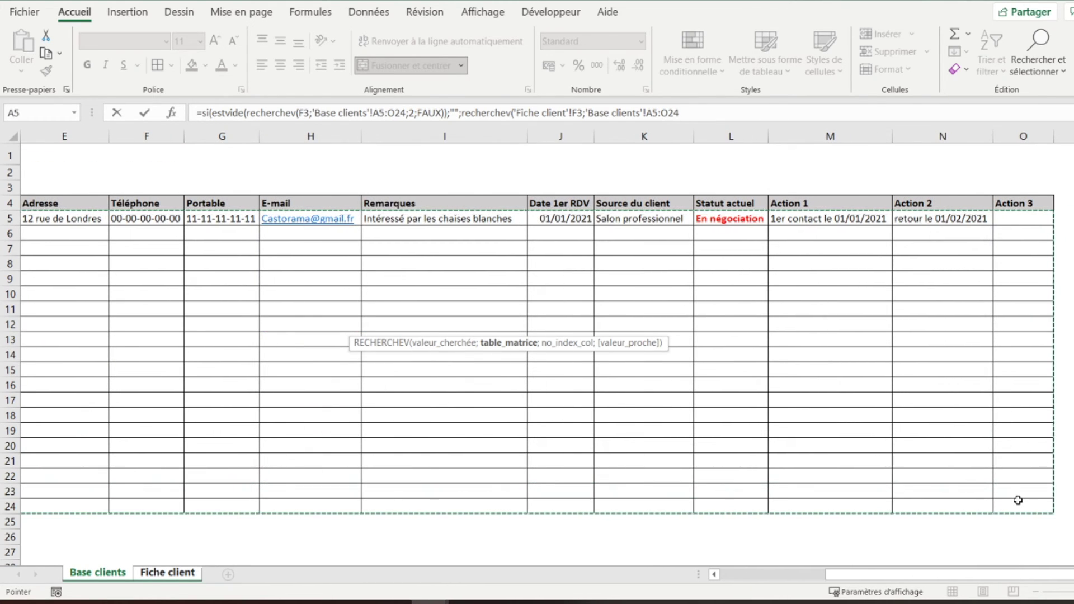
{"action": "type", "text": ";"}
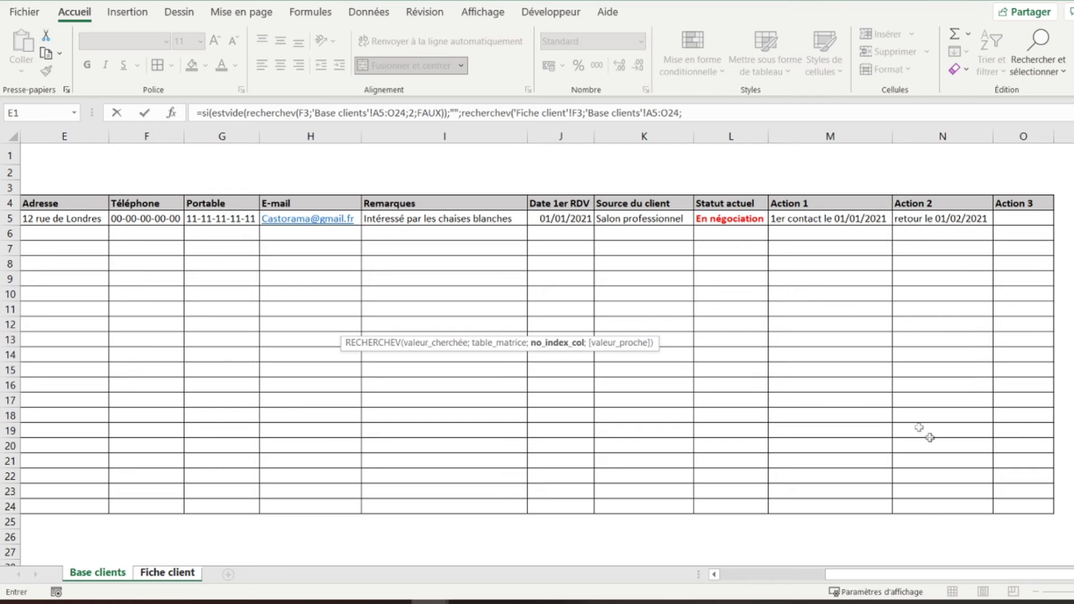
{"action": "type", "text": "2;"}
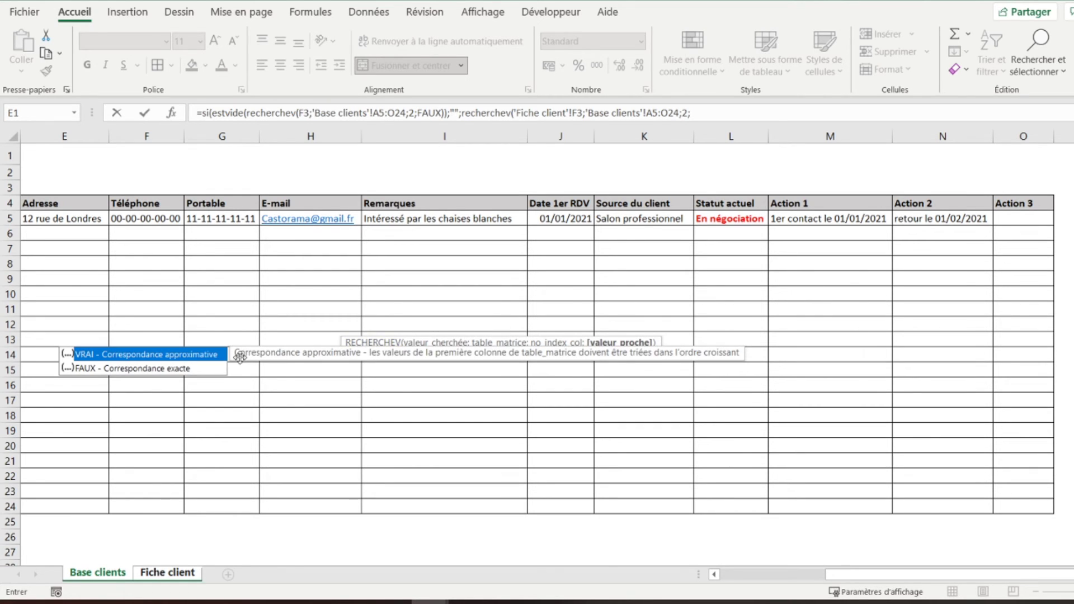
{"action": "double_click", "coordinate": [164, 370]}
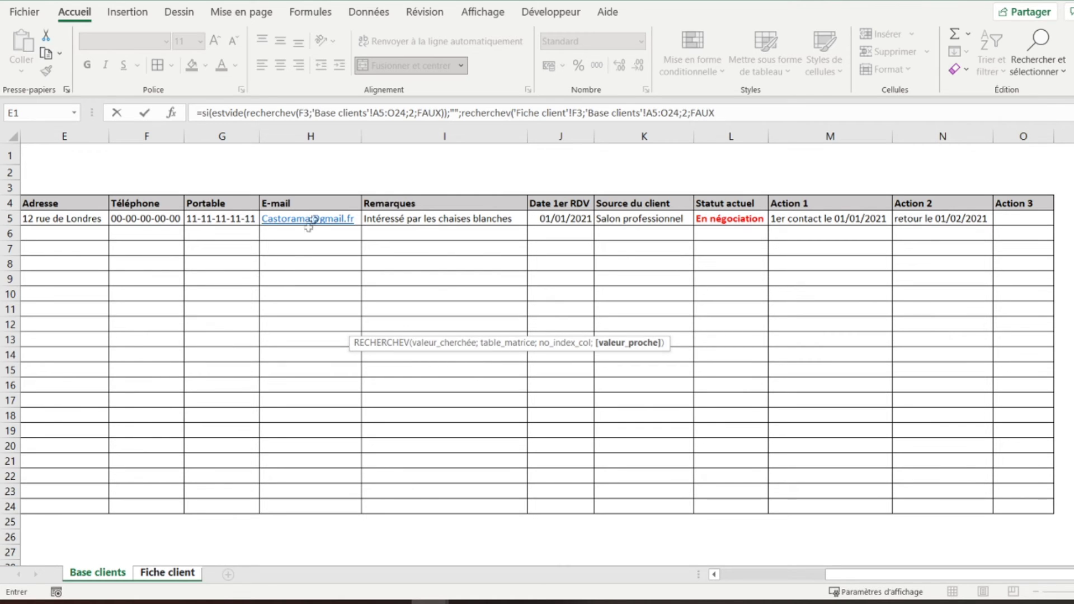
{"action": "type", "text": ")"}
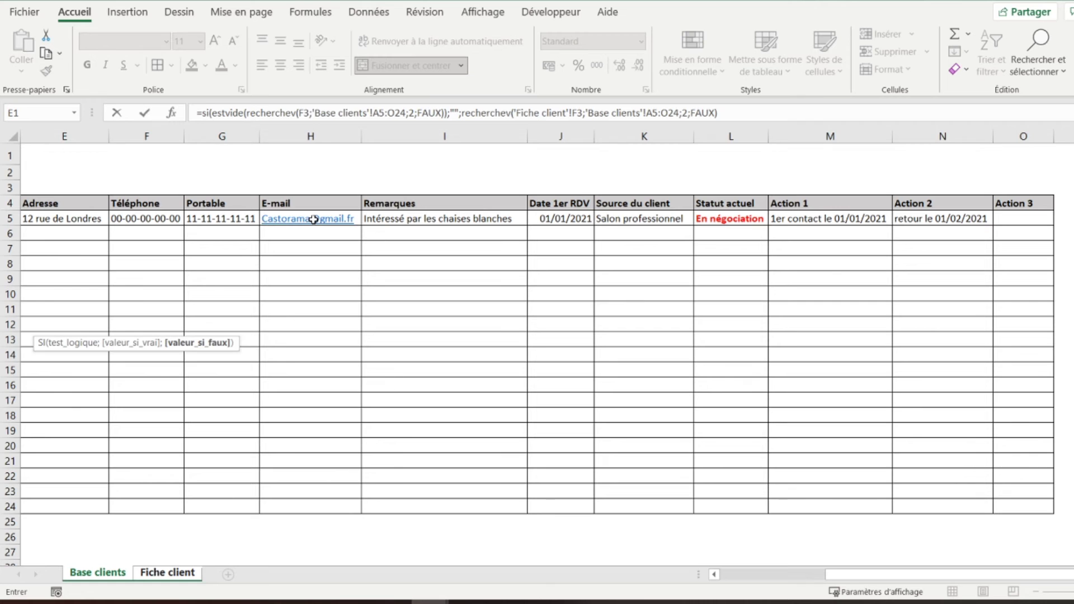
{"action": "type", "text": ")"}
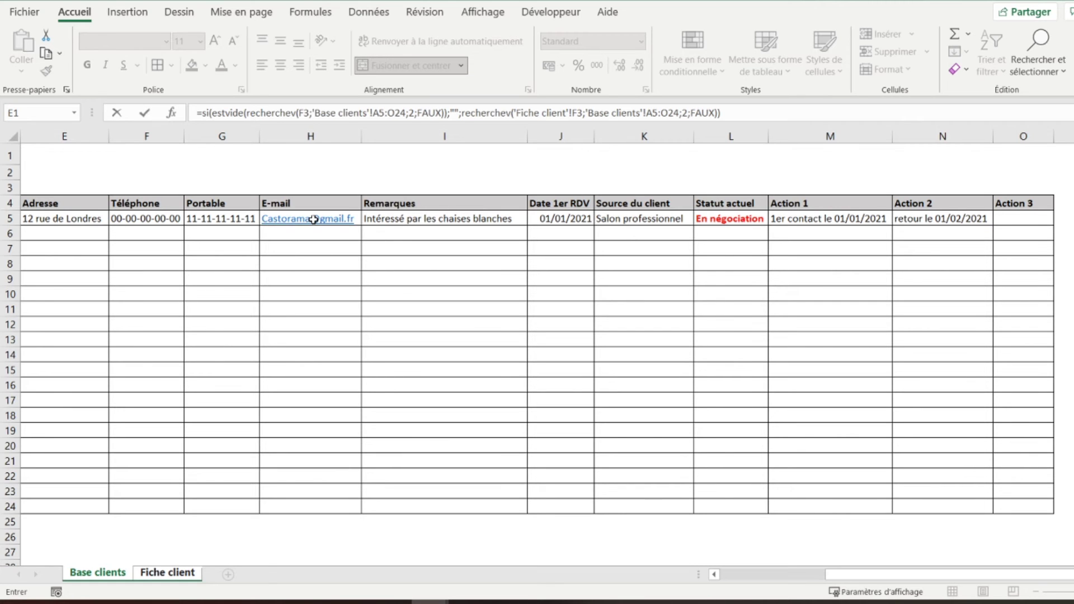
{"action": "key", "text": "Return"}
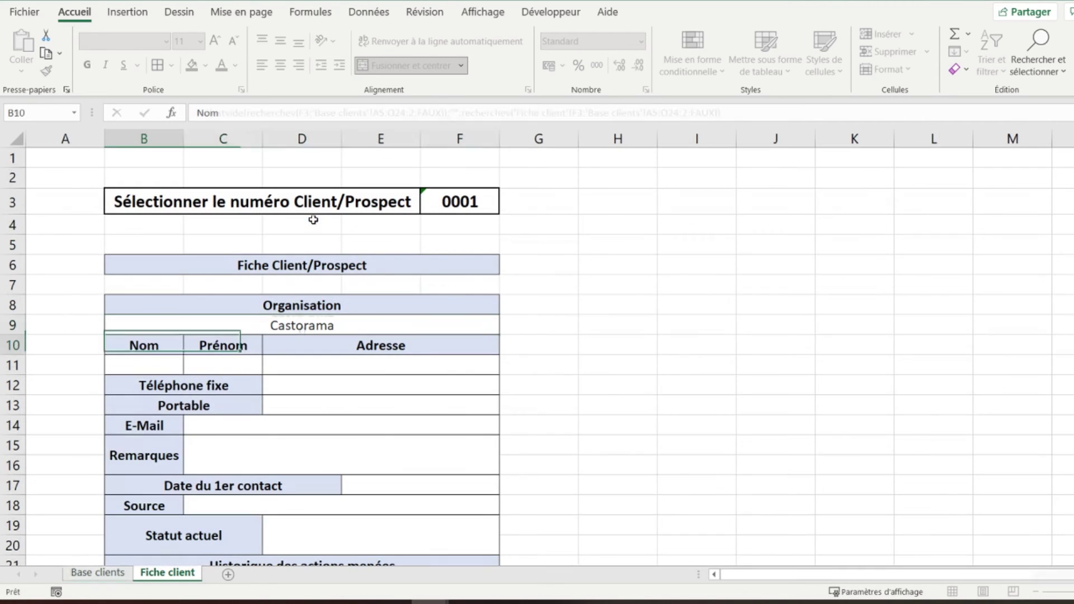
{"action": "key", "text": "Up"}
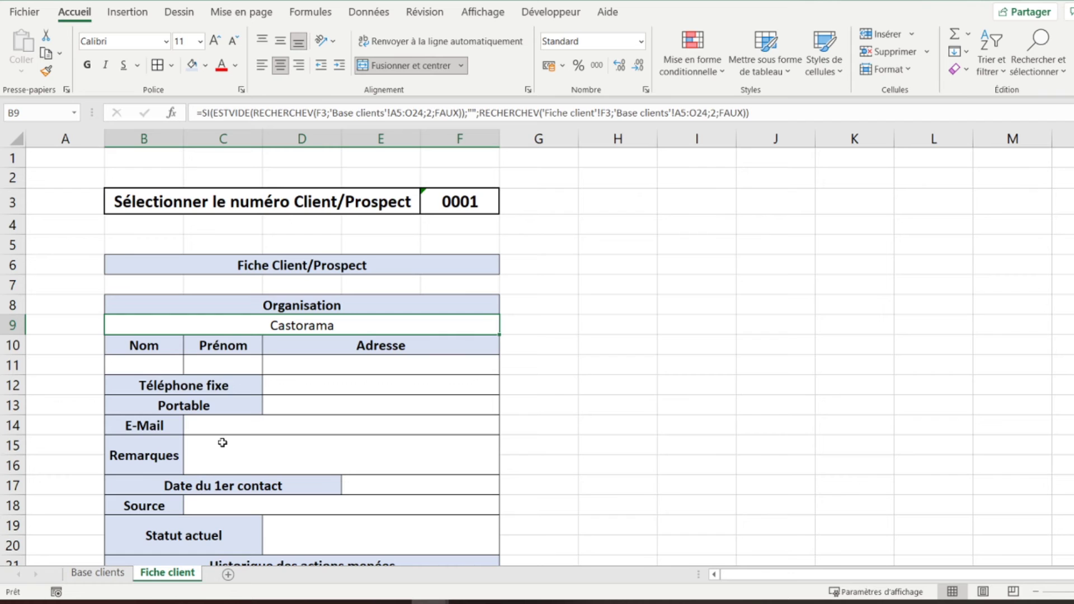
- Copy the complete Organisation lookup formula from B9
{"action": "double_click", "coordinate": [416, 113]}
{"action": "triple_click", "coordinate": [417, 112]}
{"action": "key", "text": "ctrl+c"}
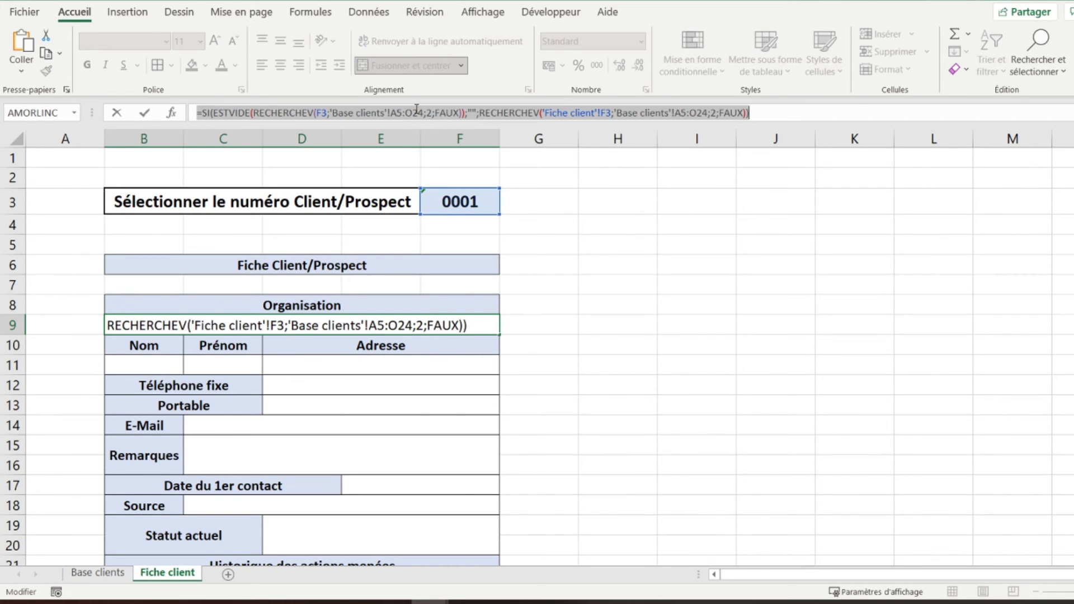
{"action": "key", "text": "Return"}
{"action": "left_click", "coordinate": [417, 111]}
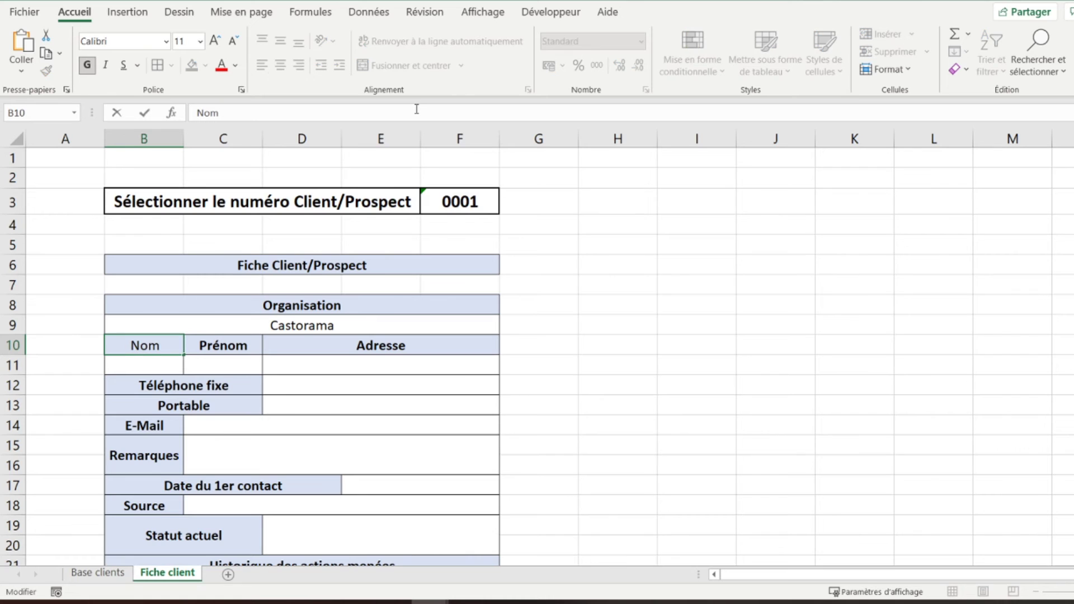
{"action": "key", "text": "Return"}
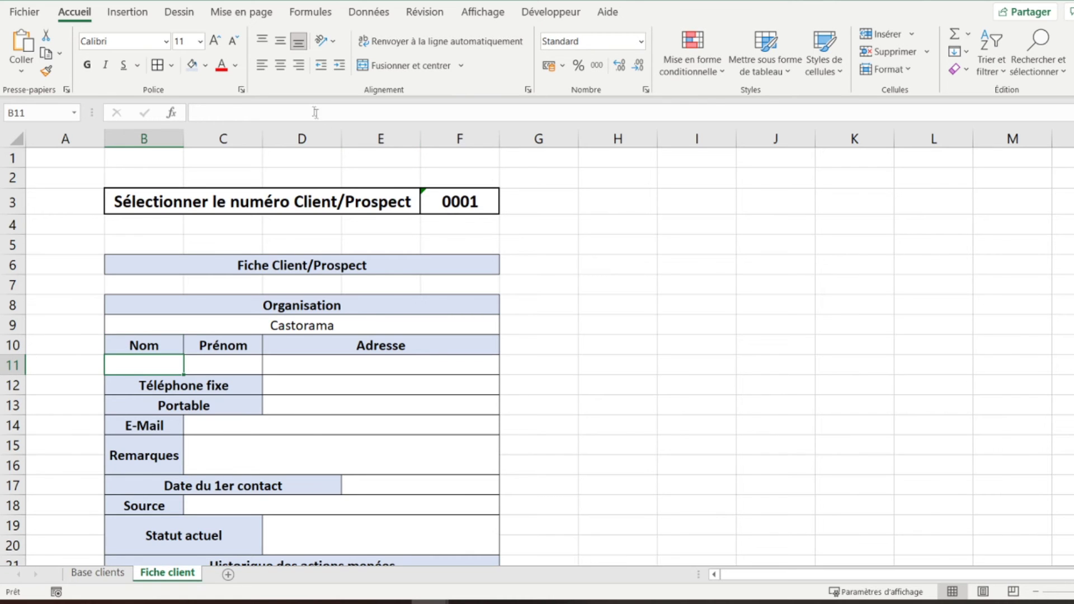
- Paste the lookup into the Nom field B11 with both column indexes set to 3
{"action": "left_click", "coordinate": [312, 111]}
{"action": "key", "text": "ctrl+v"}
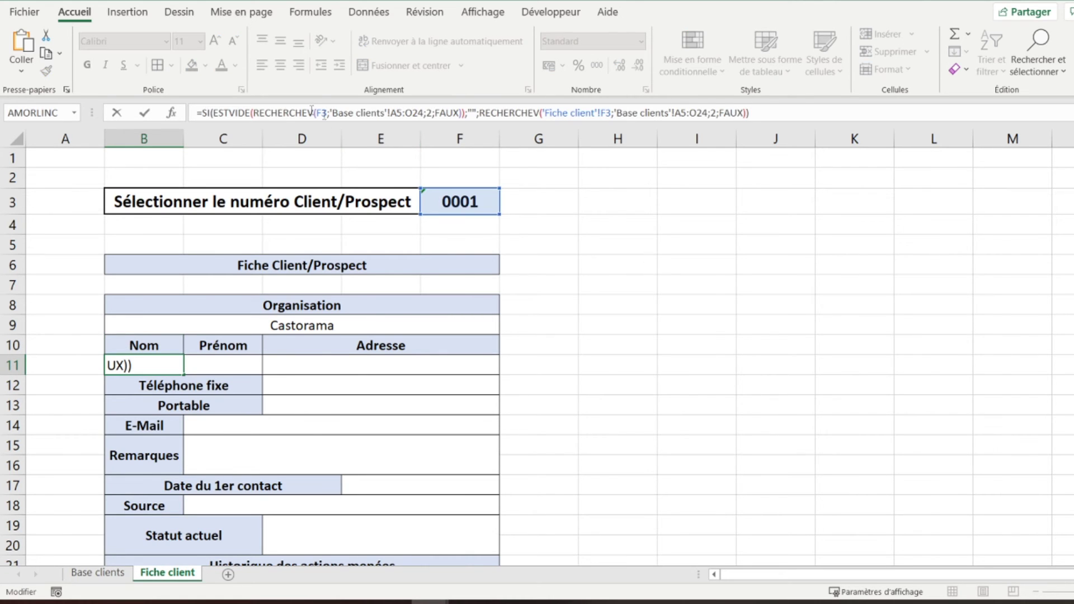
{"action": "left_click", "coordinate": [433, 113]}
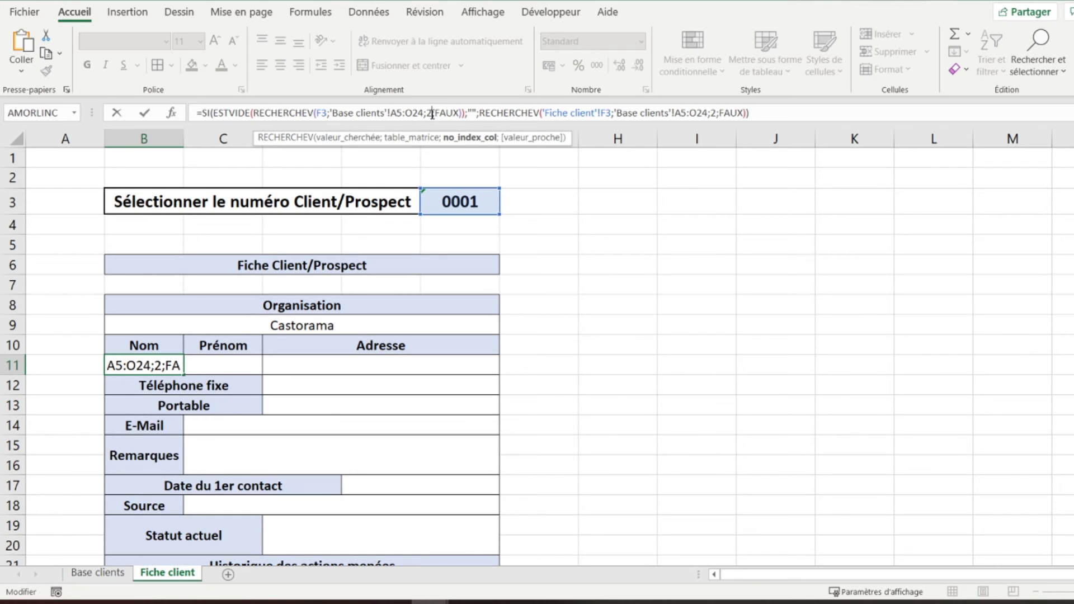
{"action": "key", "text": "BackSpace"}
{"action": "type", "text": "3"}
{"action": "left_click", "coordinate": [717, 113]}
{"action": "key", "text": "BackSpace"}
{"action": "type", "text": "3"}
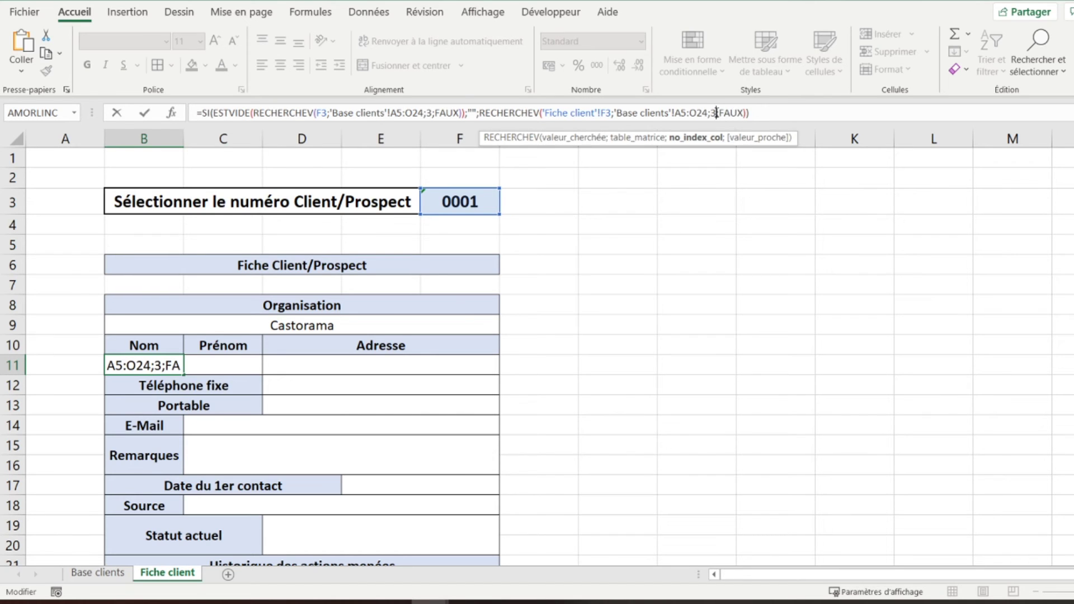
{"action": "key", "text": "Return"}
{"action": "key", "text": "Up"}
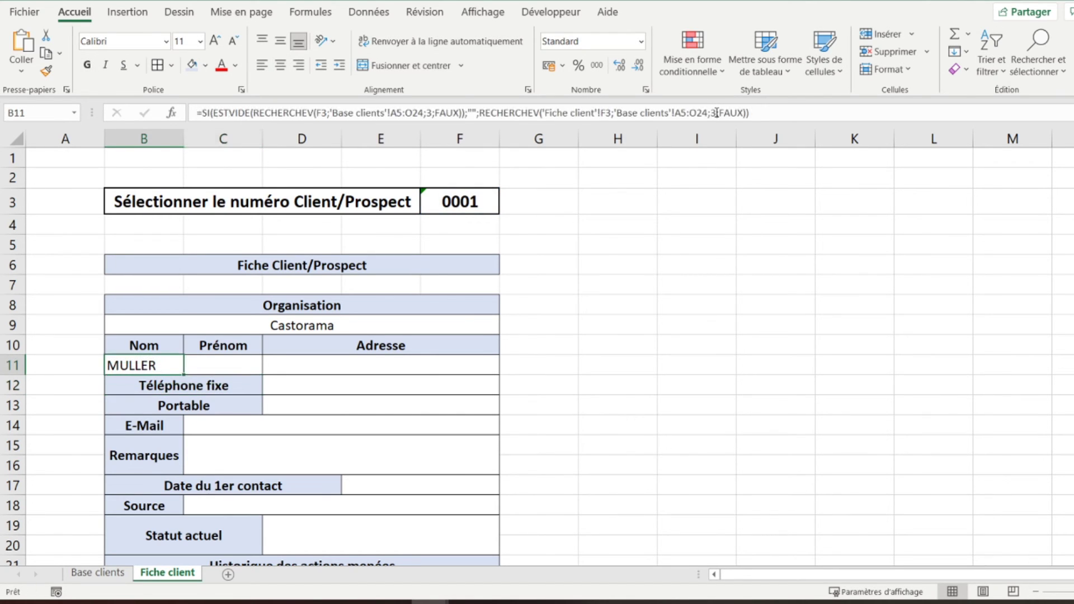
- Paste the lookup into the Prénom field with both column indexes set to 4
{"action": "key", "text": "Right"}
{"action": "left_click", "coordinate": [698, 113]}
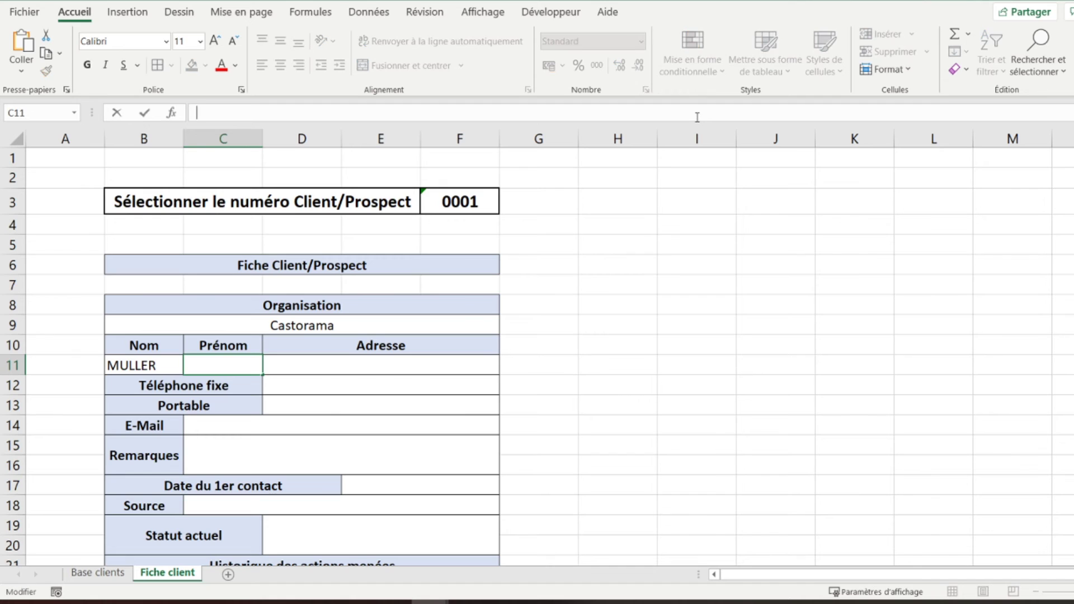
{"action": "key", "text": "ctrl+v"}
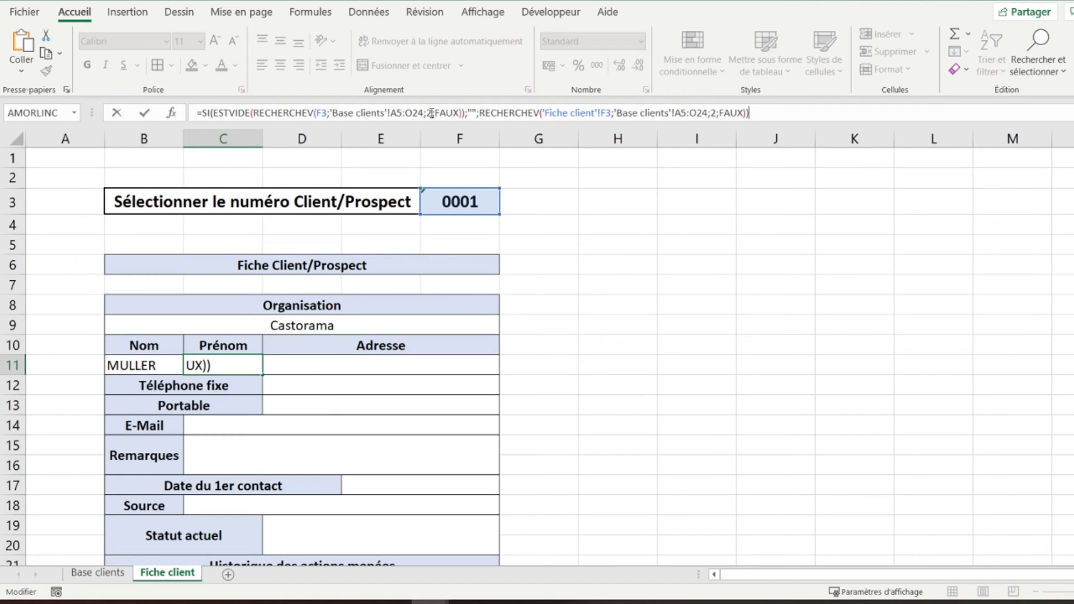
{"action": "left_click", "coordinate": [431, 113]}
{"action": "key", "text": "BackSpace"}
{"action": "type", "text": "4"}
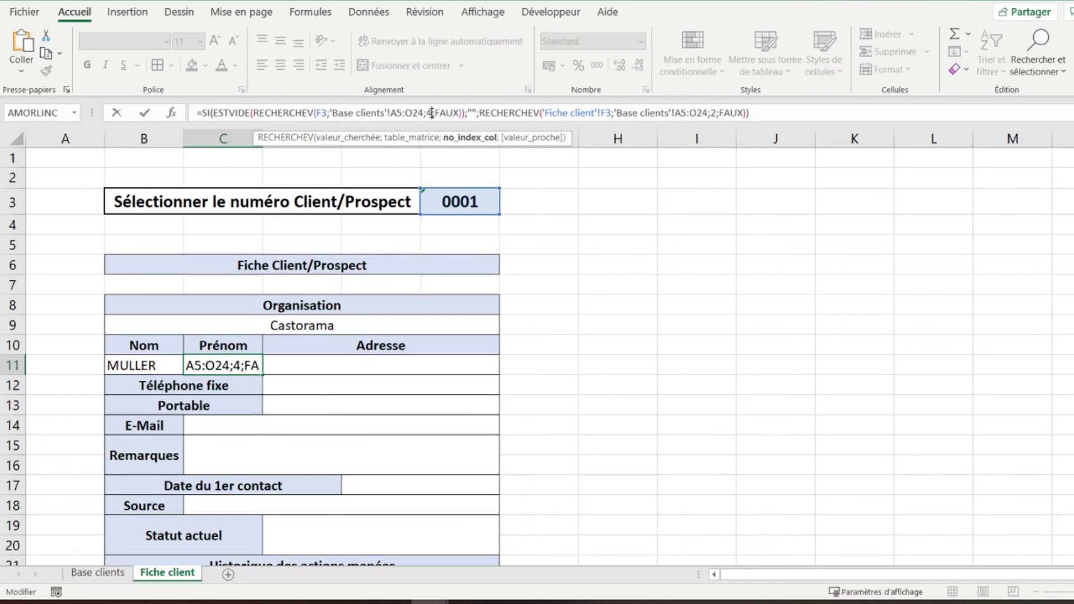
{"action": "left_click", "coordinate": [717, 114]}
{"action": "key", "text": "BackSpace"}
{"action": "type", "text": "4"}
{"action": "key", "text": "Return"}
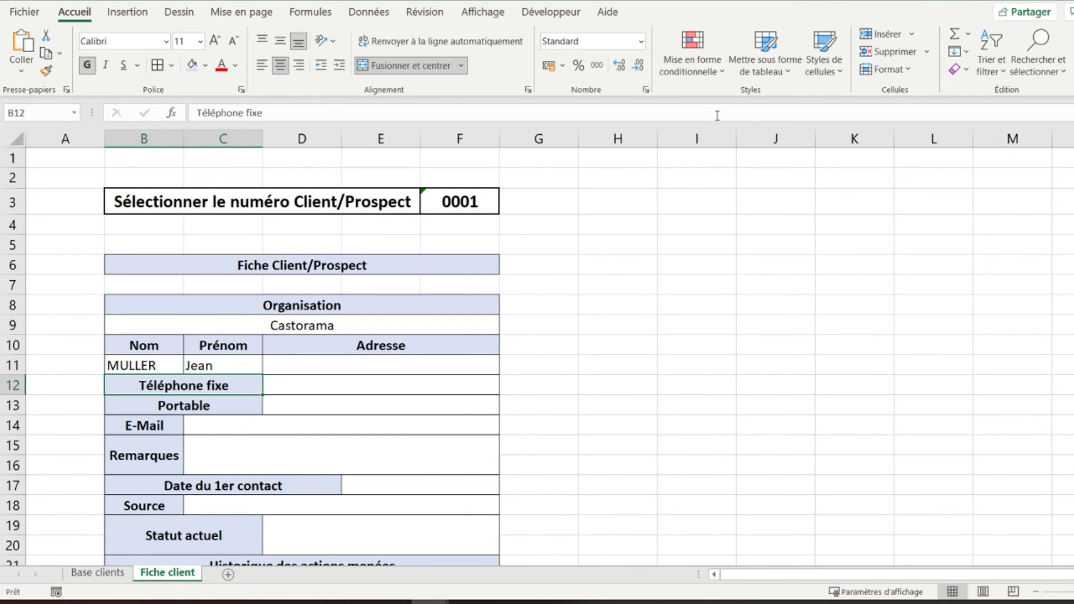
- Paste the lookup into the Adresse field with both column indexes set to 5
{"action": "left_click", "coordinate": [437, 367]}
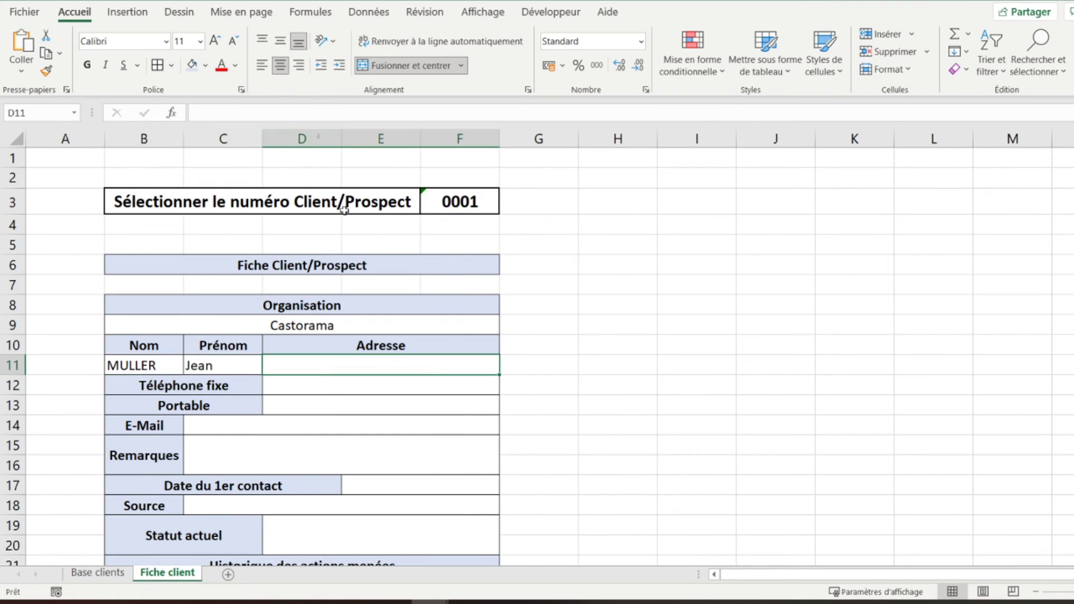
{"action": "left_click", "coordinate": [296, 109]}
{"action": "key", "text": "ctrl+v"}
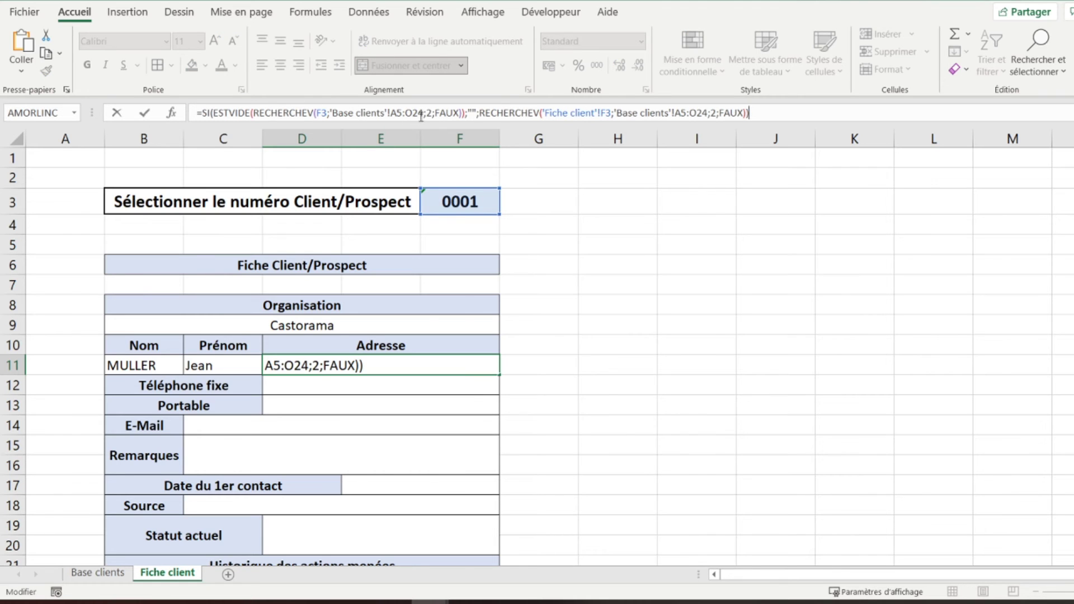
{"action": "left_click", "coordinate": [433, 114]}
{"action": "key", "text": "BackSpace"}
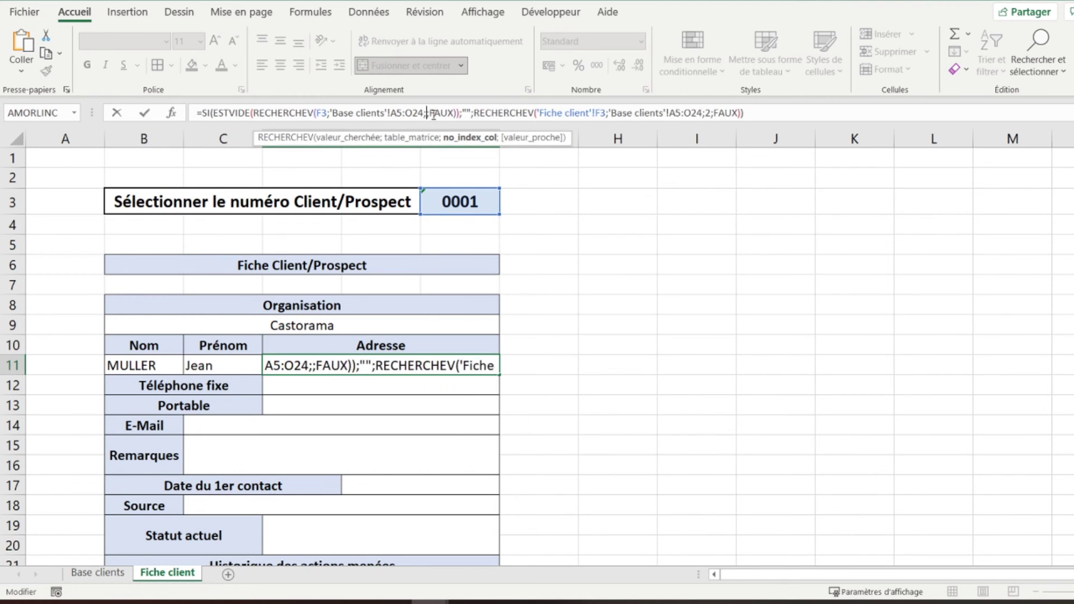
{"action": "type", "text": "5"}
{"action": "key", "text": "Return"}
{"action": "key", "text": "Up"}
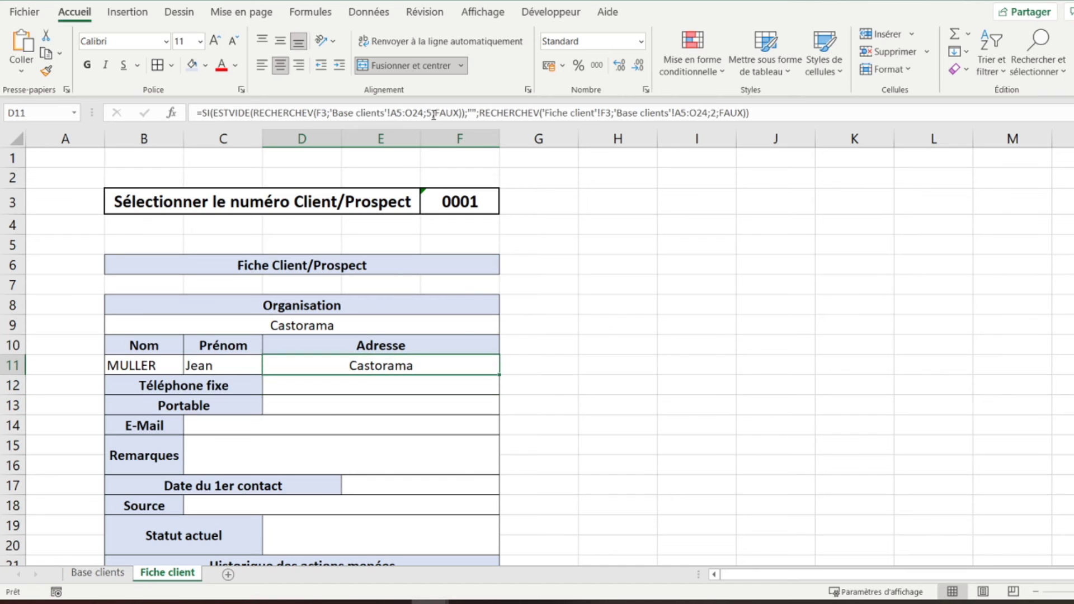
{"action": "left_click", "coordinate": [718, 113]}
{"action": "key", "text": "BackSpace"}
{"action": "type", "text": "5"}
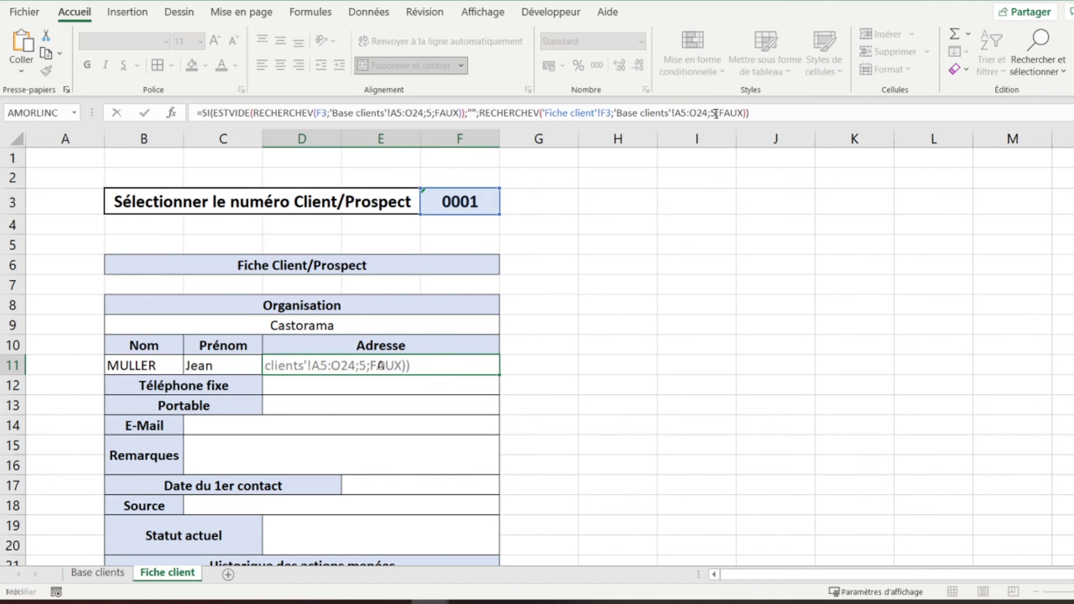
{"action": "key", "text": "Return"}
- Paste the lookup into the Téléphone fixe field with both column indexes set to 6
{"action": "left_click", "coordinate": [678, 113]}
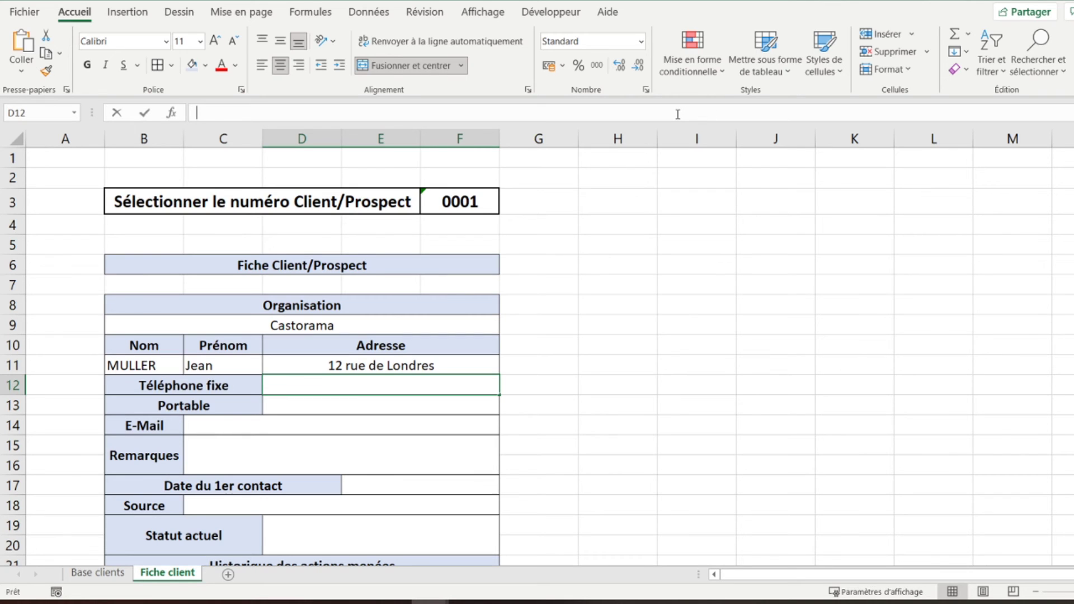
{"action": "key", "text": "ctrl+v"}
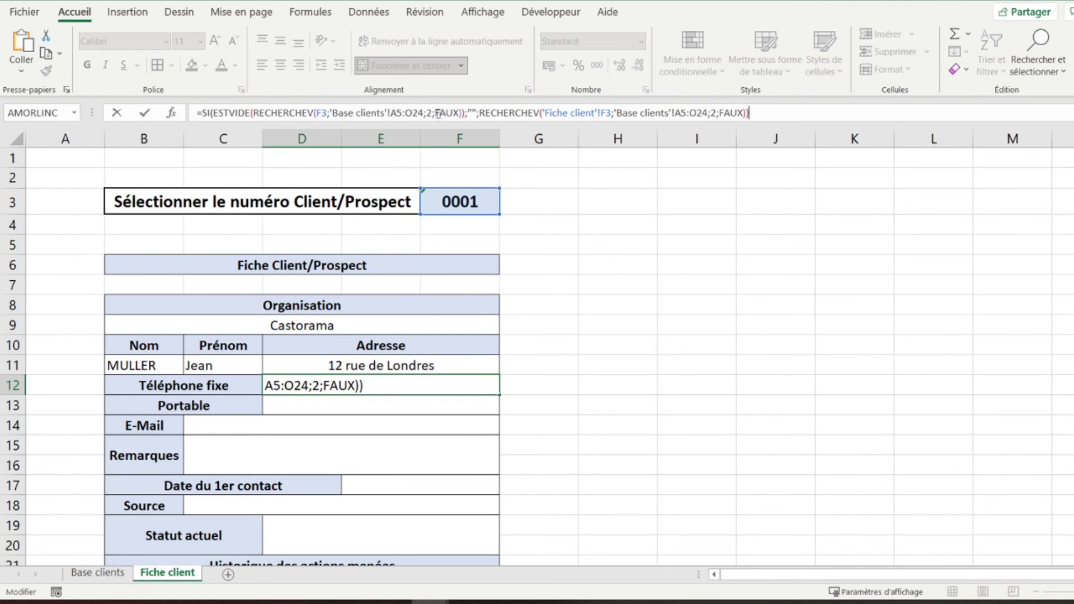
{"action": "double_click", "coordinate": [431, 113]}
{"action": "type", "text": "6"}
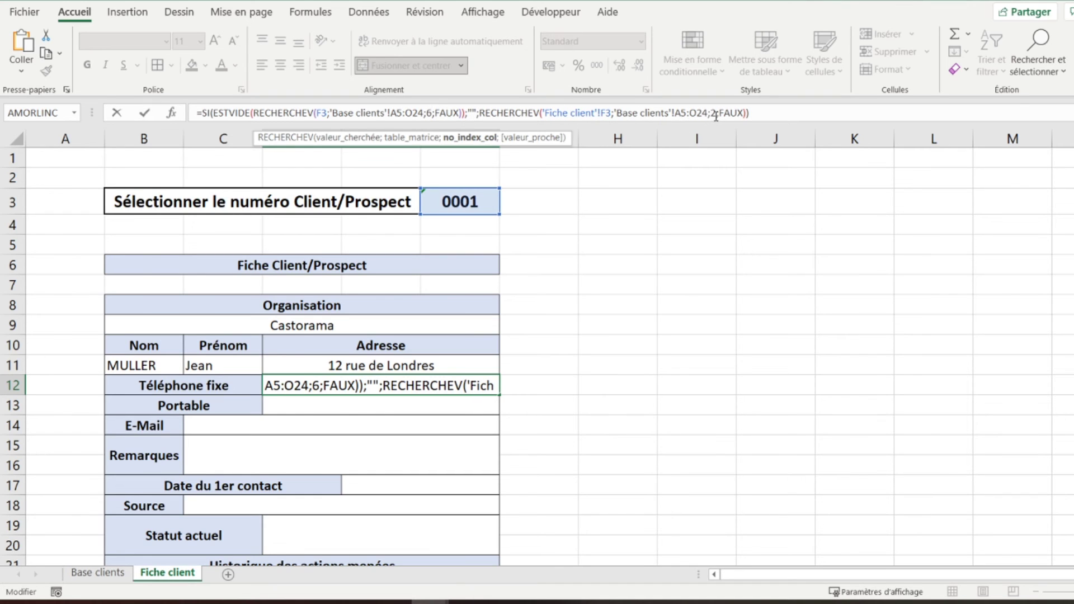
{"action": "left_click", "coordinate": [715, 113]}
{"action": "key", "text": "BackSpace"}
{"action": "type", "text": "6"}
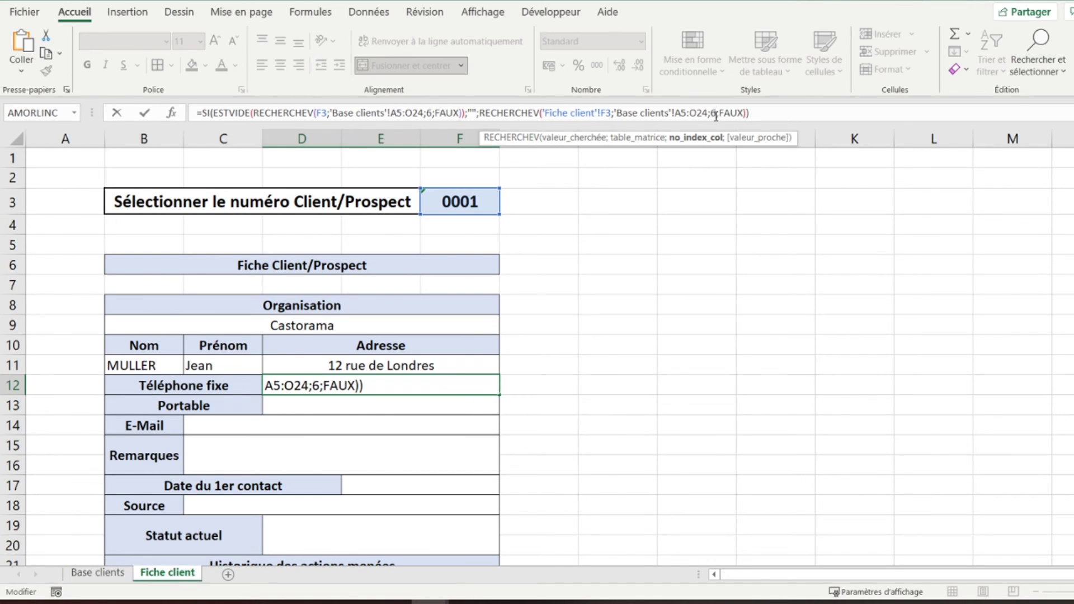
{"action": "key", "text": "Return"}
- Paste the lookup into the Portable field with both column indexes set to 7
{"action": "left_click", "coordinate": [716, 113]}
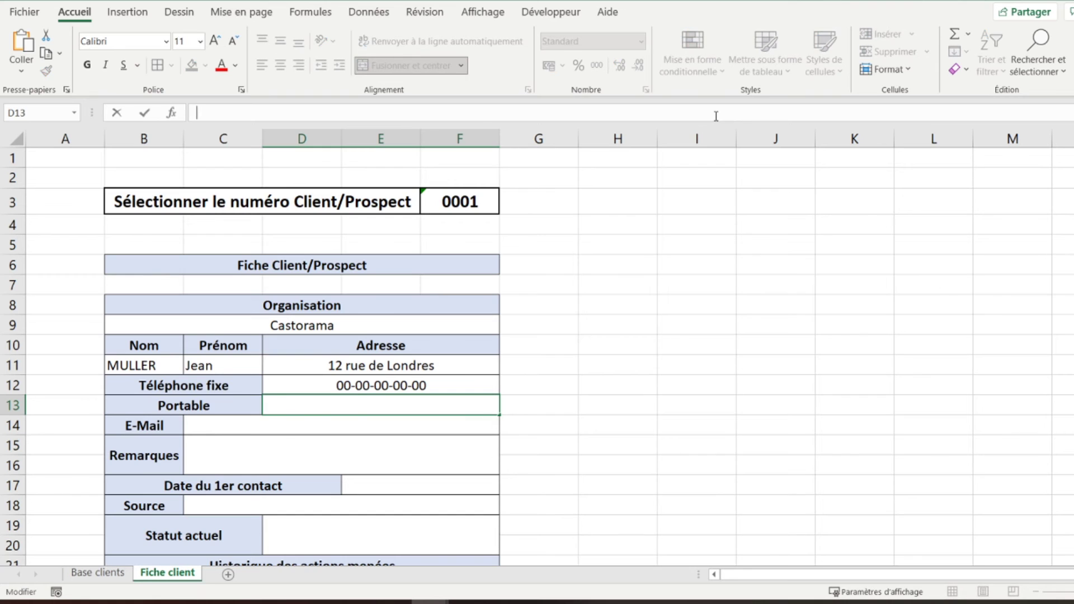
{"action": "type", "text": "=SI(ESTVIDE(RECHERCHEV(F3;'Base clients'!A5:O24;2;FAUX));\"\";RECHERCHEV('Fiche client'!F3;'Base clients'!A5:O24;2;FAUX))"}
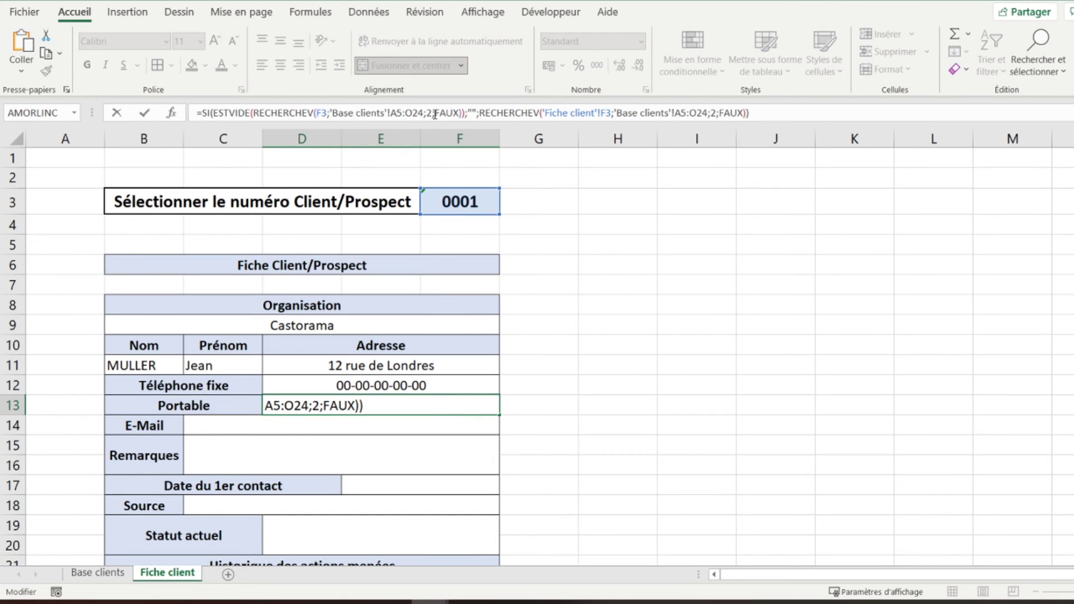
{"action": "left_click", "coordinate": [433, 114]}
{"action": "key", "text": "BackSpace"}
{"action": "type", "text": "7"}
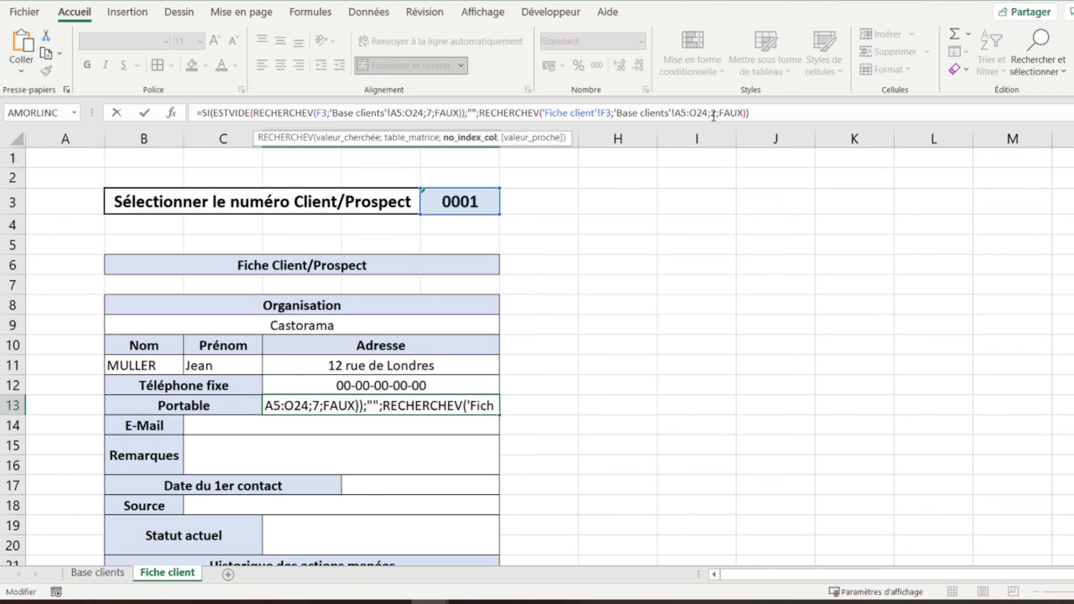
{"action": "left_click", "coordinate": [716, 114]}
{"action": "key", "text": "BackSpace"}
{"action": "type", "text": "7"}
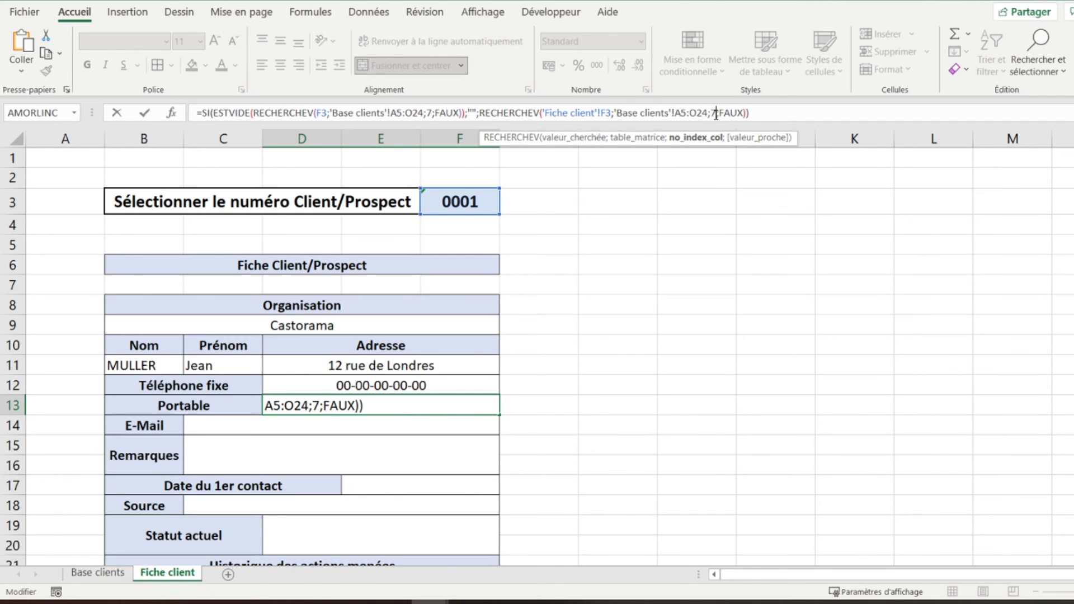
{"action": "key", "text": "Return"}
- Paste the lookup into the E-Mail field with both column indexes set to 8
{"action": "left_click", "coordinate": [717, 114]}
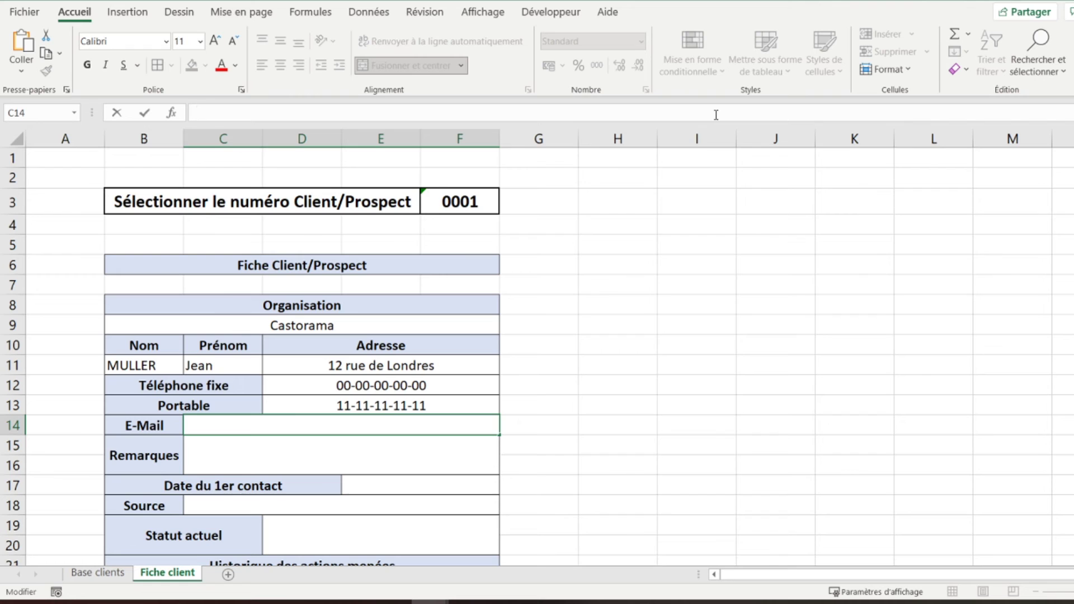
{"action": "type", "text": "=SI(ESTVIDE(RECHERCHEV(F3;'Base clients'!A5:O24;2;FAUX));\"\";RECHERCHEV('Fiche client'!F3;'Base clients'!A5:O24;2;FAUX))"}
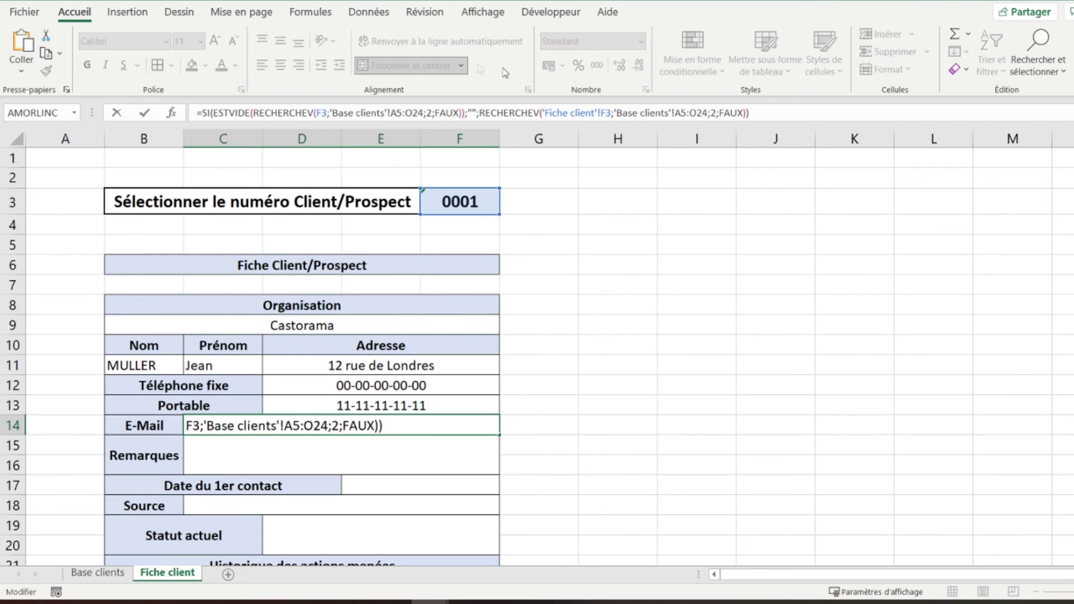
{"action": "left_click", "coordinate": [433, 114]}
{"action": "key", "text": "BackSpace"}
{"action": "type", "text": "8"}
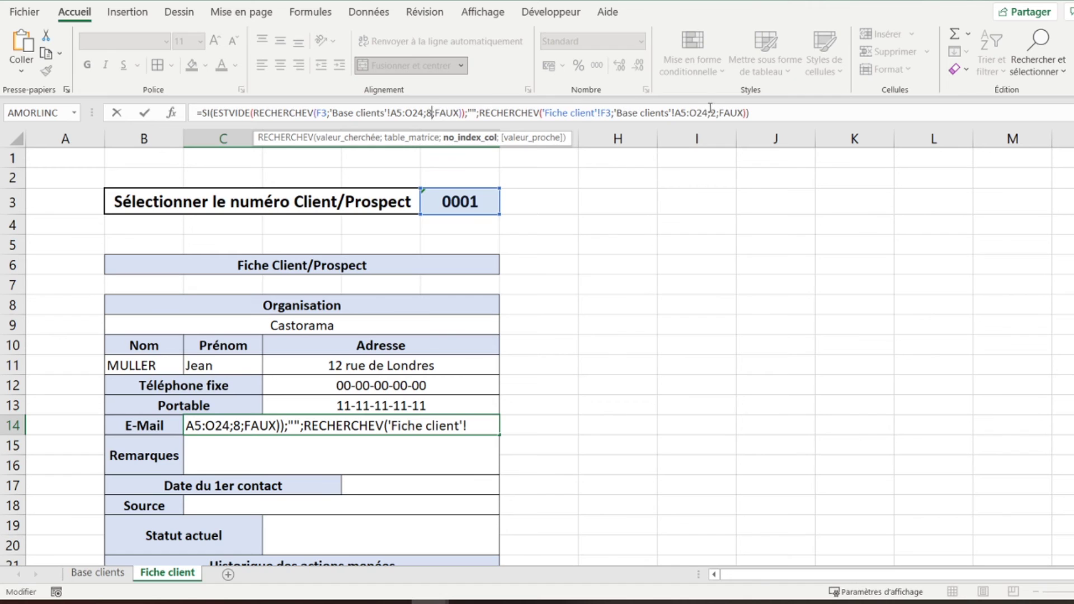
{"action": "left_click", "coordinate": [716, 113]}
{"action": "key", "text": "BackSpace"}
{"action": "type", "text": "8"}
{"action": "key", "text": "Return"}
- Change the Remarques field's lookup to column 9 in both RECHERCHEV calls
{"action": "left_click", "coordinate": [717, 114]}
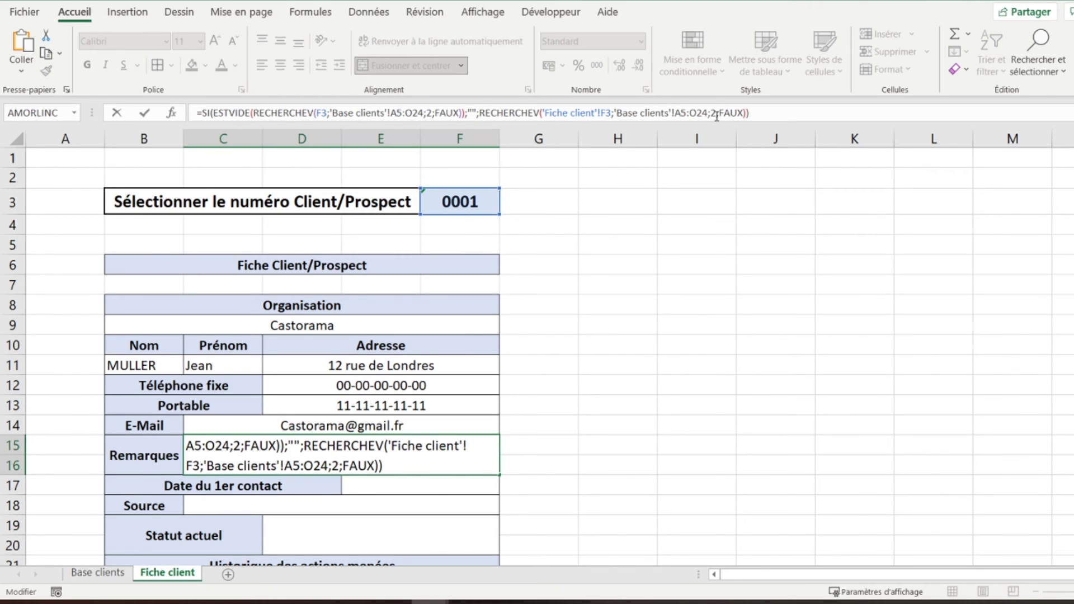
{"action": "left_click", "coordinate": [717, 113]}
{"action": "key", "text": "BackSpace"}
{"action": "type", "text": "9"}
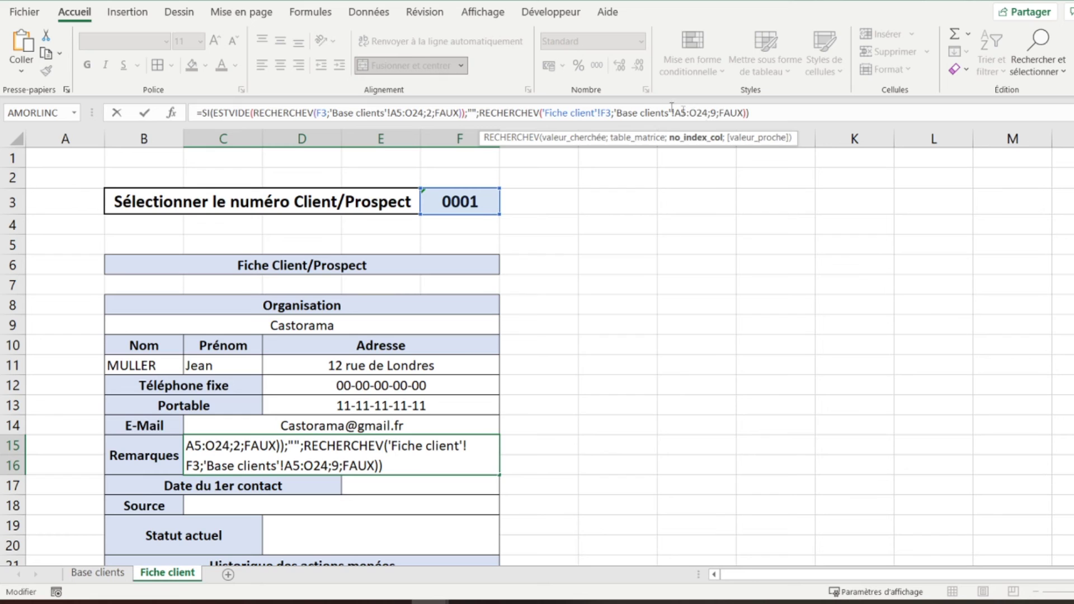
{"action": "left_click", "coordinate": [433, 114]}
{"action": "key", "text": "BackSpace"}
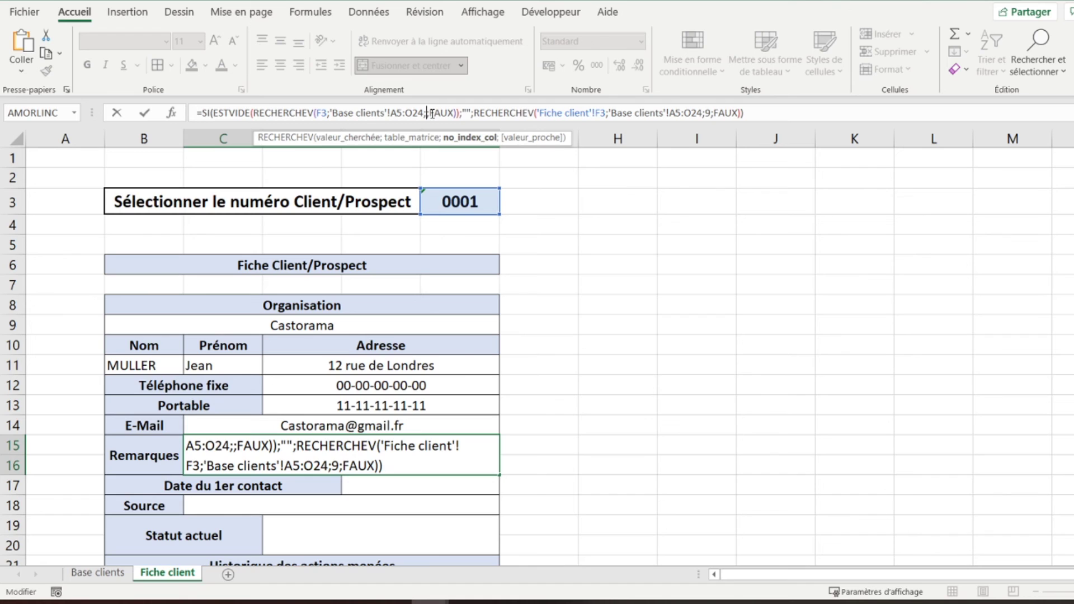
{"action": "type", "text": "9"}
{"action": "key", "text": "Return"}
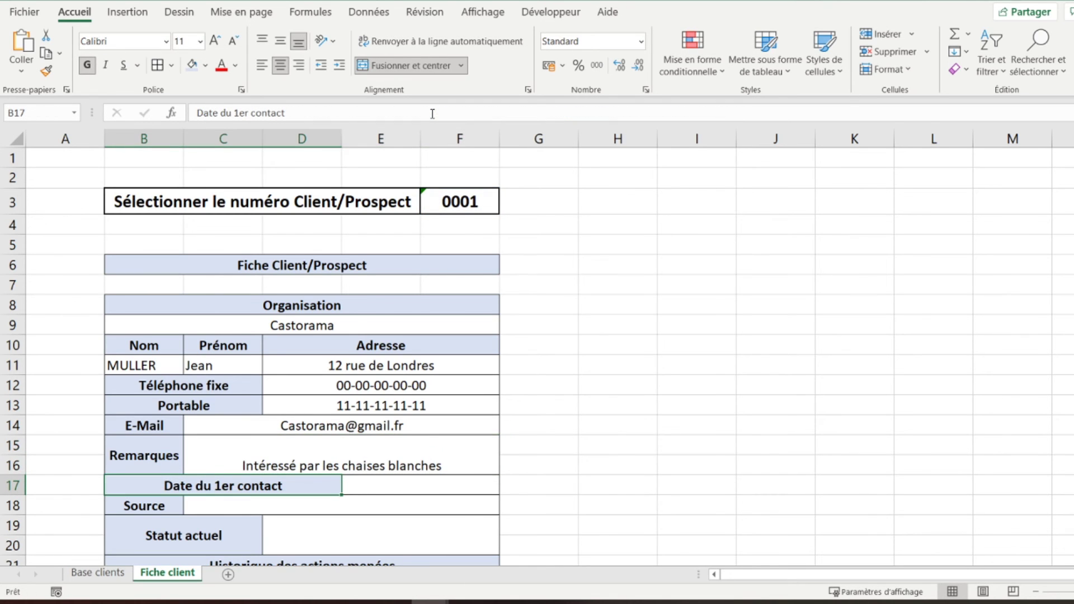
- Centre the Remarques text vertically and wrap it within the cell
{"action": "left_click", "coordinate": [307, 453]}
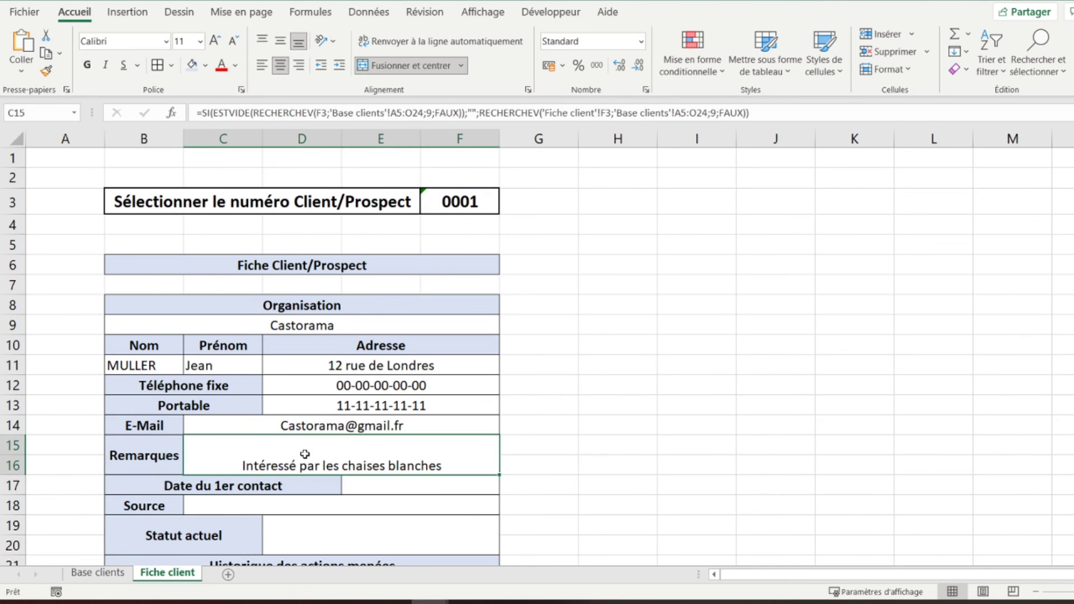
{"action": "left_click", "coordinate": [280, 46]}
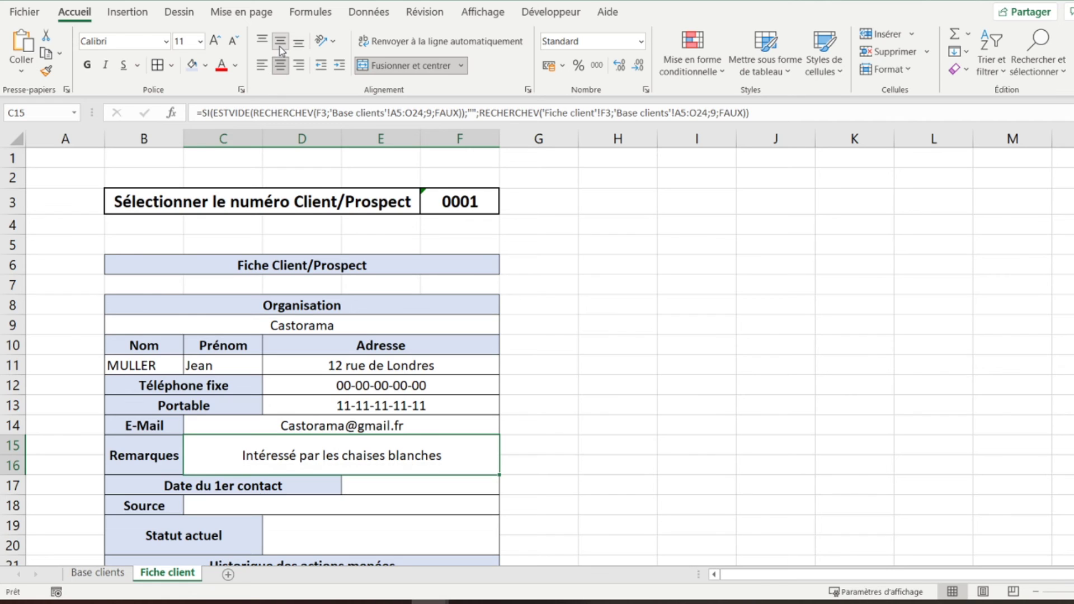
{"action": "left_click", "coordinate": [387, 41]}
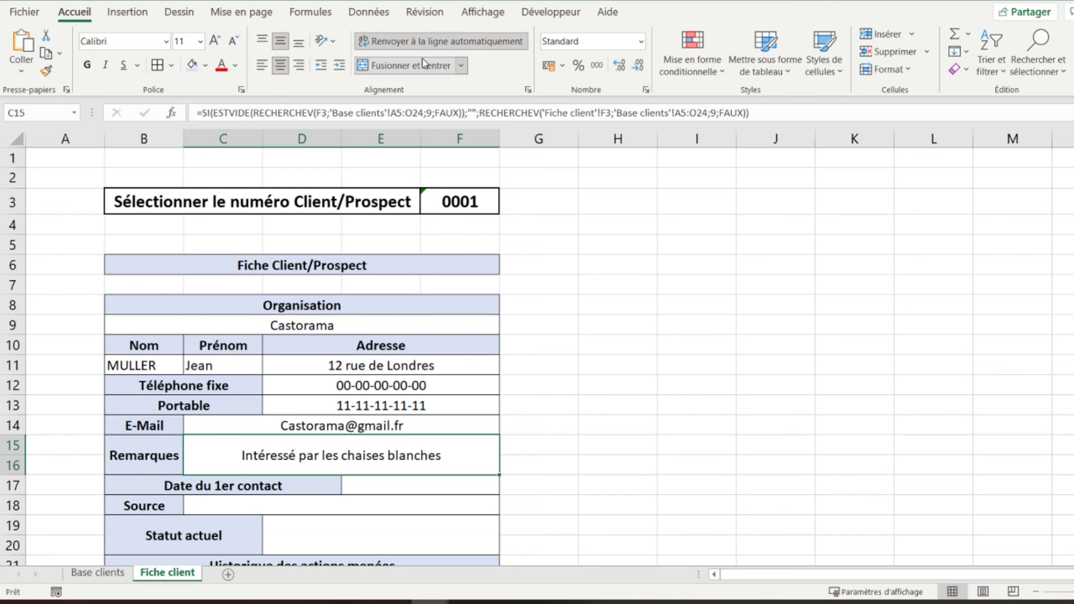
{"action": "left_click", "coordinate": [336, 504]}
{"action": "left_click", "coordinate": [383, 449]}
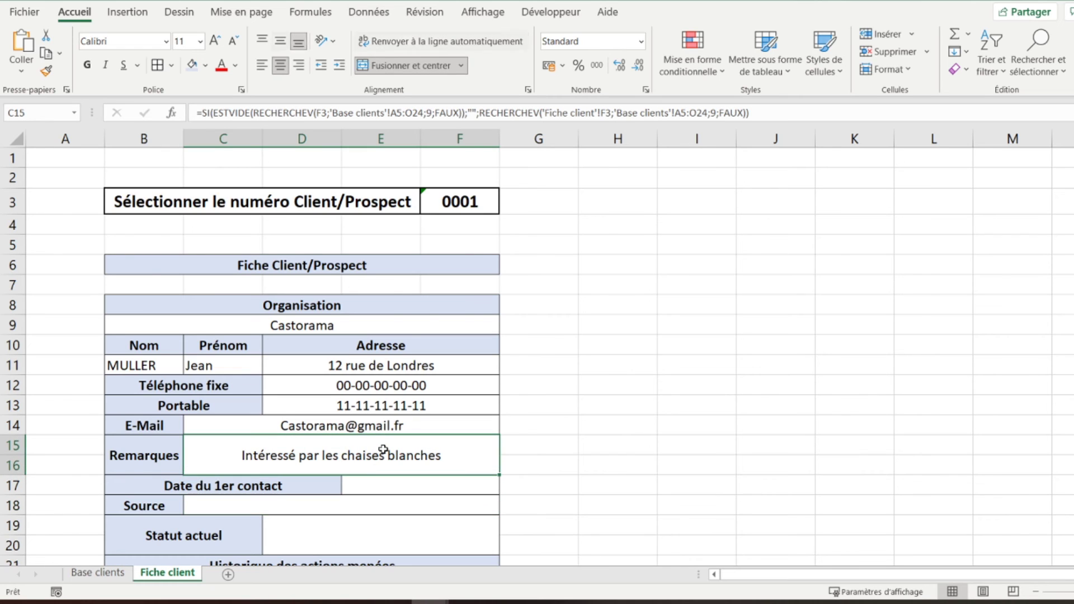
- Paste the copied lookup formula into the Date du 1er contact cell E17
{"action": "key", "text": "Down"}
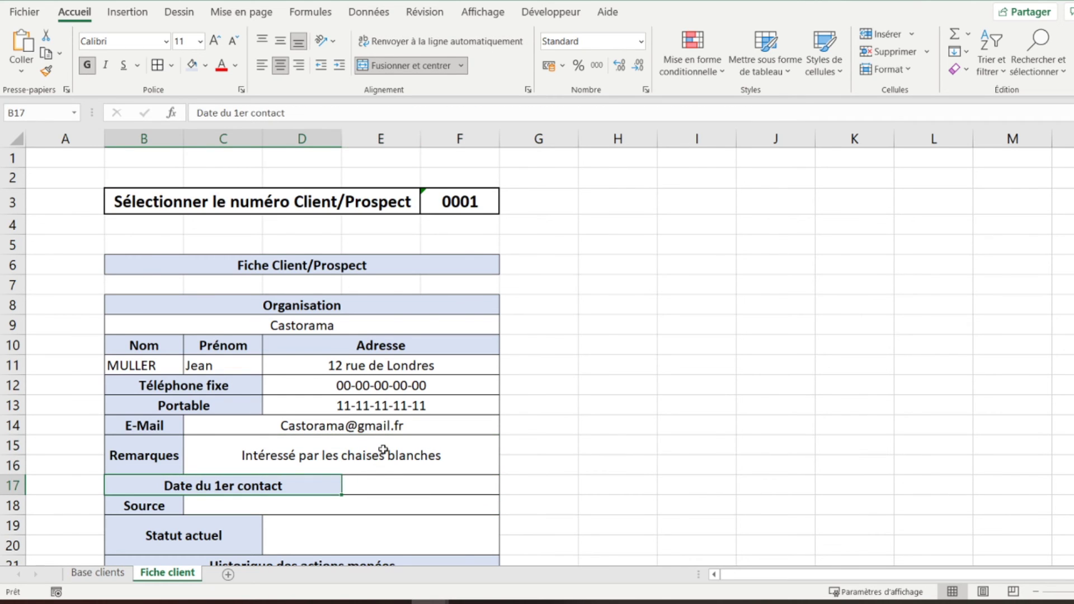
{"action": "left_click", "coordinate": [384, 484]}
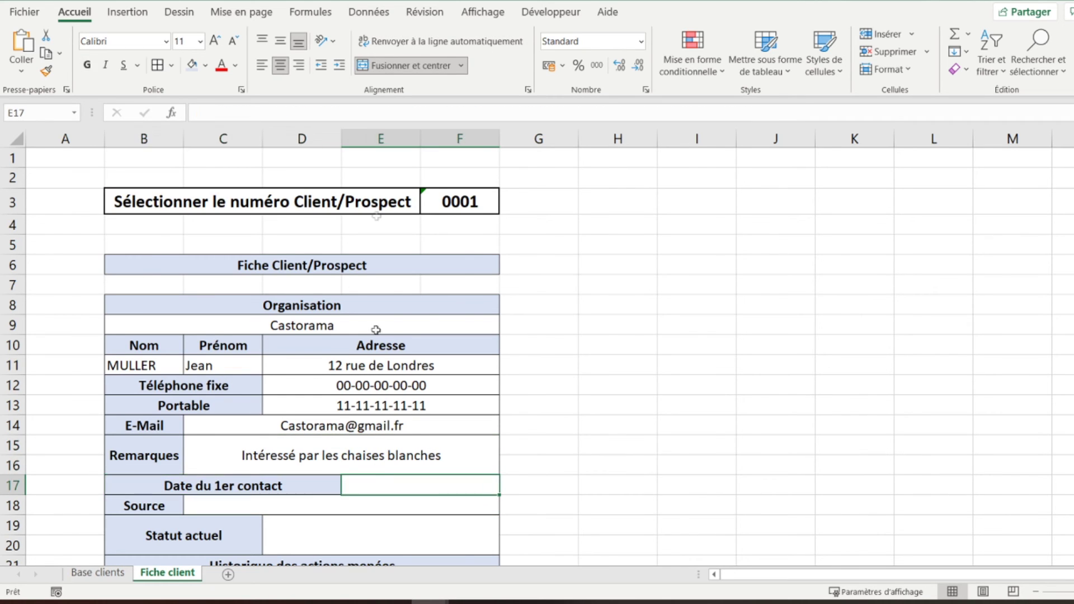
{"action": "left_click", "coordinate": [379, 114]}
{"action": "type", "text": "=SI(ESTVIDE(RECHERCHEV(F3;'Base clients'!A5:O24;2;FAUX));\"\";RECHERCHEV('Fiche client'!F3;'Base clients'!A5:O24;2;FAUX))"}
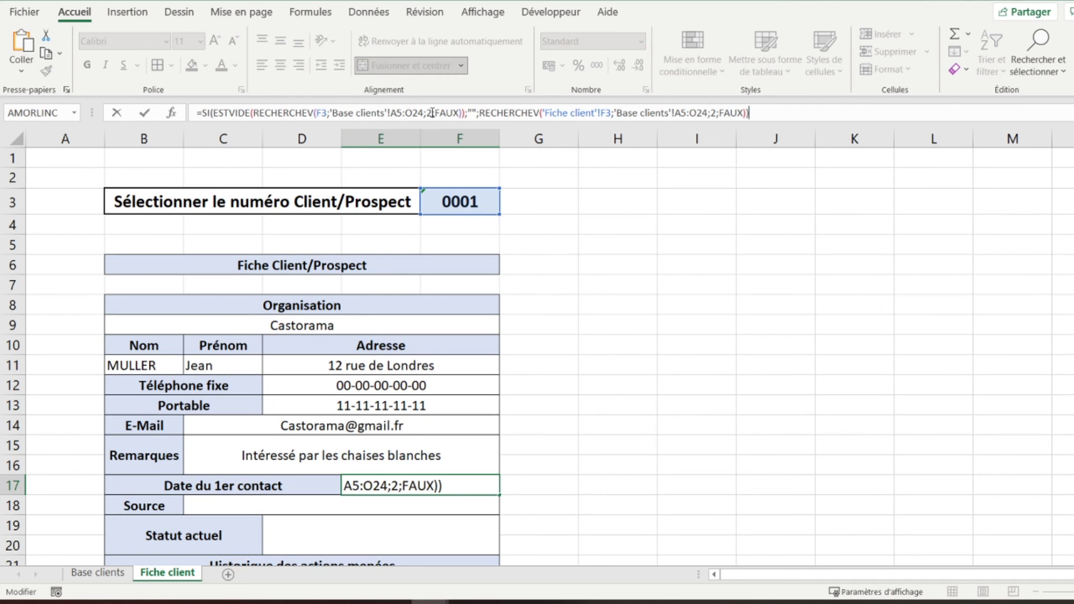
- Change both column indexes in the E17 formula to 10
{"action": "left_click", "coordinate": [432, 113]}
{"action": "key", "text": "BackSpace"}
{"action": "type", "text": "10"}
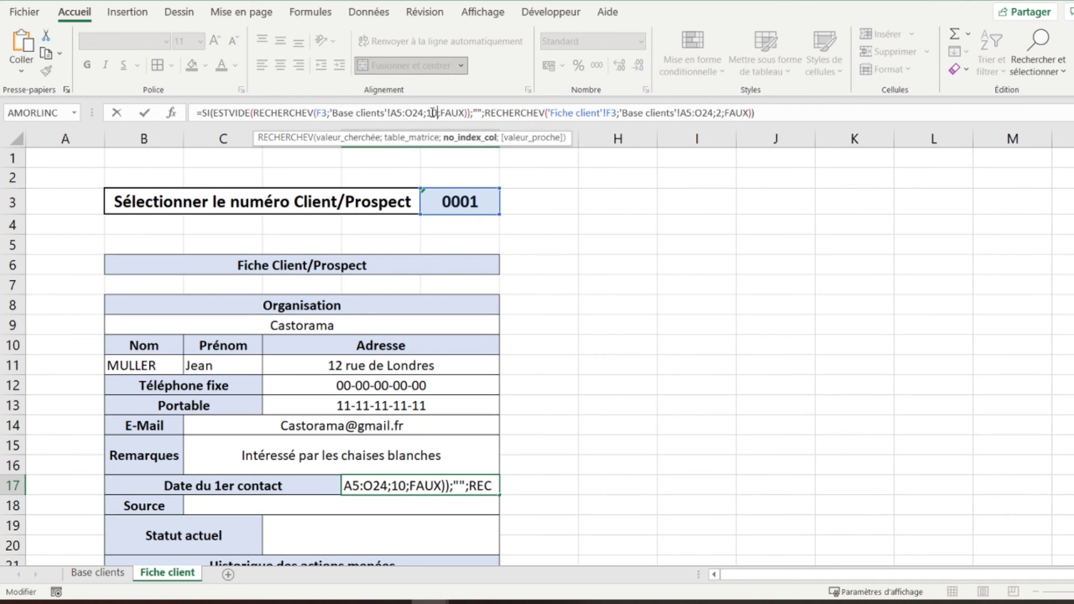
{"action": "left_click", "coordinate": [722, 114]}
{"action": "key", "text": "BackSpace"}
{"action": "type", "text": "10"}
{"action": "key", "text": "Return"}
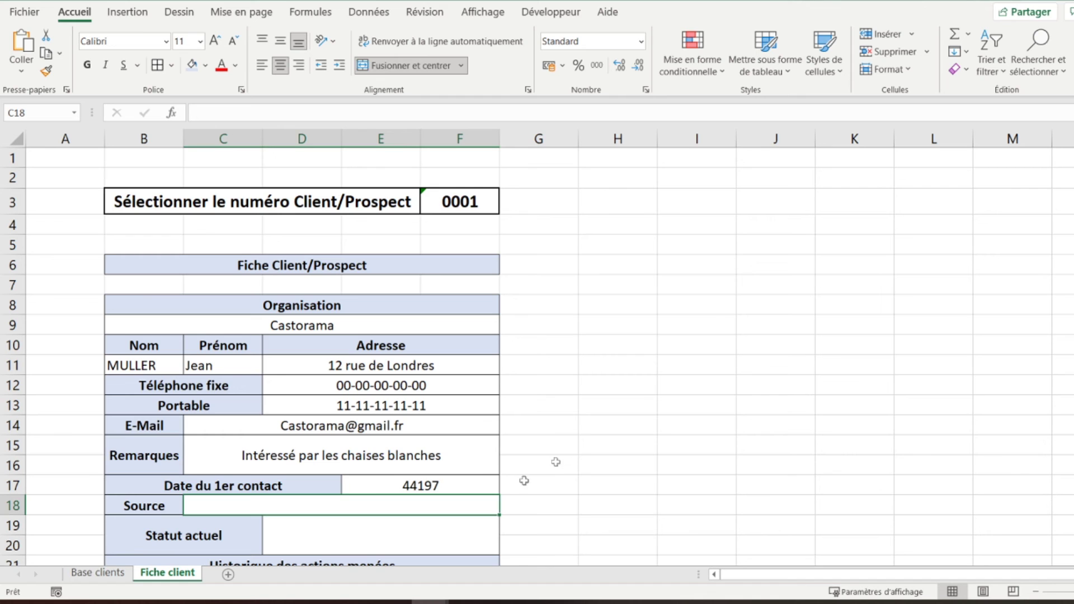
- Format E17 as a Date so it shows 01/01/2021, then copy its formula
{"action": "left_click", "coordinate": [435, 485]}
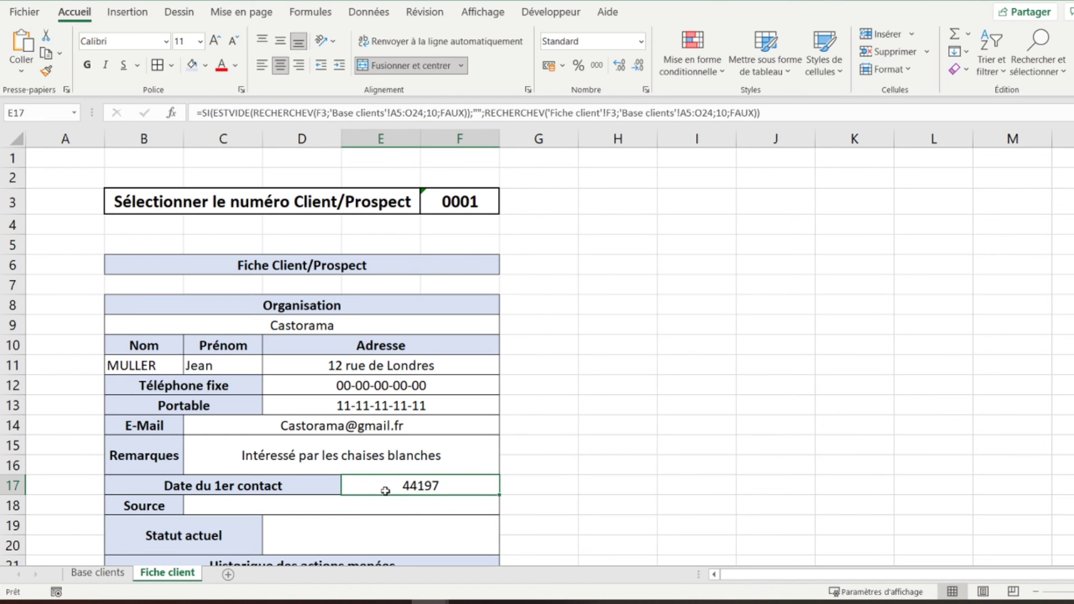
{"action": "scroll", "coordinate": [384, 491], "scroll_direction": "down", "scroll_amount": 1}
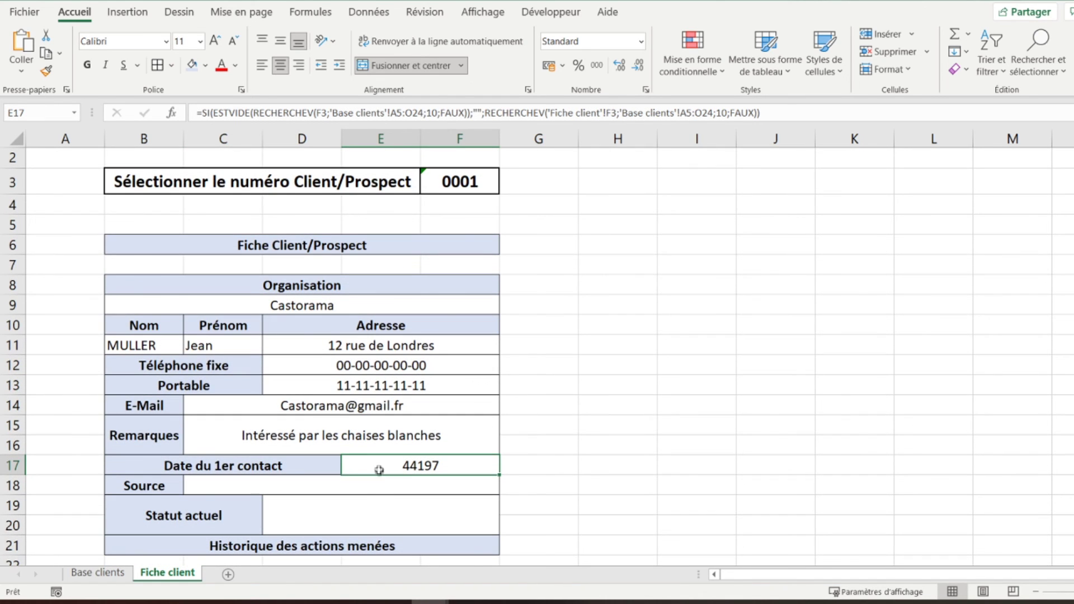
{"action": "right_click", "coordinate": [379, 465]}
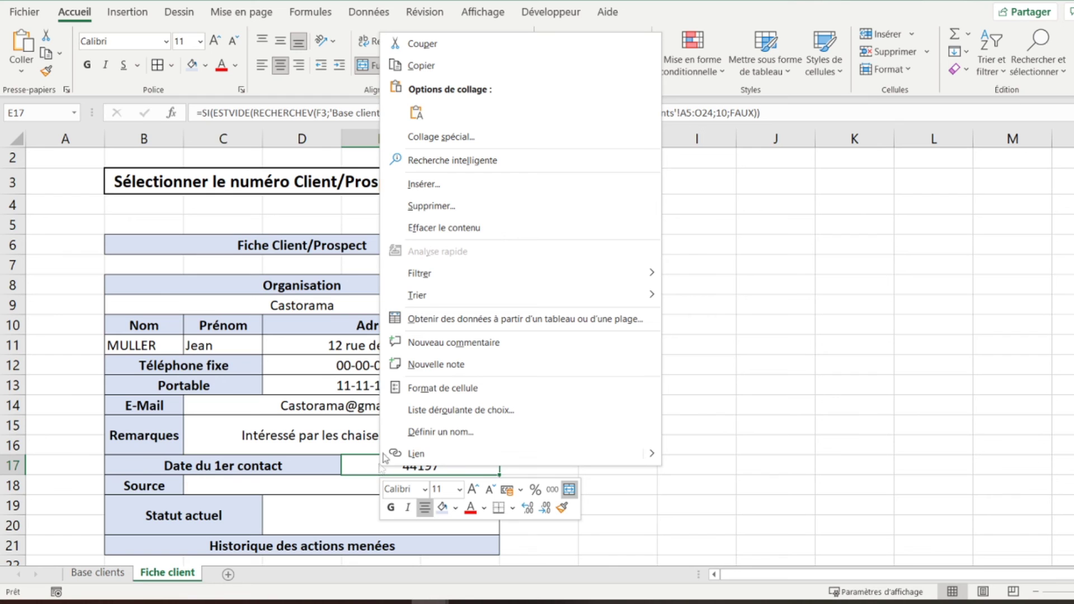
{"action": "left_click", "coordinate": [429, 393]}
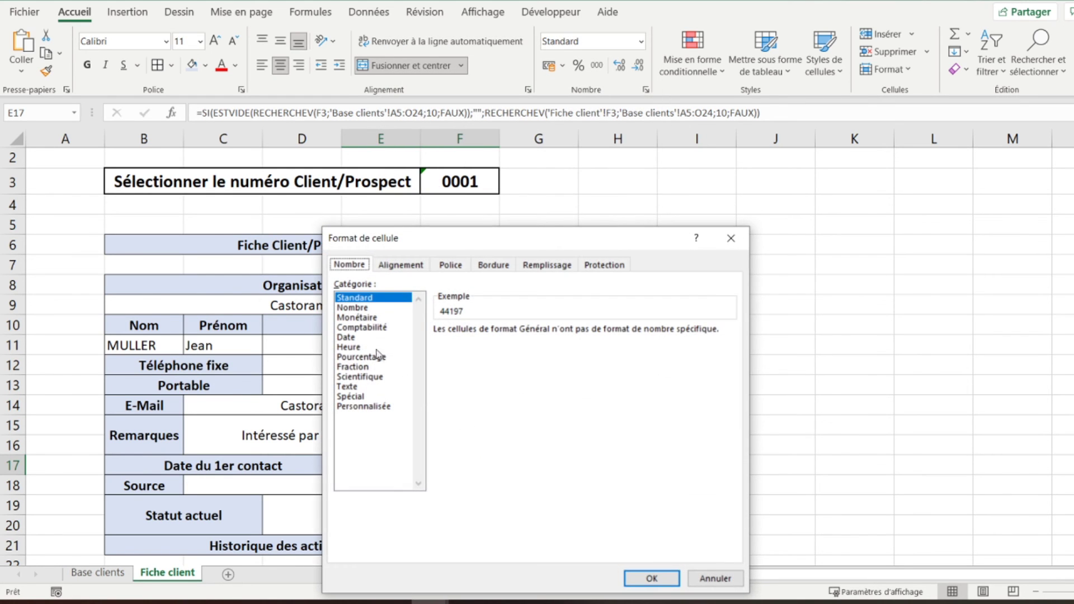
{"action": "left_click", "coordinate": [348, 338]}
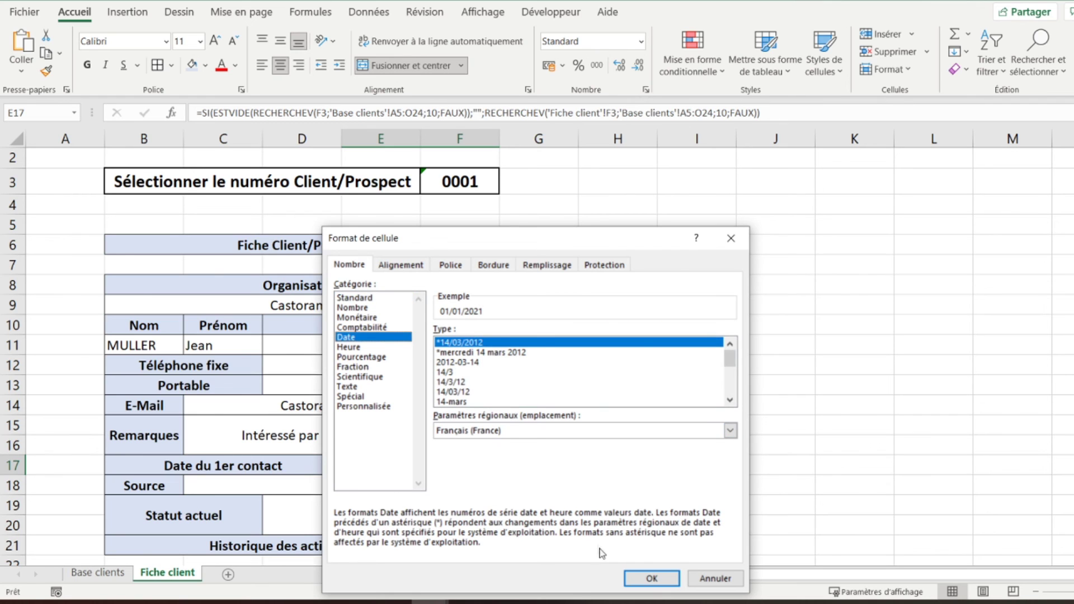
{"action": "left_click", "coordinate": [637, 582]}
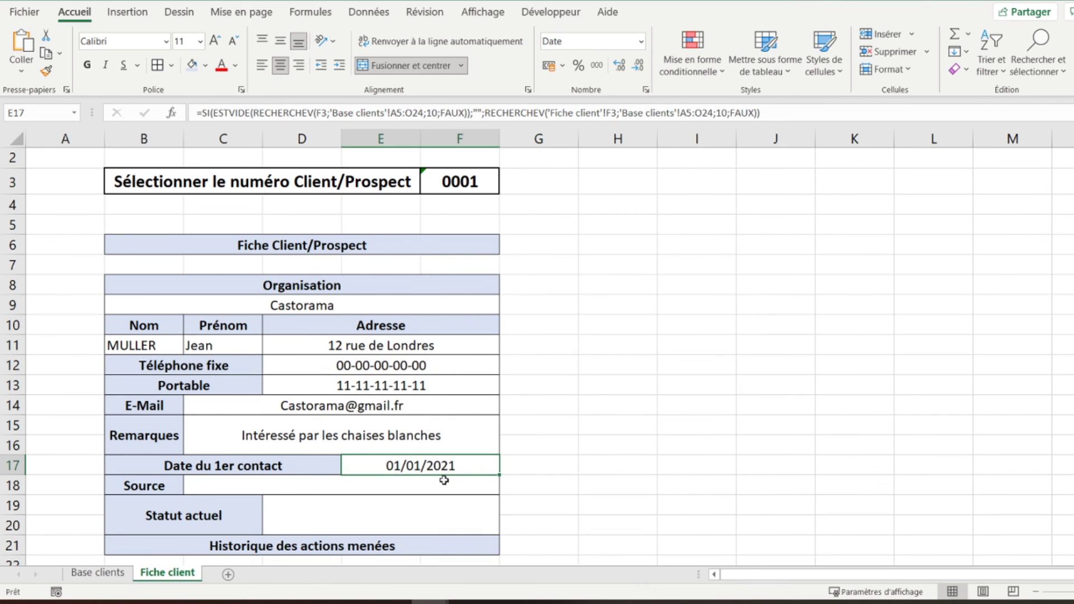
{"action": "triple_click", "coordinate": [422, 112]}
{"action": "key", "text": "ctrl+c"}
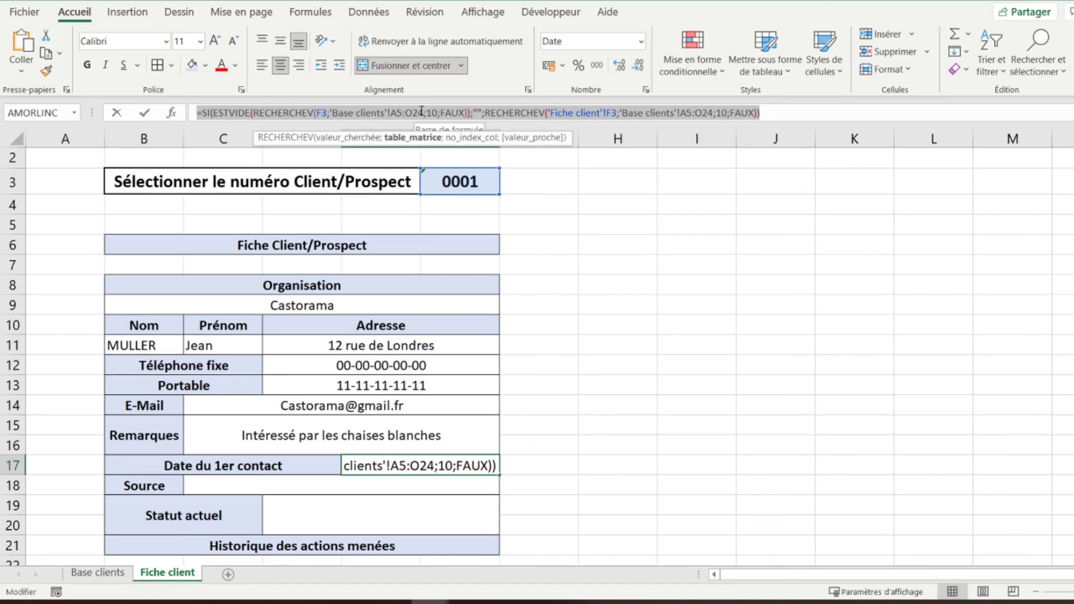
{"action": "key", "text": "Return"}
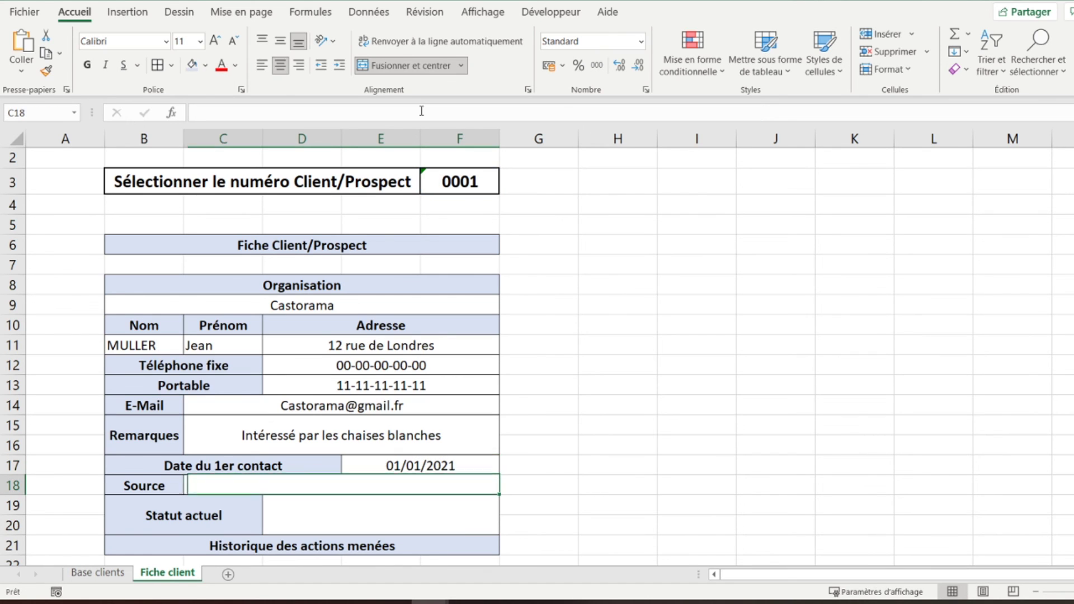
- Paste the lookup formula into C18 with column index 11 so Source shows Salon professionnel
{"action": "left_click", "coordinate": [422, 112]}
{"action": "key", "text": "ctrl+v"}
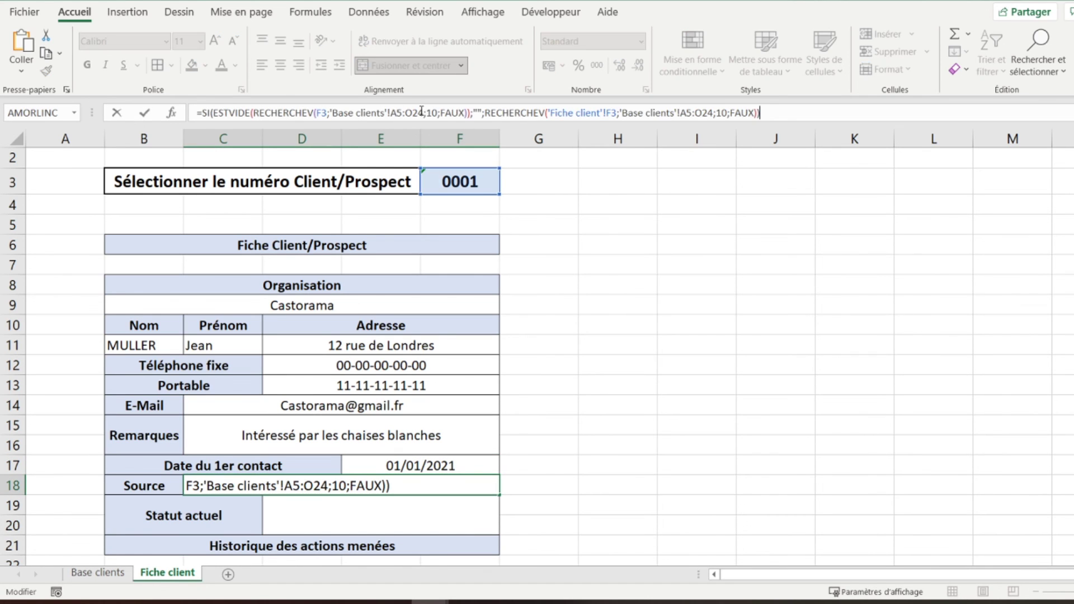
{"action": "left_click", "coordinate": [436, 111]}
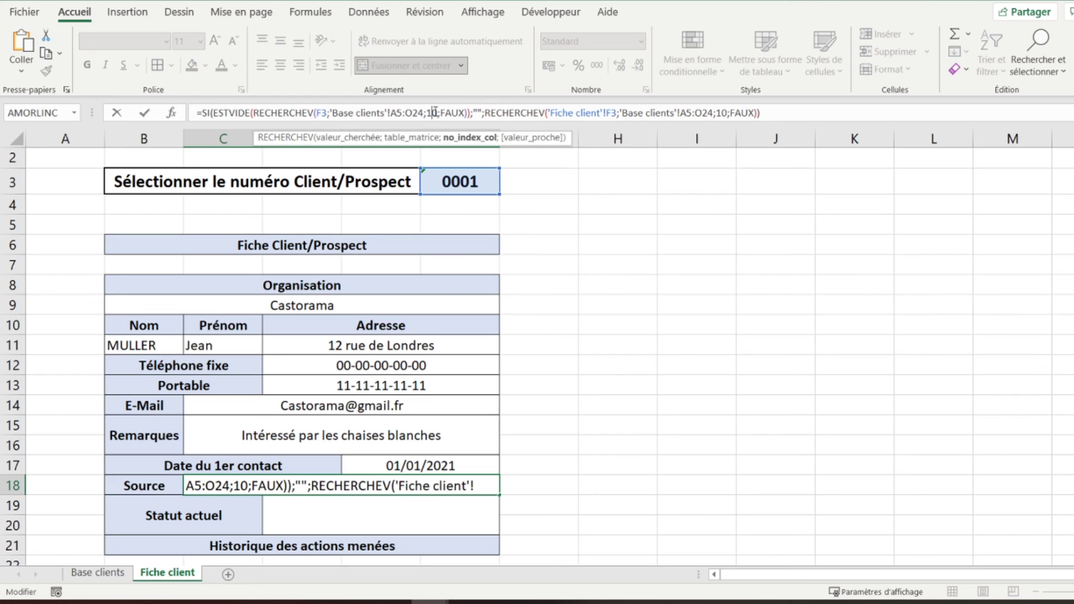
{"action": "key", "text": "Delete"}
{"action": "type", "text": "1"}
{"action": "left_click", "coordinate": [722, 112]}
{"action": "key", "text": "Delete"}
{"action": "type", "text": "1"}
{"action": "key", "text": "Return"}
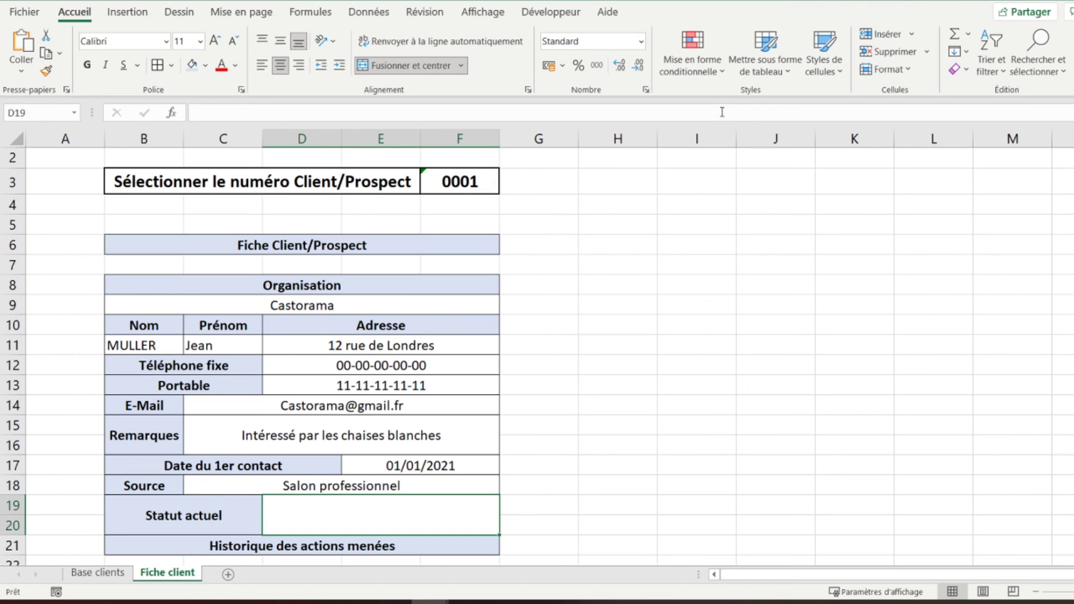
- Paste the lookup formula into D19 with column index 12 for Statut actuel
{"action": "left_click", "coordinate": [723, 112]}
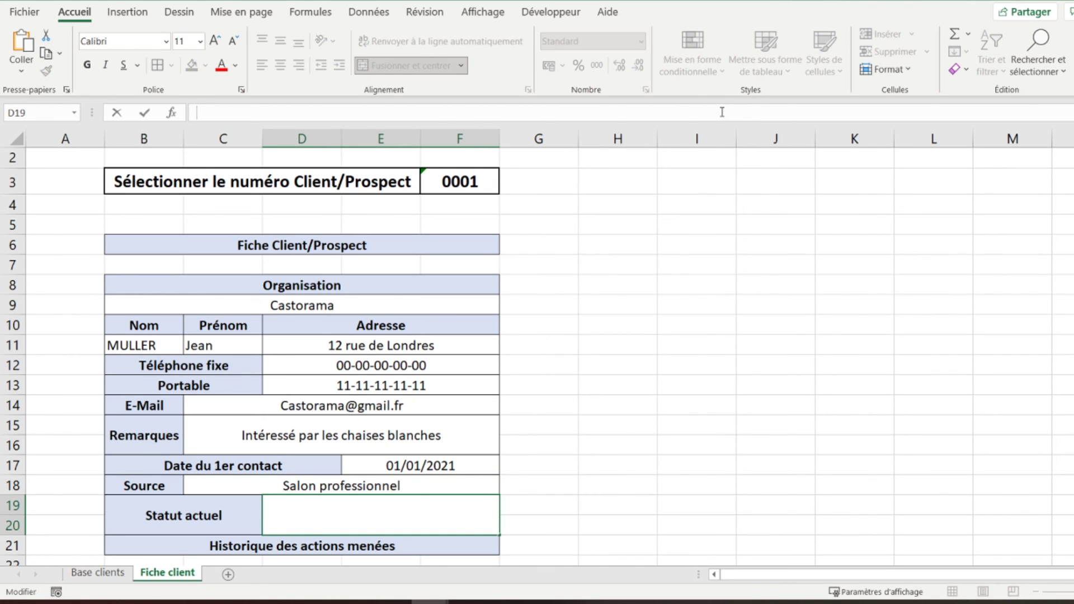
{"action": "key", "text": "ctrl+v"}
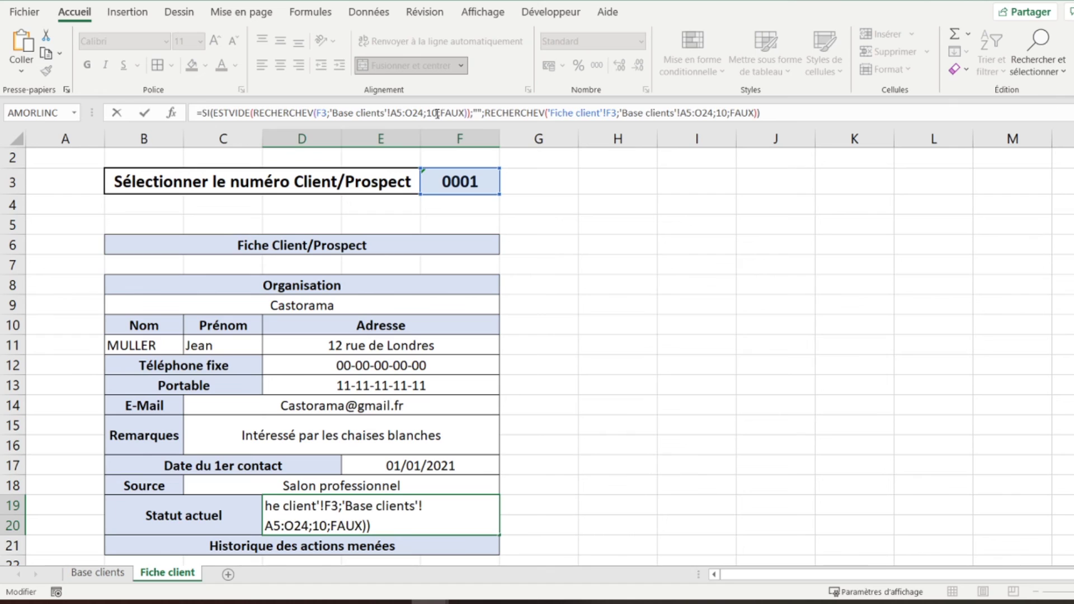
{"action": "left_click", "coordinate": [437, 113]}
{"action": "key", "text": "BackSpace"}
{"action": "type", "text": "2"}
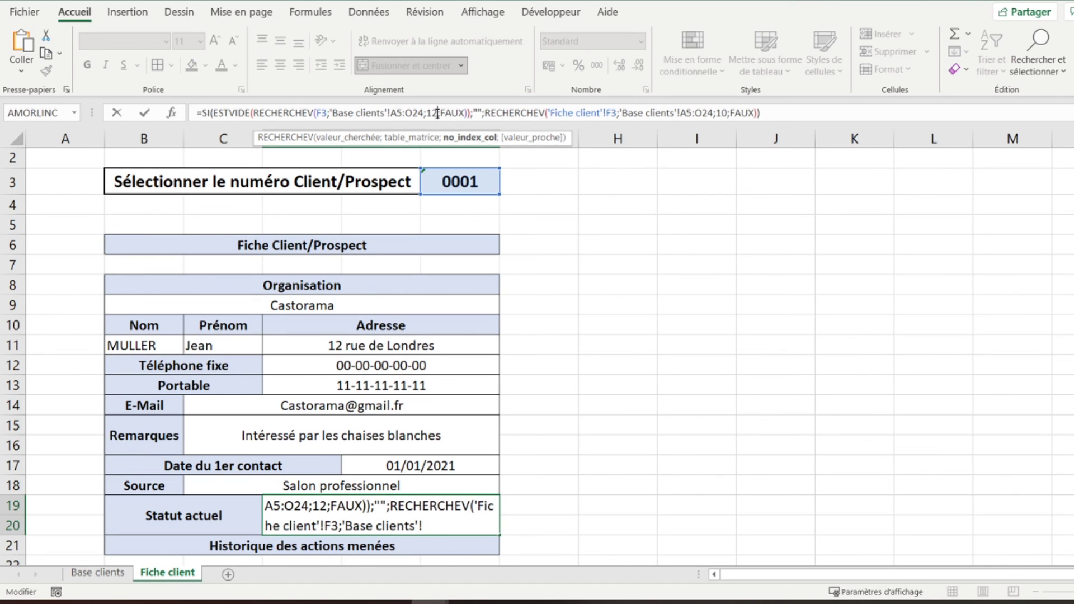
{"action": "left_click", "coordinate": [726, 113]}
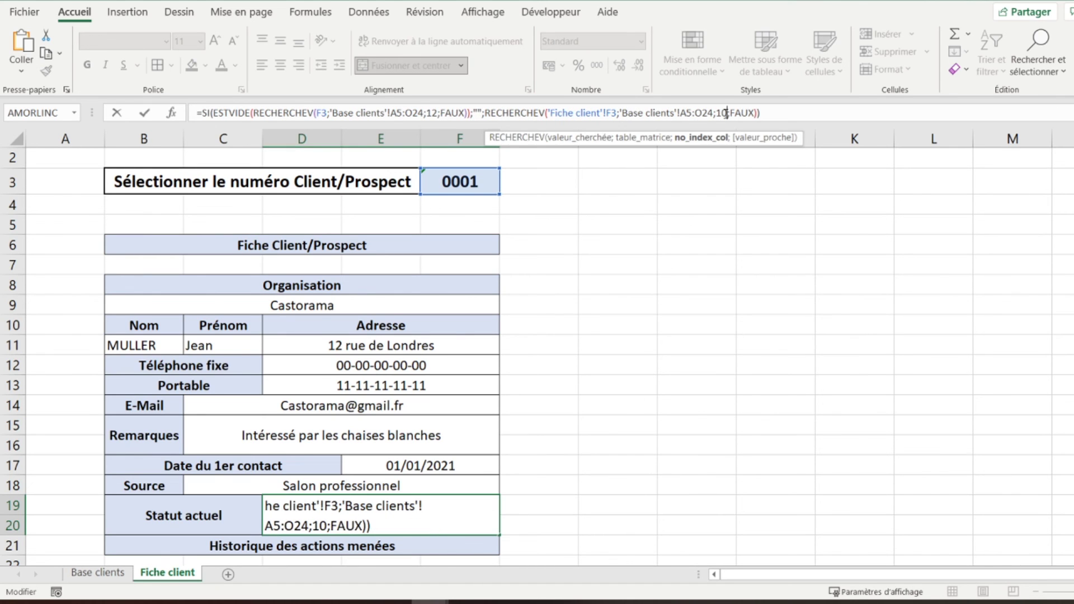
{"action": "key", "text": "BackSpace"}
{"action": "type", "text": "2"}
{"action": "key", "text": "Return"}
- Make En négociation in D19 bold, red and vertically centred
{"action": "left_click", "coordinate": [390, 523]}
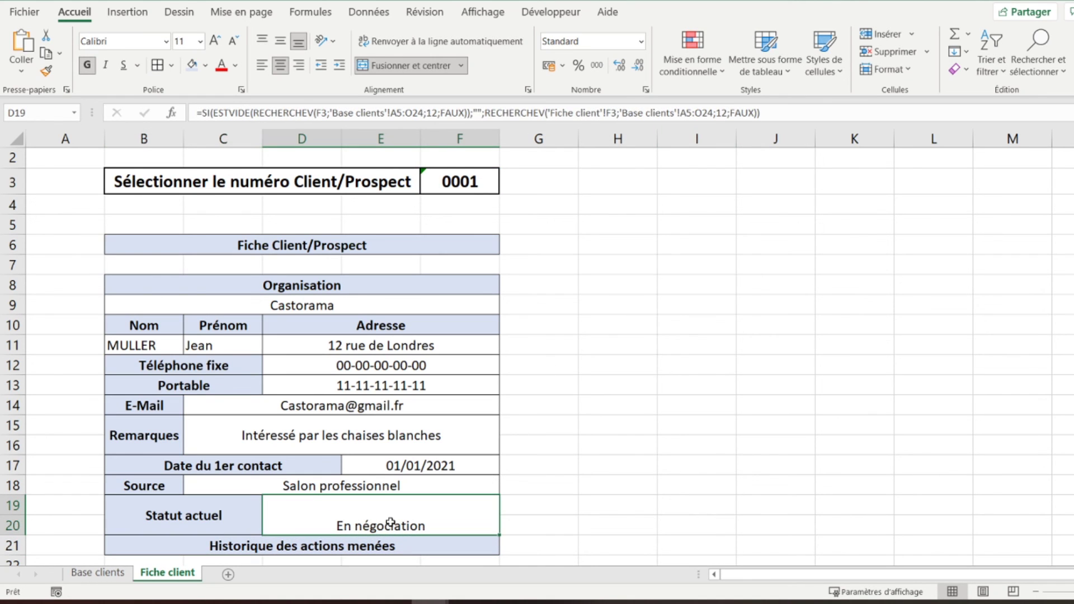
{"action": "left_click", "coordinate": [280, 40]}
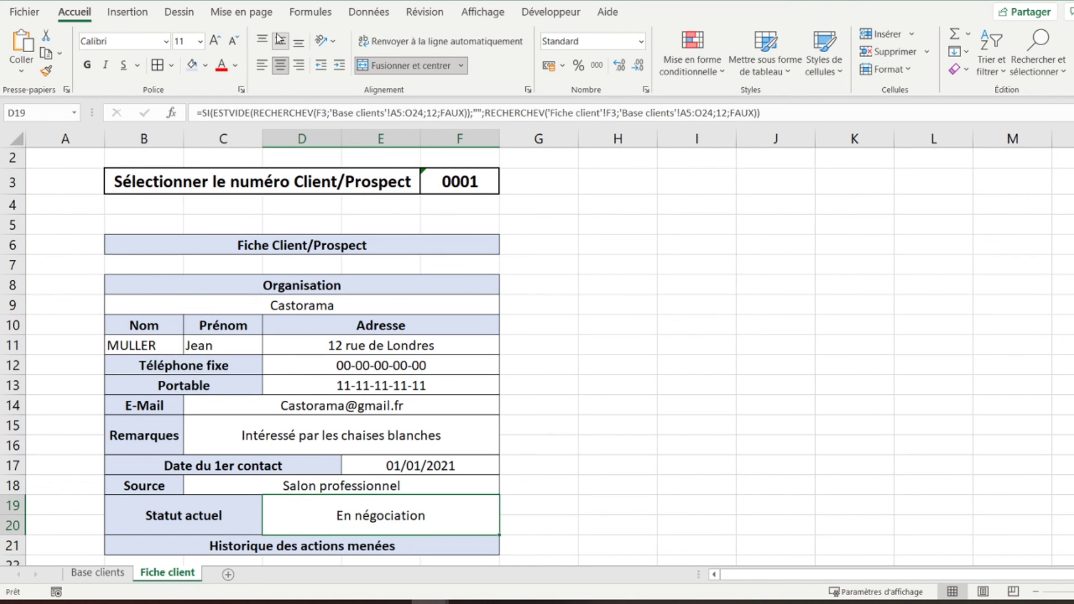
{"action": "left_click", "coordinate": [221, 65]}
{"action": "left_click", "coordinate": [87, 65]}
- Select B22:F22 beneath the history heading
{"action": "key", "text": "Down"}
{"action": "key", "text": "Down"}
{"action": "key", "text": "Down"}
{"action": "key", "text": "Down"}
{"action": "key", "text": "Up"}
{"action": "key", "text": "Up"}
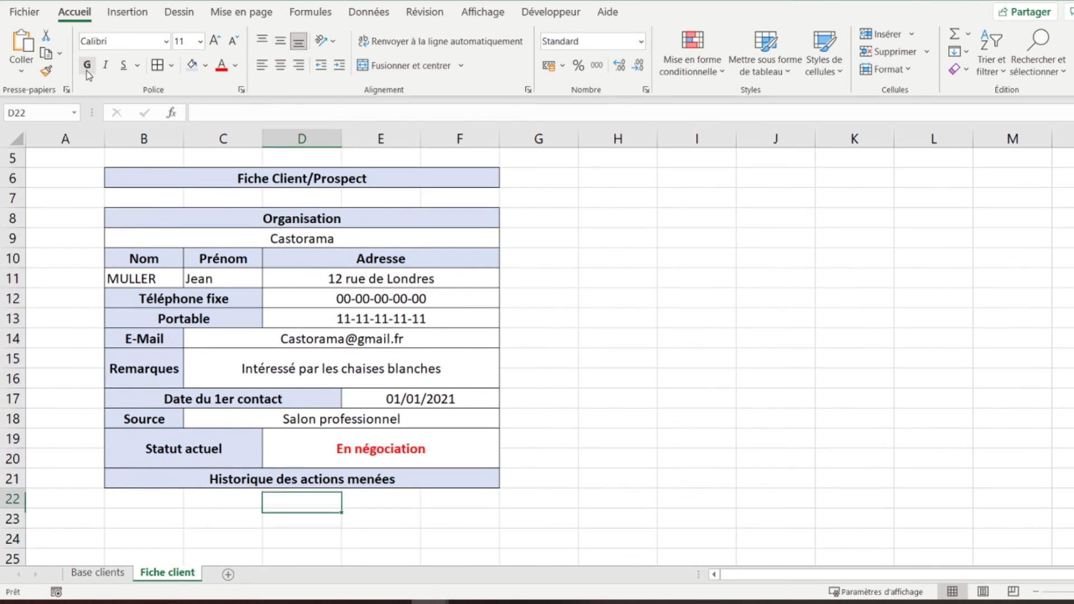
{"action": "key", "text": "Left"}
{"action": "key", "text": "Left"}
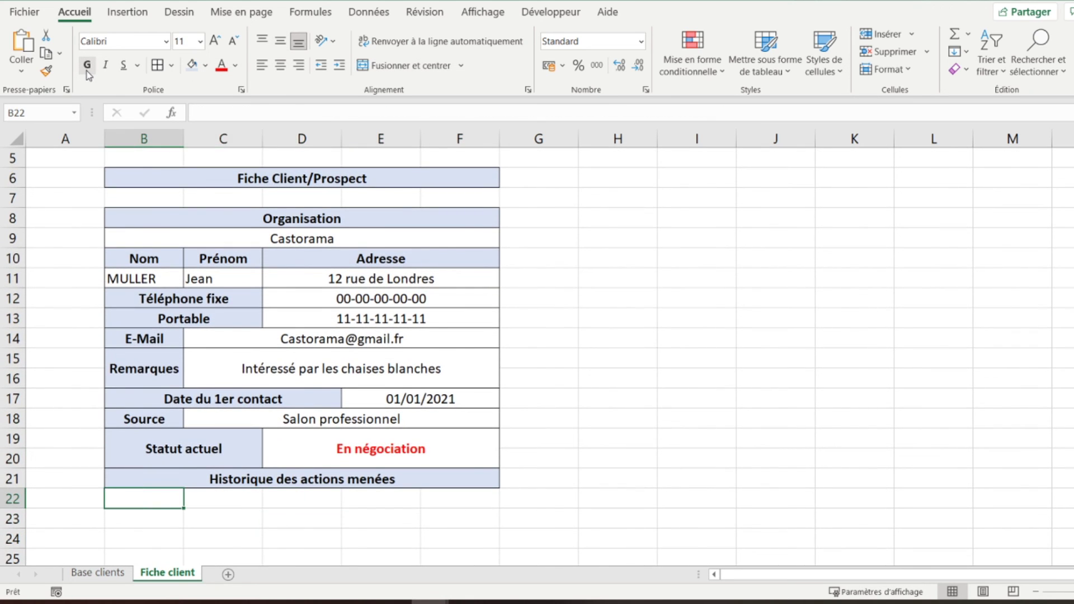
{"action": "key", "text": "shift+Right"}
{"action": "key", "text": "shift+Right"}
{"action": "key", "text": "shift+Right"}
{"action": "key", "text": "shift+Right"}
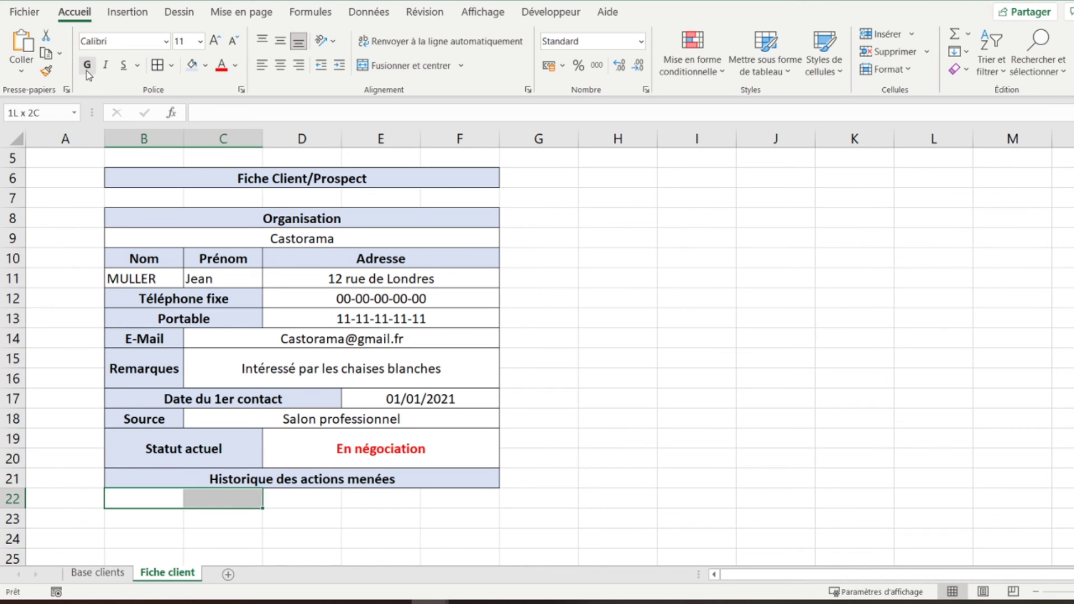
- Merge and centre B22:F22, B23:F23 and B24:F24 into single history rows
{"action": "left_click", "coordinate": [385, 66]}
{"action": "key", "text": "Down"}
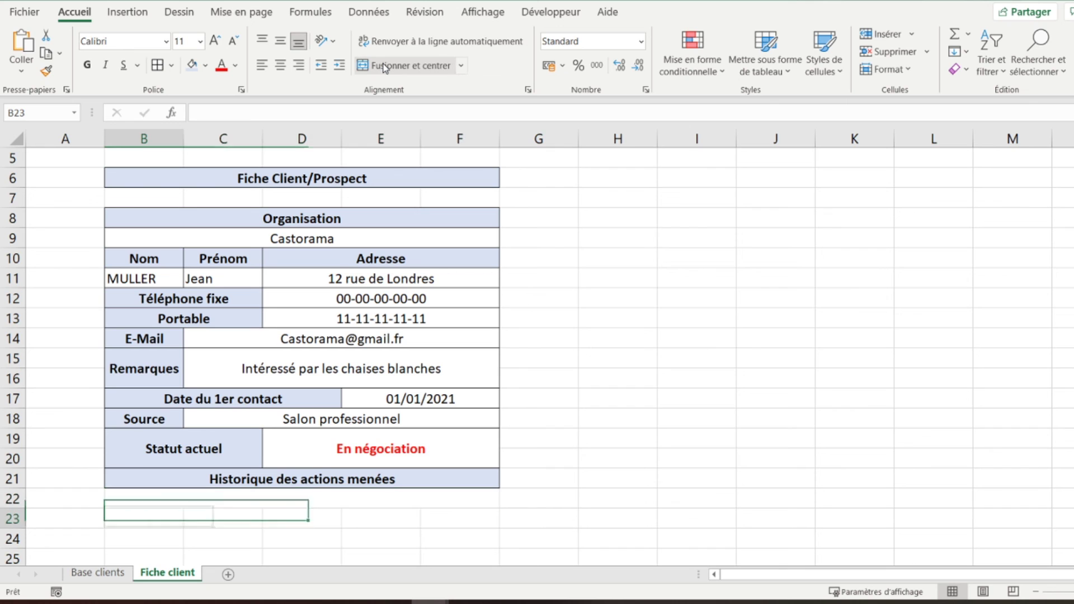
{"action": "key", "text": "shift+Right"}
{"action": "key", "text": "shift+Right"}
{"action": "key", "text": "shift+Right"}
{"action": "key", "text": "shift+Right"}
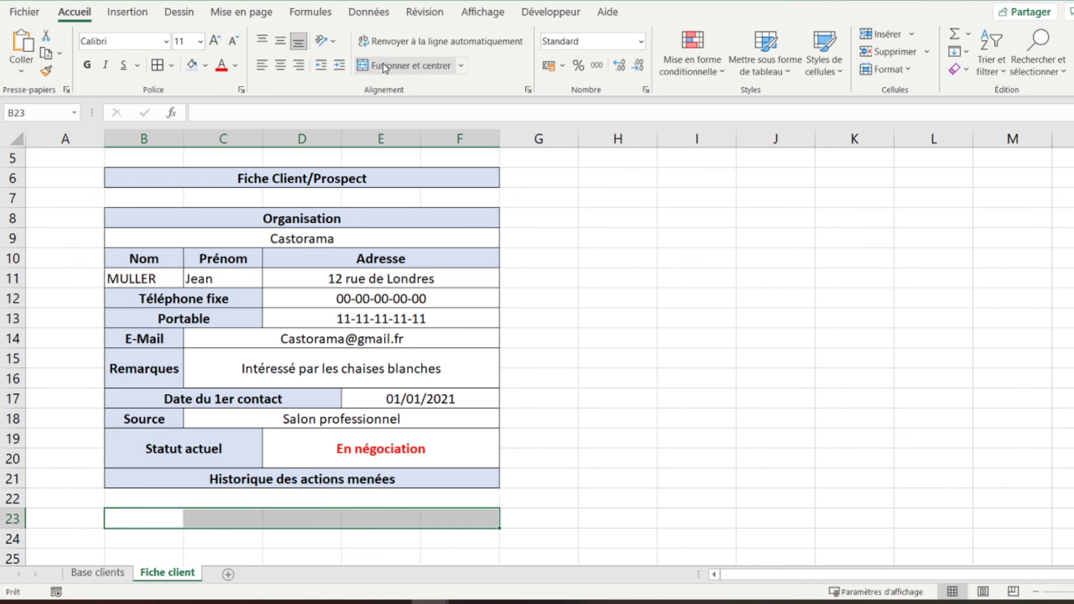
{"action": "left_click", "coordinate": [385, 66]}
{"action": "left_click", "coordinate": [102, 572]}
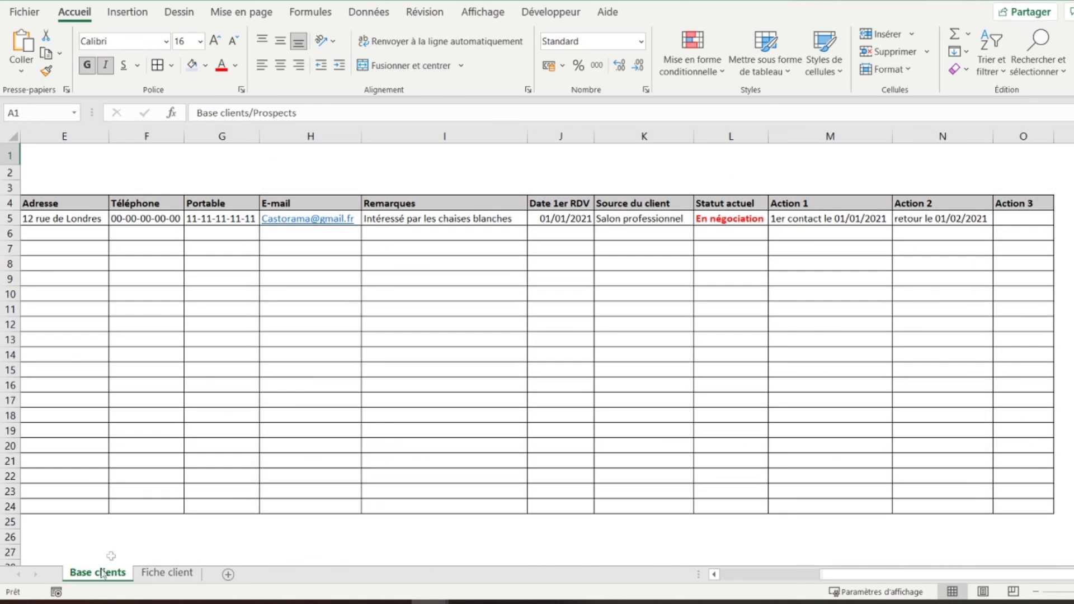
{"action": "left_click", "coordinate": [168, 573]}
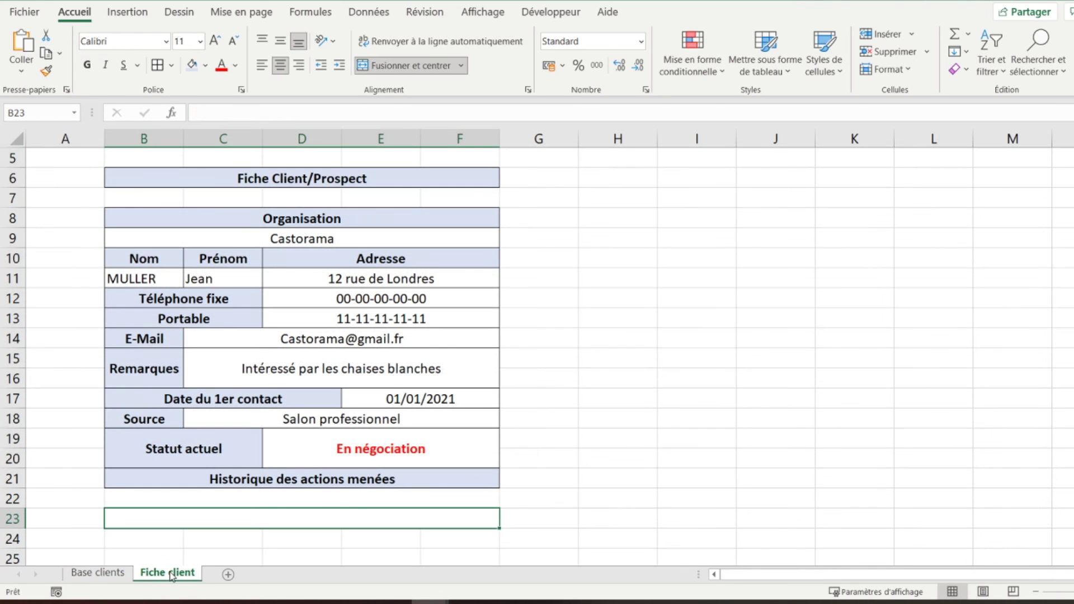
{"action": "left_click", "coordinate": [171, 536]}
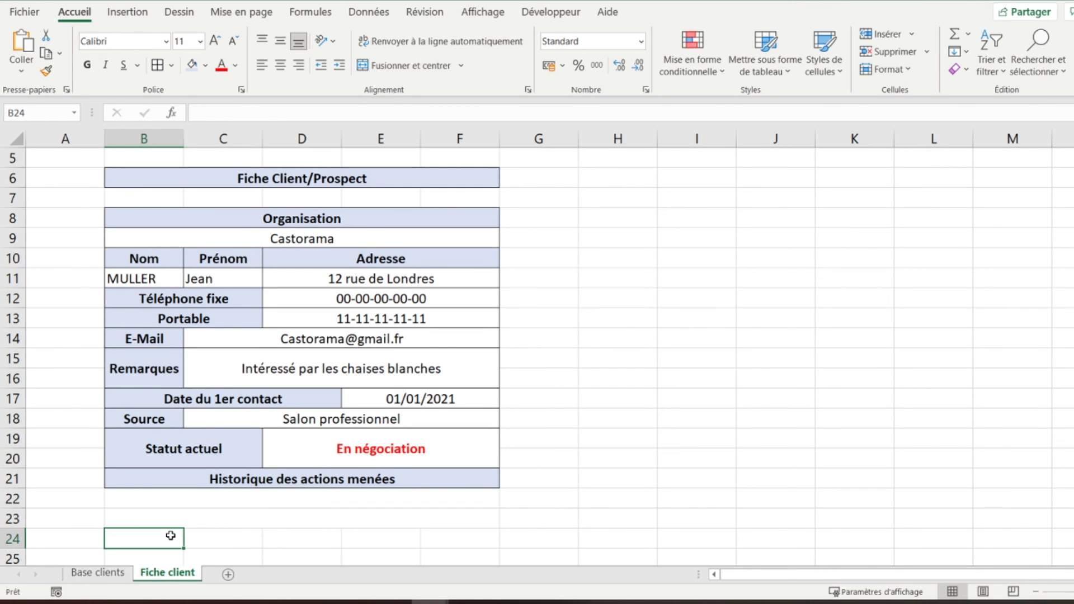
{"action": "key", "text": "shift+Right"}
{"action": "key", "text": "shift+Right"}
{"action": "key", "text": "shift+Right"}
{"action": "key", "text": "shift+Right"}
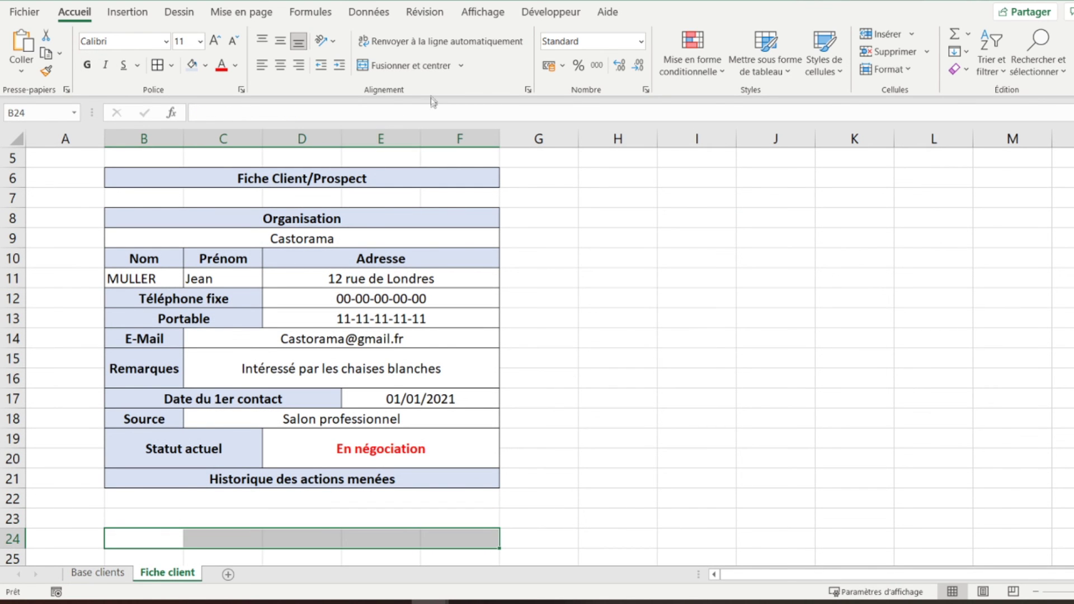
{"action": "left_click", "coordinate": [414, 65]}
- Put an outside border (Bordures extérieures) around the history rows B22:F24
{"action": "left_click_drag", "start_coordinate": [128, 498], "coordinate": [315, 542]}
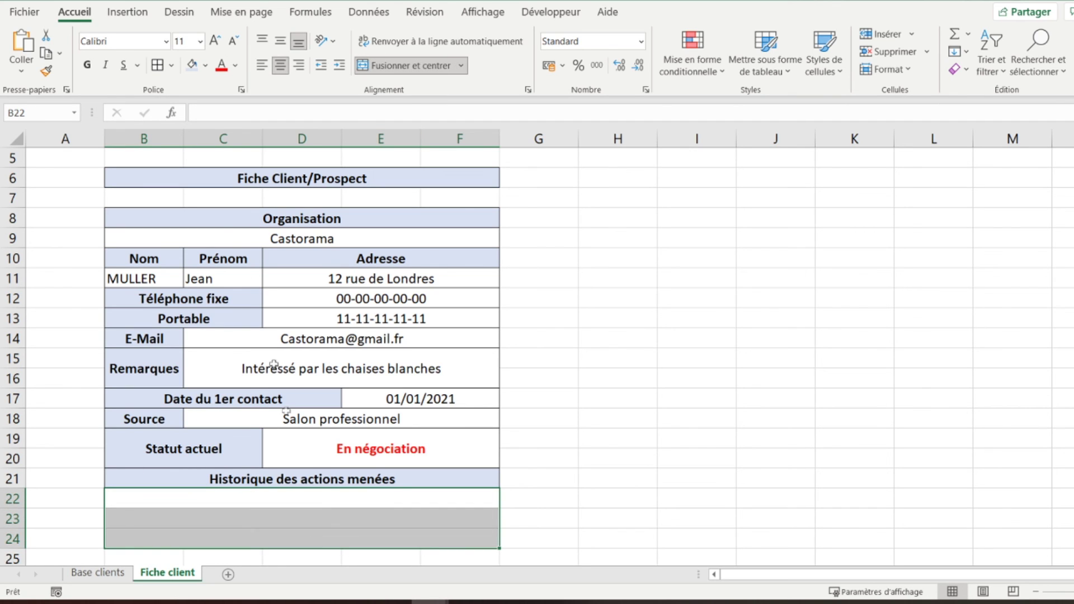
{"action": "left_click", "coordinate": [171, 66]}
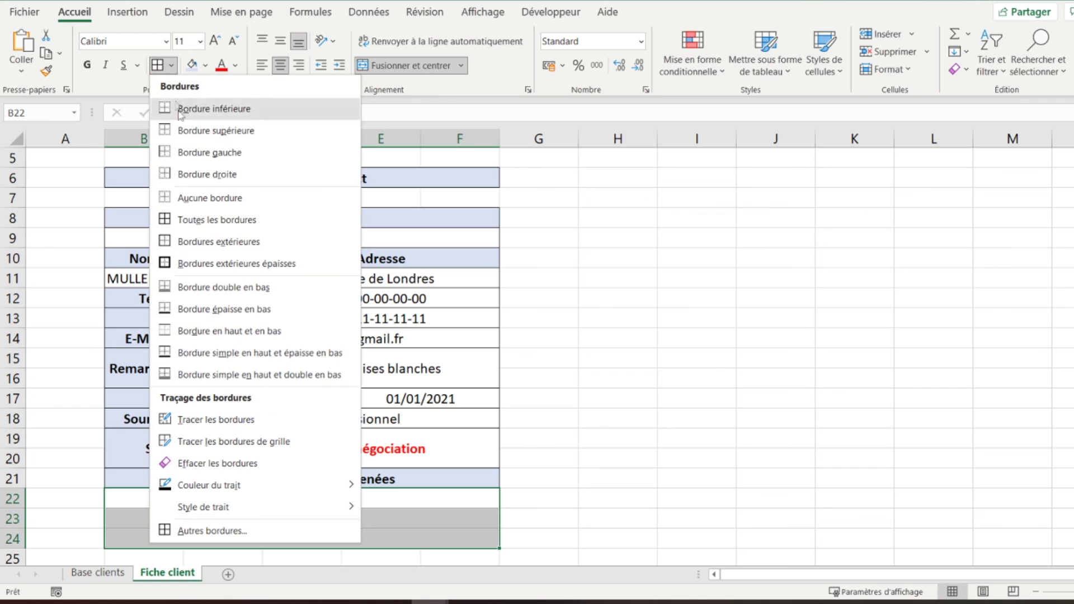
{"action": "left_click", "coordinate": [189, 241]}
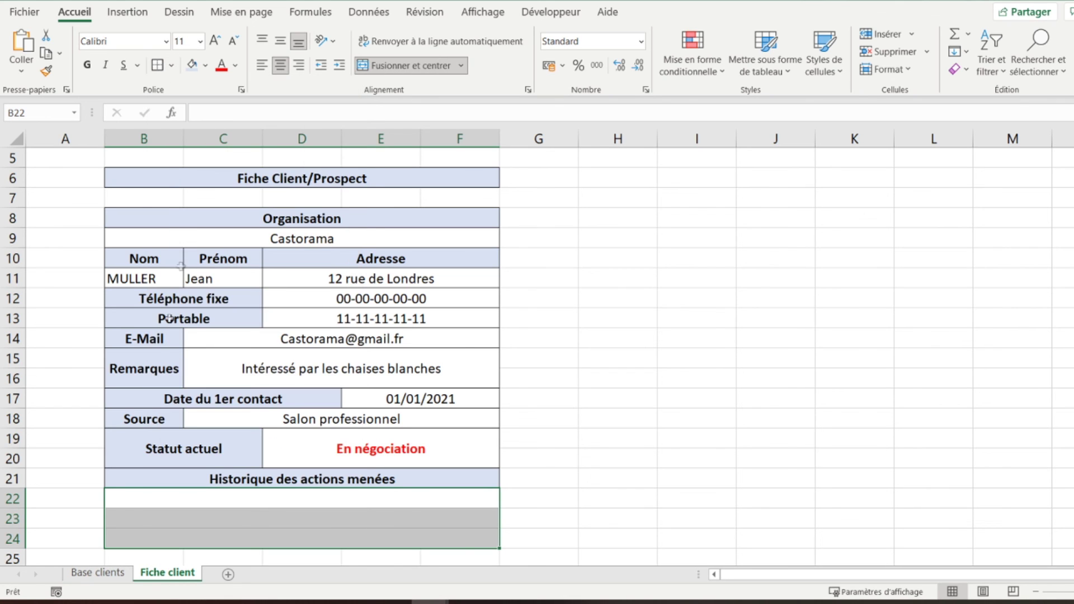
{"action": "left_click", "coordinate": [313, 446]}
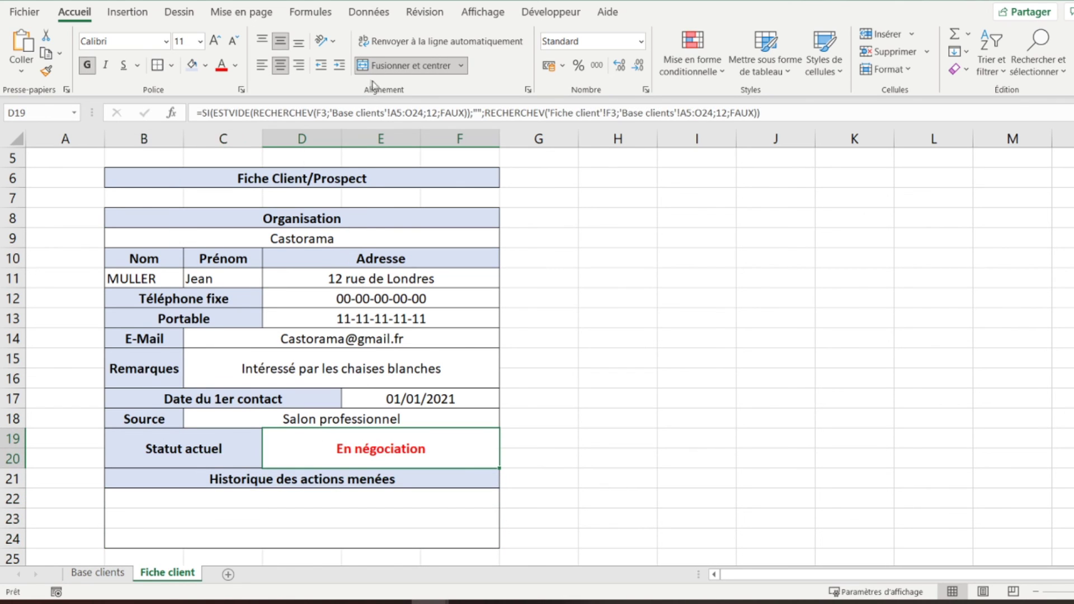
- Copy D19's lookup formula into B22 with column index 13 to show the first contact
{"action": "left_click", "coordinate": [379, 114]}
{"action": "triple_click", "coordinate": [379, 113]}
{"action": "key", "text": "ctrl+c"}
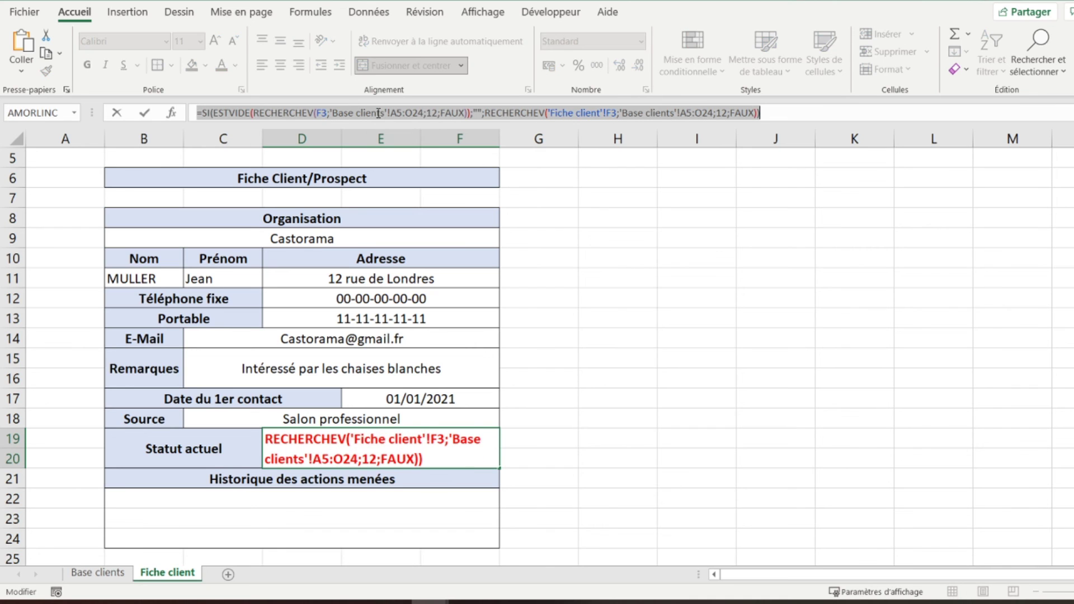
{"action": "key", "text": "Return"}
{"action": "key", "text": "Return"}
{"action": "left_click", "coordinate": [379, 114]}
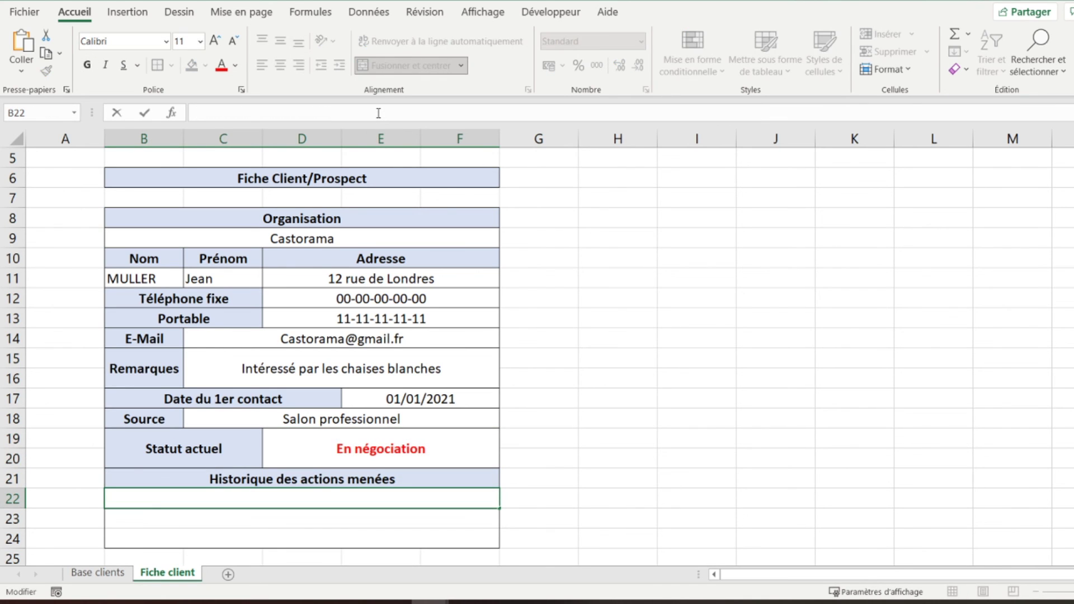
{"action": "key", "text": "ctrl+v"}
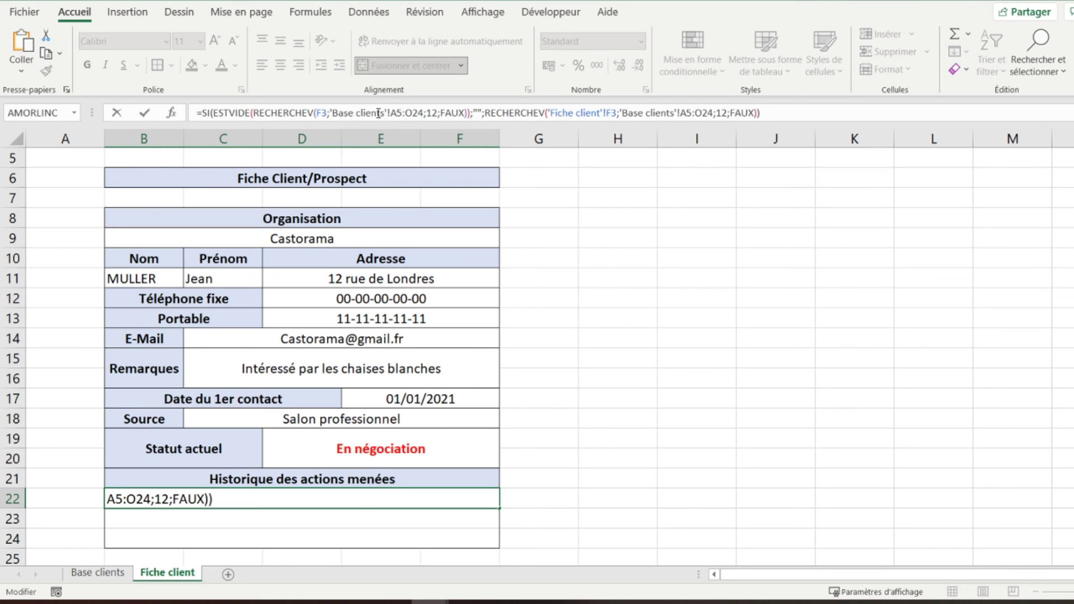
{"action": "left_click", "coordinate": [438, 113]}
{"action": "key", "text": "BackSpace"}
{"action": "type", "text": "3"}
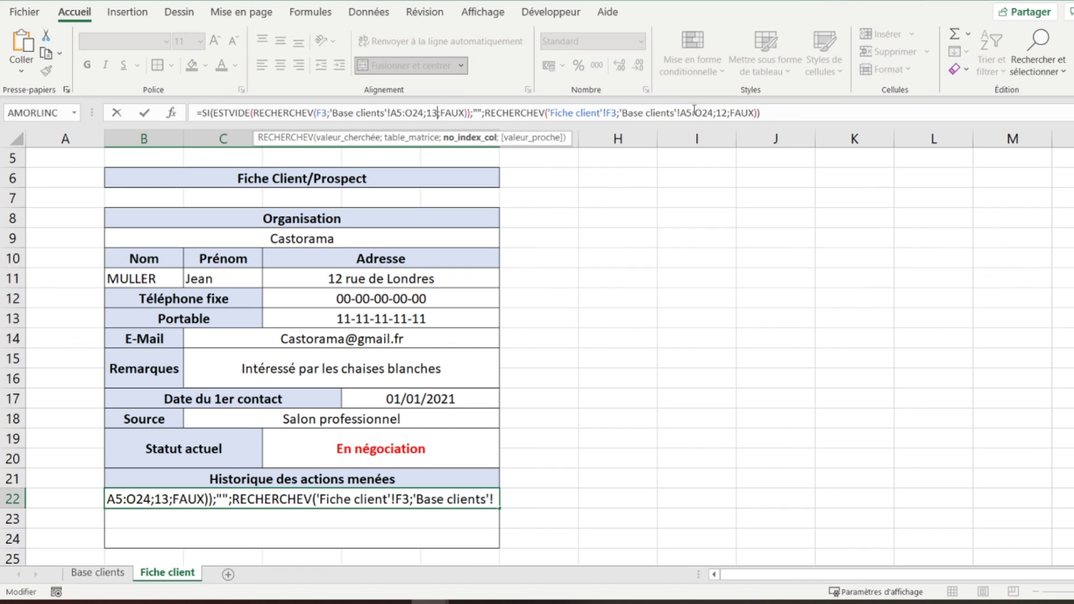
{"action": "left_click", "coordinate": [726, 113]}
{"action": "key", "text": "BackSpace"}
{"action": "type", "text": "3"}
{"action": "key", "text": "Return"}
- Paste the formula into B23 with column index 14 to show the return date
{"action": "left_click", "coordinate": [726, 113]}
{"action": "key", "text": "ctrl+v"}
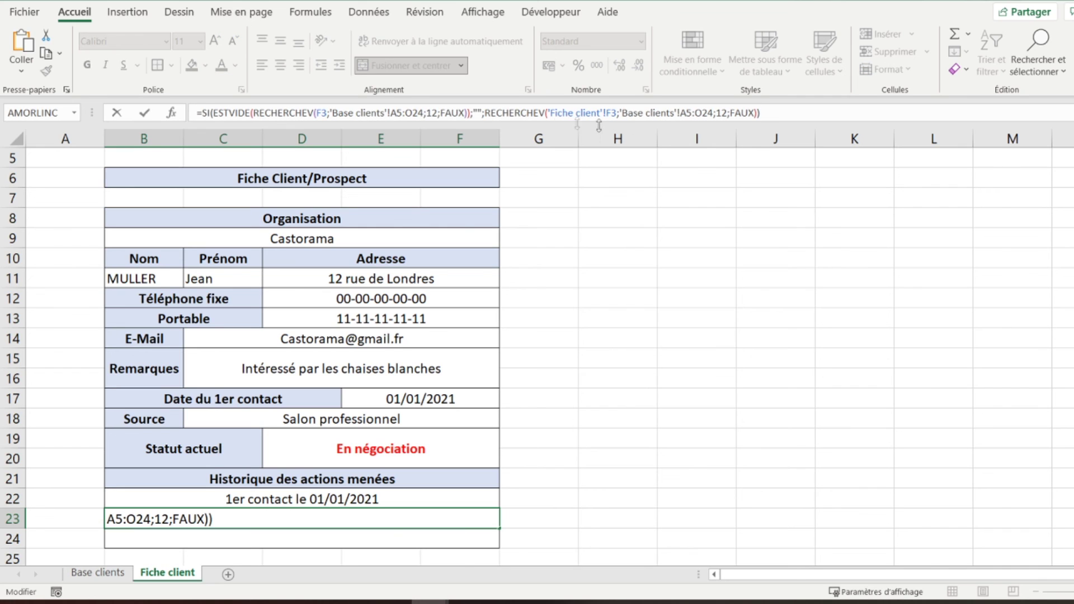
{"action": "left_click", "coordinate": [436, 113]}
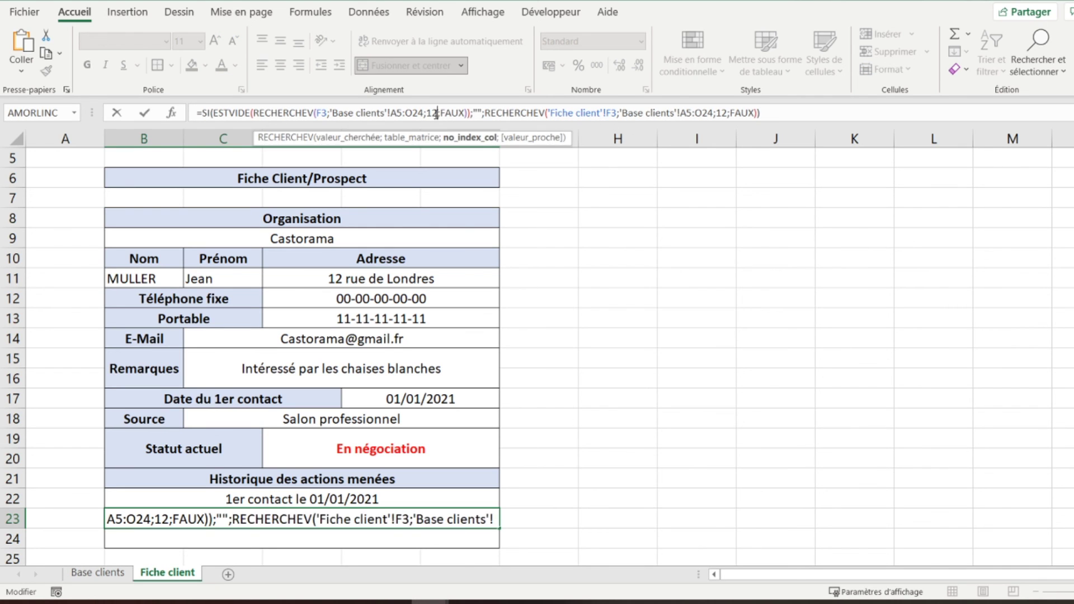
{"action": "key", "text": "BackSpace"}
{"action": "type", "text": "4"}
{"action": "left_click", "coordinate": [728, 114]}
{"action": "key", "text": "BackSpace"}
{"action": "type", "text": "4"}
{"action": "key", "text": "Return"}
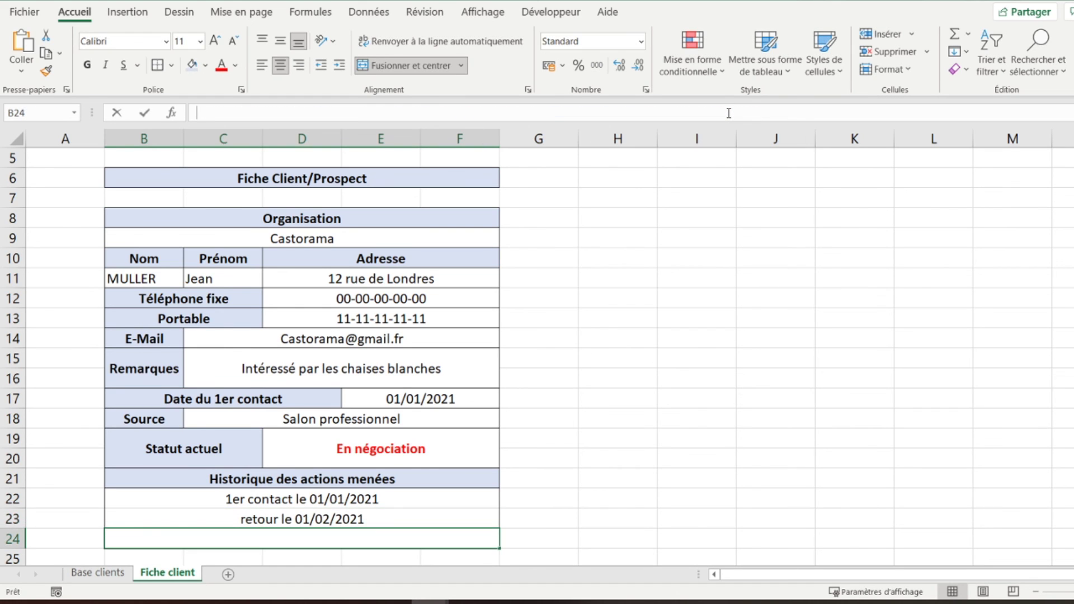
- Paste the formula into B24 with column index 15
{"action": "key", "text": "F2"}
{"action": "key", "text": "ctrl+v"}
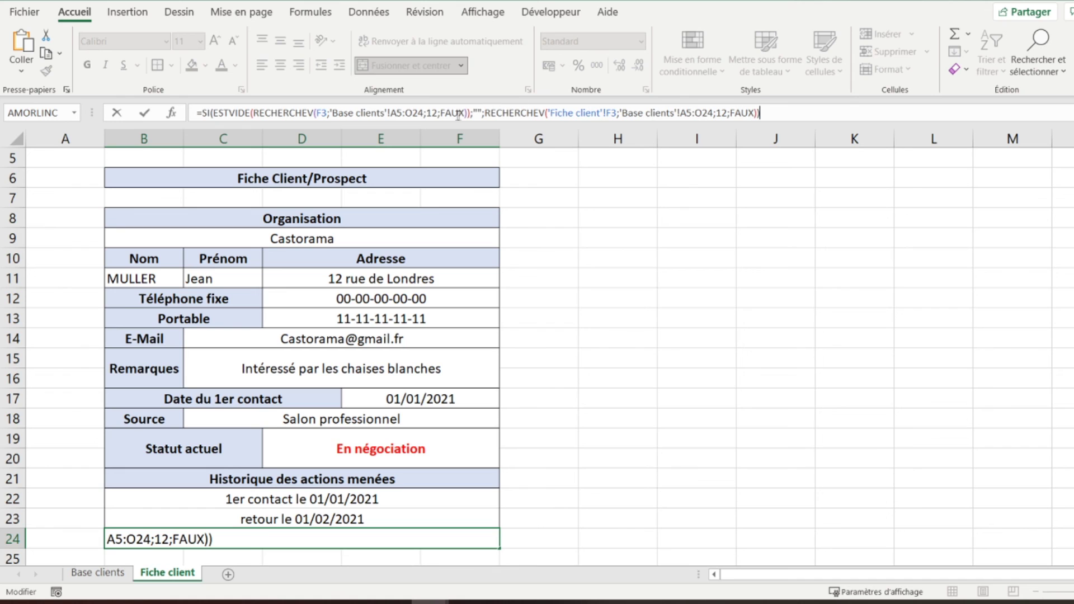
{"action": "left_click", "coordinate": [433, 113]}
{"action": "key", "text": "BackSpace"}
{"action": "type", "text": "5"}
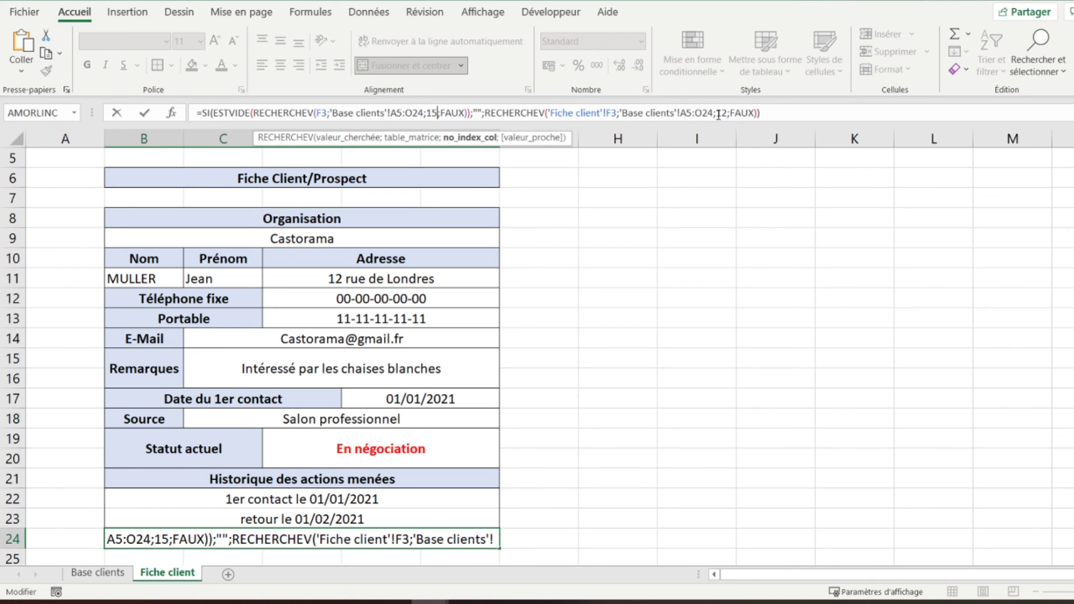
{"action": "left_click", "coordinate": [722, 114]}
{"action": "key", "text": "BackSpace"}
{"action": "type", "text": "5"}
{"action": "key", "text": "Return"}
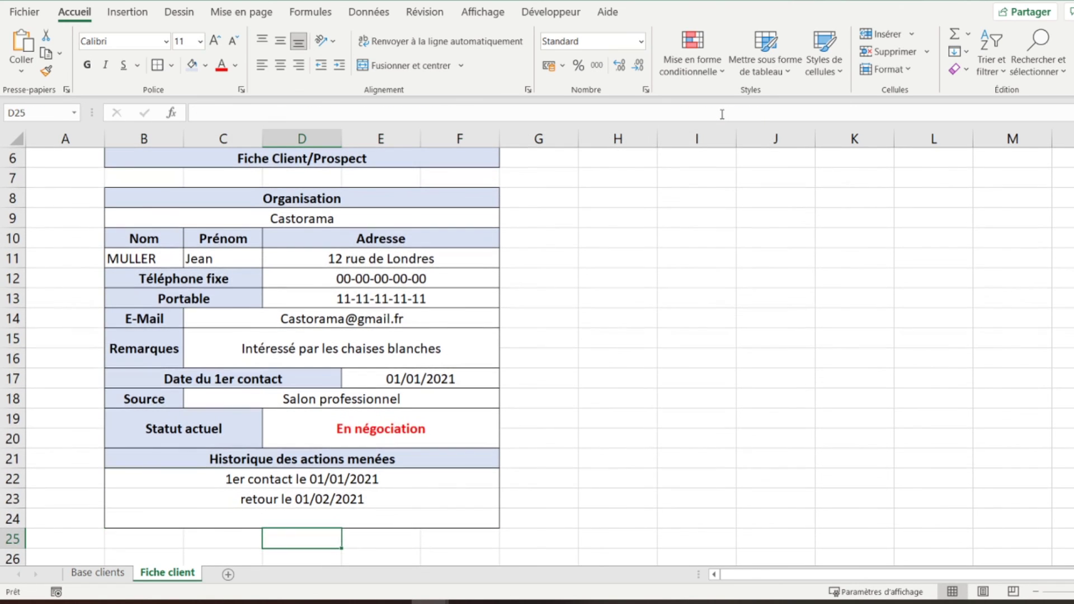
- Narrow margin column A to 30 pixels and column G to 20 pixels
{"action": "left_click", "coordinate": [248, 512]}
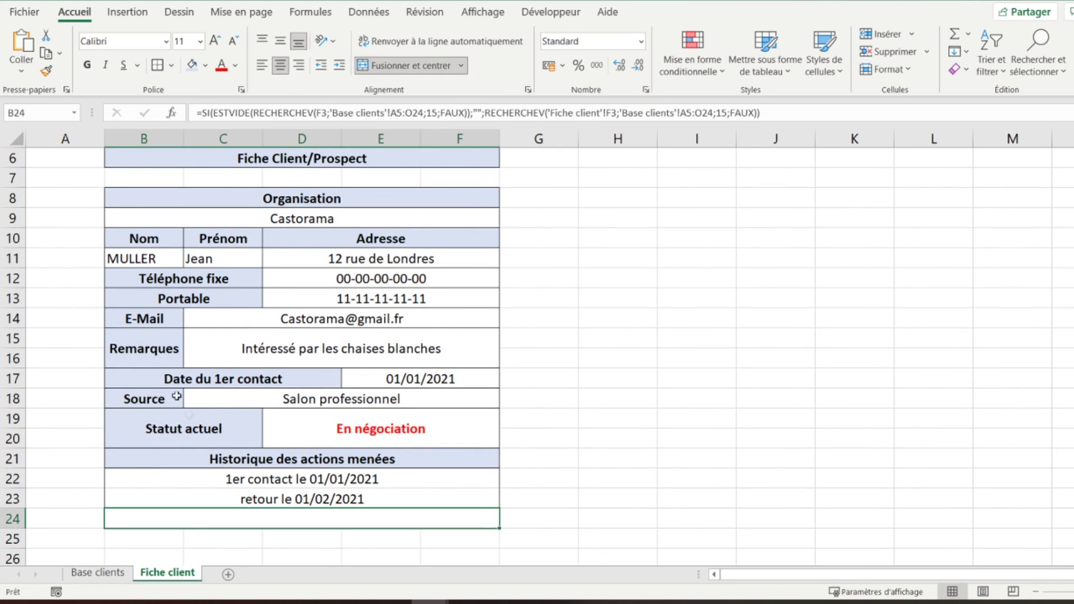
{"action": "scroll", "coordinate": [167, 375], "scroll_direction": "up", "scroll_amount": 2}
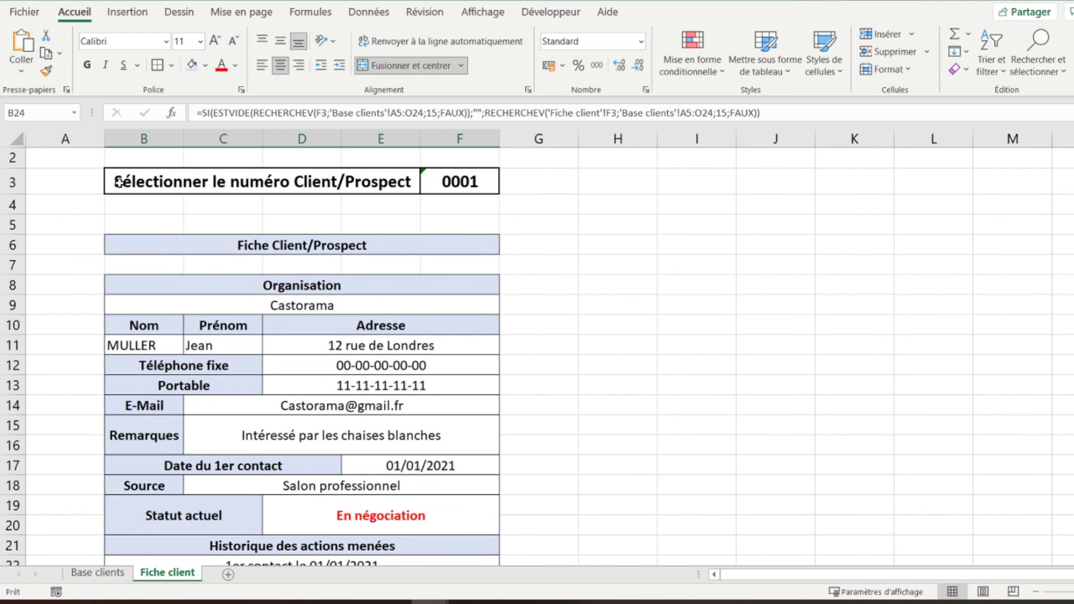
{"action": "left_click_drag", "start_coordinate": [103, 142], "coordinate": [49, 143]}
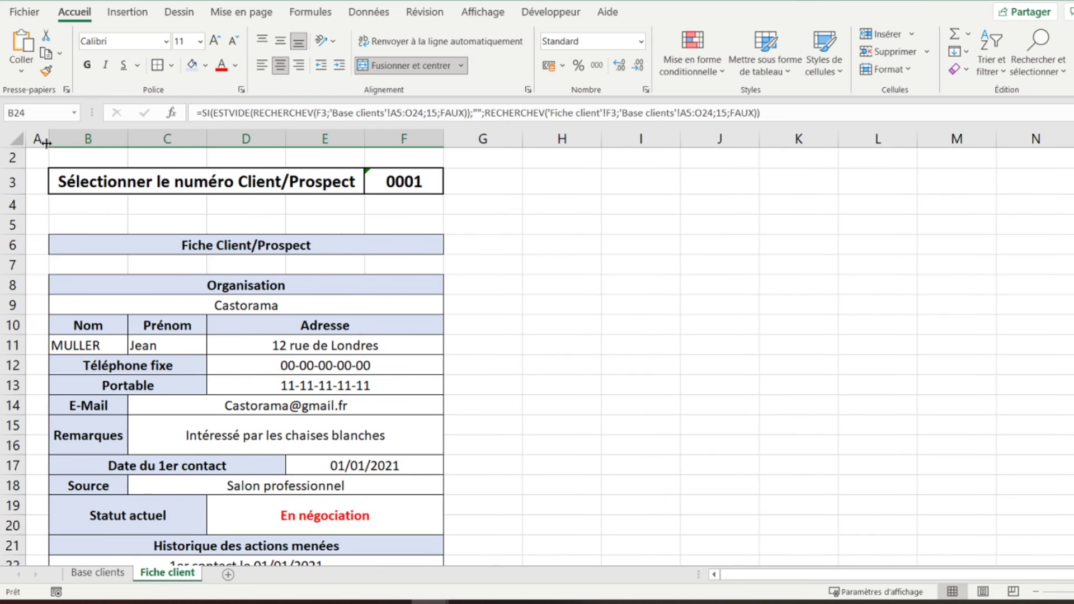
{"action": "left_click_drag", "start_coordinate": [523, 137], "coordinate": [460, 139]}
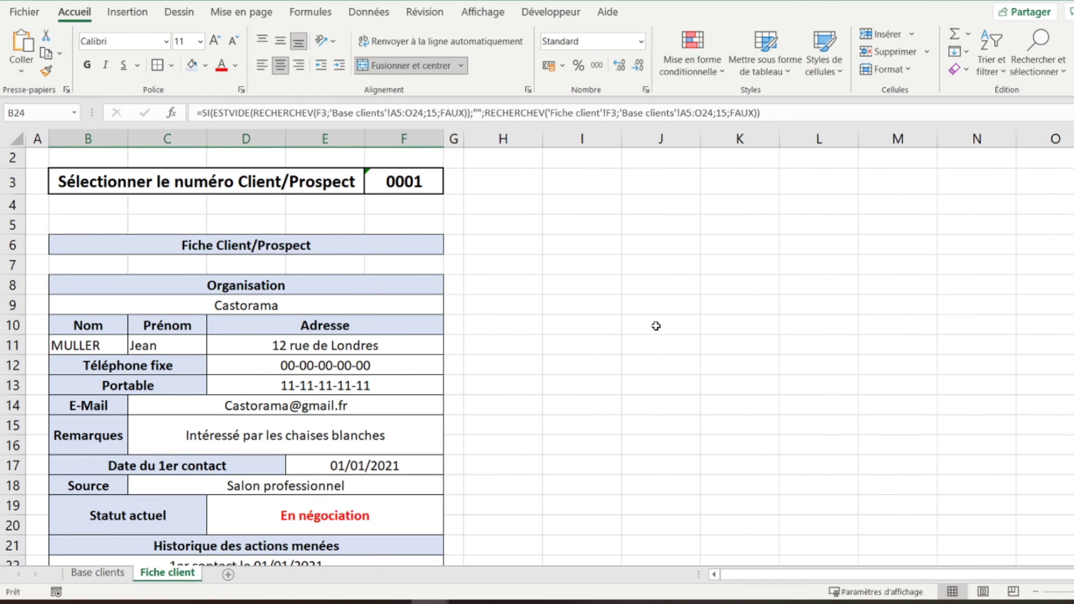
{"action": "left_click", "coordinate": [1036, 591]}
{"action": "left_click", "coordinate": [1036, 592]}
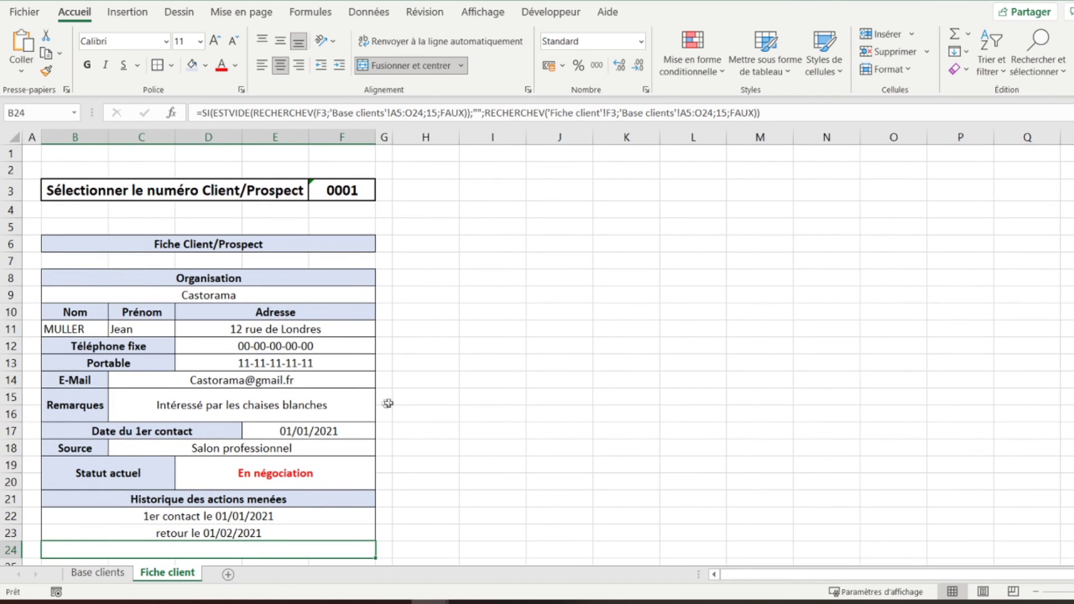
{"action": "scroll", "coordinate": [387, 403], "scroll_direction": "down", "scroll_amount": 2}
{"action": "scroll", "coordinate": [386, 404], "scroll_direction": "up", "scroll_amount": 2}
- Italicise the action-history entries in B22:B24
{"action": "left_click", "coordinate": [188, 518], "text": "shift"}
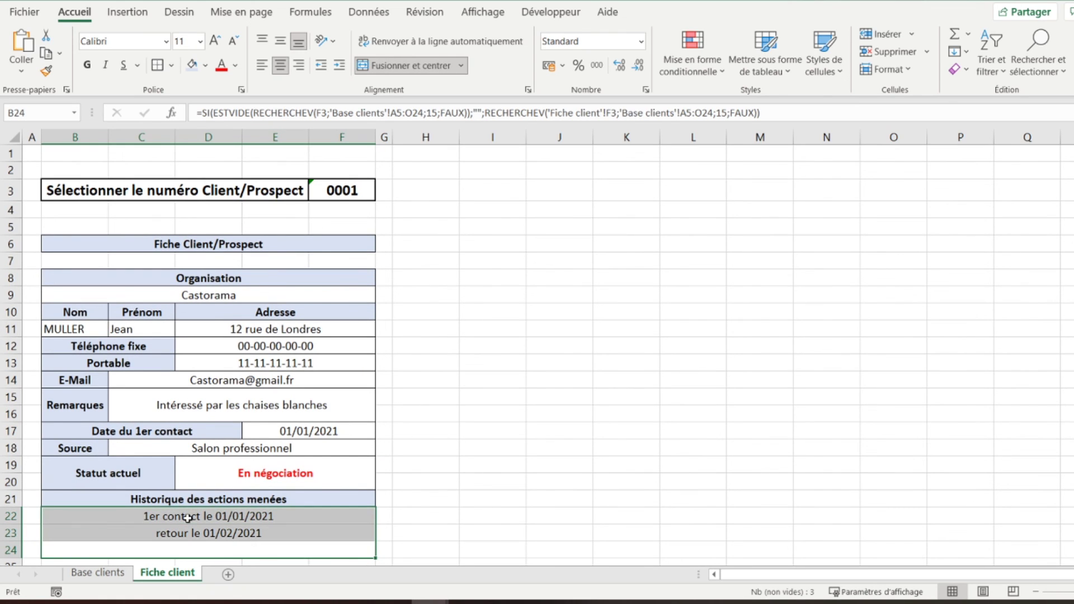
{"action": "left_click", "coordinate": [106, 65]}
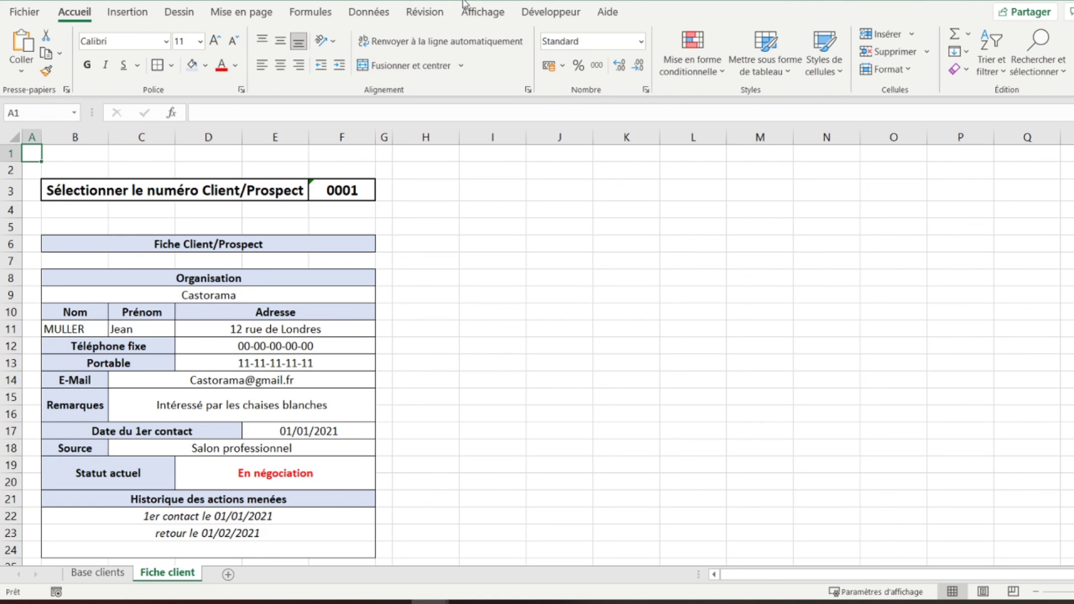
{"action": "left_click", "coordinate": [471, 11]}
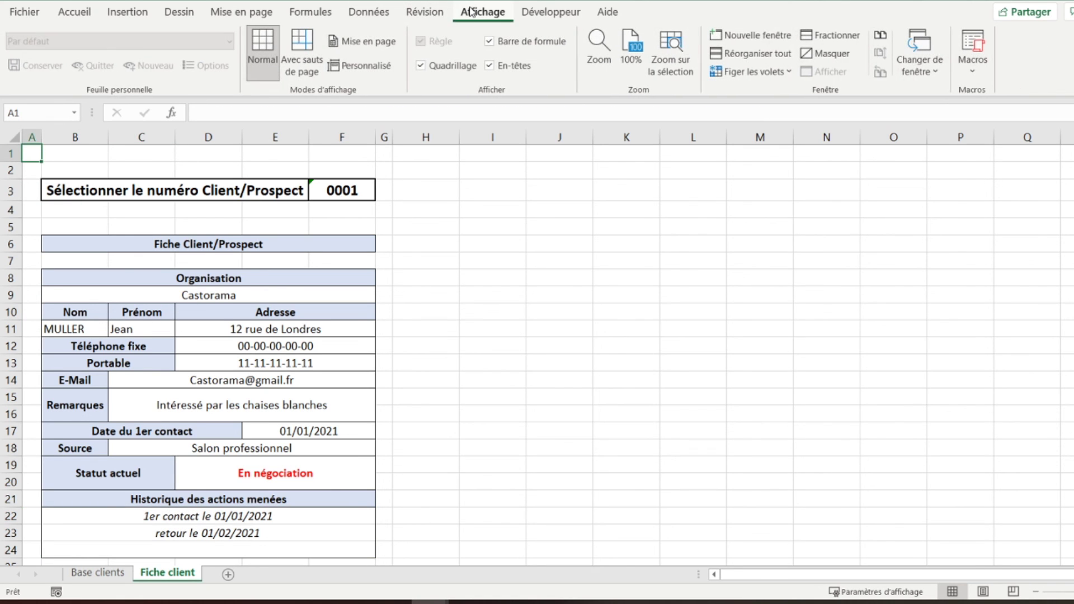
- Hide the gridlines on the Fiche client sheet by unchecking Quadrillage
{"action": "left_click", "coordinate": [432, 68]}
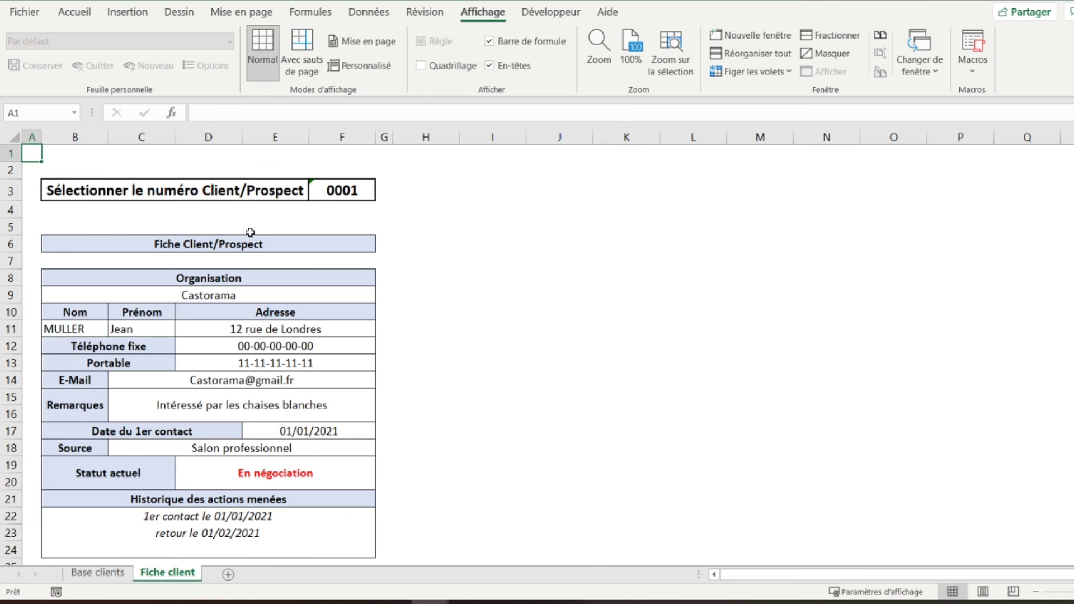
{"action": "scroll", "coordinate": [250, 232], "scroll_direction": "down", "scroll_amount": 2}
{"action": "scroll", "coordinate": [250, 232], "scroll_direction": "down", "scroll_amount": 1}
{"action": "scroll", "coordinate": [250, 235], "scroll_direction": "up", "scroll_amount": 2}
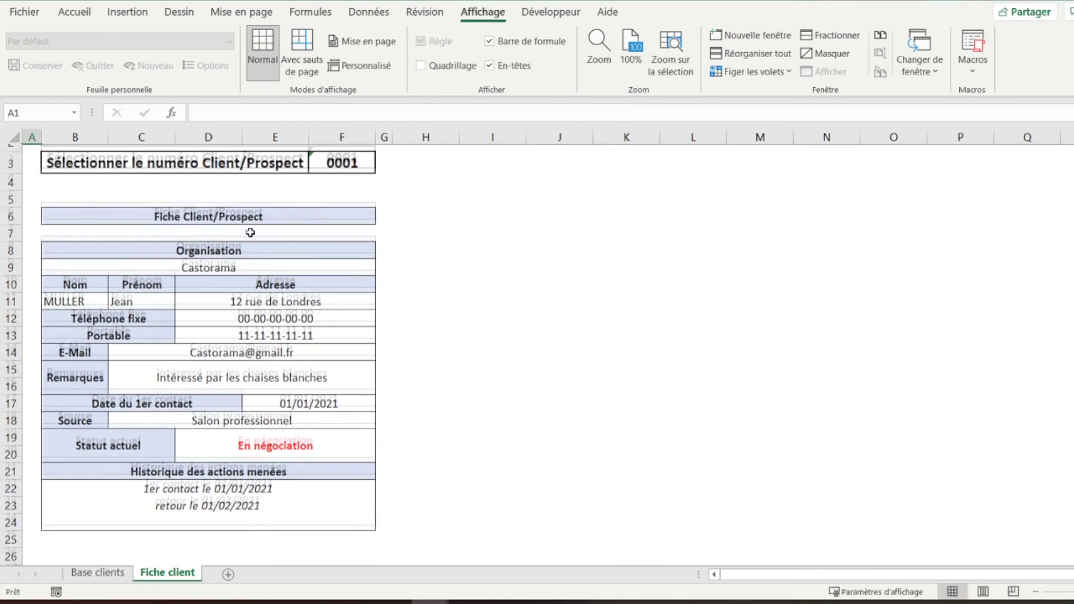
- Switch client number F3 to 0002, then back to 0001, to test the card
{"action": "left_click", "coordinate": [333, 174]}
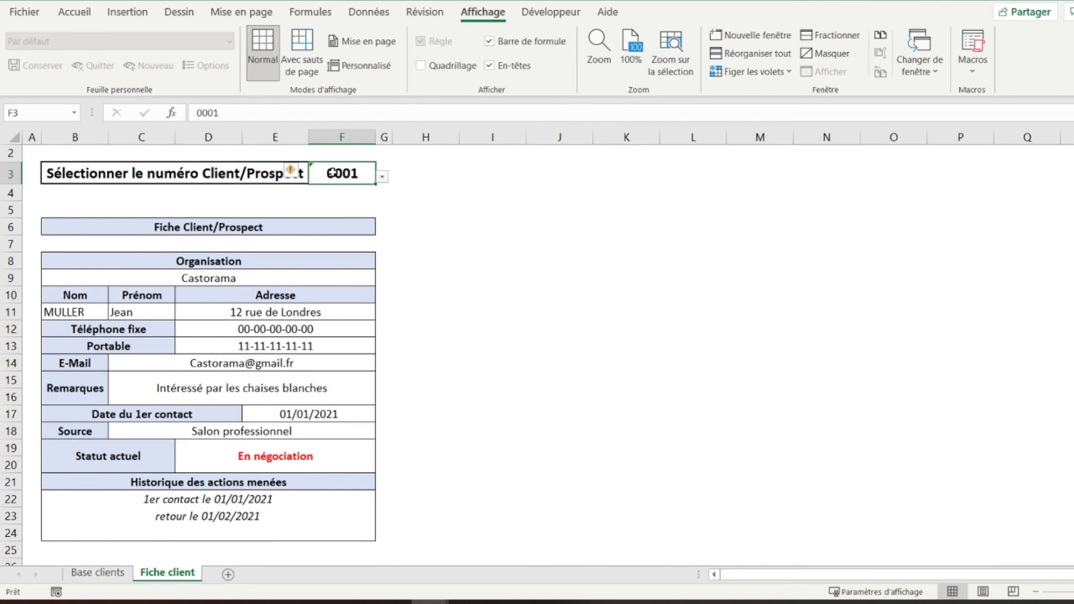
{"action": "left_click", "coordinate": [382, 178]}
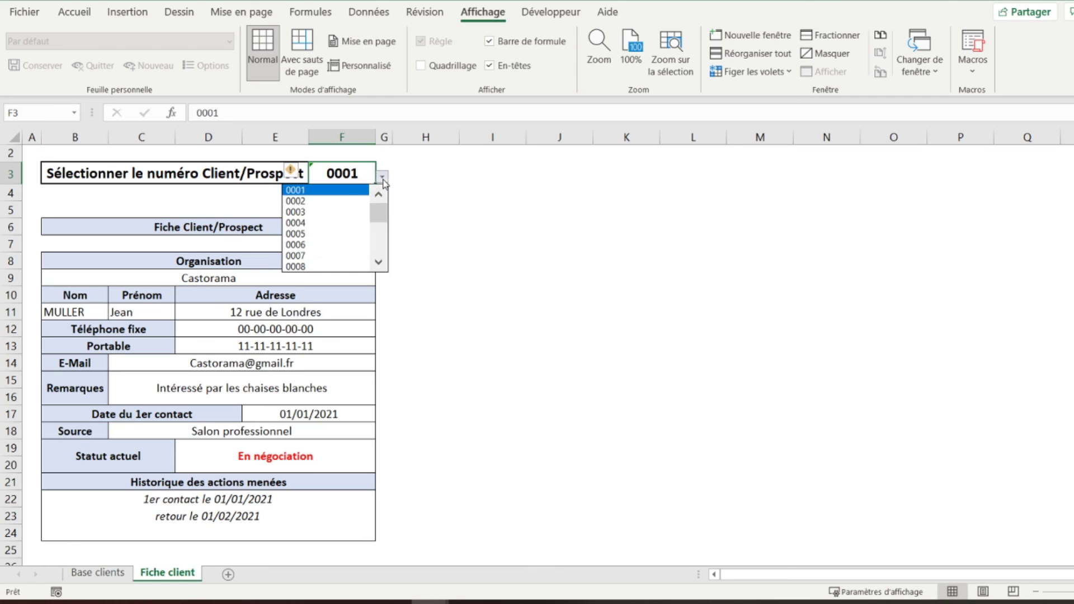
{"action": "left_click", "coordinate": [339, 201]}
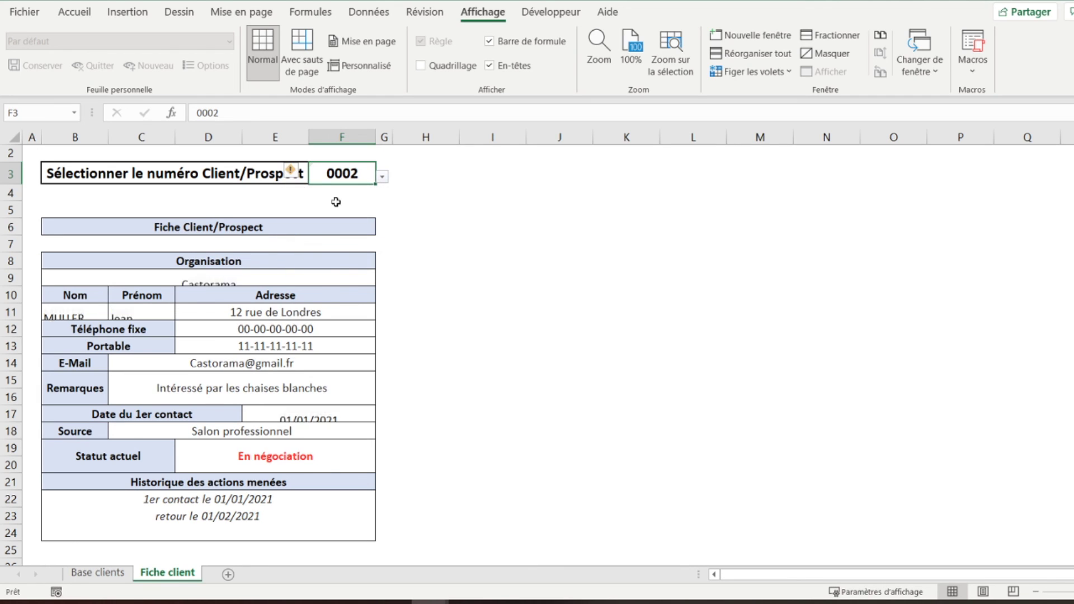
{"action": "left_click", "coordinate": [384, 179]}
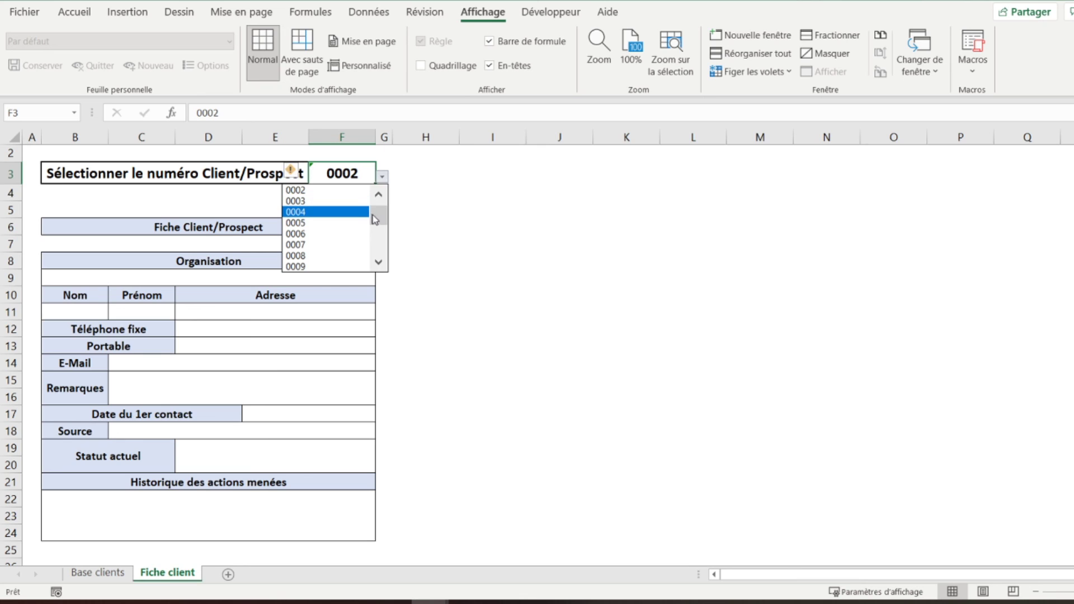
{"action": "left_click_drag", "start_coordinate": [378, 223], "coordinate": [376, 212]}
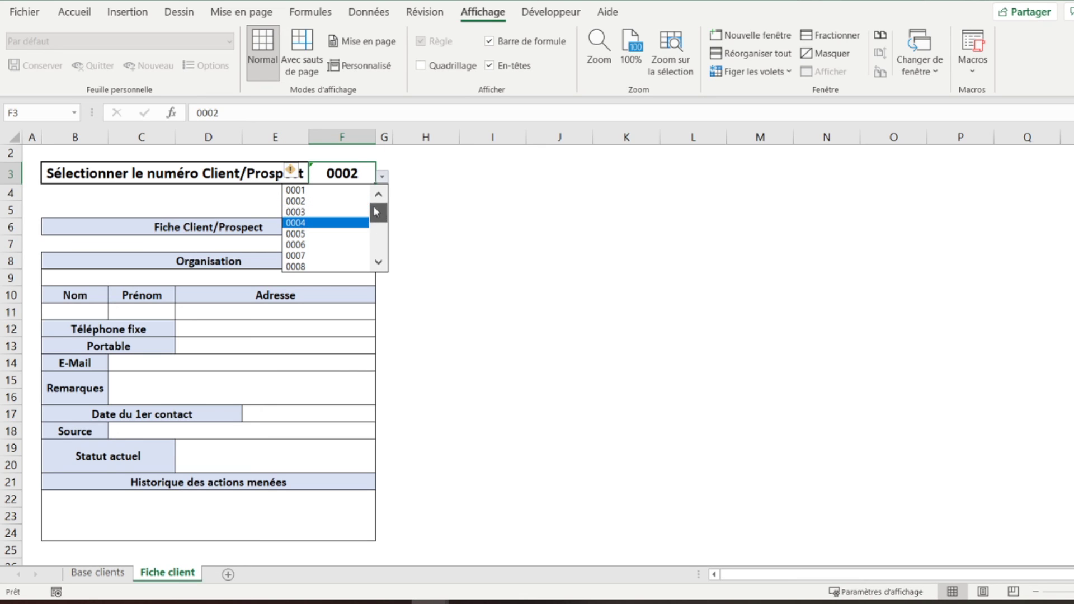
{"action": "left_click", "coordinate": [338, 195]}
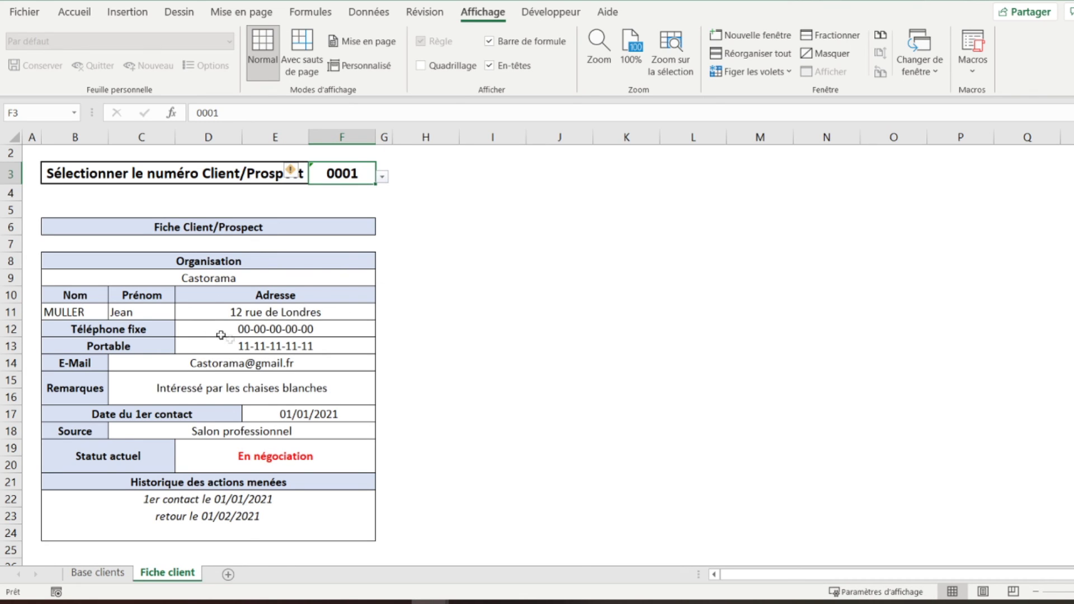
{"action": "left_click", "coordinate": [34, 153]}
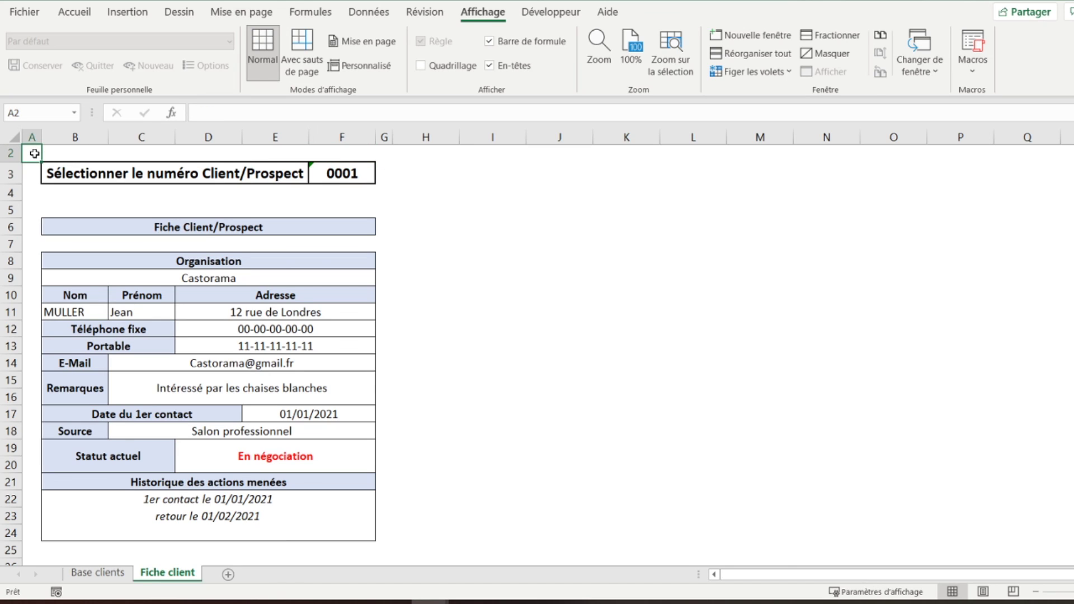